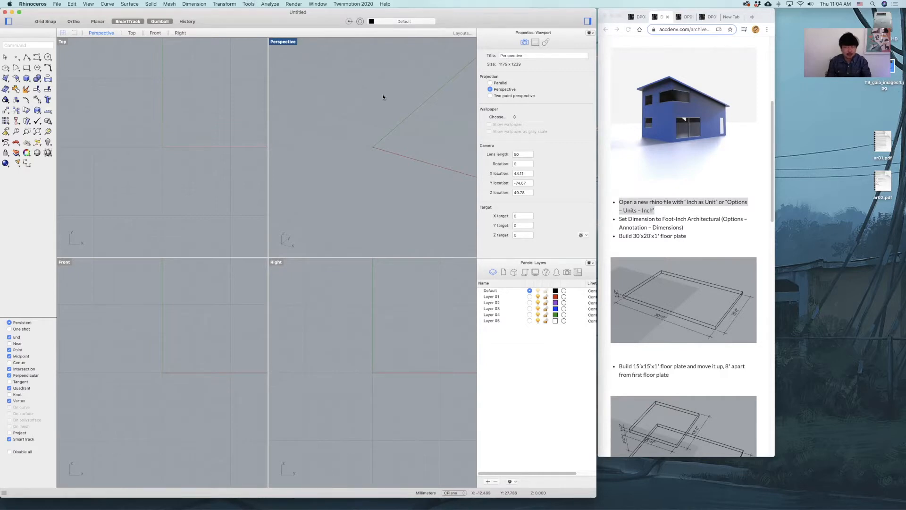
pyautogui.write('Options')
pyautogui.press('Return')
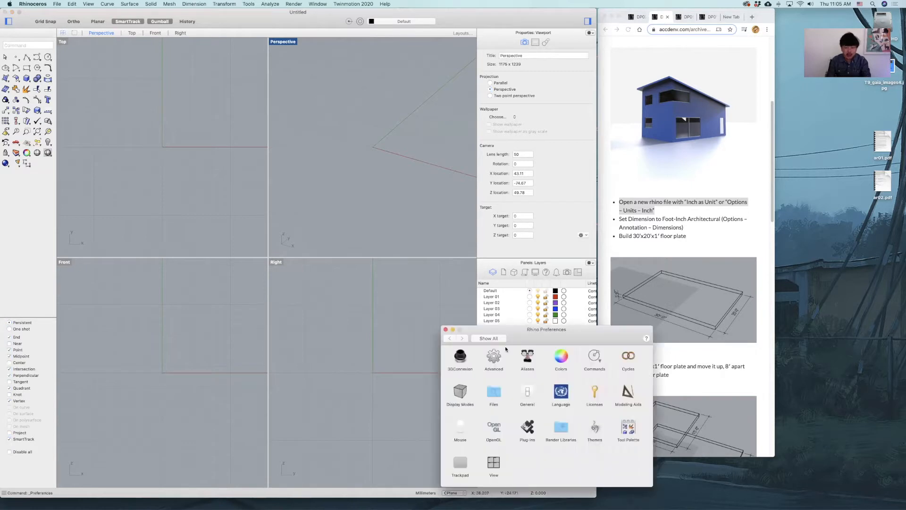
pyautogui.moveTo(521, 338); pyautogui.dragTo(246, 103)
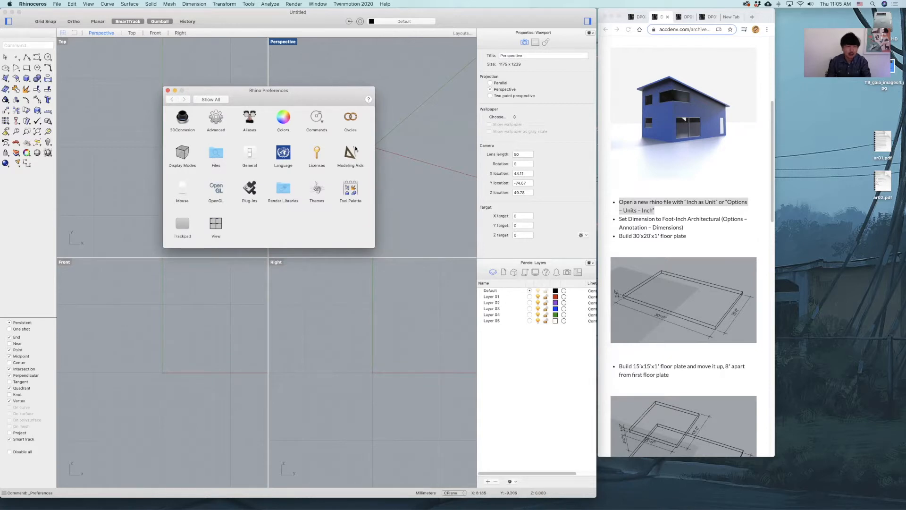
pyautogui.moveTo(308, 106); pyautogui.dragTo(222, 93)
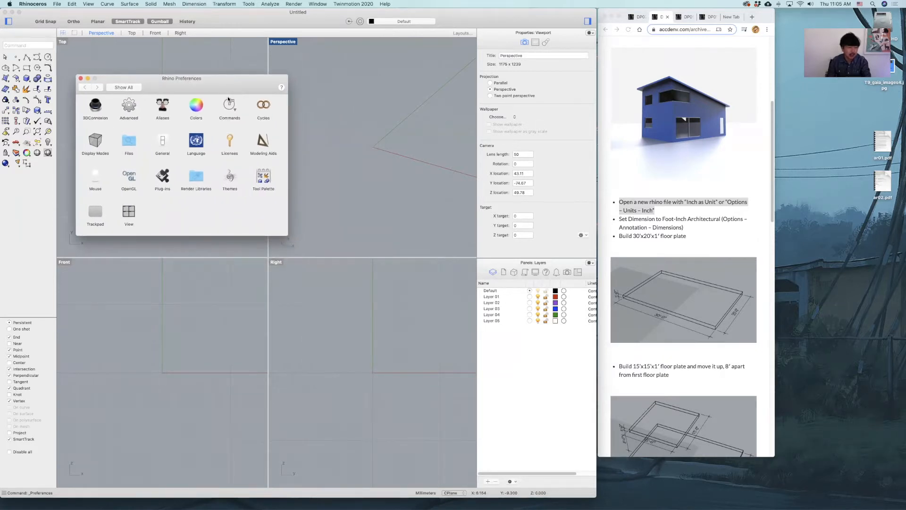
# Set the document's model units to Inches and accept scaling the model to the new units.
pyautogui.click(200, 4)
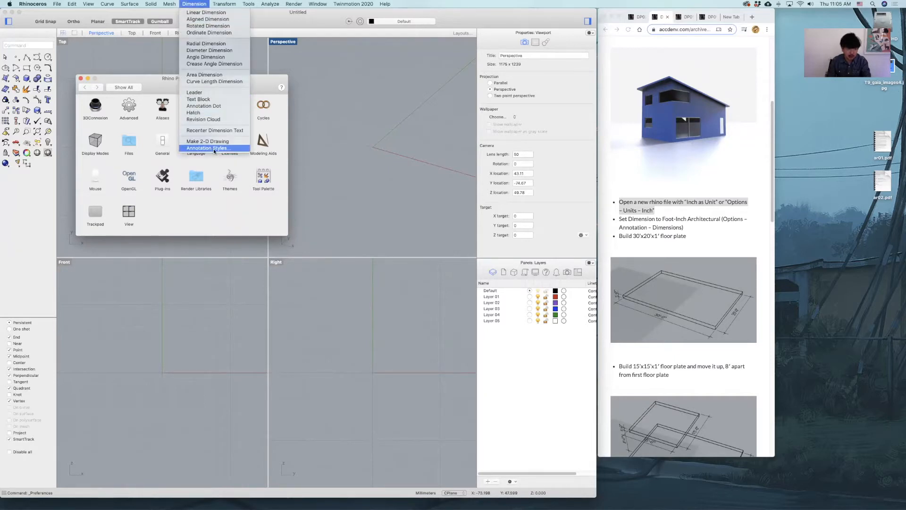
pyautogui.click(214, 149)
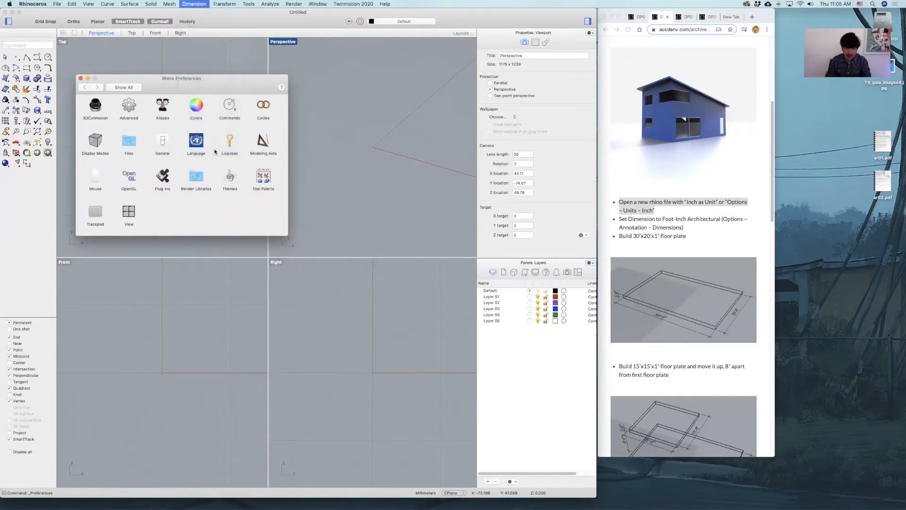
pyautogui.moveTo(427, 214)
pyautogui.mouseDown()
pyautogui.moveTo(433, 150)
pyautogui.moveTo(461, 83)
pyautogui.moveTo(509, 83)
pyautogui.mouseUp()
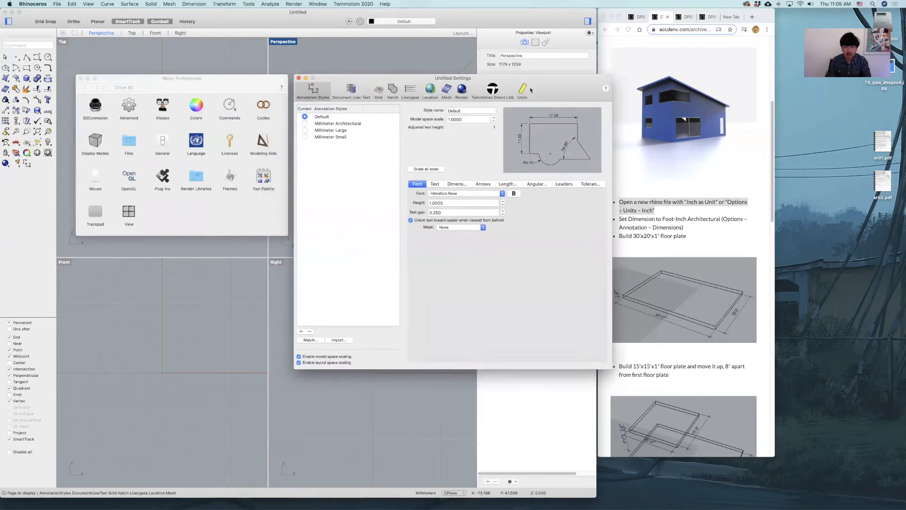
pyautogui.click(523, 91)
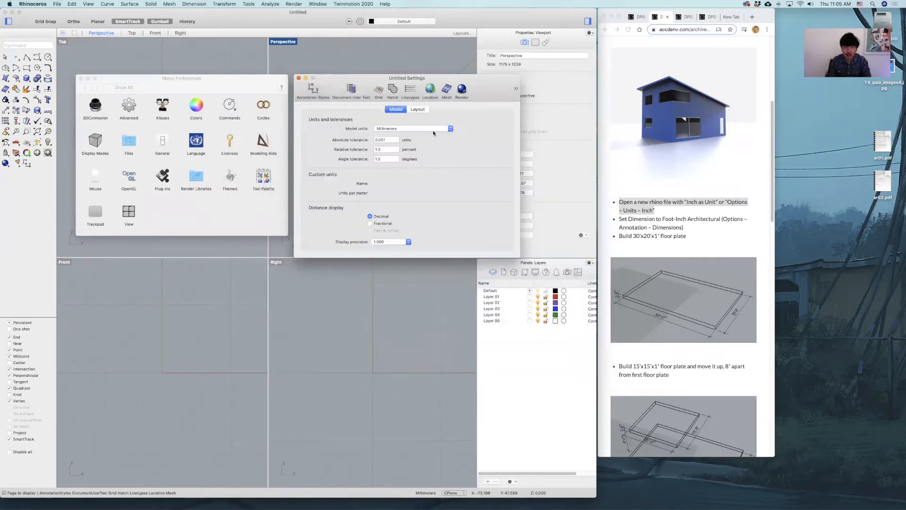
pyautogui.click(426, 128)
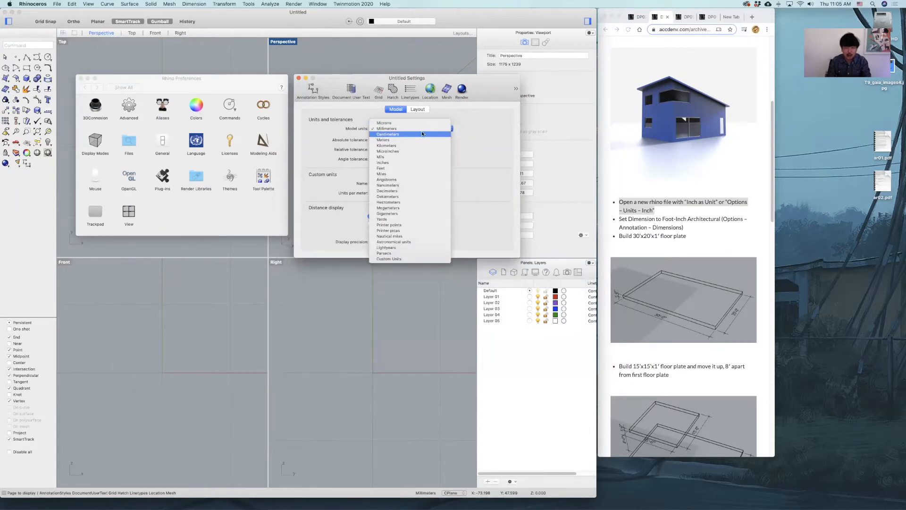
pyautogui.click(414, 164)
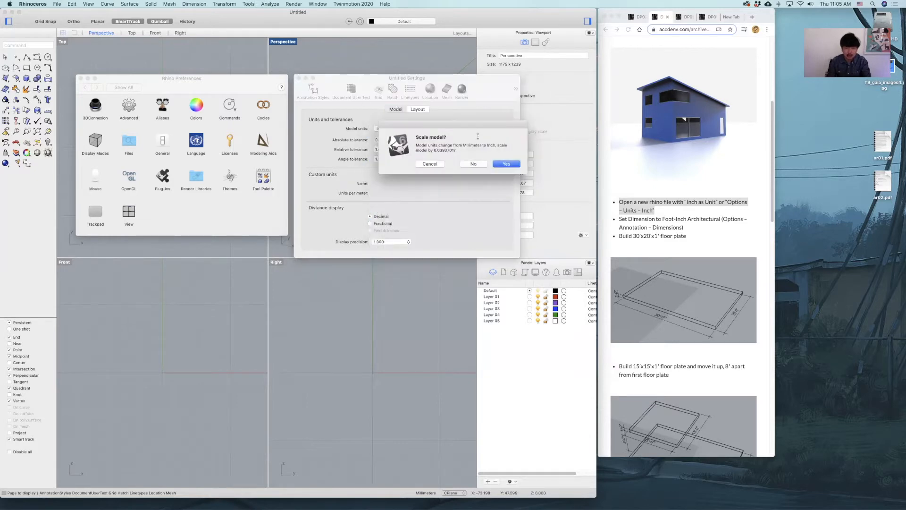
pyautogui.click(500, 164)
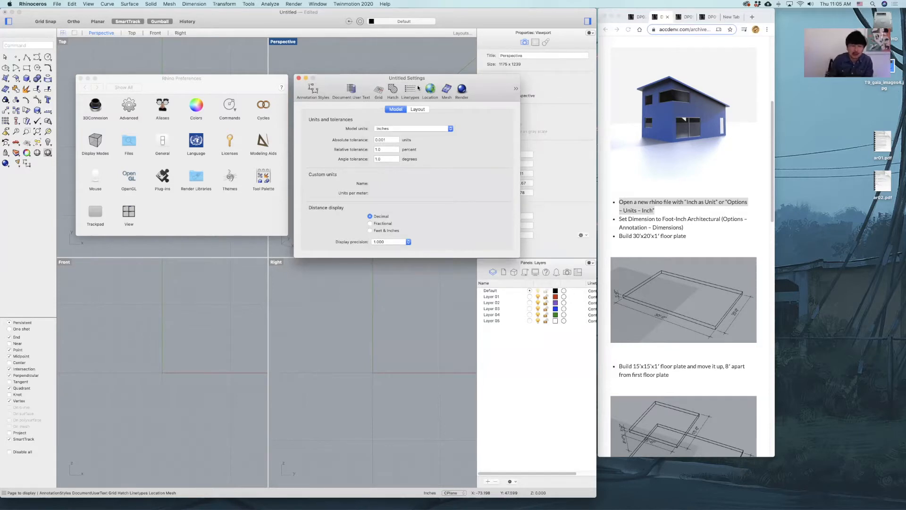
# Add a new annotation style copied from the built-in Template Foot-Inch Architectural and close the document settings.
pyautogui.click(311, 91)
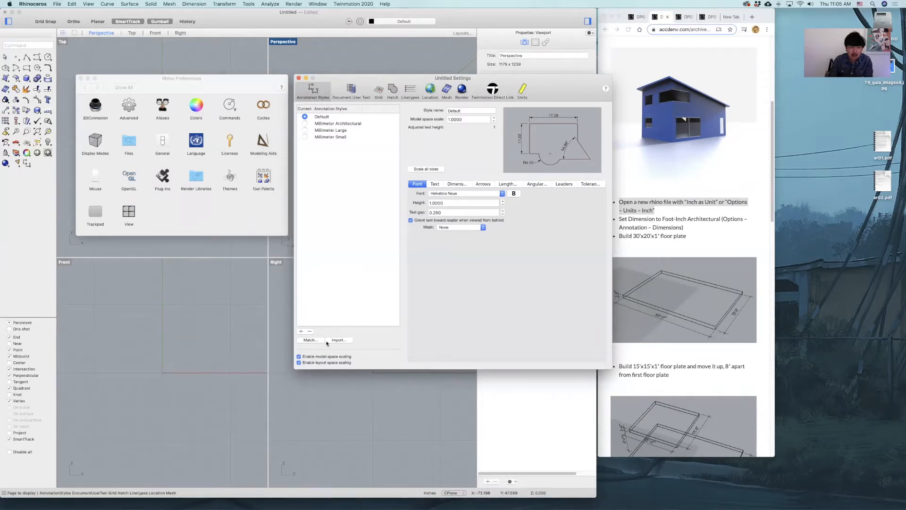
pyautogui.click(301, 331)
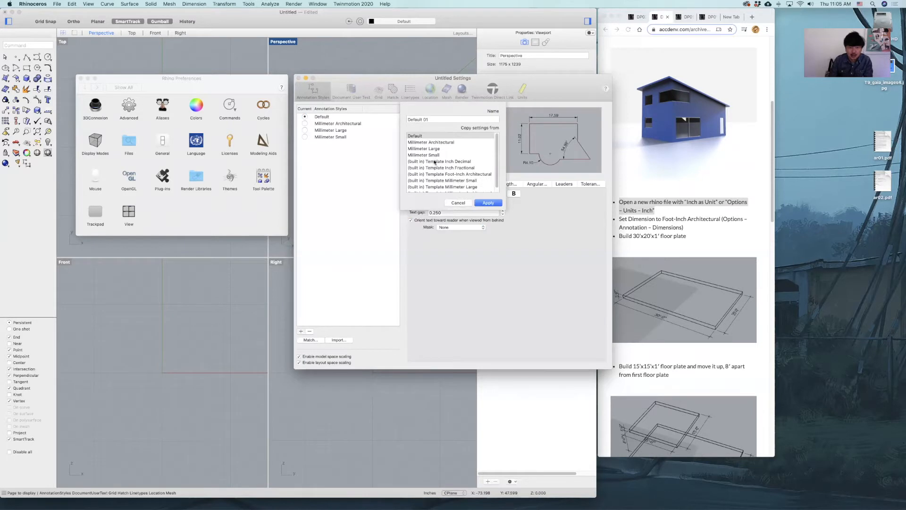
pyautogui.click(487, 174)
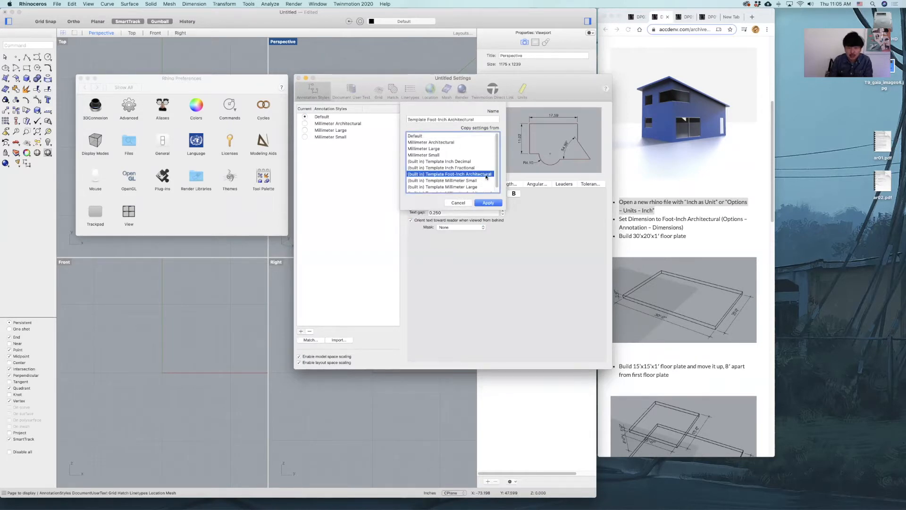
pyautogui.click(487, 203)
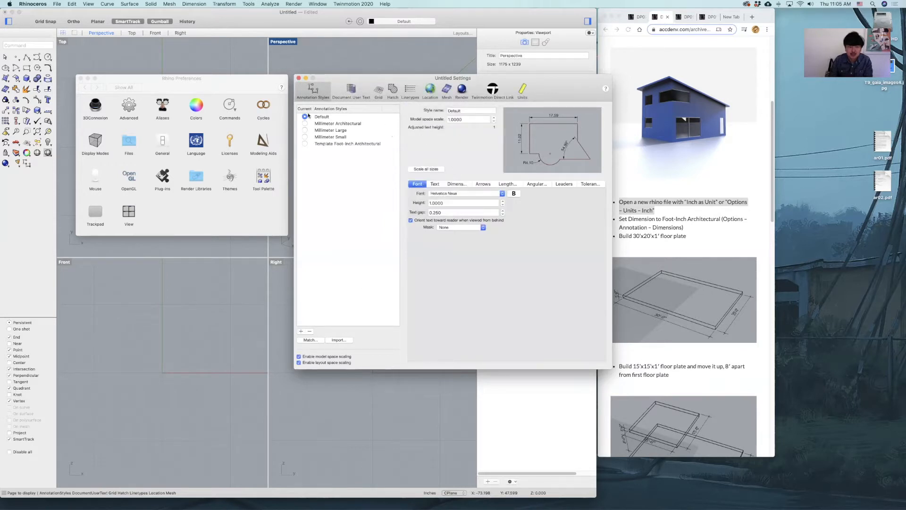
pyautogui.click(299, 80)
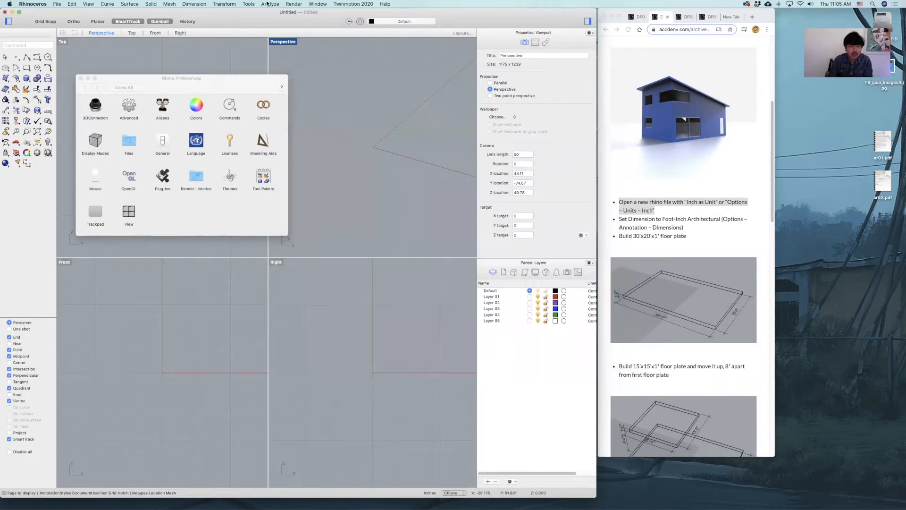
# Make Template Foot-Inch Architectural the current annotation style and close the open settings and preferences windows.
pyautogui.click(194, 4)
pyautogui.click(209, 148)
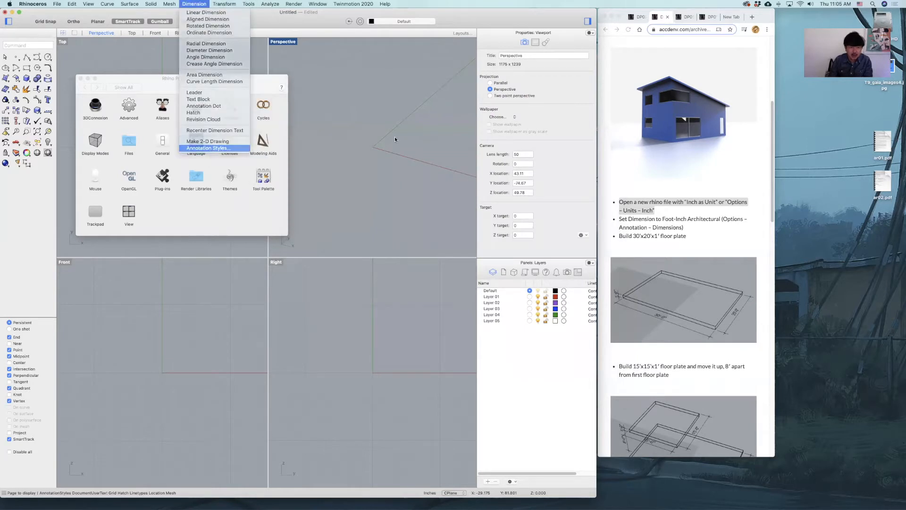
pyautogui.click(305, 144)
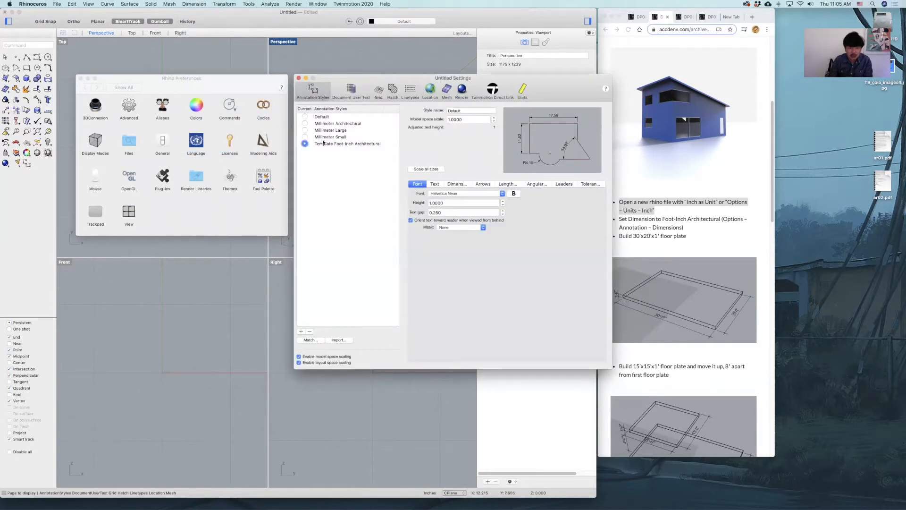
pyautogui.click(305, 144)
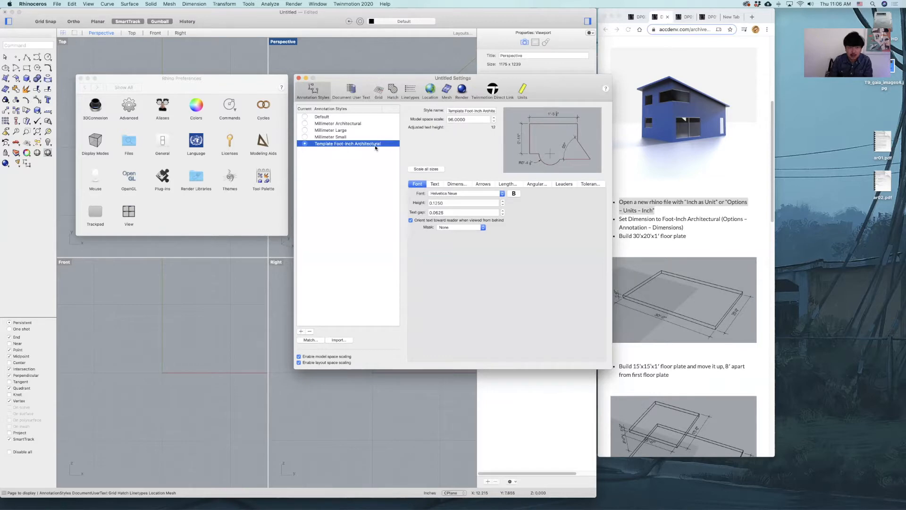
pyautogui.click(298, 79)
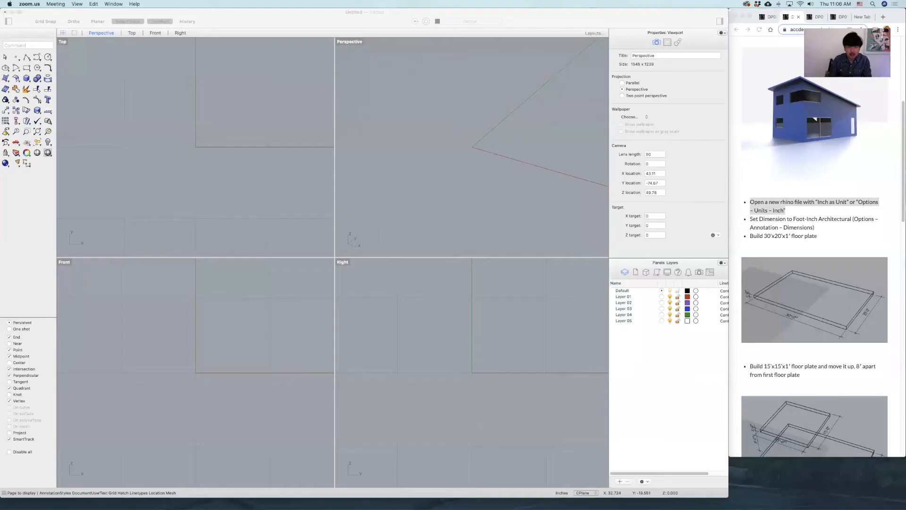
pyautogui.click(446, 80)
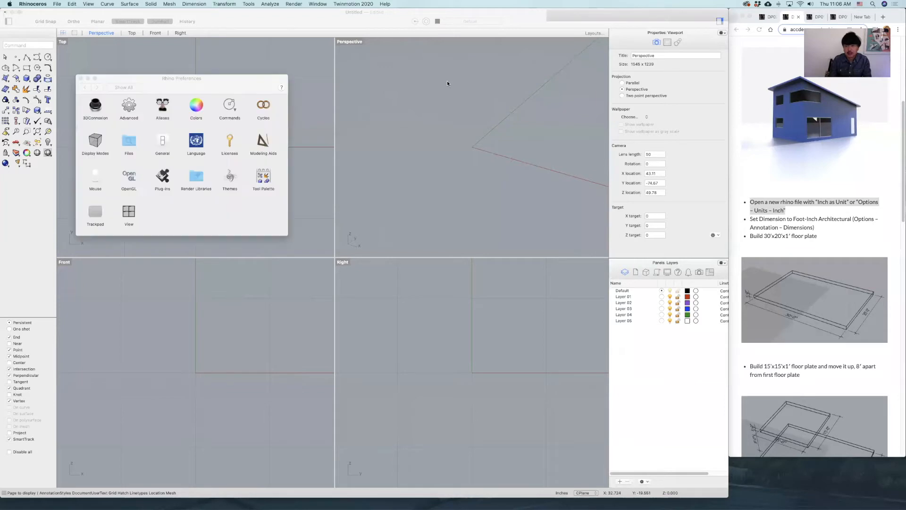
pyautogui.click(81, 79)
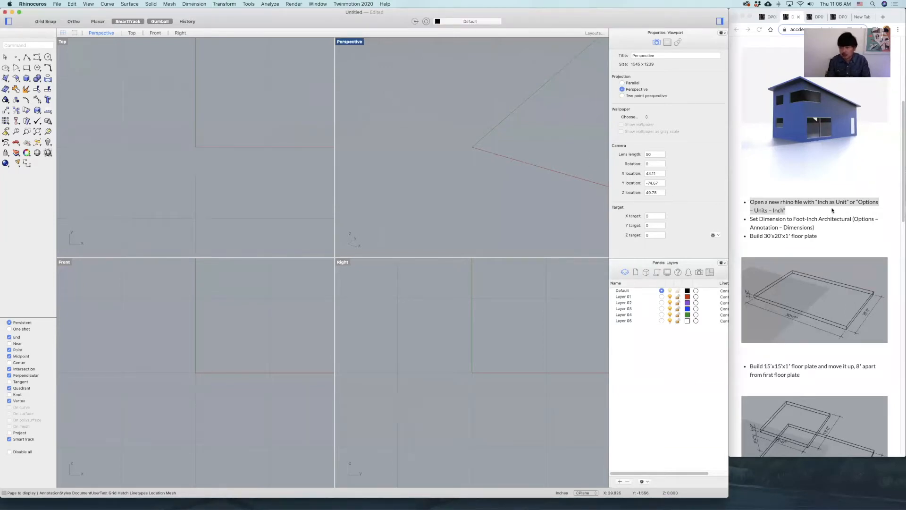
pyautogui.click(770, 204)
pyautogui.moveTo(761, 202); pyautogui.dragTo(842, 218)
pyautogui.click(768, 220)
pyautogui.click(855, 226)
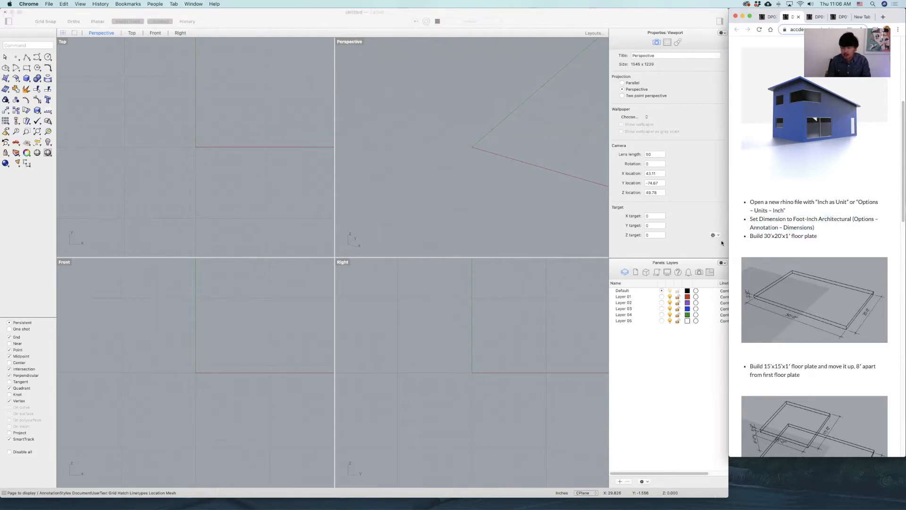
# Hide the properties and layers sidebar to enlarge the viewports and turn on Grid Snap.
pyautogui.click(722, 21)
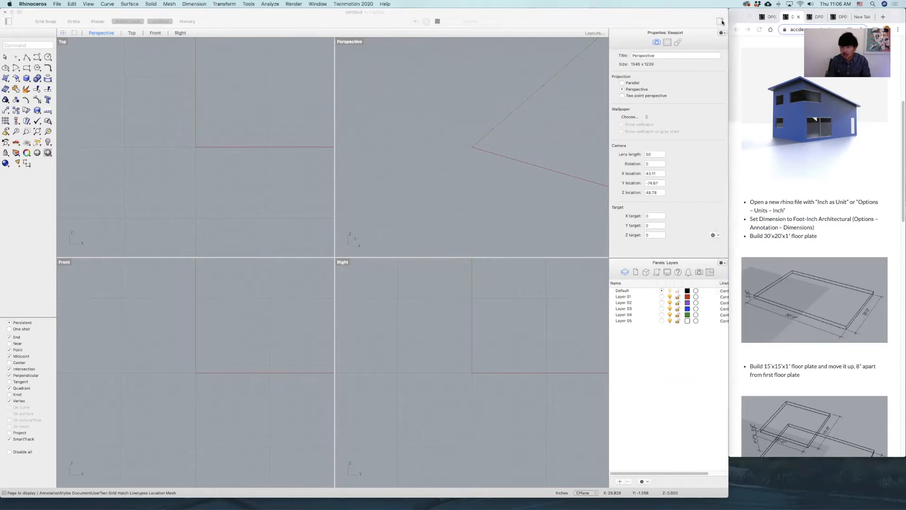
pyautogui.click(721, 21)
pyautogui.moveTo(561, 142); pyautogui.dragTo(465, 144, button='right')
pyautogui.click(51, 22)
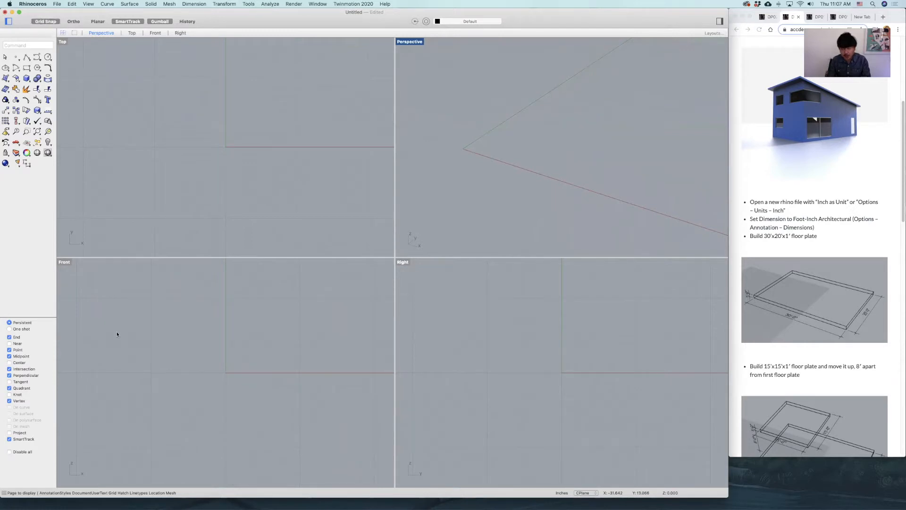
# Maximize the Perspective viewport so it fills the modeling area.
pyautogui.moveTo(482, 168); pyautogui.dragTo(516, 170, button='right')
pyautogui.moveTo(502, 201); pyautogui.dragTo(496, 186, button='right')
pyautogui.doubleClick(405, 43)
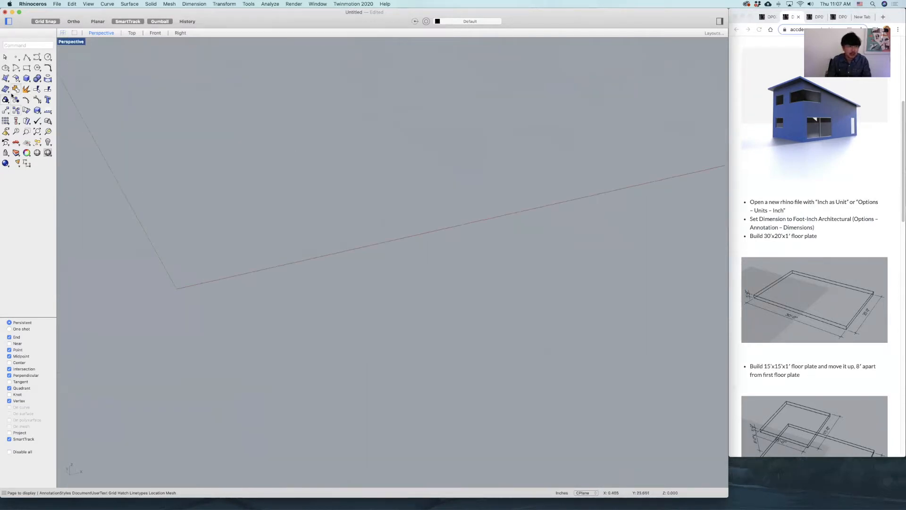
# Create a box floor plate starting at the origin, 30' long, 20' wide and 1' high.
pyautogui.click(27, 78)
pyautogui.click(177, 288)
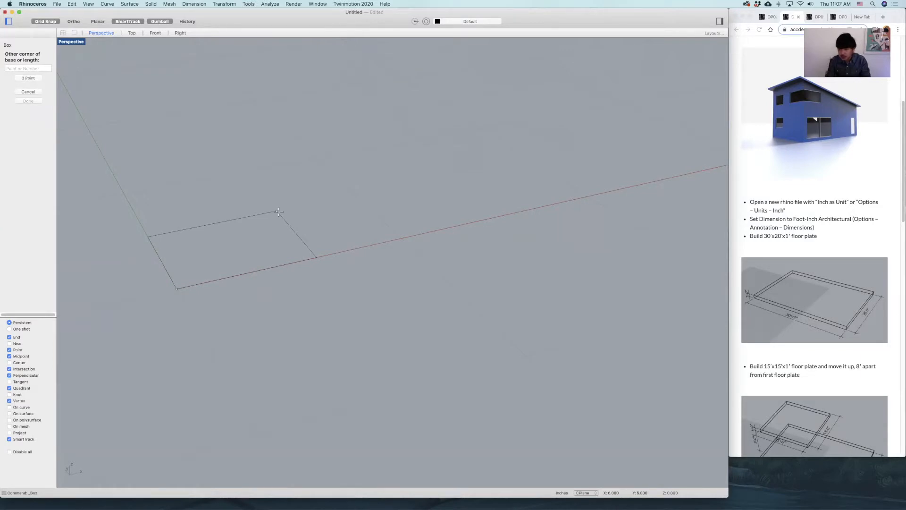
pyautogui.write("30'")
pyautogui.press('Return')
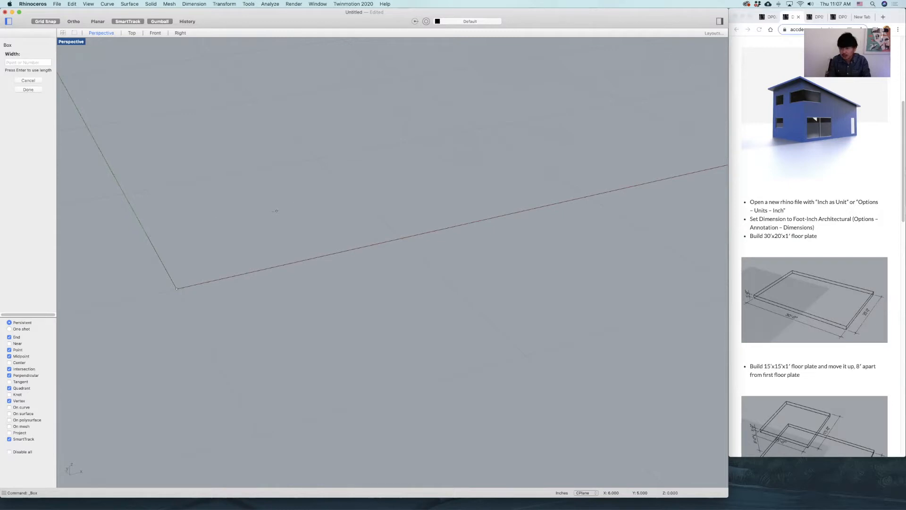
pyautogui.write('20')
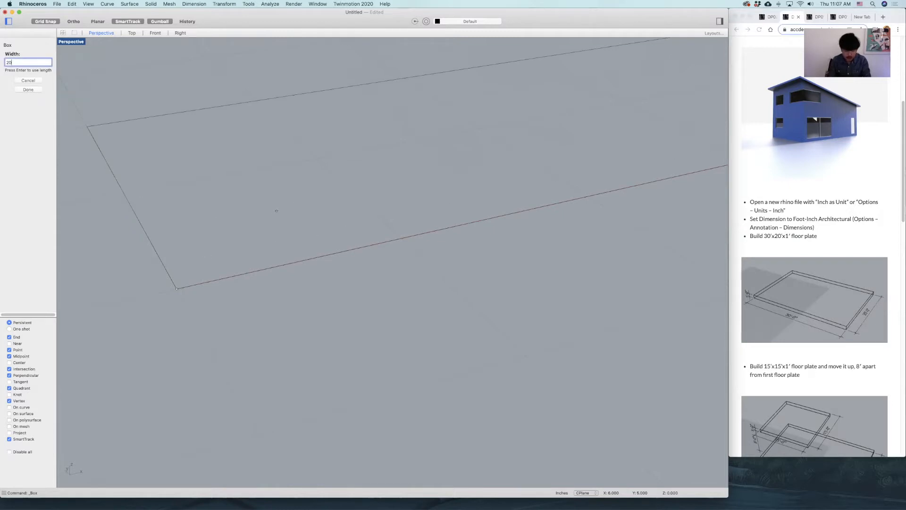
pyautogui.write("'")
pyautogui.press('Return')
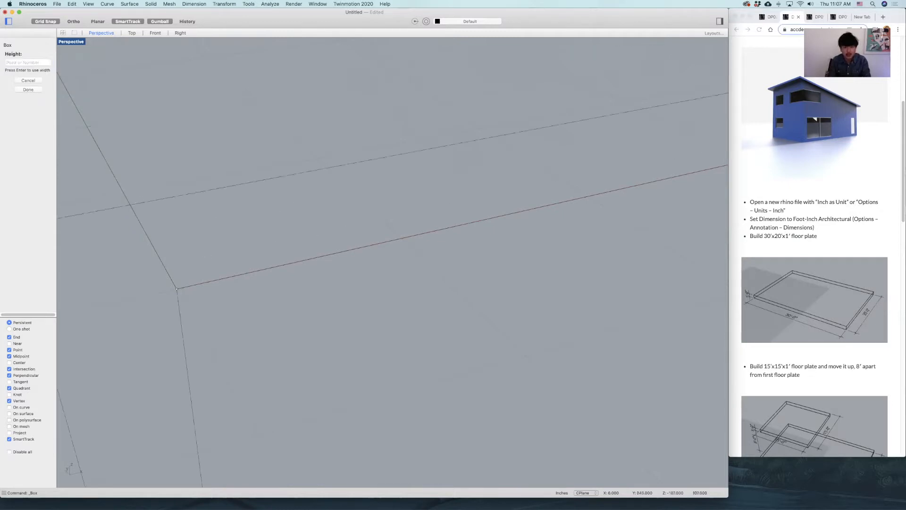
pyautogui.write("1'")
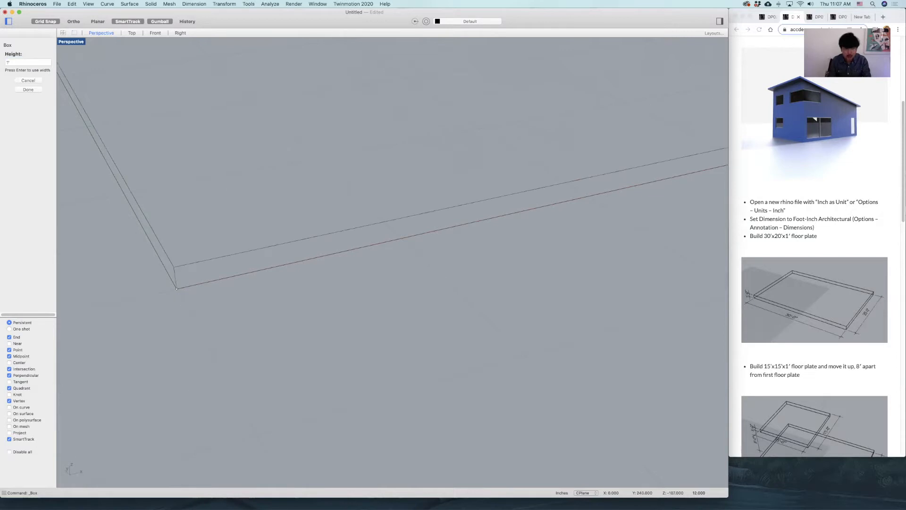
pyautogui.press('Return')
# Switch the Perspective viewport to a shaded display mode with the whole floor plate framed in view.
pyautogui.press('super+a')
pyautogui.write('zs')
pyautogui.press('Return')
pyautogui.click(482, 243)
pyautogui.moveTo(481, 242); pyautogui.dragTo(420, 240, button='right')
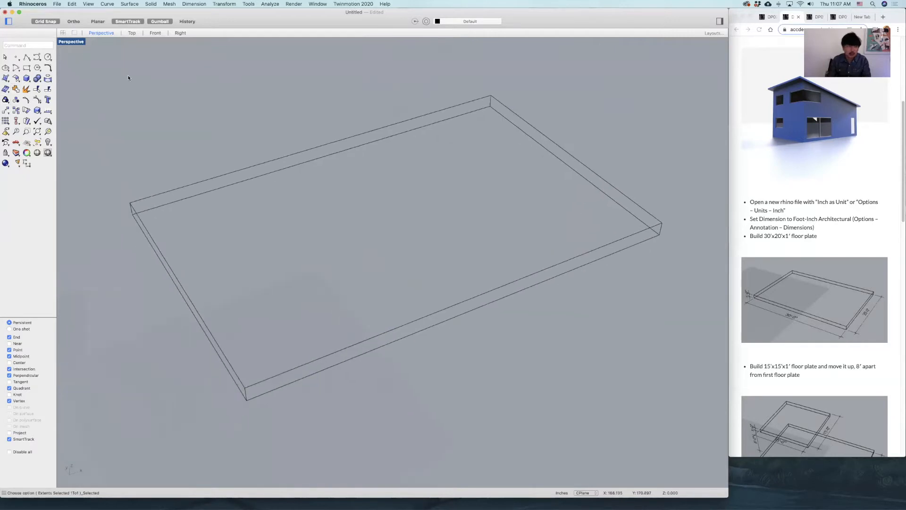
pyautogui.click(72, 42)
pyautogui.click(110, 175)
pyautogui.click(388, 208)
pyautogui.click(146, 135)
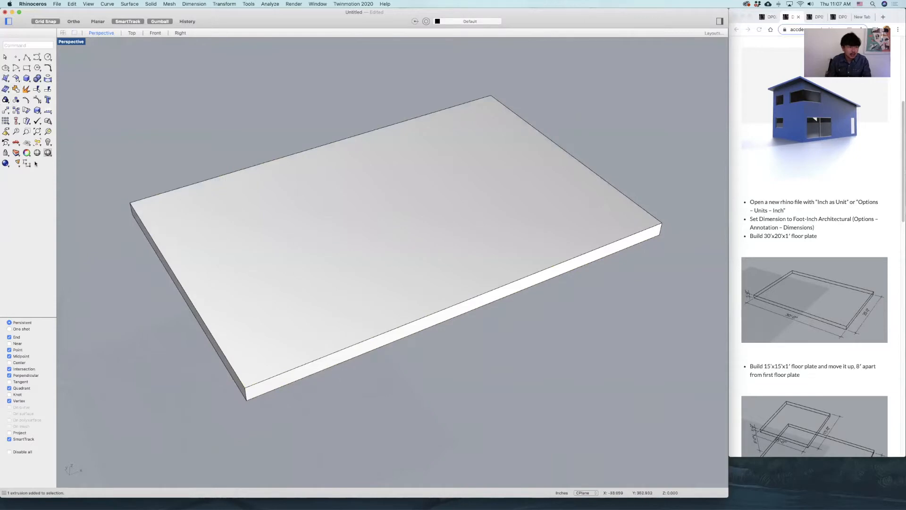
# Dimension the floor plate's long bottom edge along the X axis, placing the dimension line outside the plate.
pyautogui.click(27, 164)
pyautogui.click(245, 400)
pyautogui.click(661, 235)
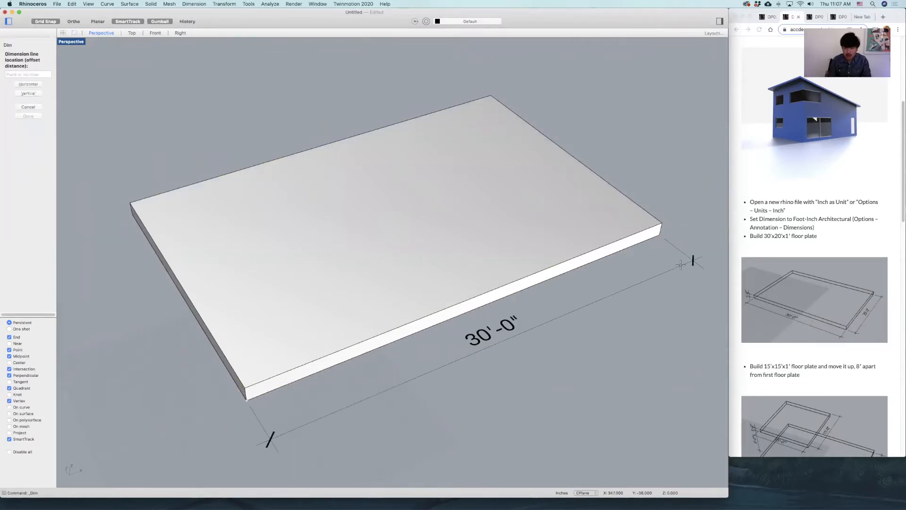
pyautogui.click(681, 265)
# Dimension the floor plate's short bottom edge, placing the dimension line outside the plate.
pyautogui.moveTo(433, 320); pyautogui.dragTo(456, 207, button='right')
pyautogui.rightClick(129, 263)
pyautogui.click(141, 269)
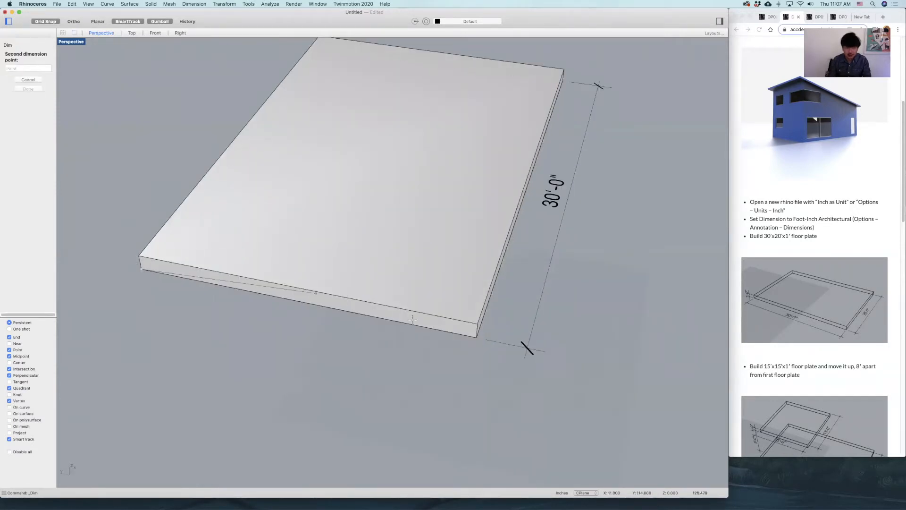
pyautogui.click(477, 337)
pyautogui.click(401, 370)
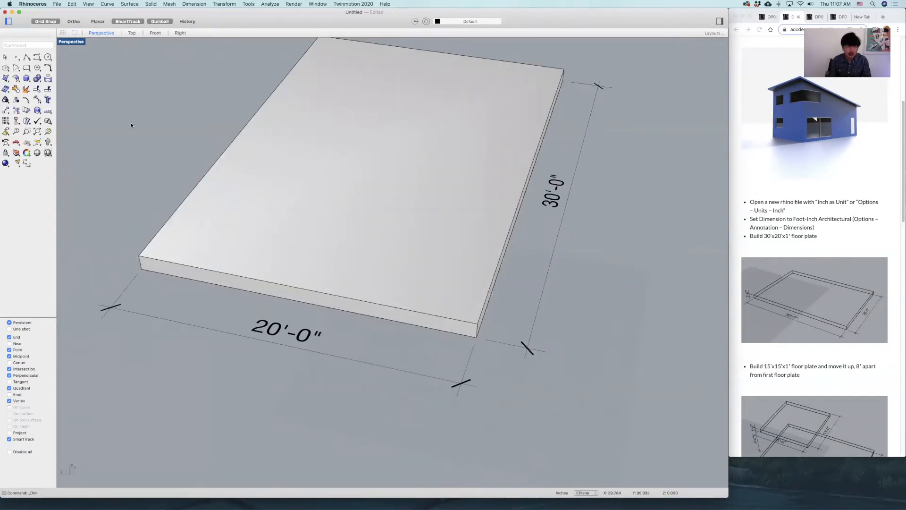
# Dimension the floor plate's thickness at its left end in the Front view, placing the dimension line outside the plate.
pyautogui.doubleClick(69, 42)
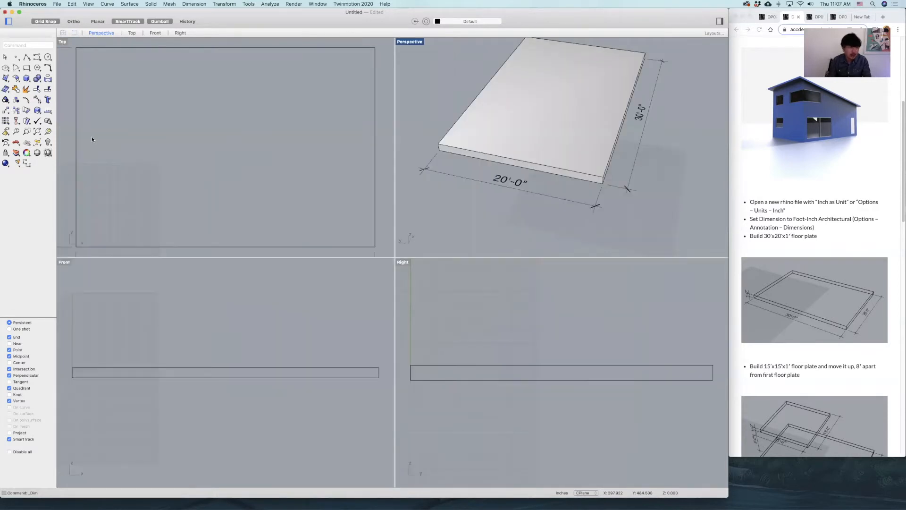
pyautogui.rightClick(89, 373)
pyautogui.moveTo(64, 372); pyautogui.dragTo(161, 367, button='right')
pyautogui.scroll(8, 161, 367)
pyautogui.click(181, 358)
pyautogui.click(181, 381)
pyautogui.click(139, 376)
pyautogui.moveTo(541, 222)
pyautogui.mouseDown(button='right')
pyautogui.moveTo(533, 218)
pyautogui.moveTo(546, 217)
pyautogui.mouseUp(button='right')
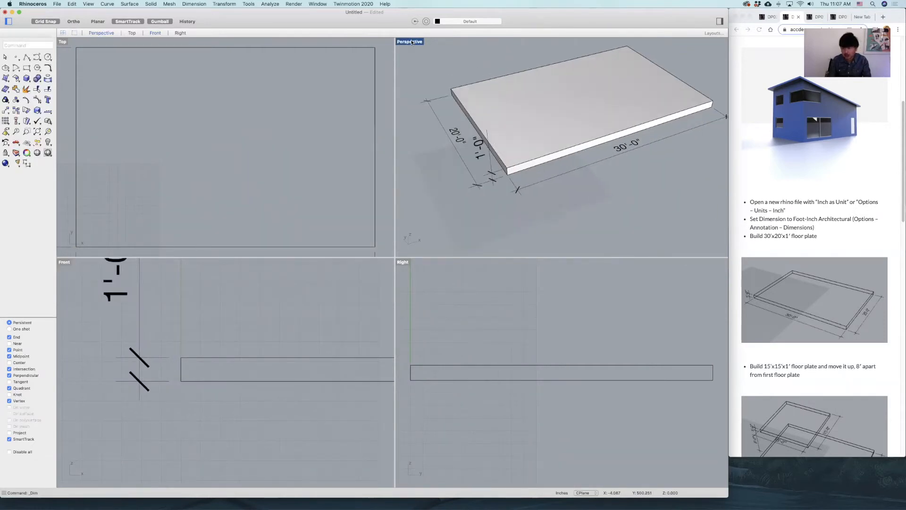
pyautogui.doubleClick(412, 41)
pyautogui.moveTo(534, 169); pyautogui.dragTo(653, 77, button='right')
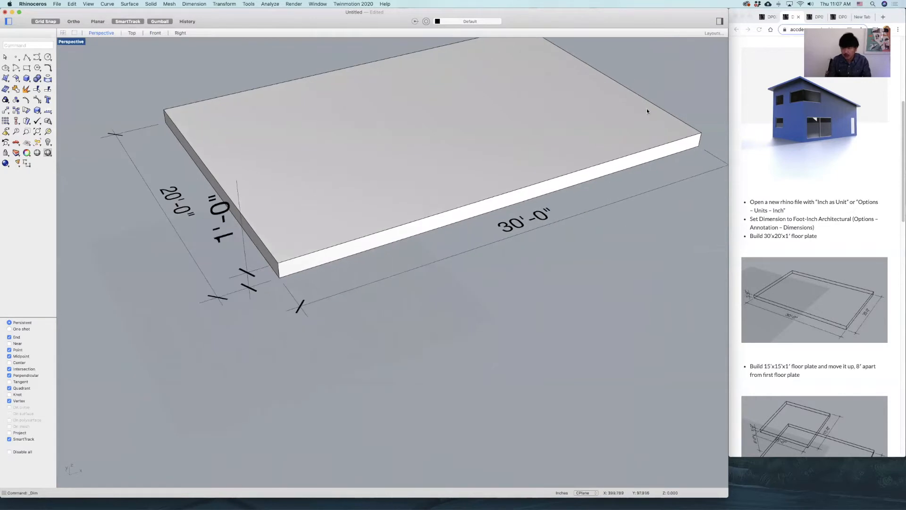
pyautogui.keyDown('shift'); pyautogui.moveTo(648, 111); pyautogui.dragTo(634, 168, button='right'); pyautogui.keyUp('shift')
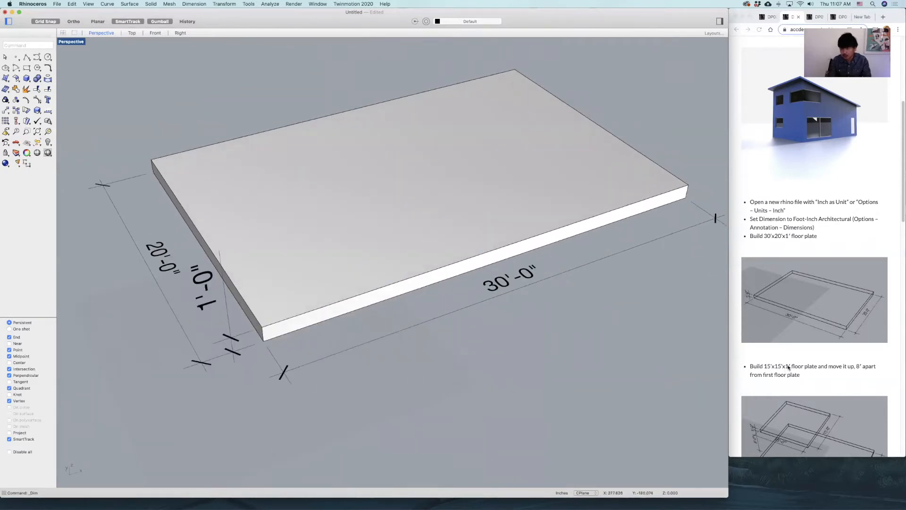
# Create a second box floor plate 15' long, 15' wide and 1' high, starting from the first plate's lower-left corner in the Top view.
pyautogui.scroll(-2, 787, 367)
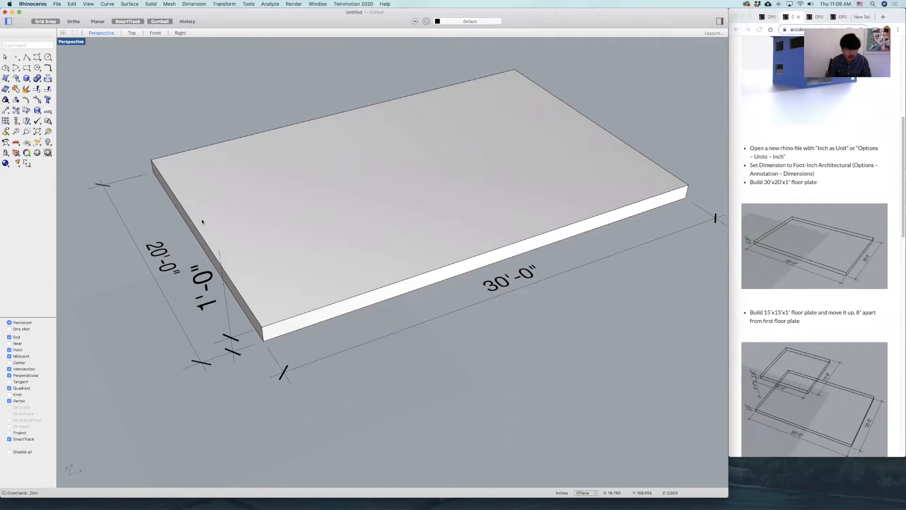
pyautogui.doubleClick(69, 42)
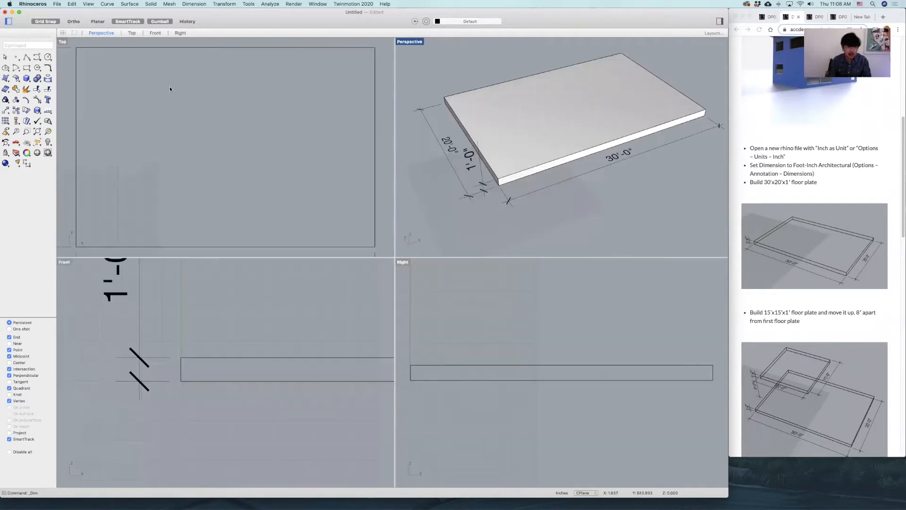
pyautogui.click(27, 79)
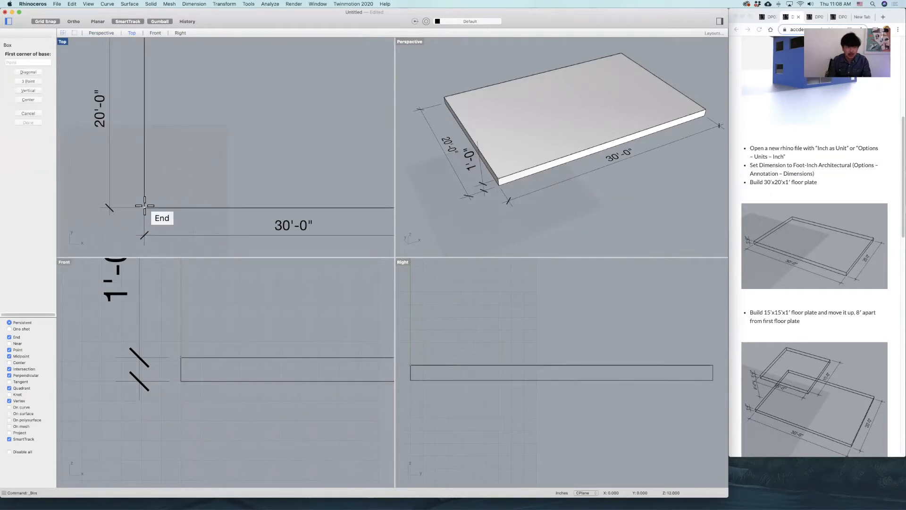
pyautogui.click(144, 208)
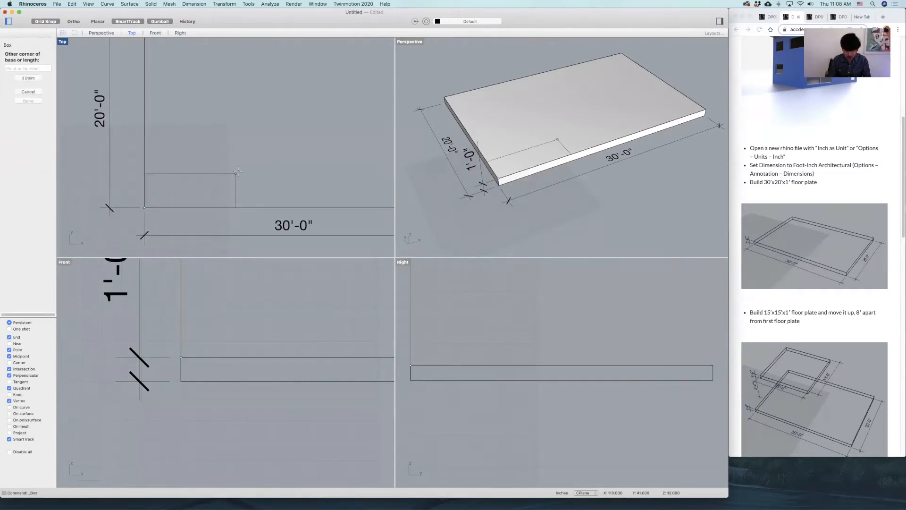
pyautogui.write("15'")
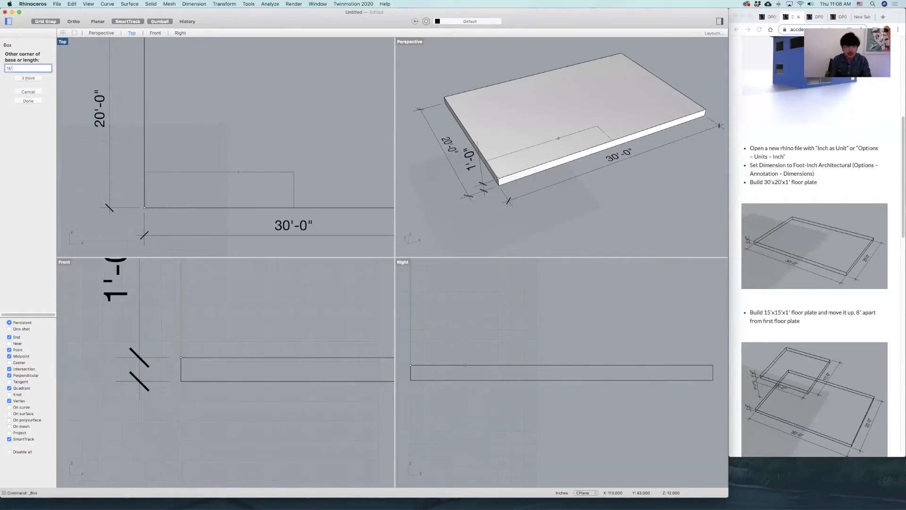
pyautogui.press('Return')
pyautogui.write("15'")
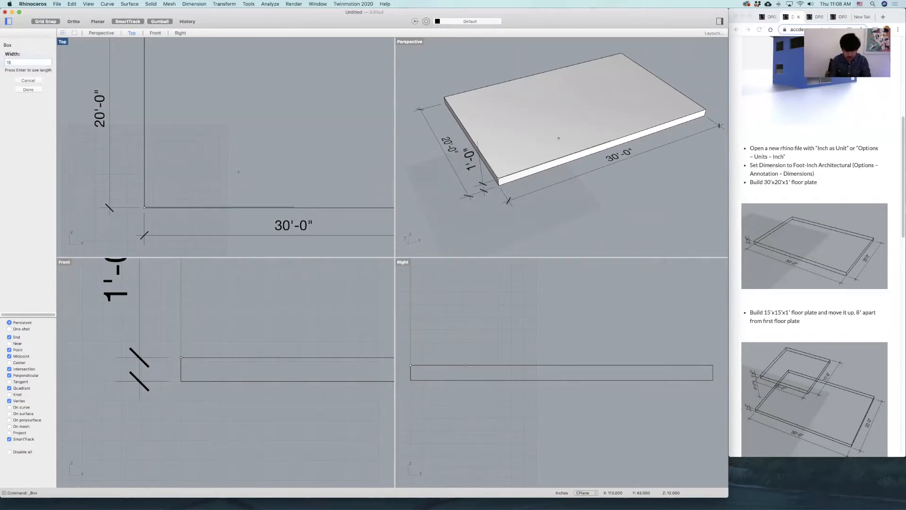
pyautogui.press('Return')
pyautogui.write("1'")
pyautogui.press('Return')
# Move the 15' square plate from its upper-left corner onto the large plate's upper-left corner in the Top view.
pyautogui.scroll(-8, 198, 135)
pyautogui.moveTo(223, 151); pyautogui.dragTo(248, 180, button='right')
pyautogui.click(232, 131)
pyautogui.write('m')
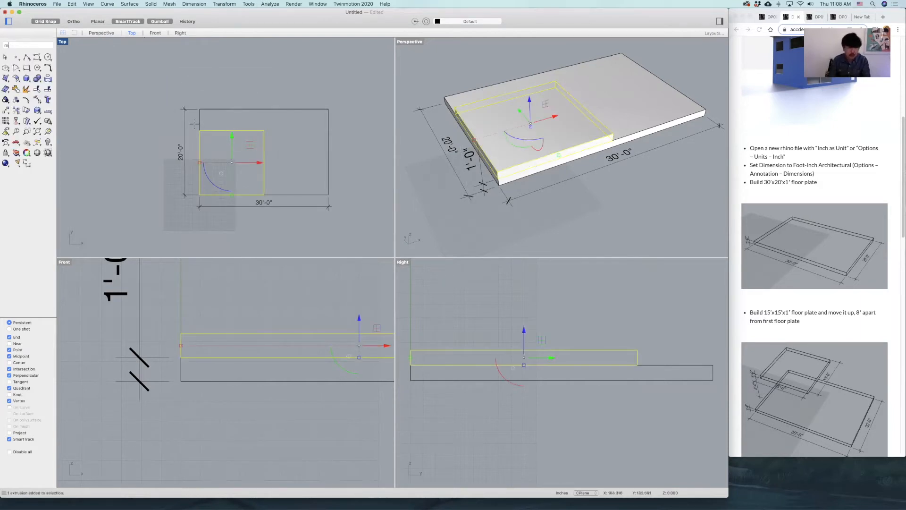
pyautogui.press('Return')
pyautogui.click(200, 131)
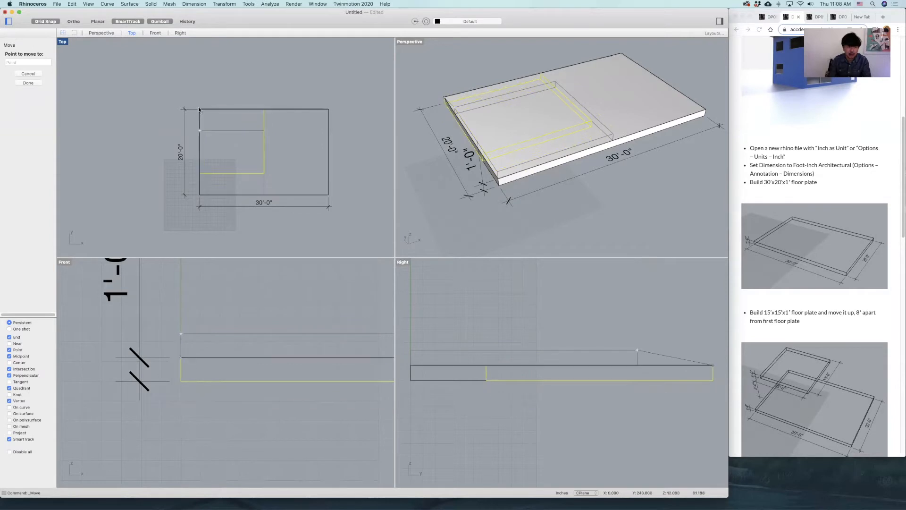
pyautogui.click(200, 110)
pyautogui.moveTo(566, 106); pyautogui.dragTo(579, 129, button='right')
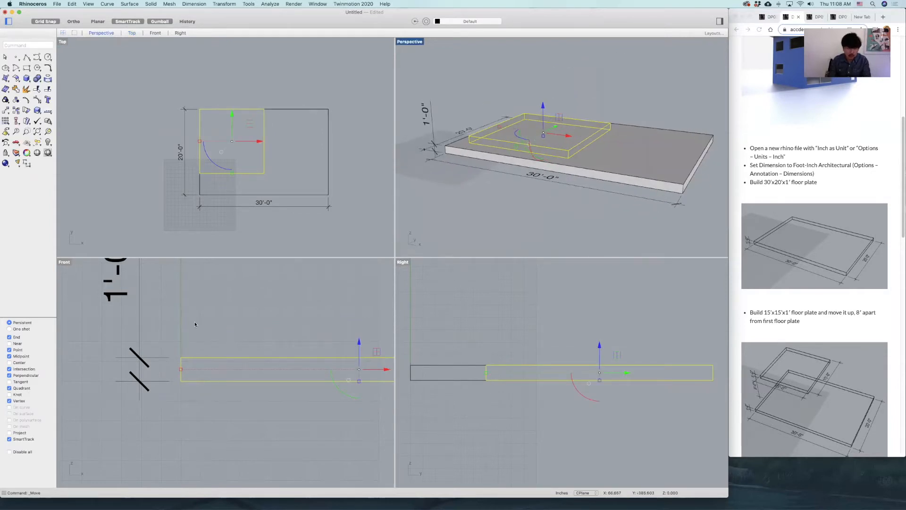
pyautogui.click(240, 325)
# Draw a guide polyline in the Front view, rising 8' from the large plate's upper-left corner and continuing horizontally to the right.
pyautogui.scroll(-3, 761, 324)
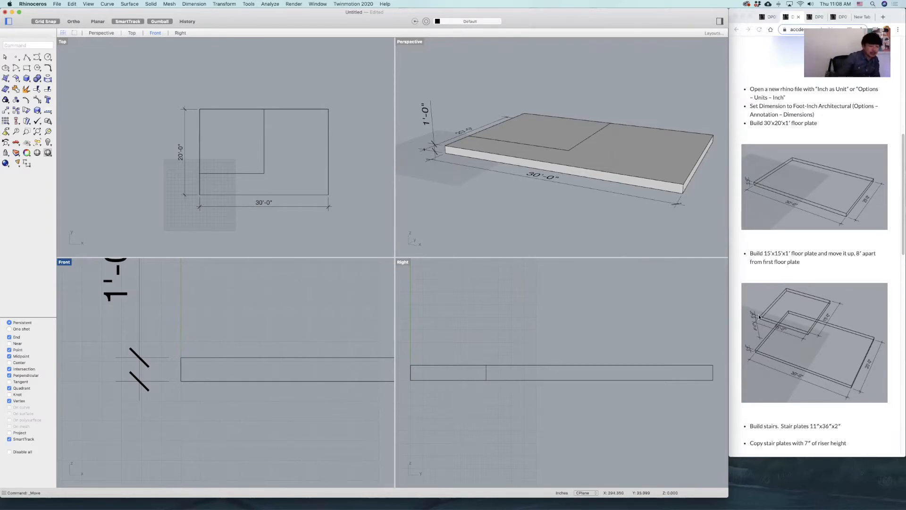
pyautogui.click(31, 59)
pyautogui.scroll(-3, 231, 379)
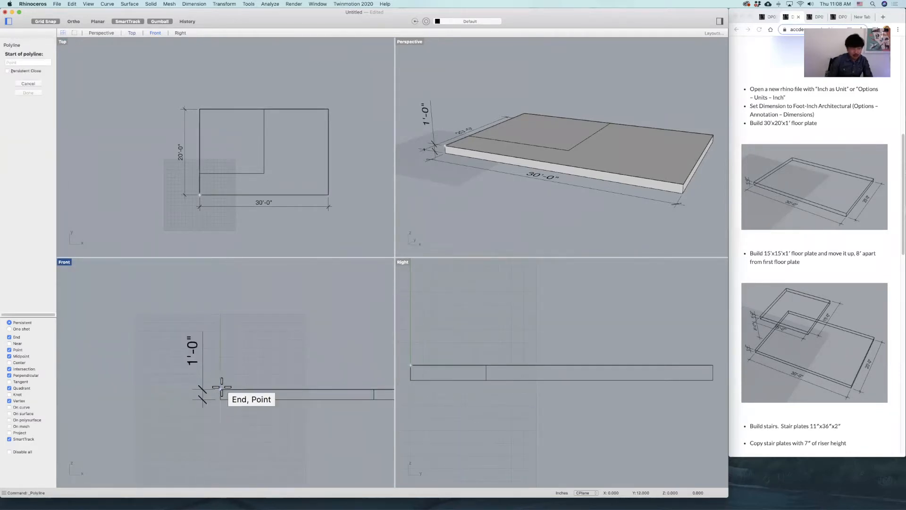
pyautogui.click(220, 389)
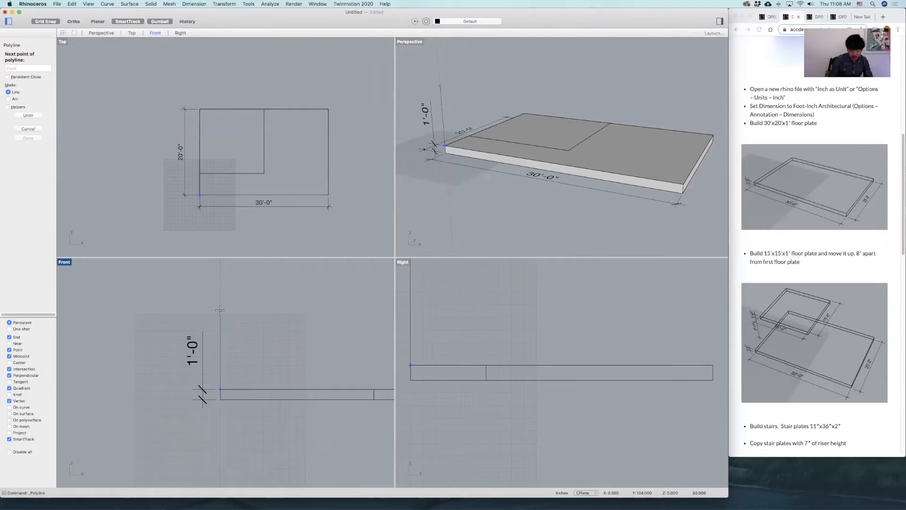
pyautogui.write('8')
pyautogui.press('Return')
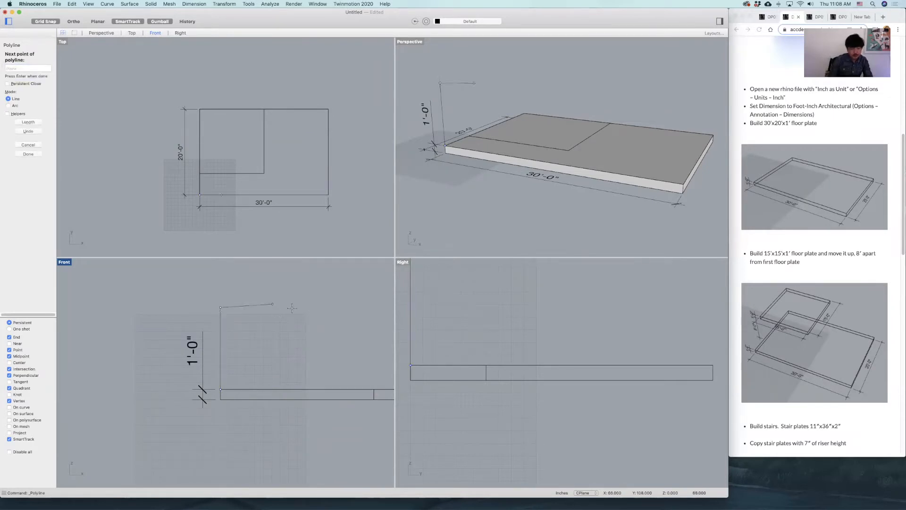
pyautogui.press('shift')
pyautogui.click(296, 306)
pyautogui.press('Return')
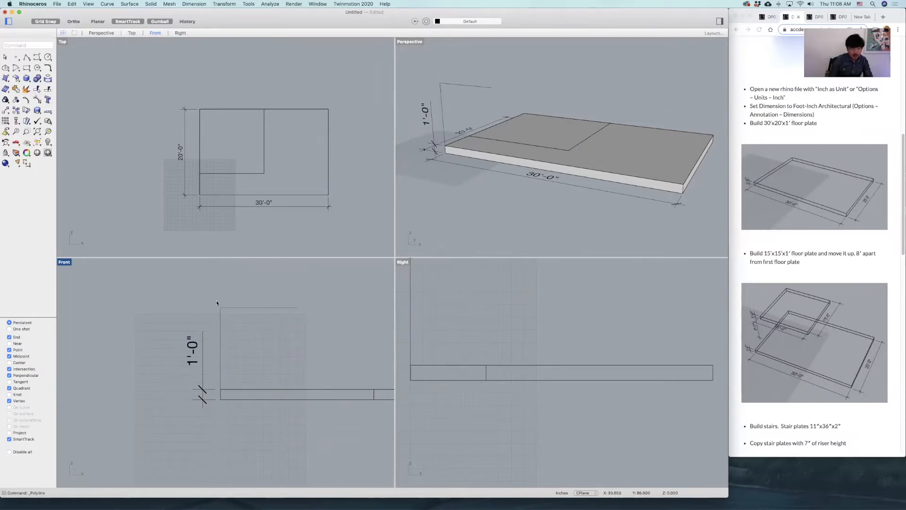
# Move the 15' square plate up in the Front view, from its lower-left corner to the bend of the guide polyline.
pyautogui.click(234, 307)
pyautogui.click(346, 354)
pyautogui.click(374, 396)
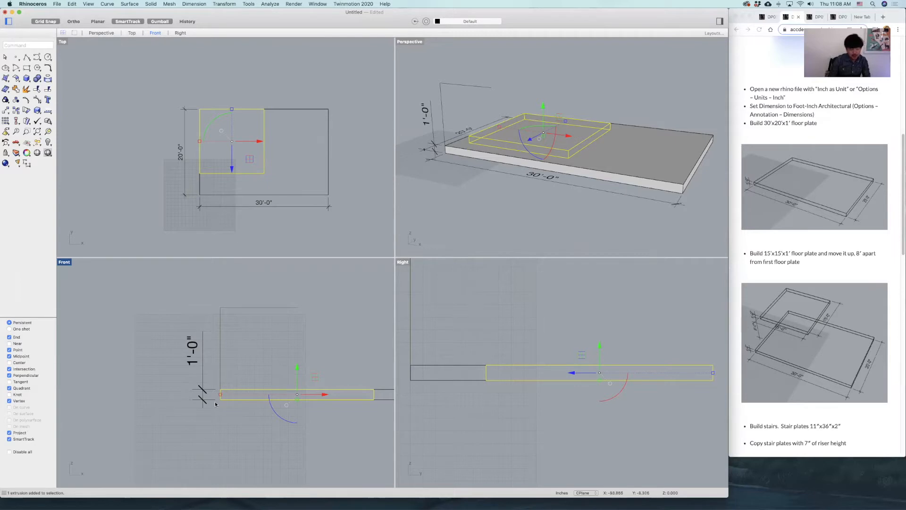
pyautogui.write('m')
pyautogui.press('Return')
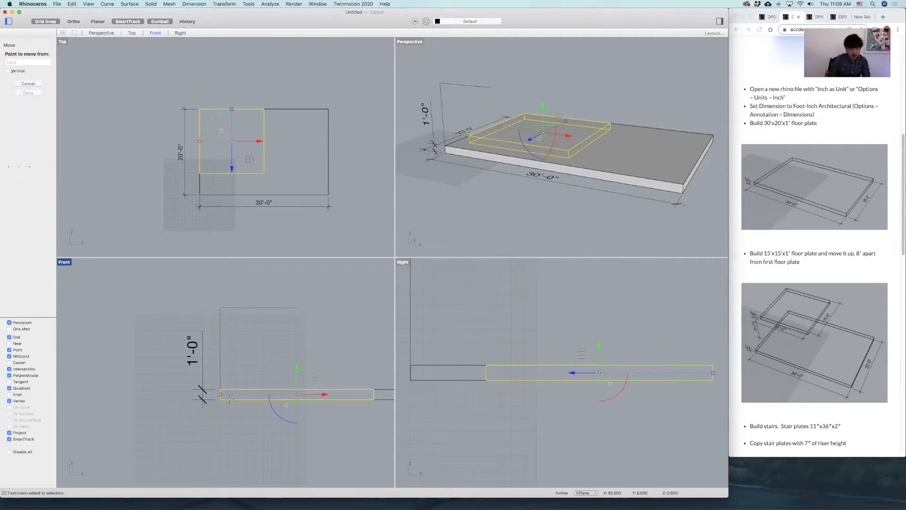
pyautogui.click(222, 400)
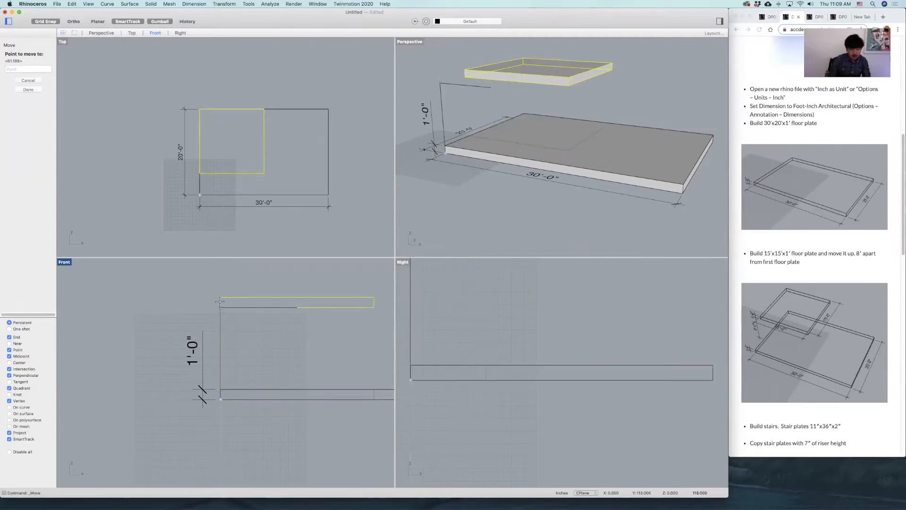
pyautogui.click(220, 307)
pyautogui.moveTo(520, 175); pyautogui.dragTo(528, 150)
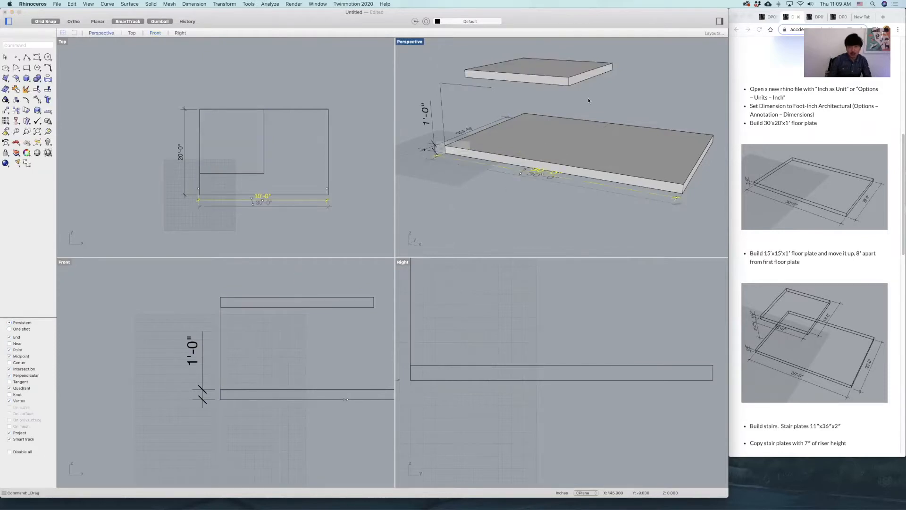
pyautogui.click(473, 165)
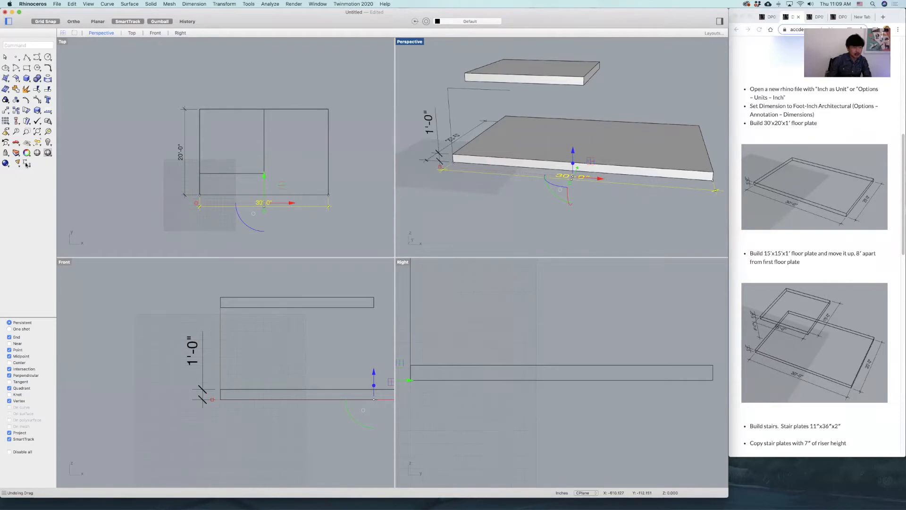
# Dimension the vertical gap between the two floor plates in the Front view, placing the dimension line outside their left ends.
pyautogui.click(48, 111)
pyautogui.click(219, 388)
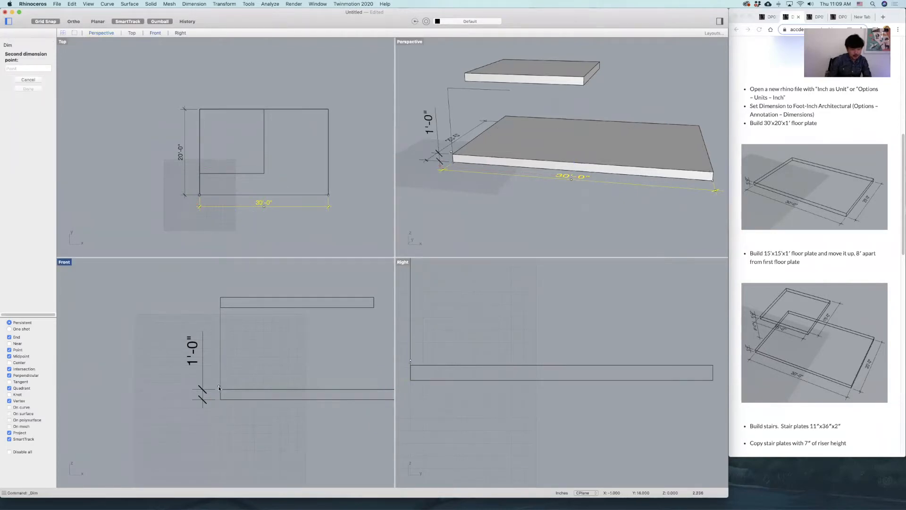
pyautogui.click(221, 306)
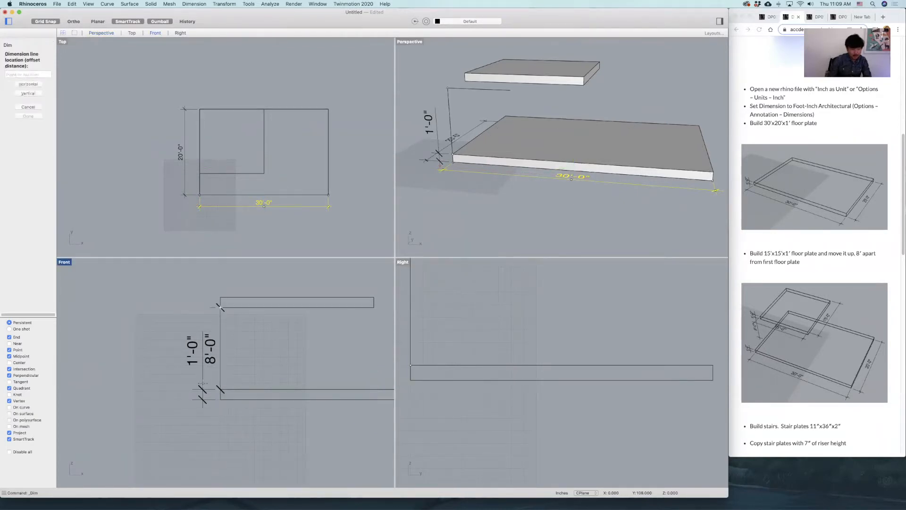
pyautogui.click(164, 388)
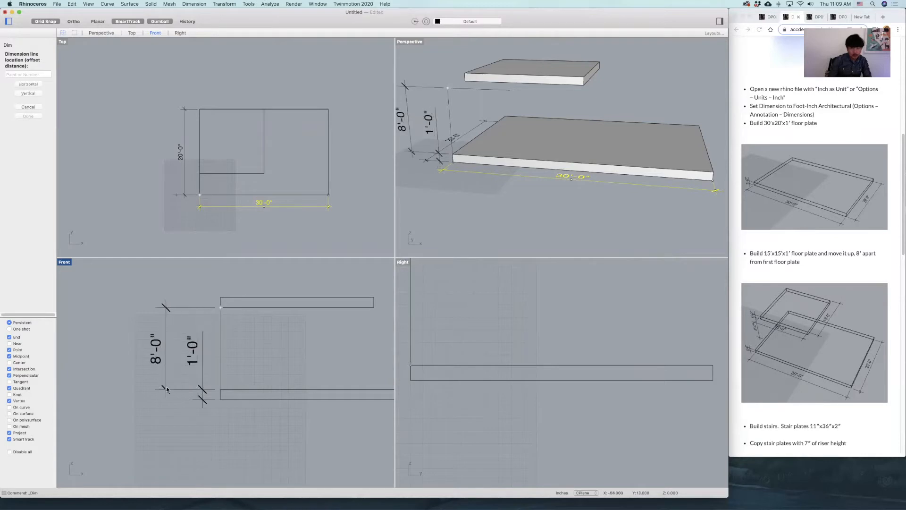
# Delete the lower floor plate's thickness dimension.
pyautogui.moveTo(519, 229); pyautogui.dragTo(554, 199, button='right')
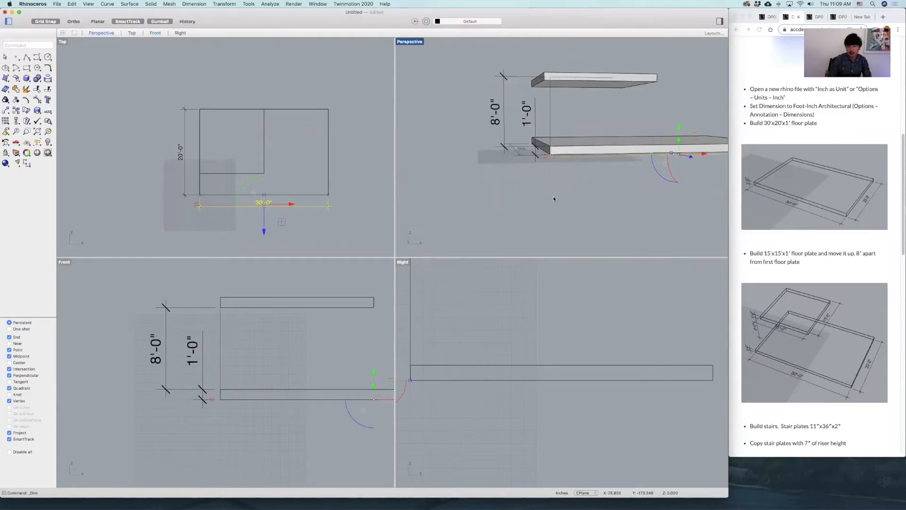
pyautogui.click(535, 121)
pyautogui.press('Delete')
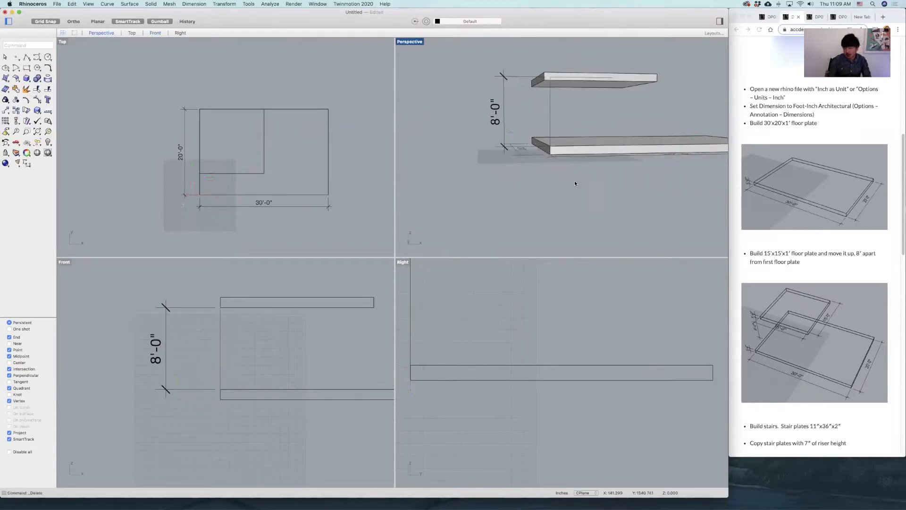
# Create a box stair plate 11" long, 36" wide and 2" high beside the floor plates in the Top view, and select it.
pyautogui.scroll(-5, 830, 301)
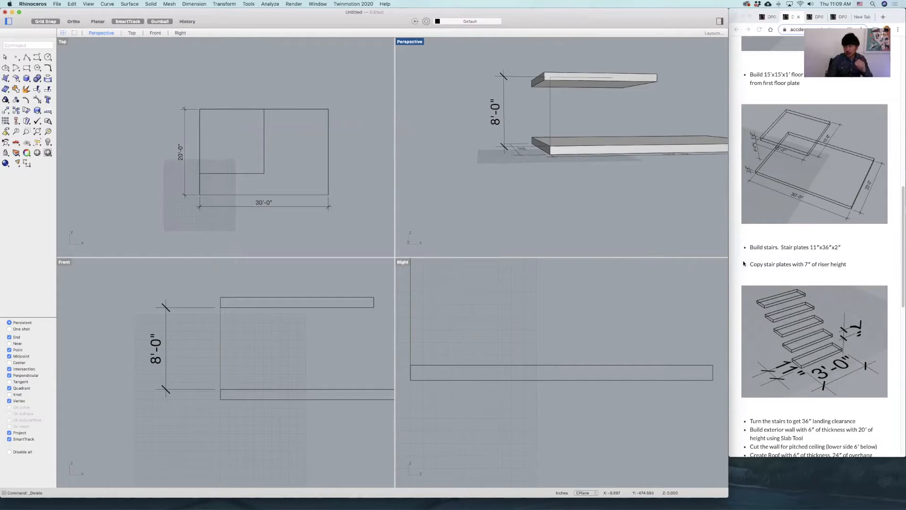
pyautogui.scroll(-1, 844, 357)
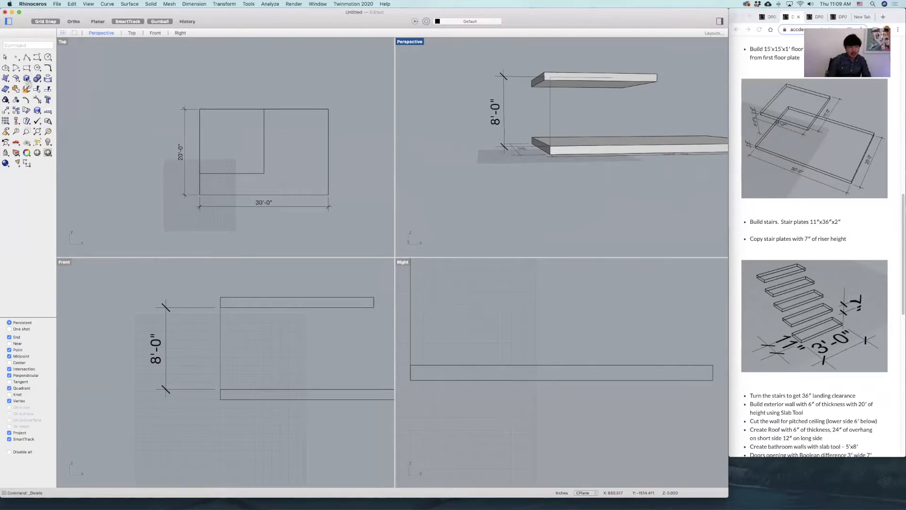
pyautogui.click(27, 79)
pyautogui.moveTo(356, 202); pyautogui.dragTo(312, 205, button='right')
pyautogui.click(311, 209)
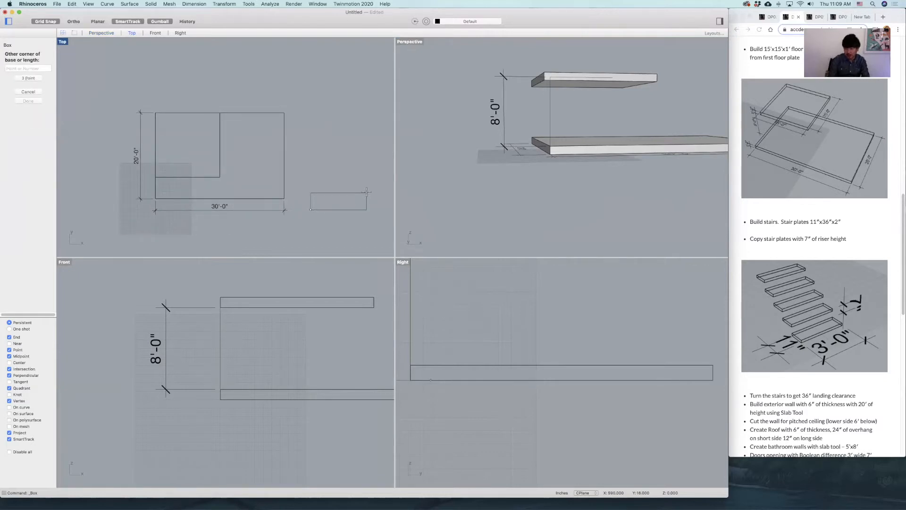
pyautogui.write('11')
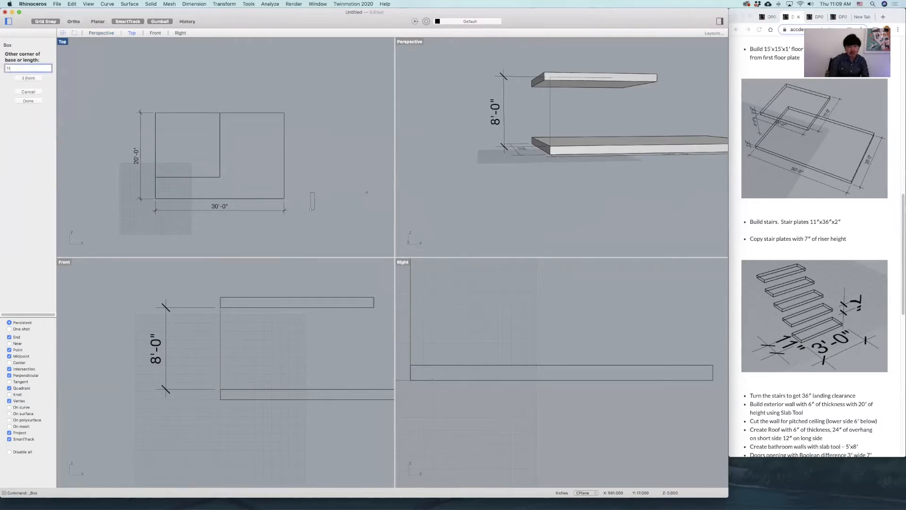
pyautogui.press('Return')
pyautogui.scroll(3, 311, 195)
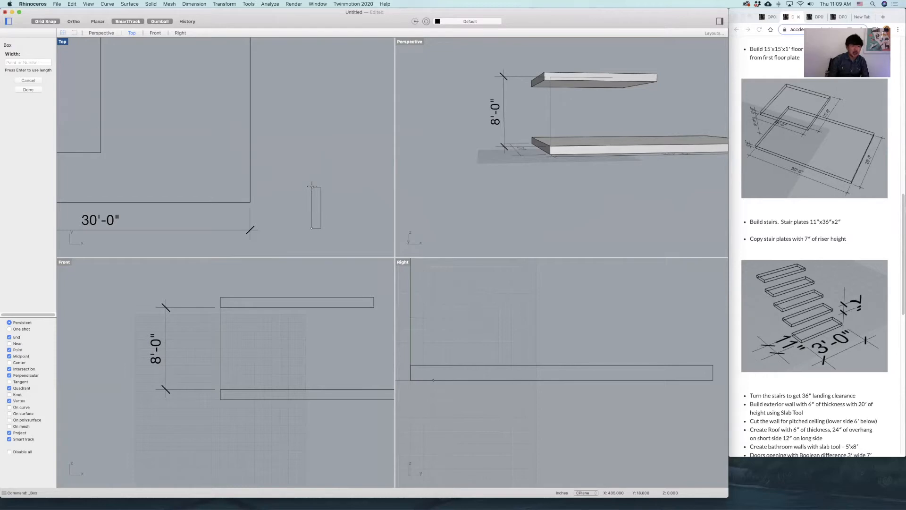
pyautogui.write('36')
pyautogui.press('Return')
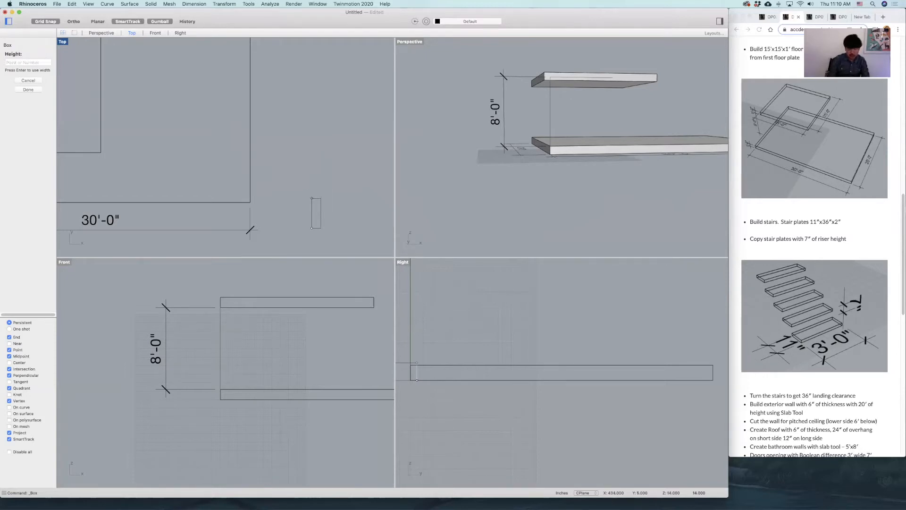
pyautogui.write('2')
pyautogui.press('Return')
pyautogui.click(312, 219)
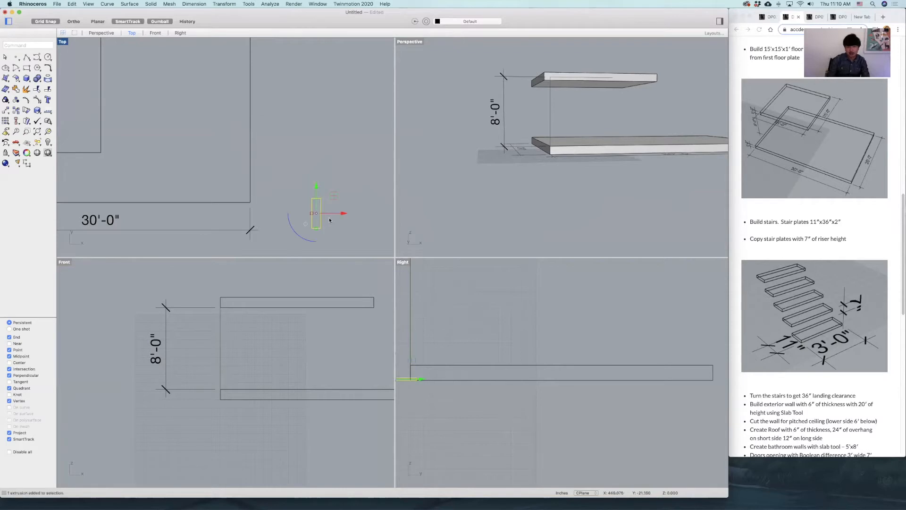
# Dimension the stair plate's long side in the Perspective view, placing the dimension line beside the plate.
pyautogui.write('zsa')
pyautogui.press('Return')
pyautogui.click(643, 126)
pyautogui.moveTo(643, 126); pyautogui.dragTo(529, 155, button='right')
pyautogui.scroll(-4, 621, 164)
pyautogui.click(27, 163)
pyautogui.click(518, 187)
pyautogui.click(648, 116)
pyautogui.click(638, 147)
pyautogui.scroll(-3, 597, 152)
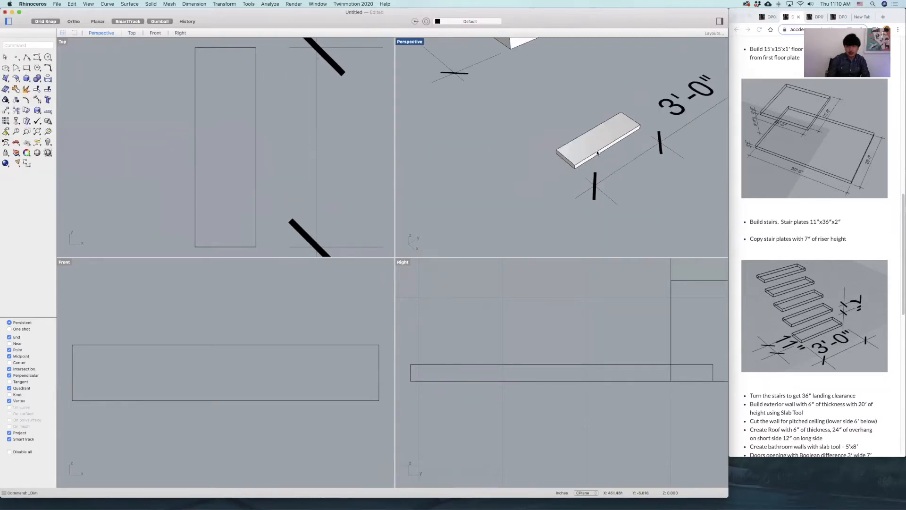
# Dimension the short end of the stair plate in the Perspective view, with the dimension line offset in front of it.
pyautogui.press('Return')
pyautogui.scroll(4, 598, 152)
pyautogui.click(537, 146)
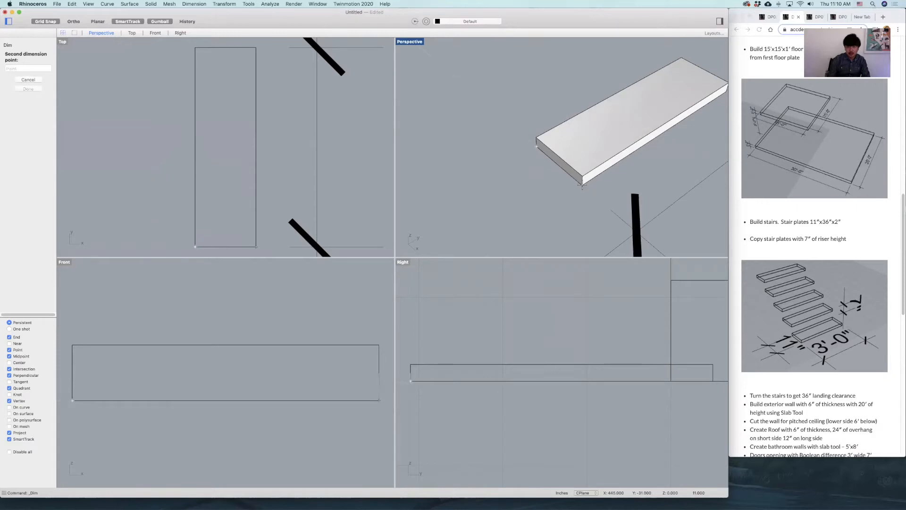
pyautogui.click(582, 185)
pyautogui.click(550, 233)
pyautogui.scroll(-5, 548, 226)
pyautogui.scroll(-4, 500, 212)
pyautogui.scroll(7, 514, 198)
# Dimension the stair plate's thickness in the Right view, placing the dimension line beyond the plate's end.
pyautogui.click(531, 172)
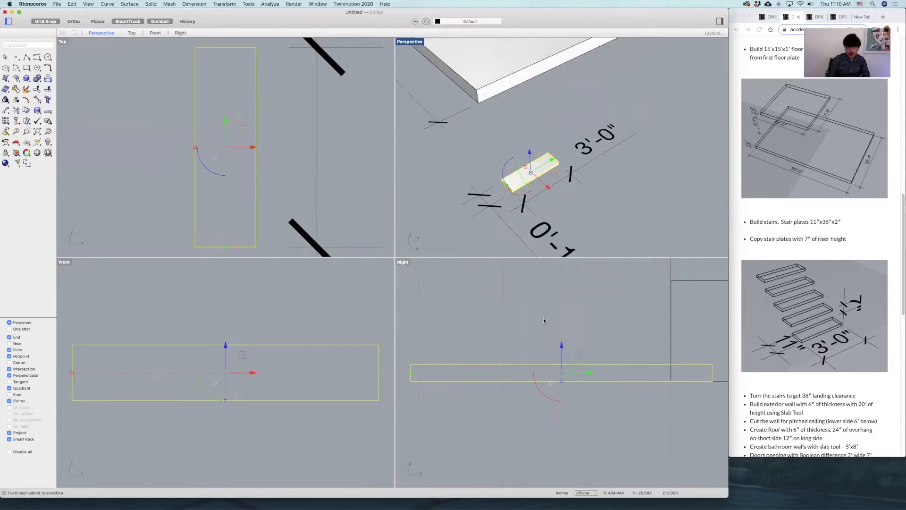
pyautogui.moveTo(655, 352); pyautogui.dragTo(550, 332, button='right')
pyautogui.press('Return')
pyautogui.click(608, 346)
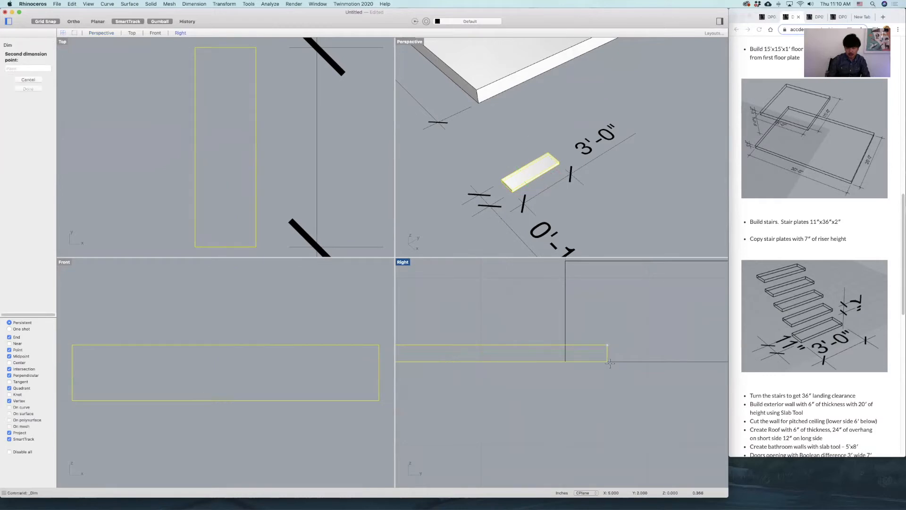
pyautogui.click(610, 362)
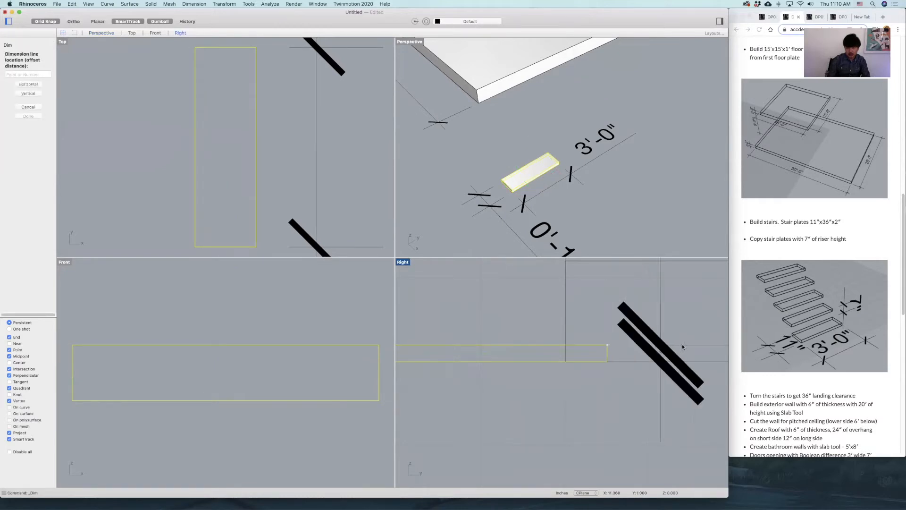
pyautogui.click(683, 344)
pyautogui.scroll(-8, 668, 344)
pyautogui.scroll(-10, 612, 166)
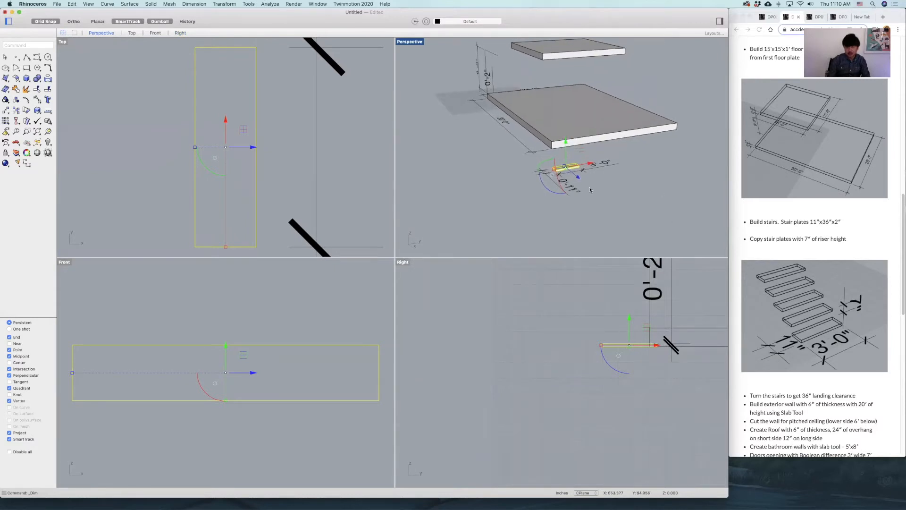
pyautogui.scroll(10, 590, 190)
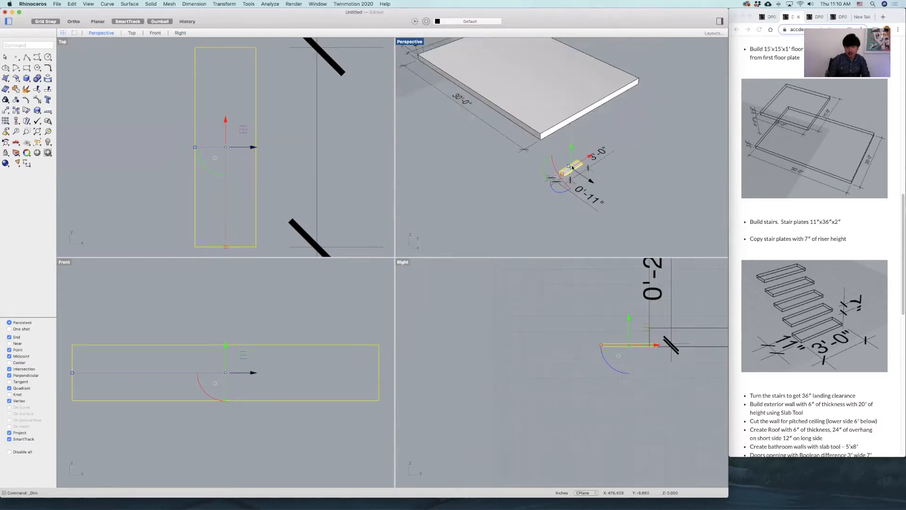
# Move the stair plate's thickness dimension closer to the end of the plate in the Right view.
pyautogui.click(654, 296)
pyautogui.scroll(-20, 255, 342)
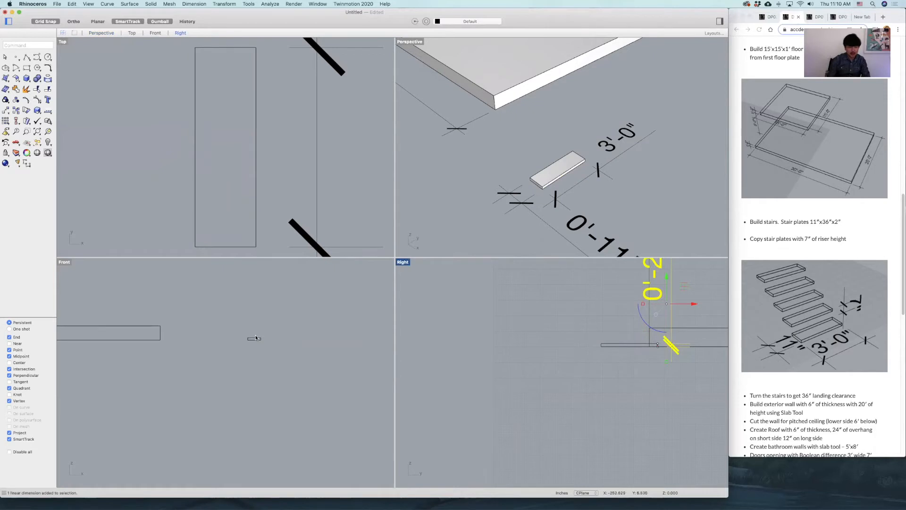
pyautogui.moveTo(302, 331); pyautogui.dragTo(335, 331)
pyautogui.scroll(-10, 262, 338)
pyautogui.scroll(5, 262, 338)
pyautogui.scroll(-8, 262, 338)
pyautogui.moveTo(697, 307)
pyautogui.mouseDown()
pyautogui.moveTo(668, 306)
pyautogui.moveTo(682, 307)
pyautogui.mouseUp()
pyautogui.scroll(5, 281, 340)
pyautogui.scroll(15, 251, 326)
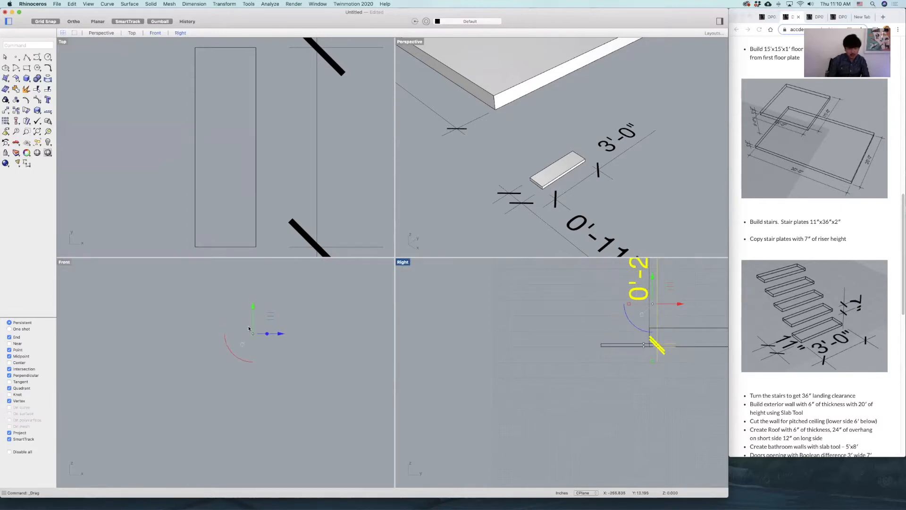
# Examine the stair plate and its length, width and thickness dimensions in the Perspective view.
pyautogui.click(304, 357)
pyautogui.write('zsa')
pyautogui.press('Return')
pyautogui.scroll(-5, 337, 346)
pyautogui.click(561, 204)
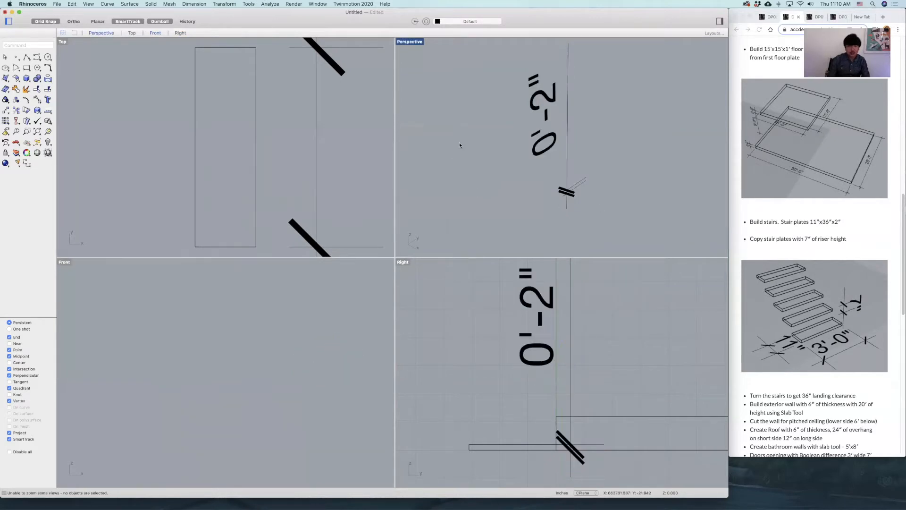
pyautogui.scroll(-3, 460, 145)
pyautogui.click(256, 169)
pyautogui.write('zsa')
pyautogui.press('Return')
pyautogui.click(586, 98)
pyautogui.scroll(-4, 571, 116)
pyautogui.scroll(-4, 555, 168)
pyautogui.click(557, 158)
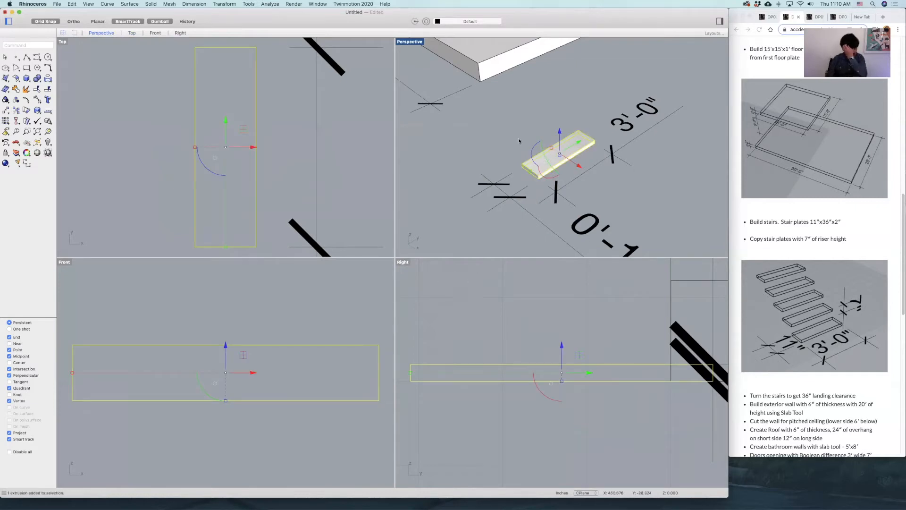
pyautogui.moveTo(564, 107); pyautogui.dragTo(607, 99, button='right')
pyautogui.scroll(-4, 609, 125)
pyautogui.click(595, 117)
pyautogui.scroll(4, 594, 148)
pyautogui.scroll(-2, 585, 151)
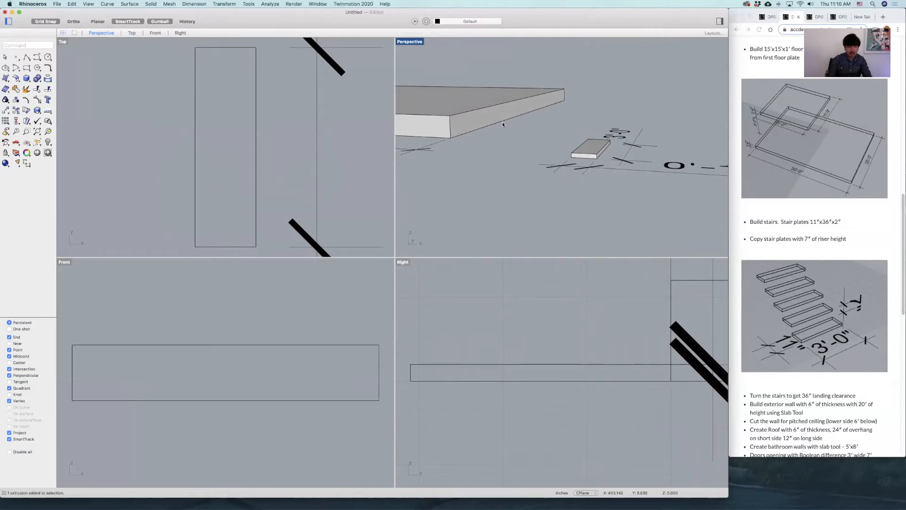
# Draw a 7" vertical guide polyline up from the stair plate's upper-left corner in the Front view.
pyautogui.click(24, 56)
pyautogui.scroll(-12, 242, 356)
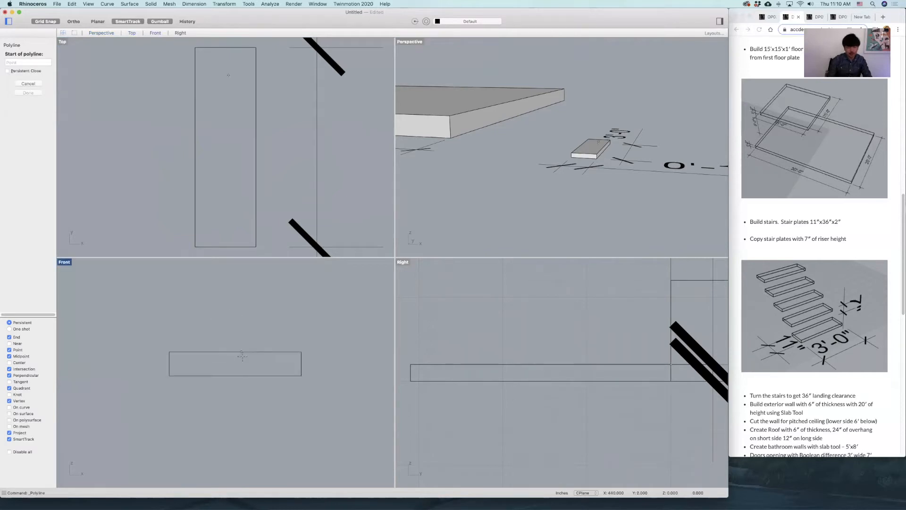
pyautogui.scroll(-10, 515, 354)
pyautogui.scroll(5, 227, 364)
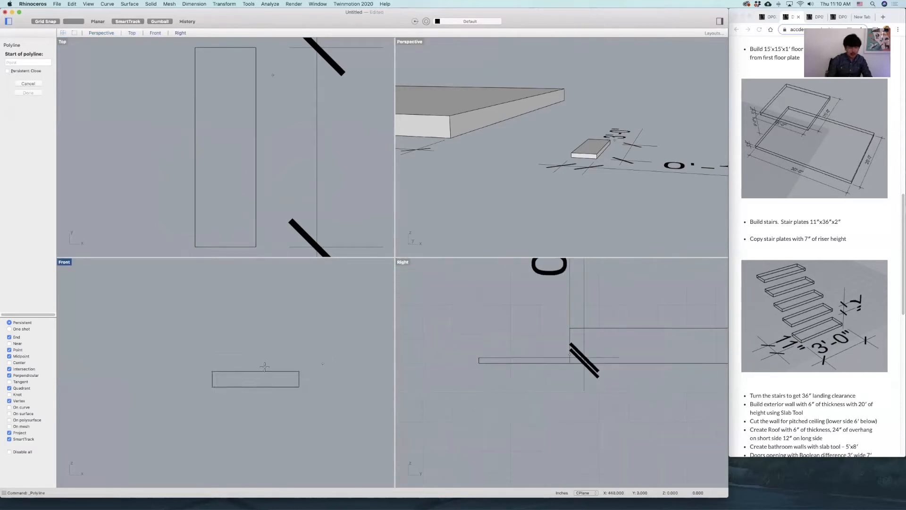
pyautogui.click(217, 370)
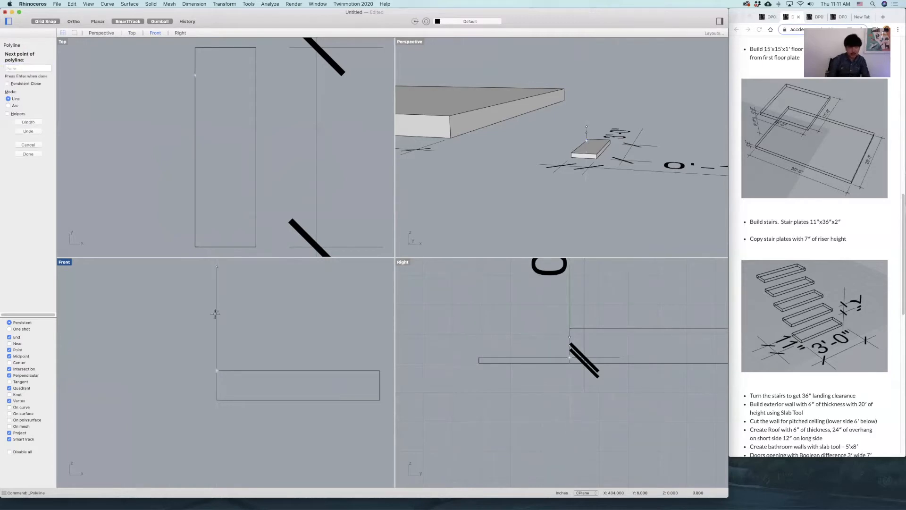
pyautogui.press('Escape')
# Dimension the height of the vertical guide line in the Front view, placing the dimension line beyond the plate's far end.
pyautogui.click(27, 164)
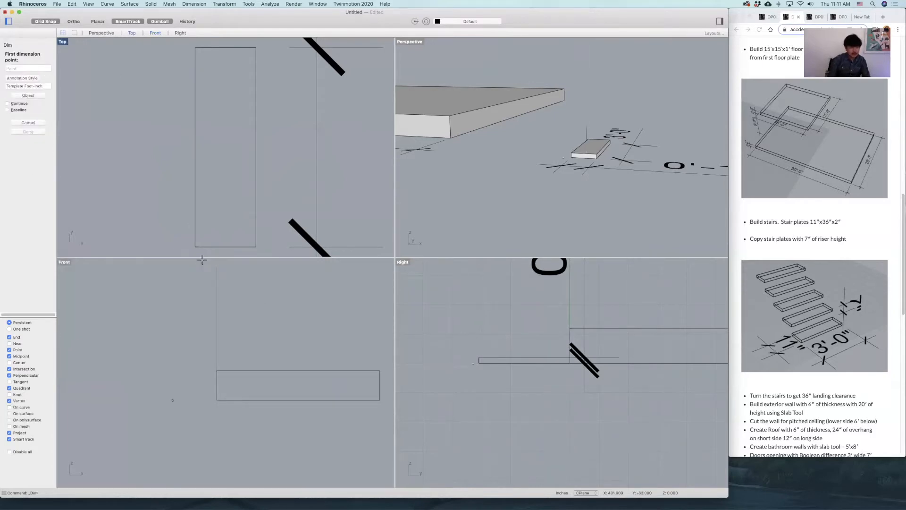
pyautogui.click(217, 266)
pyautogui.click(217, 371)
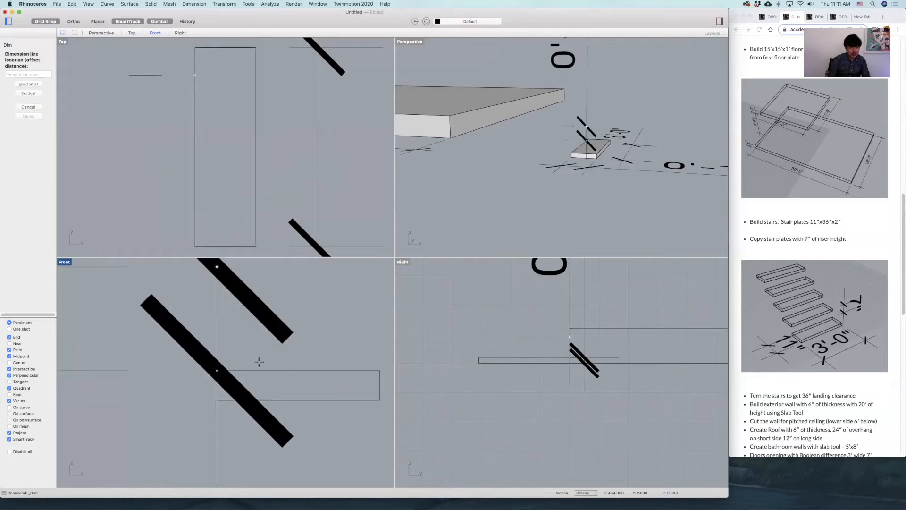
pyautogui.scroll(-3, 283, 371)
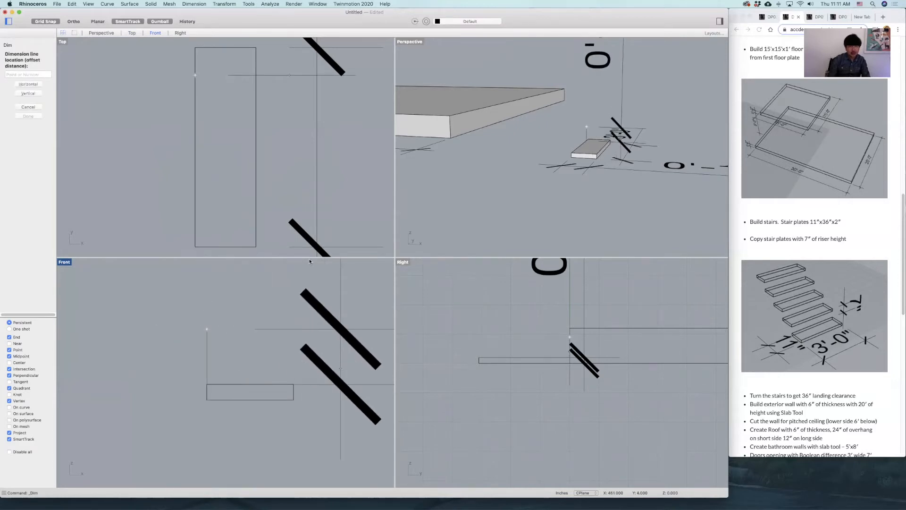
pyautogui.click(340, 366)
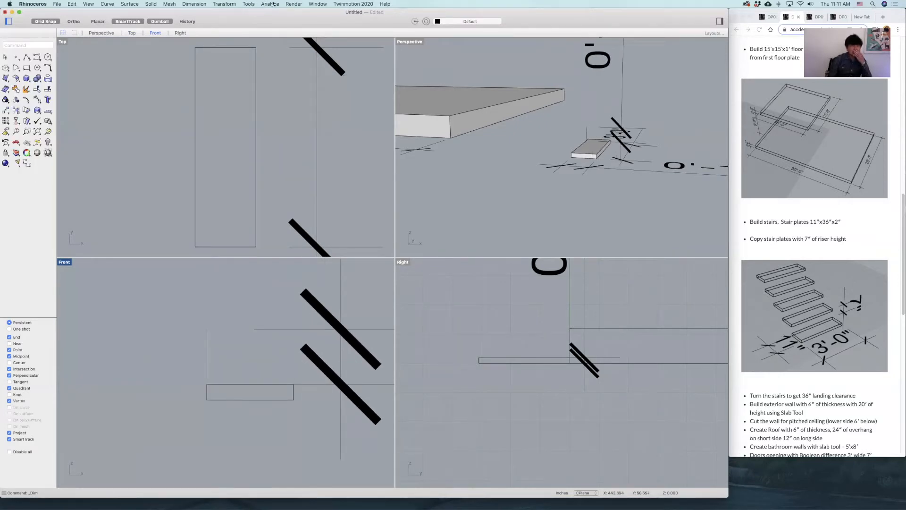
# Set the model space scale of the Template Foot-Inch Architectural annotation style to 48.
pyautogui.click(200, 4)
pyautogui.click(210, 151)
pyautogui.click(353, 144)
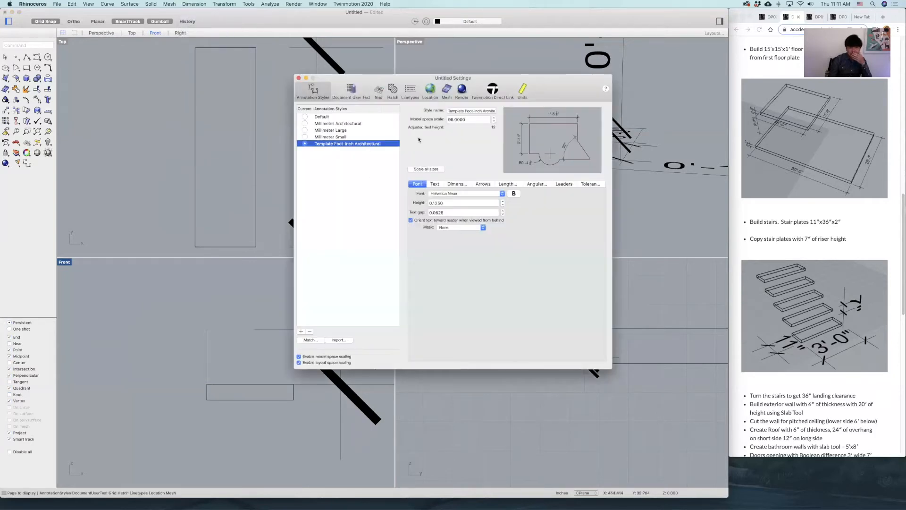
pyautogui.moveTo(469, 120); pyautogui.dragTo(426, 122)
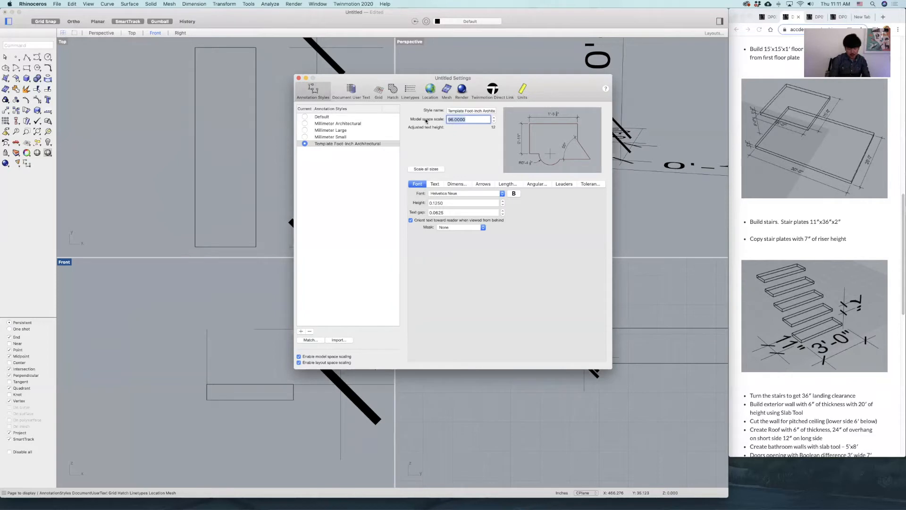
pyautogui.write('48')
pyautogui.press('Return')
pyautogui.click(300, 79)
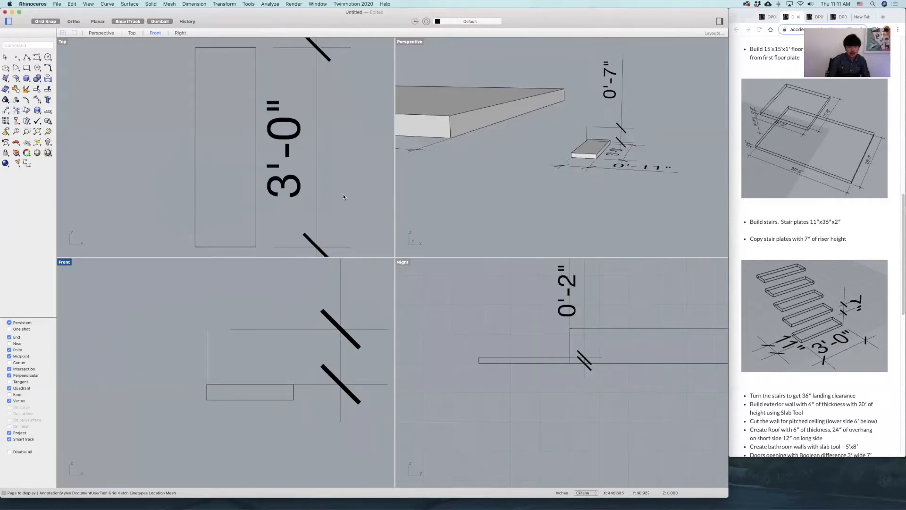
# Set the model space scale of the Template Foot-Inch Architectural annotation style to 24.
pyautogui.scroll(-2, 542, 303)
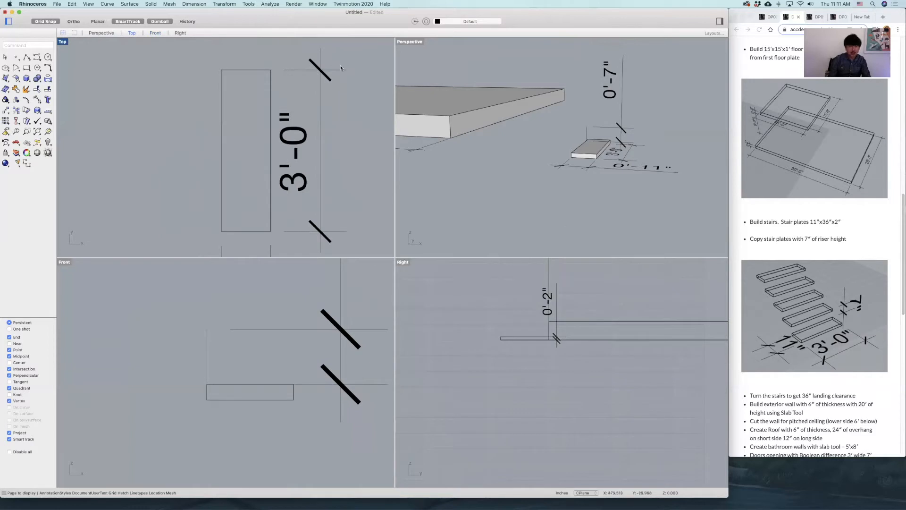
pyautogui.click(271, 4)
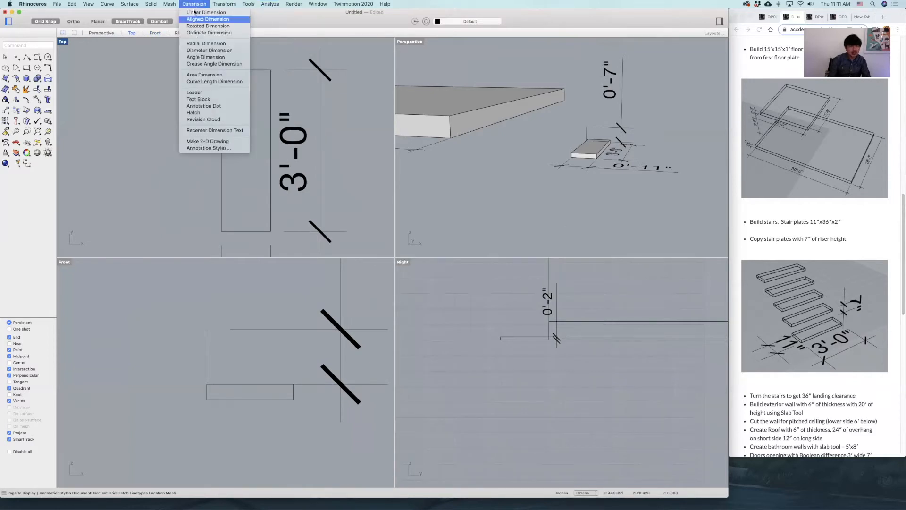
pyautogui.click(209, 148)
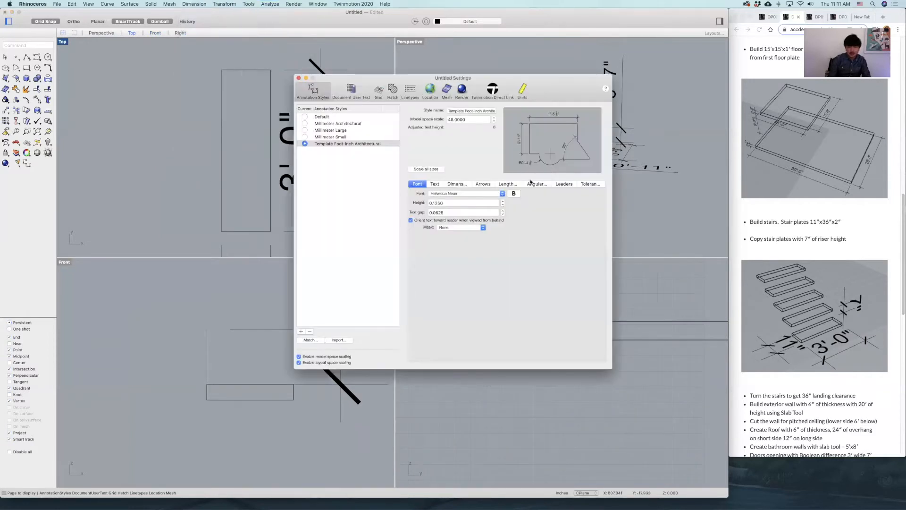
pyautogui.doubleClick(467, 122)
pyautogui.write('24')
pyautogui.press('Return')
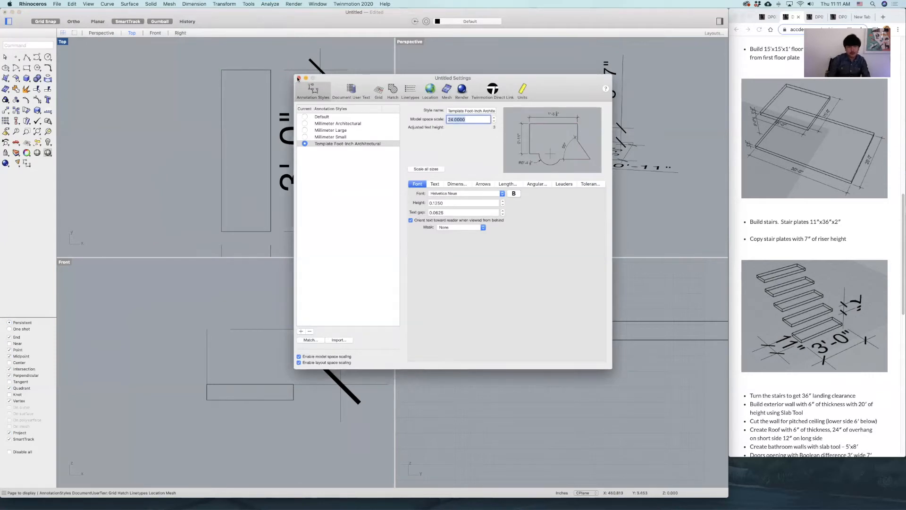
pyautogui.click(298, 79)
# Delete the riser height dimension beside the stair plate in the Front view.
pyautogui.moveTo(670, 162); pyautogui.dragTo(640, 107, button='right')
pyautogui.scroll(5, 623, 171)
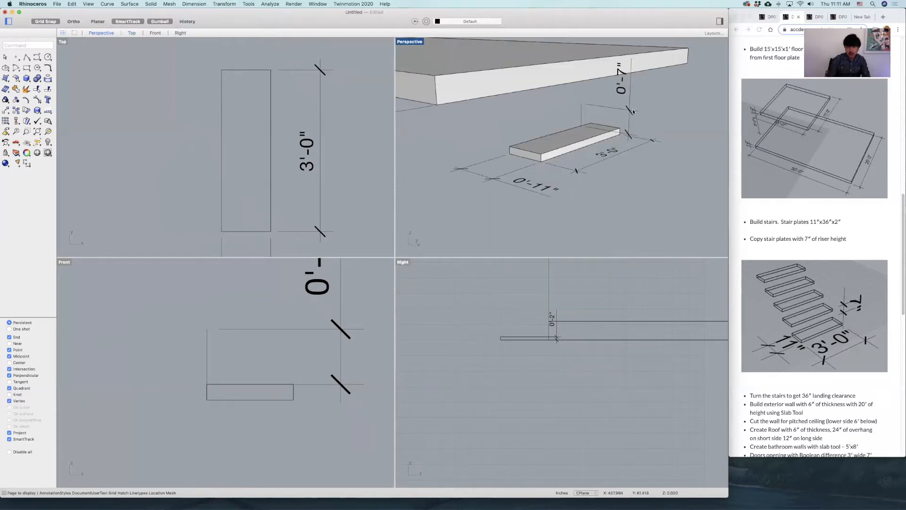
pyautogui.moveTo(268, 339); pyautogui.dragTo(309, 356, button='right')
pyautogui.scroll(-4, 310, 354)
pyautogui.click(341, 315)
pyautogui.press('Delete')
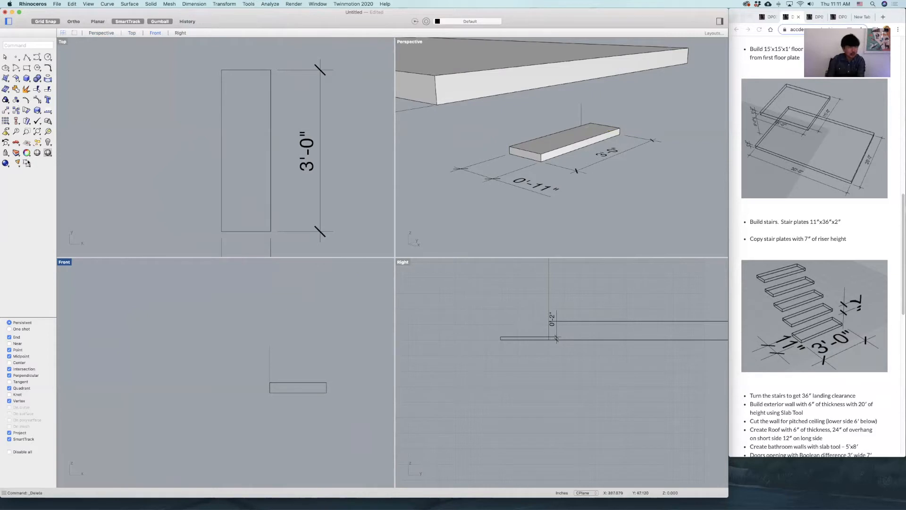
# Dimension the riser guide line from its top end to the plate's upper-left corner in the Front view, near the plate's far end.
pyautogui.click(26, 164)
pyautogui.click(270, 346)
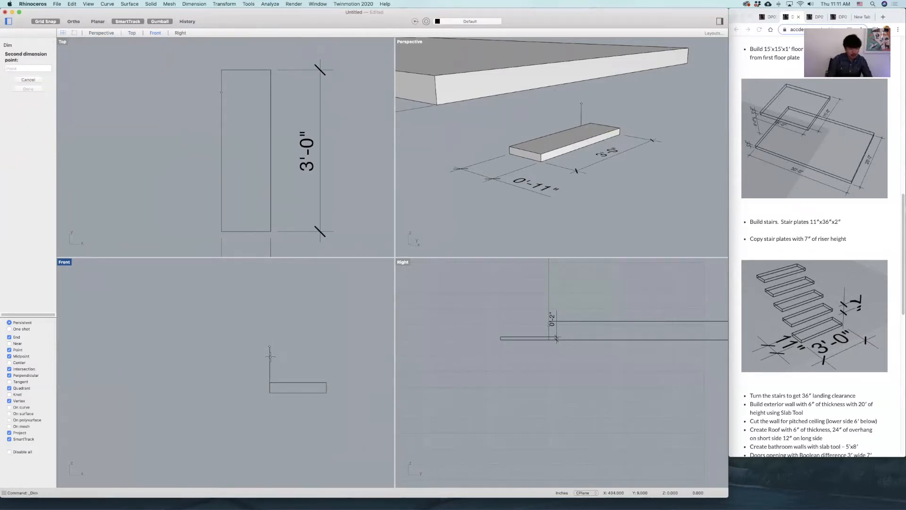
pyautogui.click(270, 382)
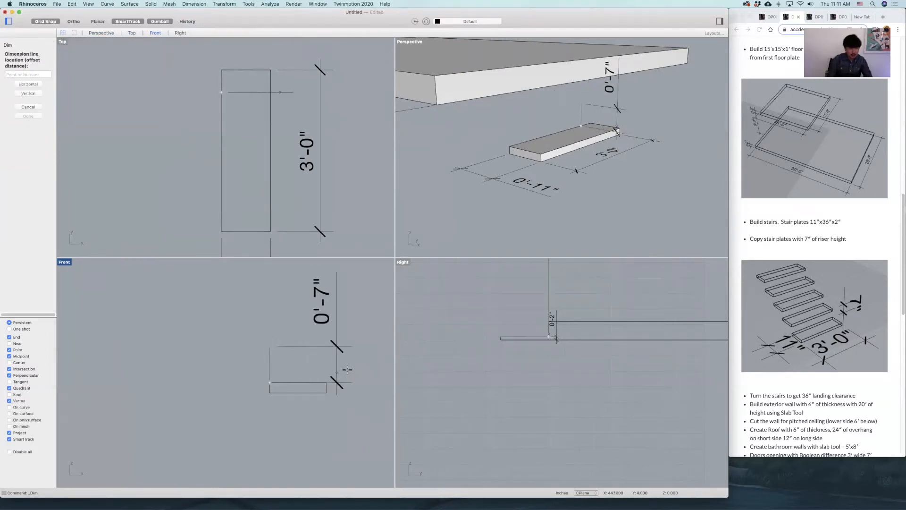
pyautogui.click(328, 367)
pyautogui.moveTo(318, 401); pyautogui.dragTo(315, 391, button='right')
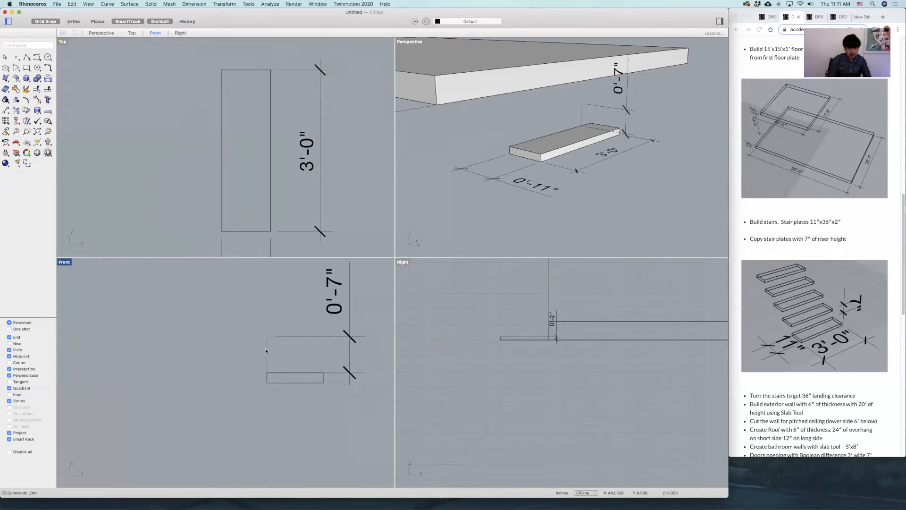
# Copy the stair plate in the Front view from its upper-right corner to the top end of the vertical guide line.
pyautogui.click(317, 382)
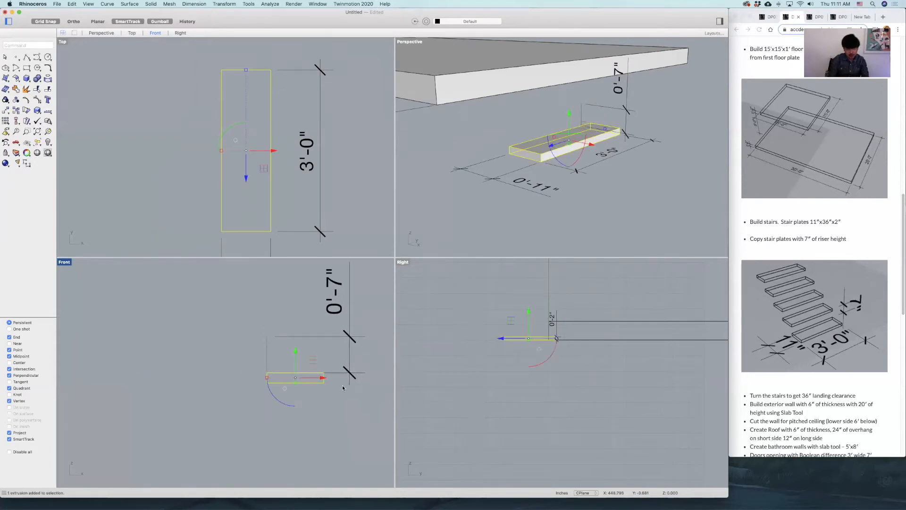
pyautogui.write('copy')
pyautogui.press('Return')
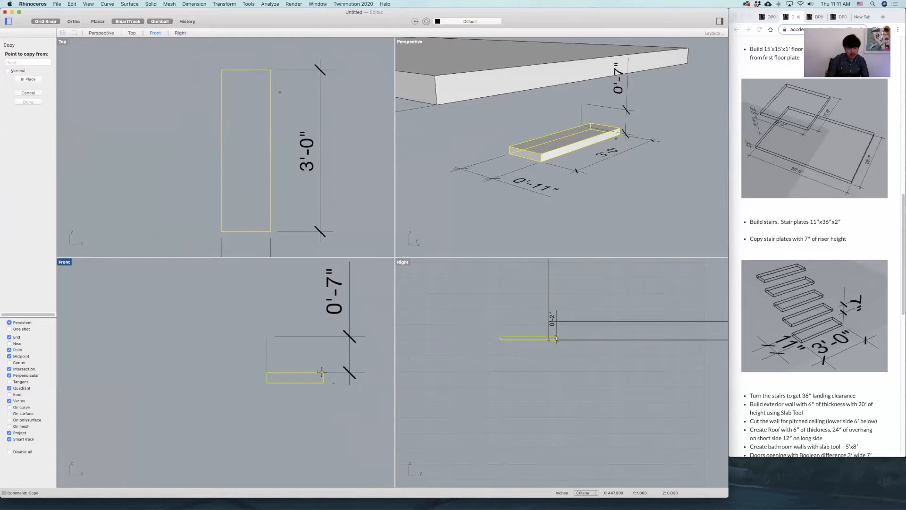
pyautogui.scroll(3, 324, 376)
pyautogui.click(324, 373)
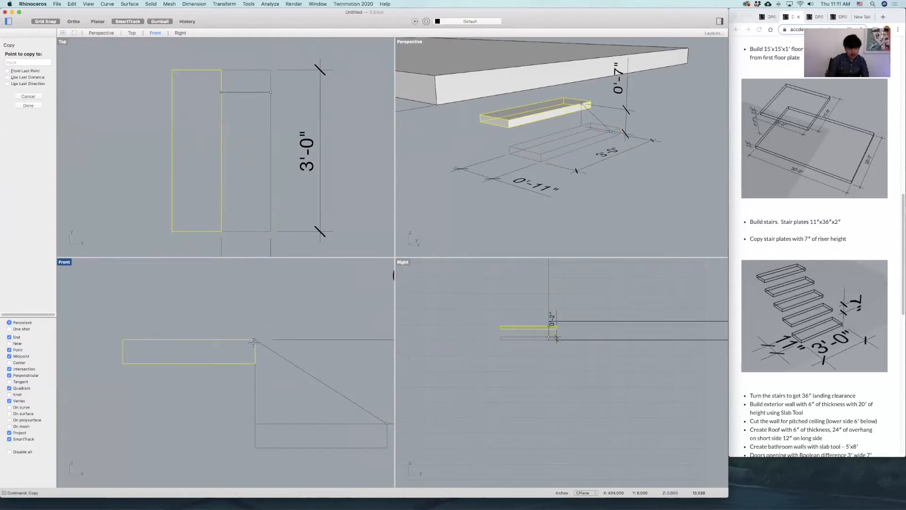
pyautogui.click(254, 342)
pyautogui.press('Return')
pyautogui.scroll(-3, 239, 391)
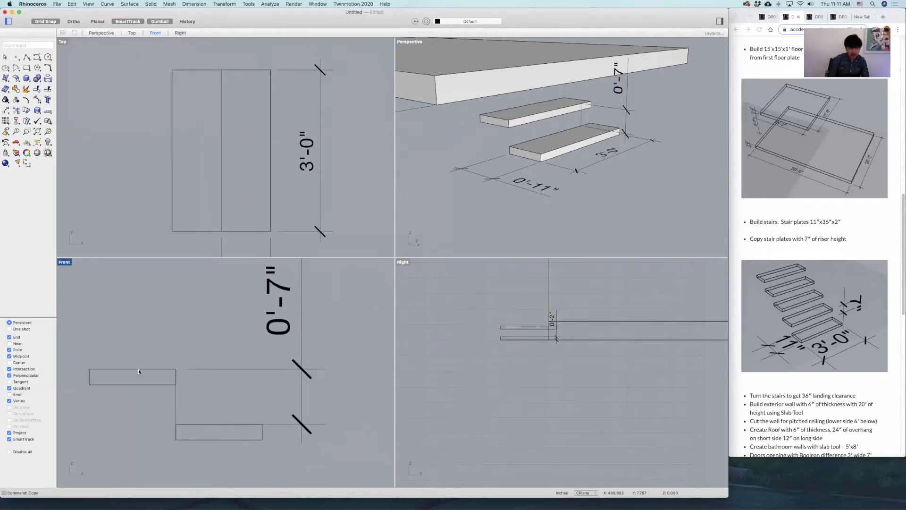
# Copy the upper stair plate in the Front view, using the lower plate's upper-right corner as base and the upper plate's upper-right corner as target.
pyautogui.scroll(-3, 218, 400)
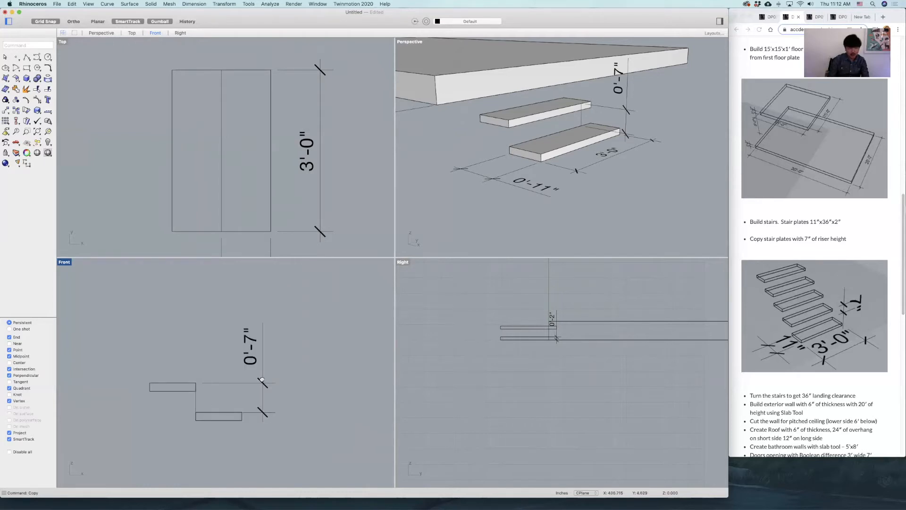
pyautogui.moveTo(555, 165); pyautogui.dragTo(566, 199, button='right')
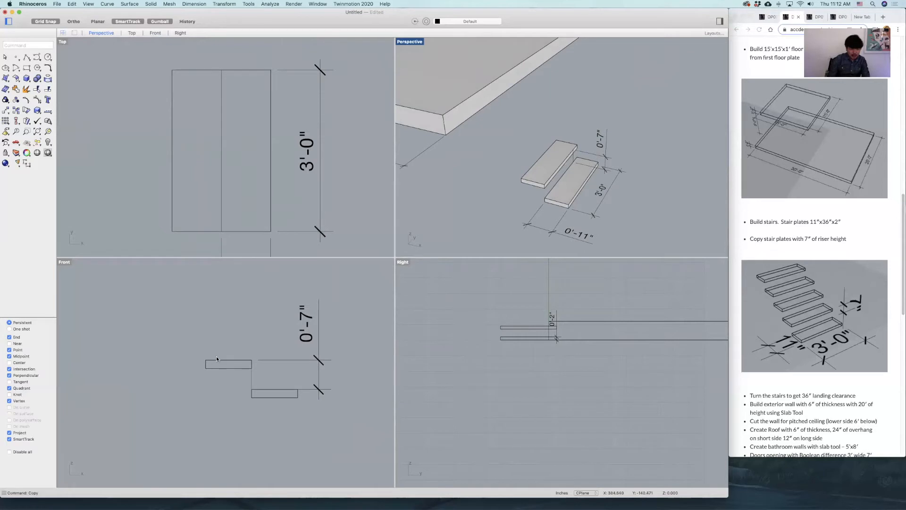
pyautogui.scroll(8, 228, 372)
pyautogui.scroll(-6, 264, 370)
pyautogui.moveTo(264, 372)
pyautogui.mouseDown(button='right')
pyautogui.moveTo(210, 369)
pyautogui.moveTo(264, 374)
pyautogui.mouseUp(button='right')
pyautogui.click(252, 366)
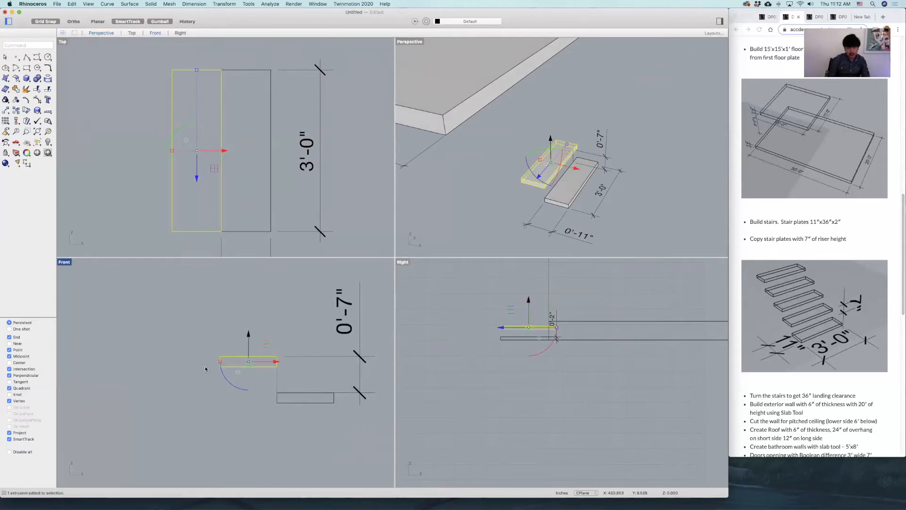
pyautogui.write('copy')
pyautogui.press('Return')
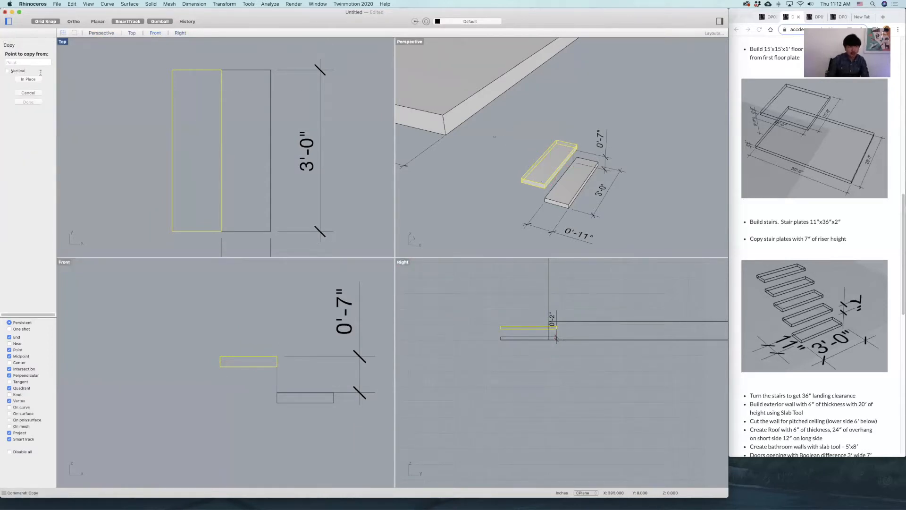
pyautogui.scroll(5, 339, 388)
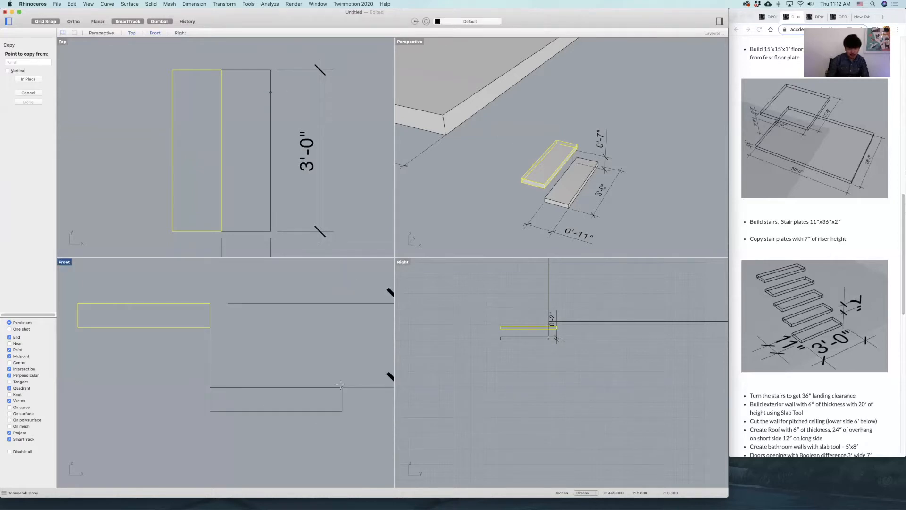
pyautogui.click(341, 386)
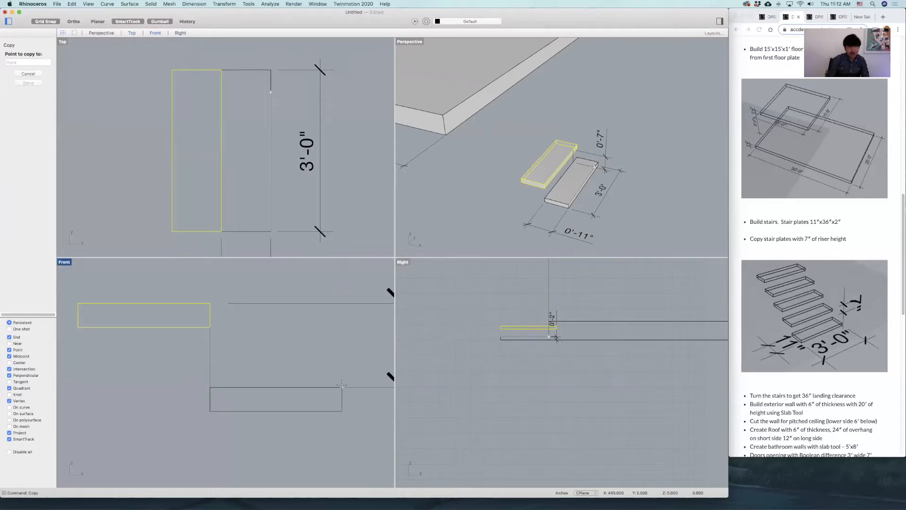
pyautogui.scroll(-3, 337, 377)
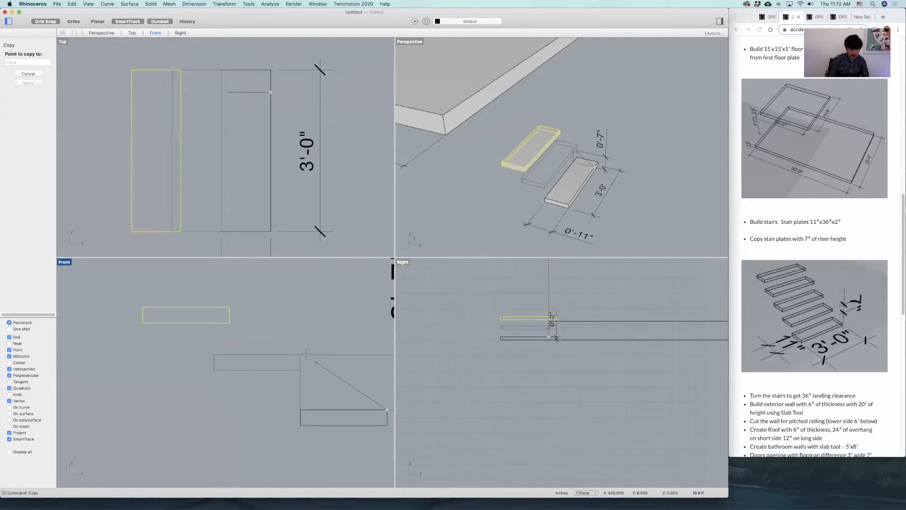
pyautogui.click(300, 353)
# Place further copies of the stair plate up the flight, each at the upper-right corner of the last plate, until the flight has thirteen plates.
pyautogui.scroll(-3, 336, 392)
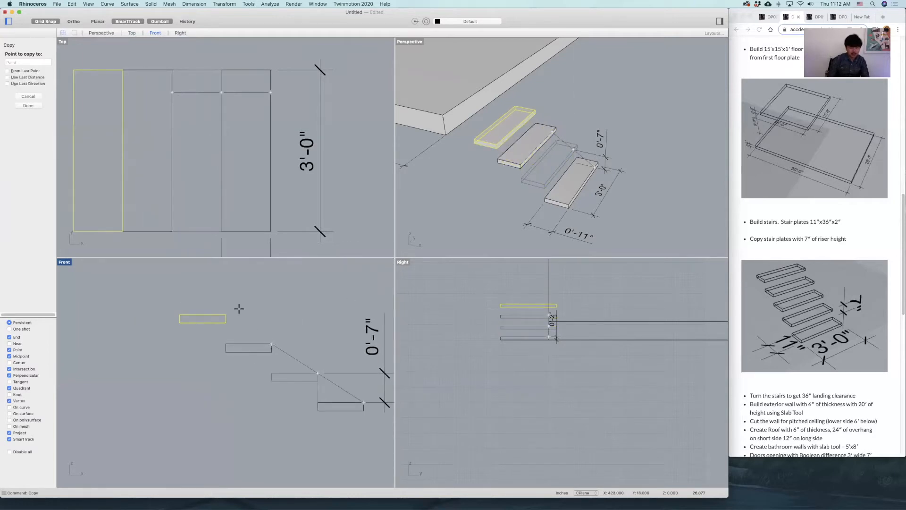
pyautogui.click(226, 314)
pyautogui.moveTo(238, 308); pyautogui.dragTo(289, 334, button='right')
pyautogui.click(231, 310)
pyautogui.moveTo(205, 289); pyautogui.dragTo(267, 323, button='right')
pyautogui.click(229, 323)
pyautogui.scroll(-3, 231, 325)
pyautogui.click(209, 306)
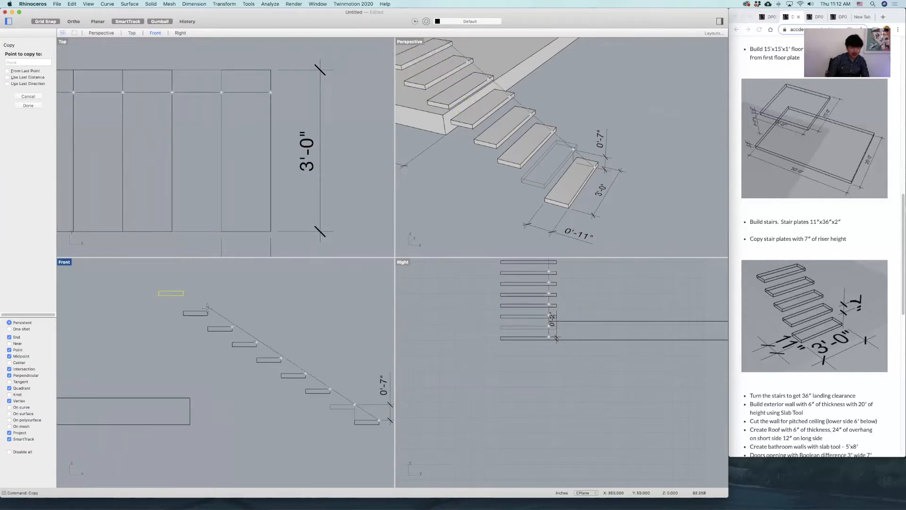
pyautogui.click(183, 296)
pyautogui.scroll(-5, 184, 296)
pyautogui.moveTo(184, 296); pyautogui.dragTo(224, 313, button='right')
pyautogui.scroll(5, 209, 306)
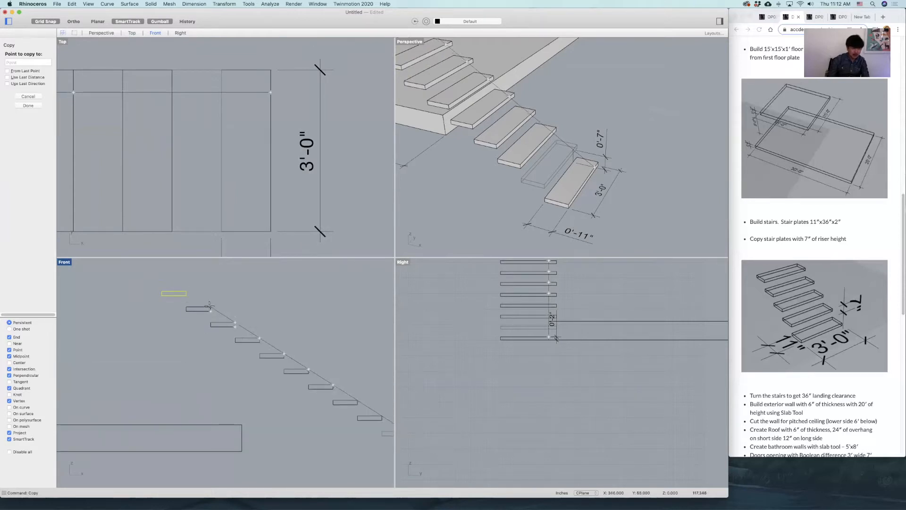
pyautogui.click(187, 291)
pyautogui.scroll(-5, 187, 292)
pyautogui.moveTo(186, 291); pyautogui.dragTo(263, 346, button='right')
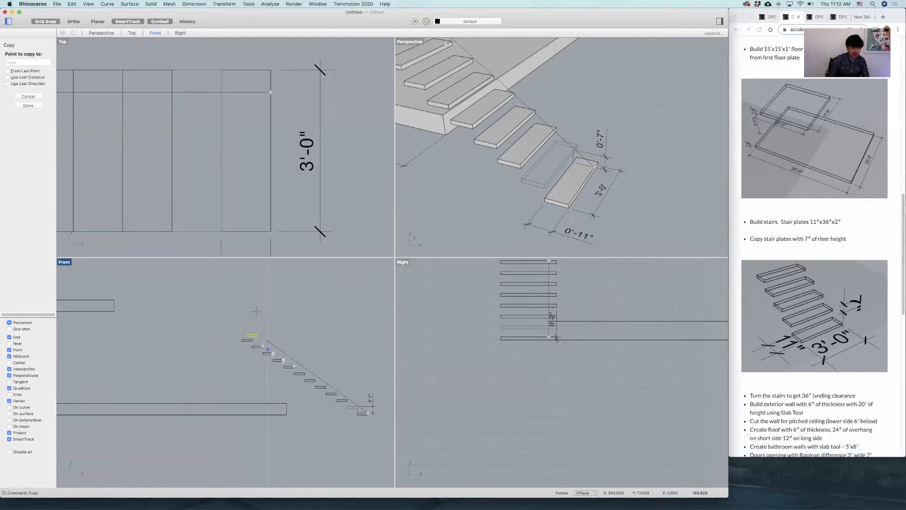
pyautogui.click(310, 331)
pyautogui.press('Return')
pyautogui.scroll(3, 288, 331)
# Copy the top five stair plates in the Front view from the sixth plate's upper-right corner to the top plate's upper-right corner.
pyautogui.moveTo(303, 336); pyautogui.dragTo(283, 338, button='right')
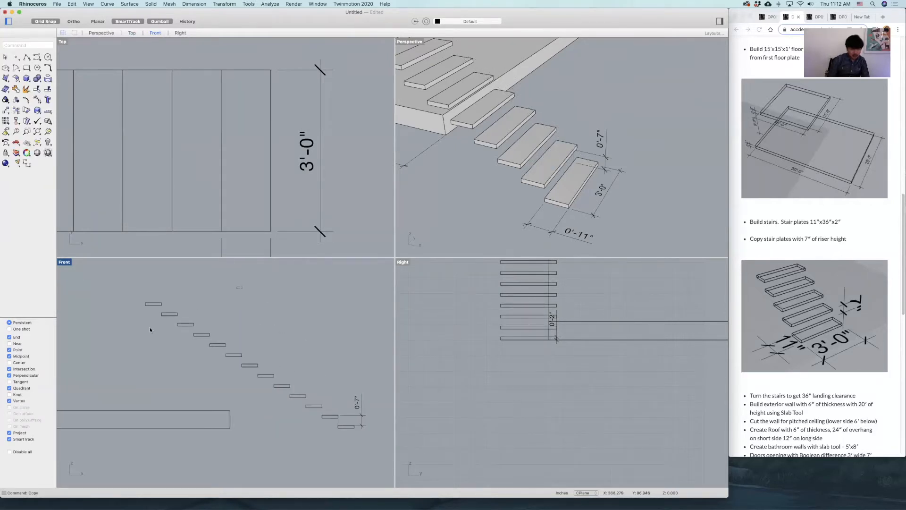
pyautogui.moveTo(133, 346); pyautogui.dragTo(130, 349)
pyautogui.scroll(3, 250, 355)
pyautogui.press('Return')
pyautogui.click(230, 354)
pyautogui.scroll(-5, 326, 379)
pyautogui.moveTo(332, 378); pyautogui.dragTo(374, 406, button='right')
pyautogui.scroll(5, 266, 345)
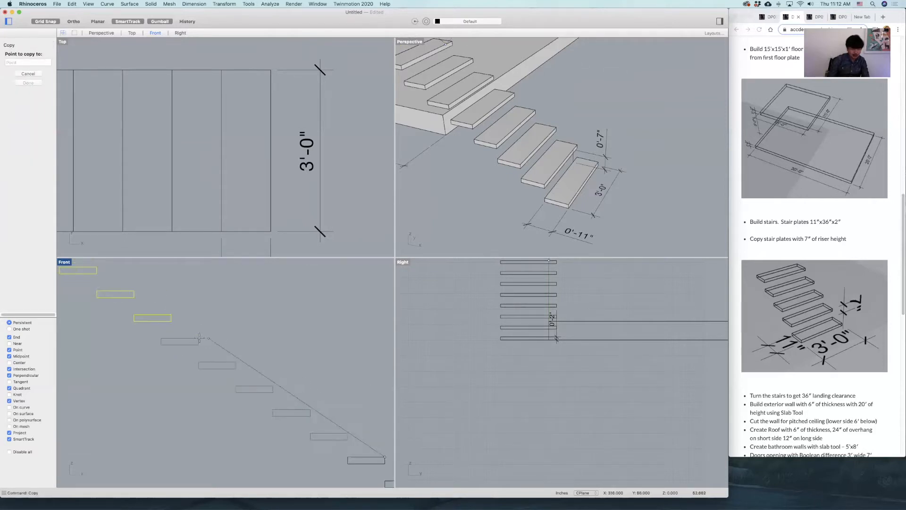
pyautogui.click(200, 339)
pyautogui.scroll(-4, 226, 343)
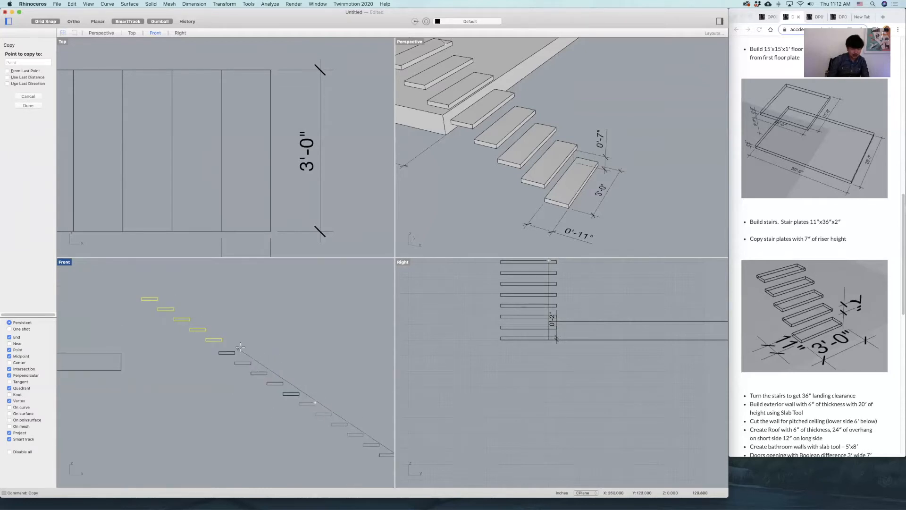
pyautogui.press('Return')
# Shift the whole stair flight with its riser dimension horizontally over the lower floor plate in the Front view.
pyautogui.scroll(-5, 318, 414)
pyautogui.moveTo(319, 413); pyautogui.dragTo(347, 411)
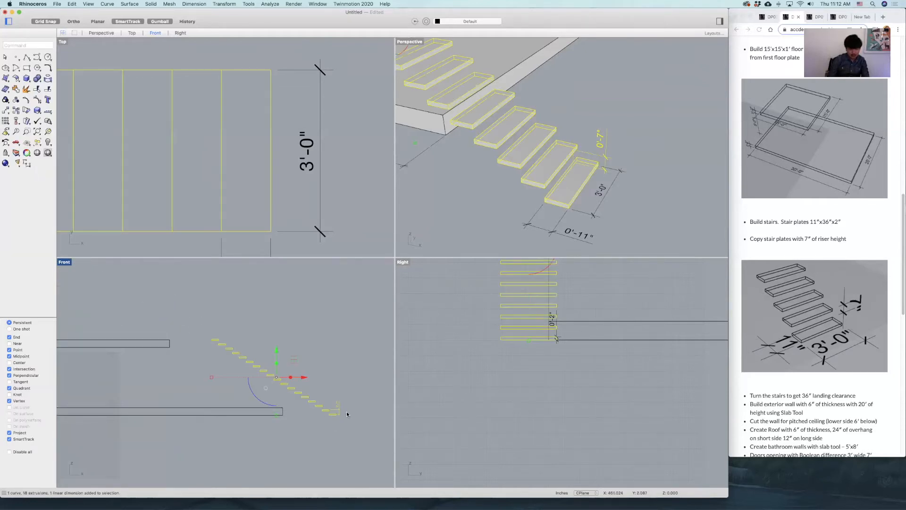
pyautogui.click(279, 381)
pyautogui.moveTo(191, 319); pyautogui.dragTo(363, 438)
pyautogui.moveTo(305, 378); pyautogui.dragTo(220, 377)
# Move the stair flight straight up so the lowest plate's upper-right corner meets the lower floor plate's top edge.
pyautogui.scroll(10, 243, 410)
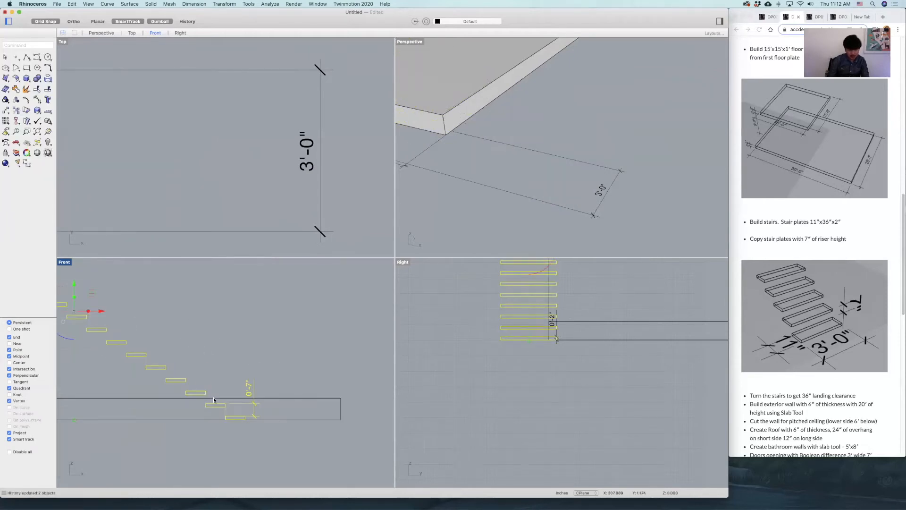
pyautogui.write('move')
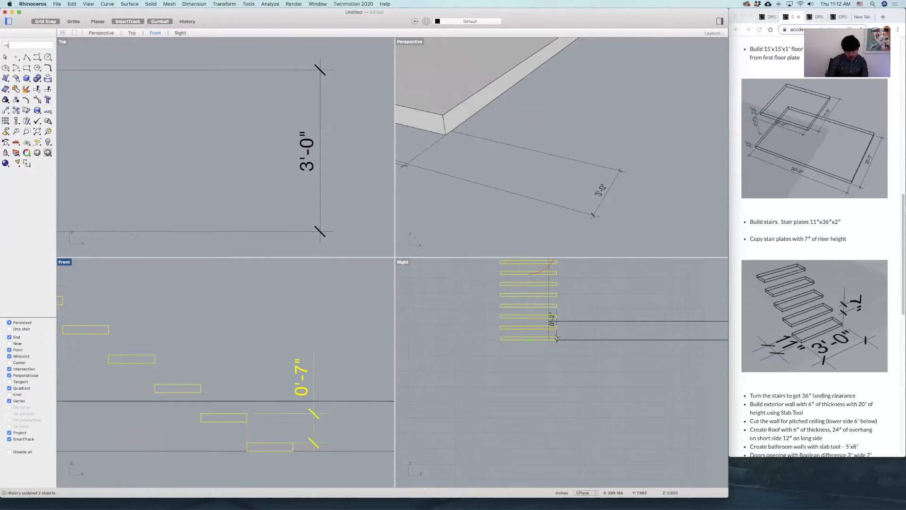
pyautogui.press('Return')
pyautogui.click(293, 442)
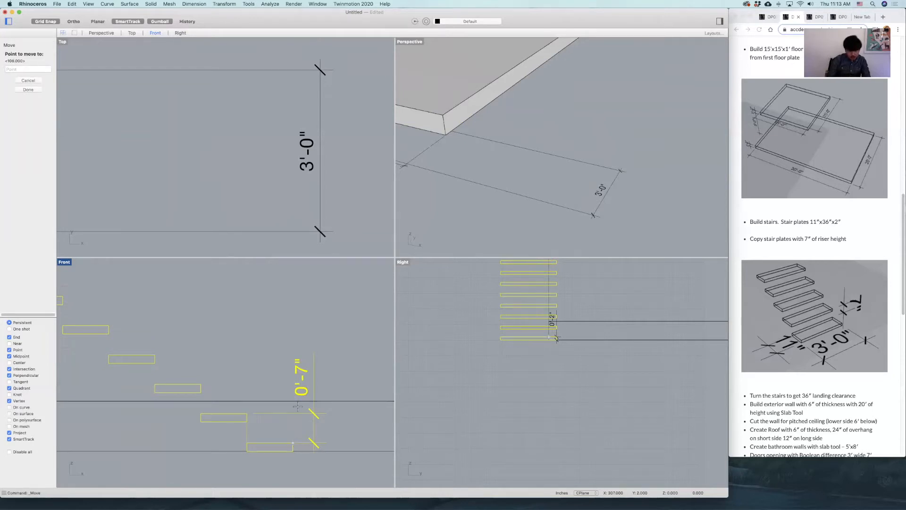
pyautogui.click(295, 401)
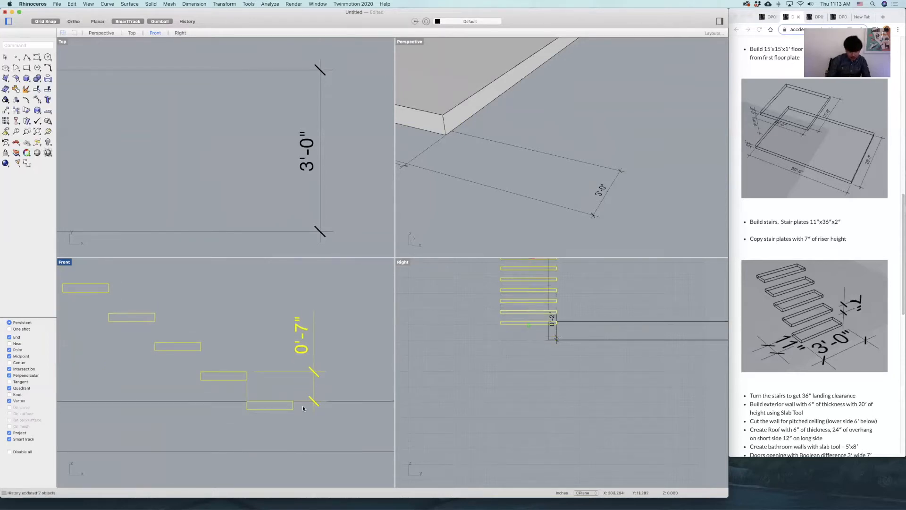
# Delete the lowest stair plate, which sits inside the lower floor plate, and the riser height dimension.
pyautogui.click(295, 420)
pyautogui.click(283, 405)
pyautogui.press('Delete')
pyautogui.click(311, 371)
pyautogui.press('Delete')
# Move all stair plates horizontally in the Front view from the upper-left corner of the third plate from the top to the upper floor plate's end.
pyautogui.scroll(-10, 325, 387)
pyautogui.scroll(5, 302, 386)
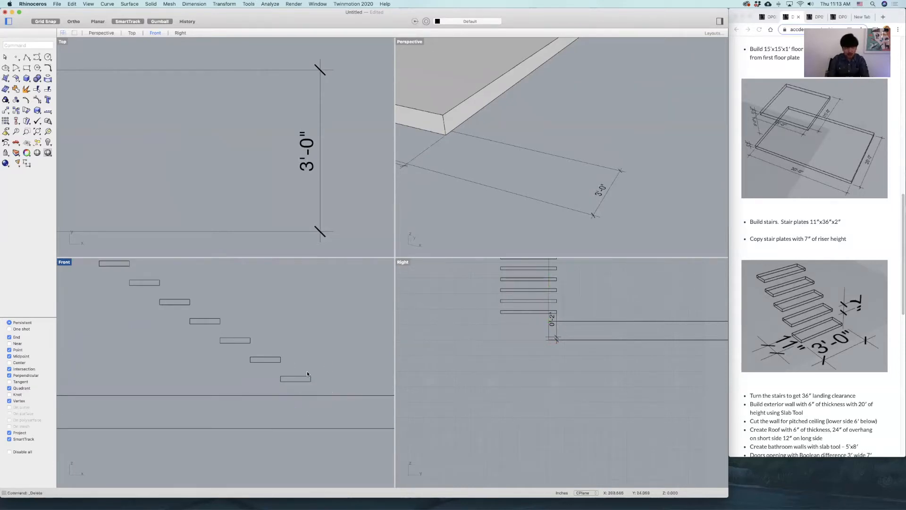
pyautogui.scroll(-5, 307, 371)
pyautogui.moveTo(110, 278); pyautogui.dragTo(311, 405)
pyautogui.scroll(5, 170, 300)
pyautogui.write('move')
pyautogui.press('Return')
pyautogui.click(114, 303)
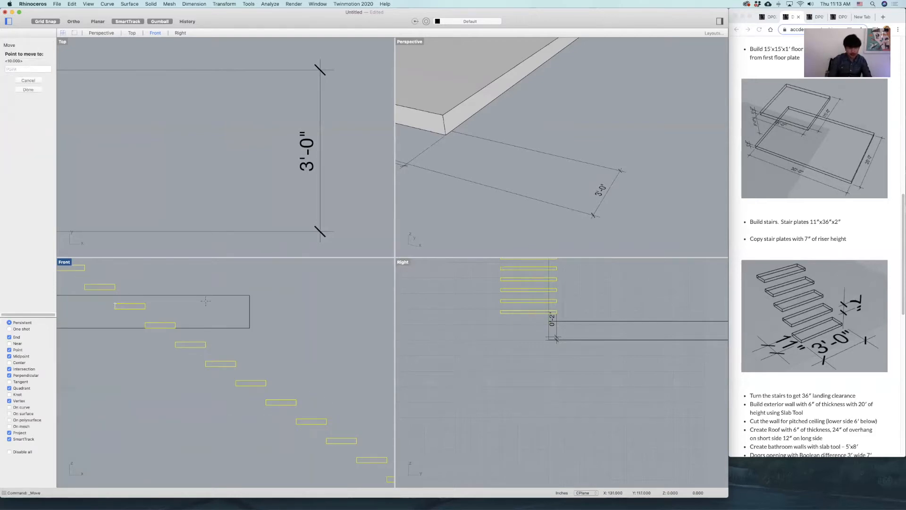
pyautogui.click(249, 302)
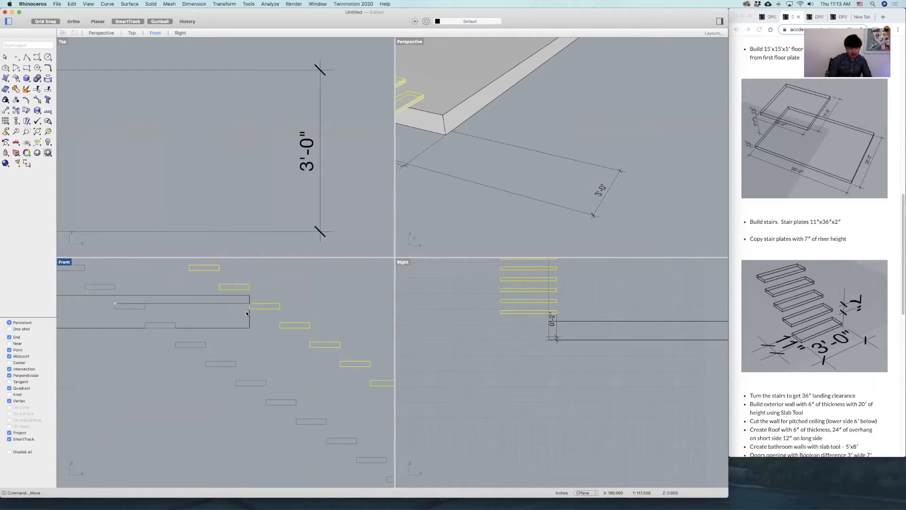
pyautogui.press('Escape')
# Delete the two topmost stair plates that extend over the upper floor plate in the Front view.
pyautogui.scroll(-4, 222, 317)
pyautogui.scroll(3, 218, 315)
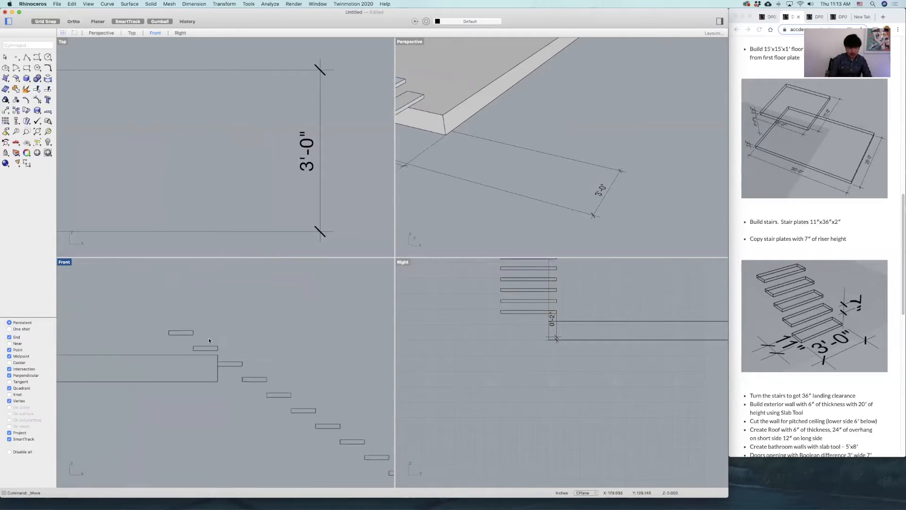
pyautogui.scroll(-4, 226, 358)
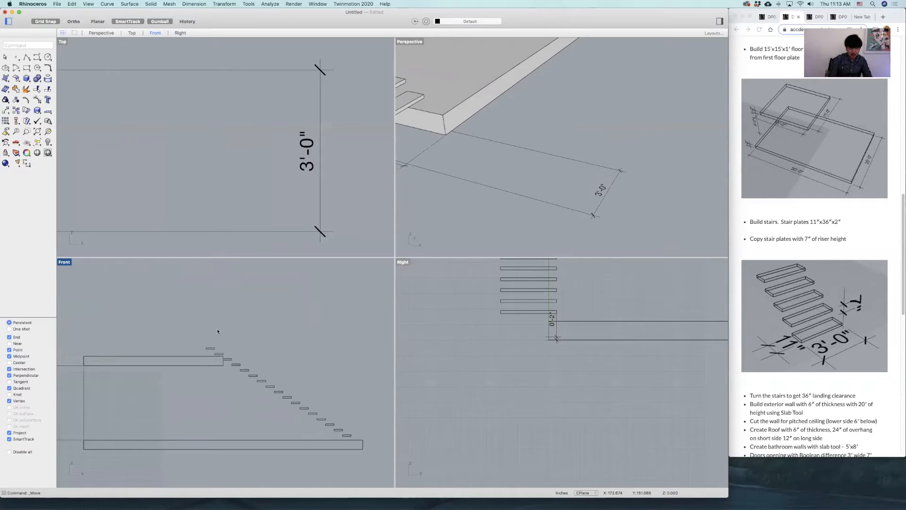
pyautogui.moveTo(202, 354); pyautogui.dragTo(203, 355)
pyautogui.press('Delete')
# Move the stair flight in the Top view from its upper-left corner to the upper floor plate's upper-right corner.
pyautogui.moveTo(244, 419); pyautogui.dragTo(222, 440)
pyautogui.scroll(-15, 283, 118)
pyautogui.moveTo(280, 146); pyautogui.dragTo(292, 153, button='right')
pyautogui.write('m')
pyautogui.press('Return')
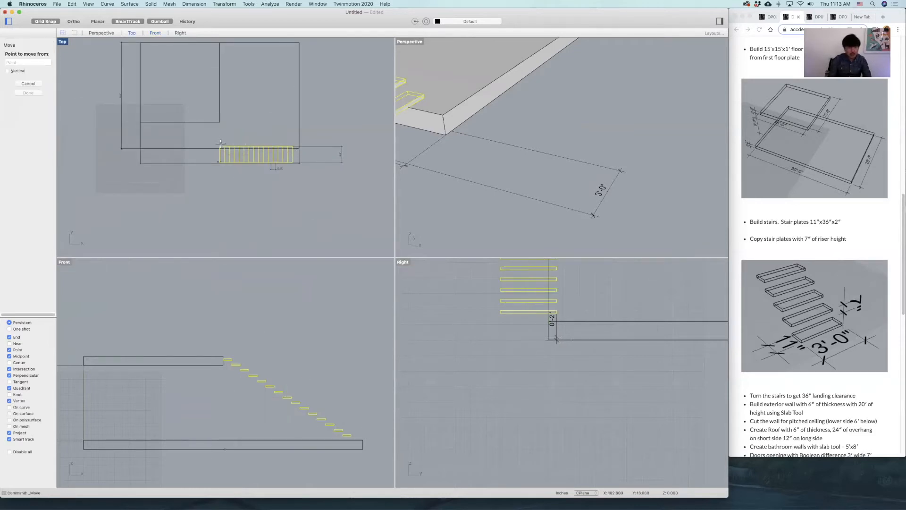
pyautogui.click(219, 146)
pyautogui.moveTo(234, 97); pyautogui.dragTo(239, 192, button='right')
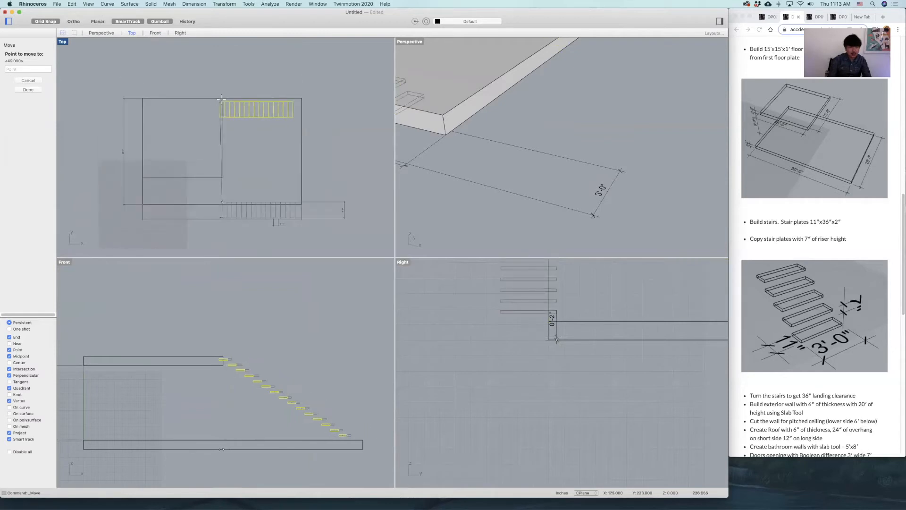
pyautogui.click(222, 98)
pyautogui.click(377, 150)
# Build a box wall outside the lower floor plate's edge at the foot of the stairs, spanning the plate's full depth.
pyautogui.scroll(-10, 608, 144)
pyautogui.moveTo(608, 145); pyautogui.dragTo(620, 195, button='right')
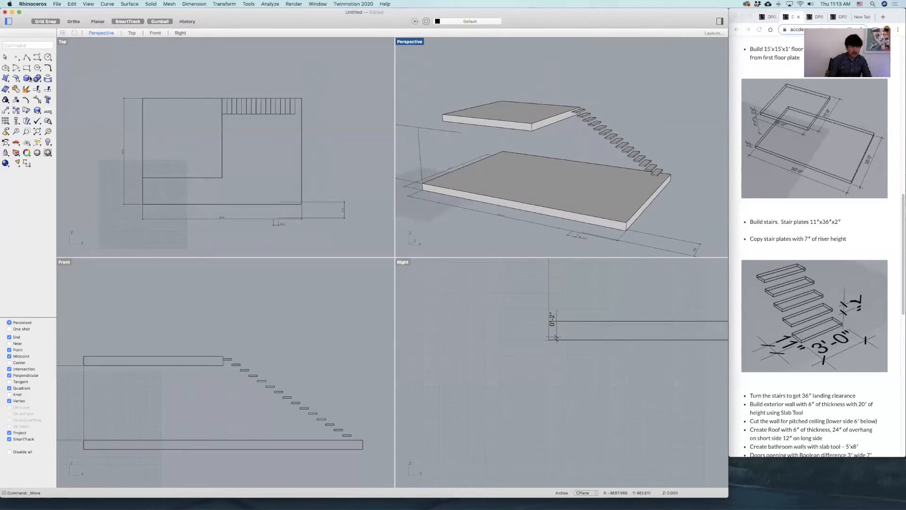
pyautogui.click(26, 78)
pyautogui.click(302, 98)
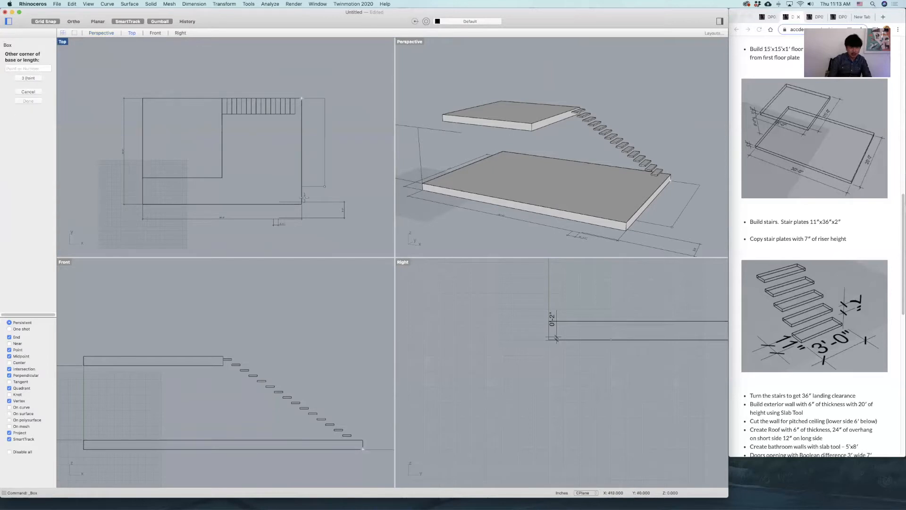
pyautogui.scroll(5, 304, 197)
pyautogui.click(315, 204)
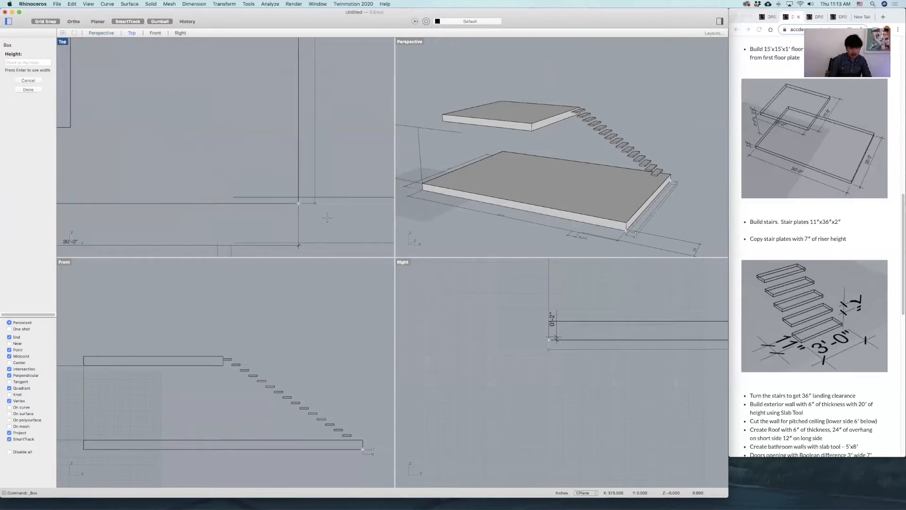
pyautogui.click(368, 325)
# Check the landing space between the lowest stair plate and the box wall in the Perspective view, and delete that wall.
pyautogui.moveTo(607, 103); pyautogui.dragTo(676, 128, button='right')
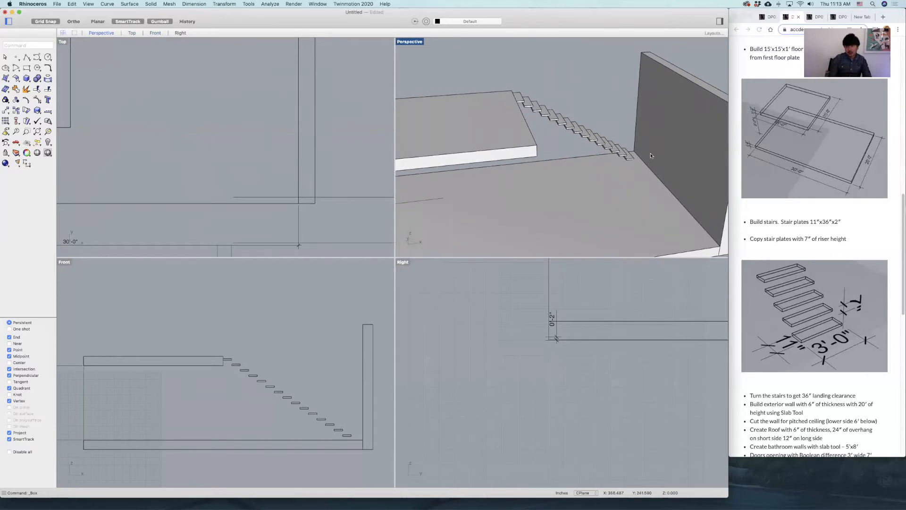
pyautogui.moveTo(645, 155); pyautogui.dragTo(557, 165, button='right')
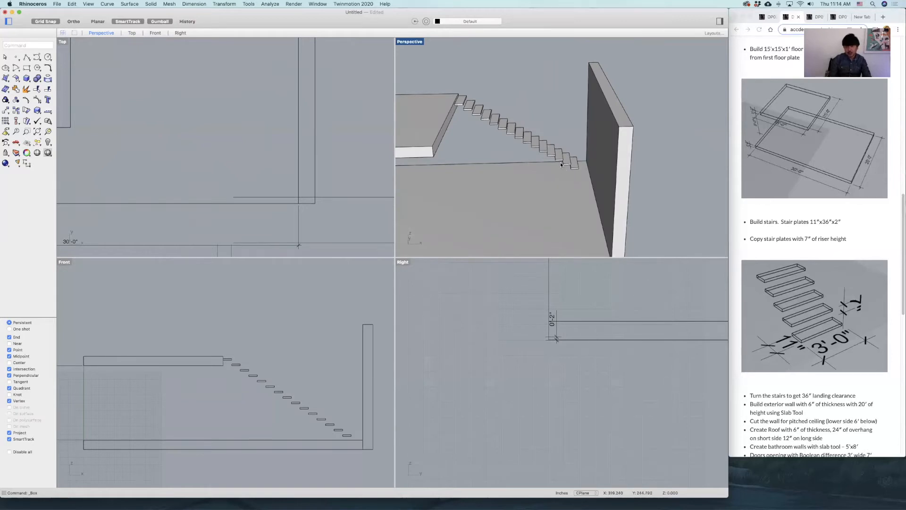
pyautogui.click(608, 153)
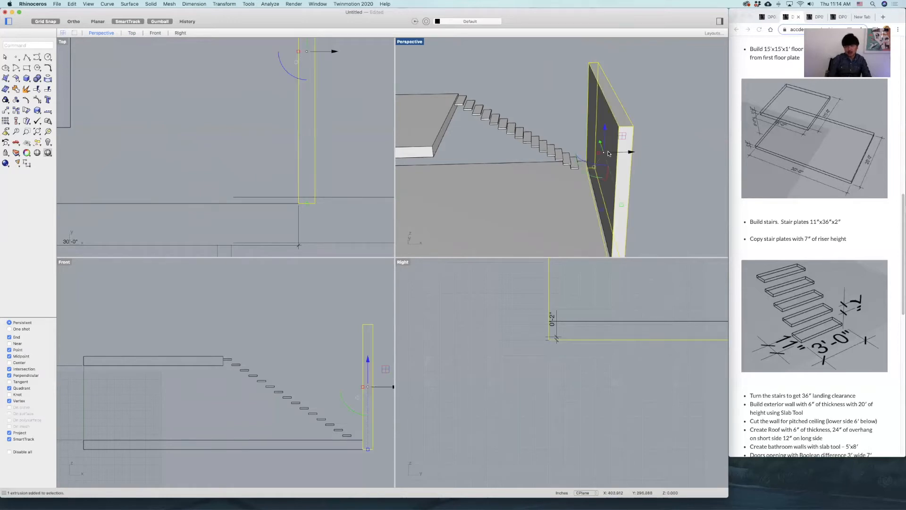
pyautogui.press('Delete')
pyautogui.scroll(5, 630, 149)
pyautogui.click(535, 168)
pyautogui.keyDown('shift'); pyautogui.click(517, 159); pyautogui.keyUp('shift')
pyautogui.click(496, 156)
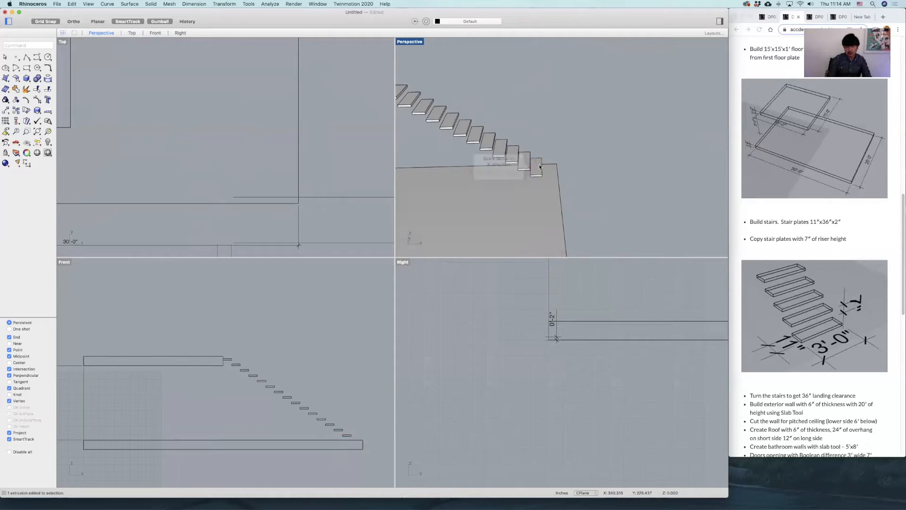
pyautogui.keyDown('shift'); pyautogui.click(516, 148); pyautogui.keyUp('shift')
pyautogui.scroll(-5, 232, 158)
pyautogui.scroll(6, 241, 151)
pyautogui.write('rotate')
pyautogui.press('Return')
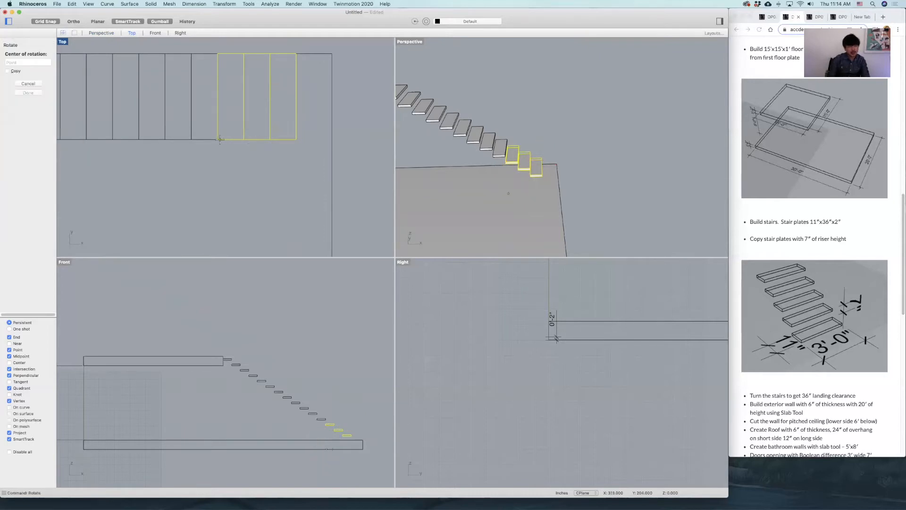
pyautogui.press('Escape')
pyautogui.press('Escape')
# Rotate the two lowest stair plates 90° clockwise about their shared lower-left corner in the Top view.
pyautogui.moveTo(291, 146); pyautogui.dragTo(260, 133)
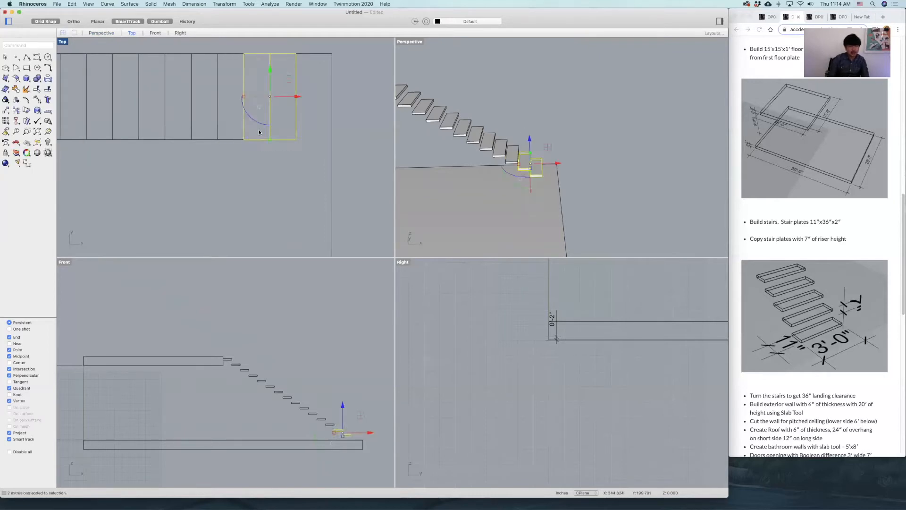
pyautogui.write('rotate')
pyautogui.press('Return')
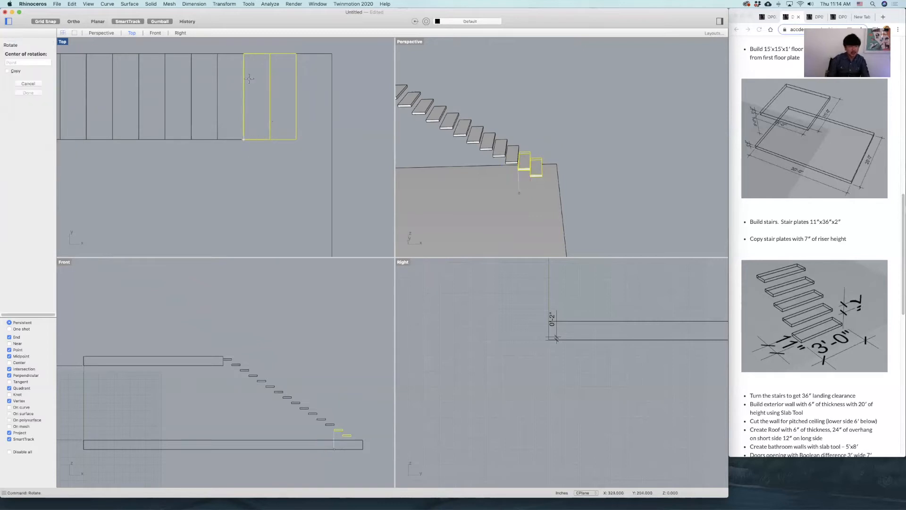
pyautogui.click(244, 139)
pyautogui.click(242, 53)
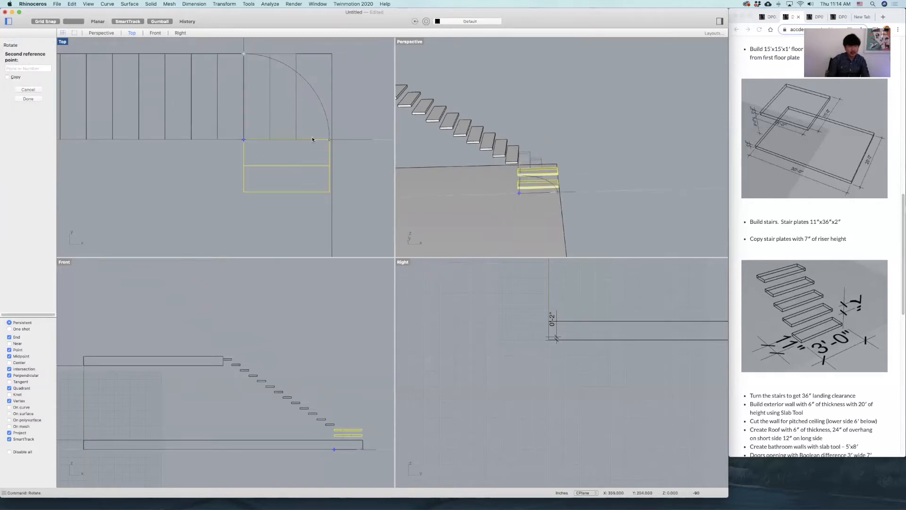
pyautogui.click(312, 139)
pyautogui.press('Escape')
# Examine the two turned stair plates and the gap to the flight above them in the Perspective view.
pyautogui.moveTo(616, 157); pyautogui.dragTo(575, 176, button='right')
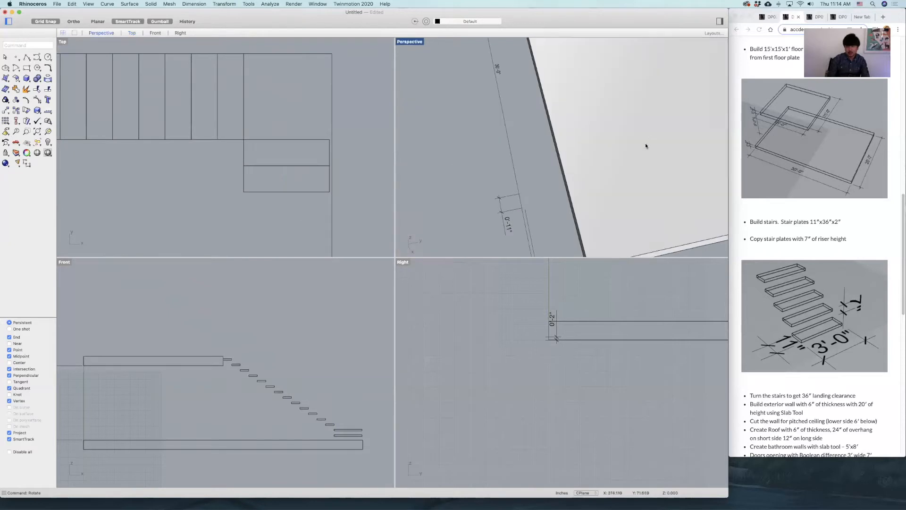
pyautogui.scroll(-5, 693, 149)
pyautogui.moveTo(286, 134); pyautogui.dragTo(250, 188)
pyautogui.write('zsa')
pyautogui.press('Return')
pyautogui.moveTo(532, 164); pyautogui.dragTo(547, 149, button='right')
pyautogui.click(661, 74)
pyautogui.scroll(-6, 659, 77)
pyautogui.keyDown('shift'); pyautogui.moveTo(638, 82); pyautogui.dragTo(588, 160, button='right'); pyautogui.keyUp('shift')
# Stretch the straight flight's lowest plate with Scale1D in the Top view, from its lower-left corner to a 36" landing.
pyautogui.click(573, 118)
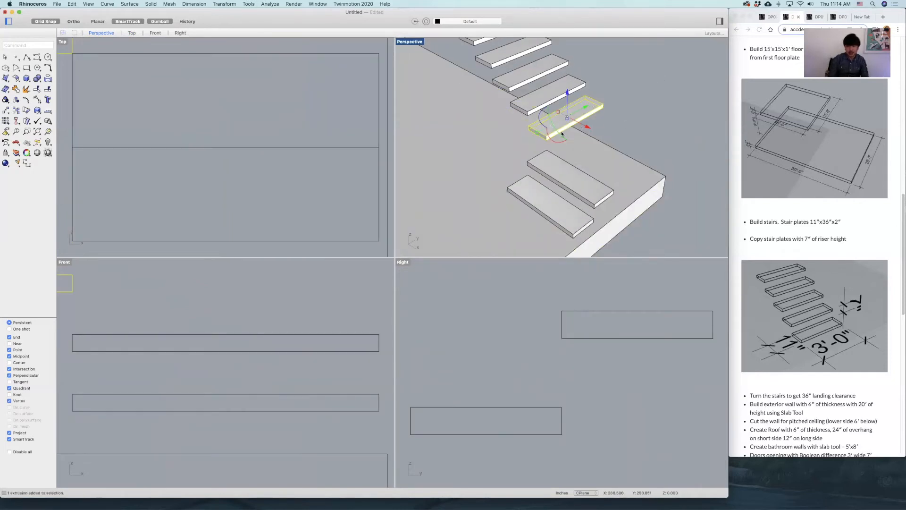
pyautogui.scroll(-6, 219, 179)
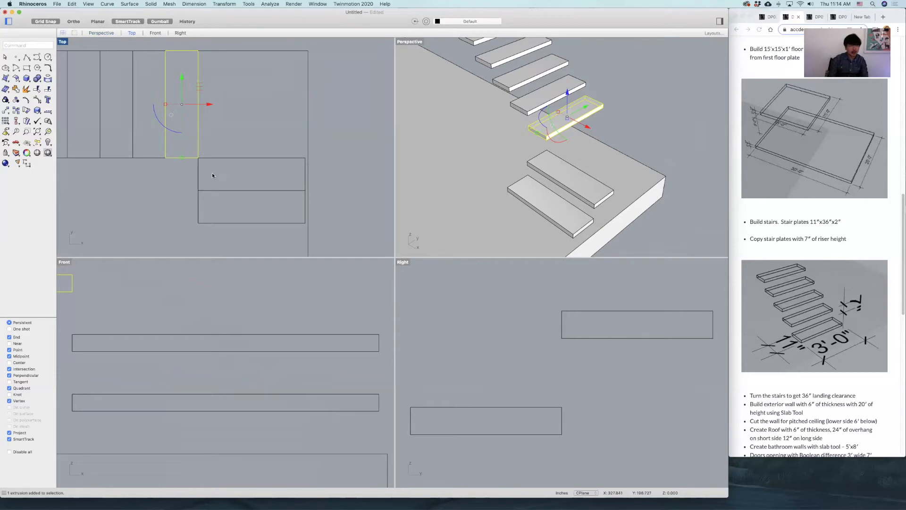
pyautogui.write('SC')
pyautogui.press('Down')
pyautogui.press('Down')
pyautogui.press('Return')
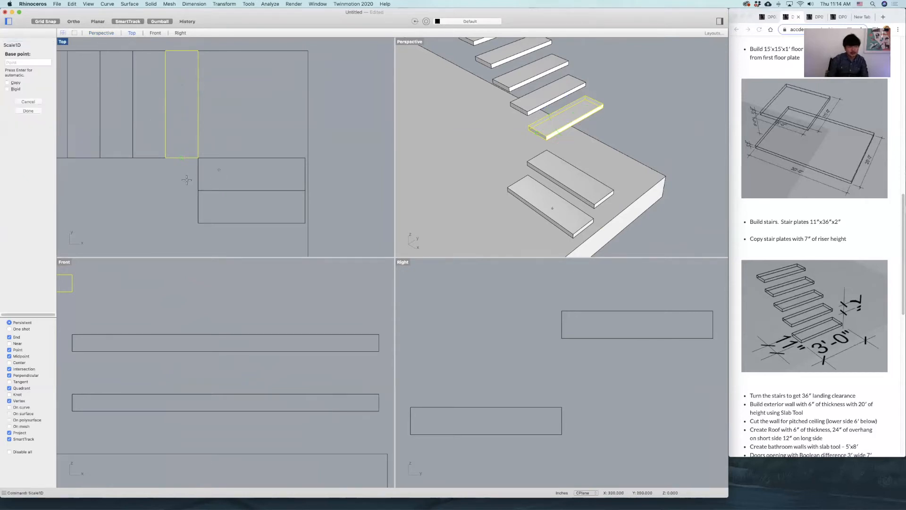
pyautogui.click(166, 158)
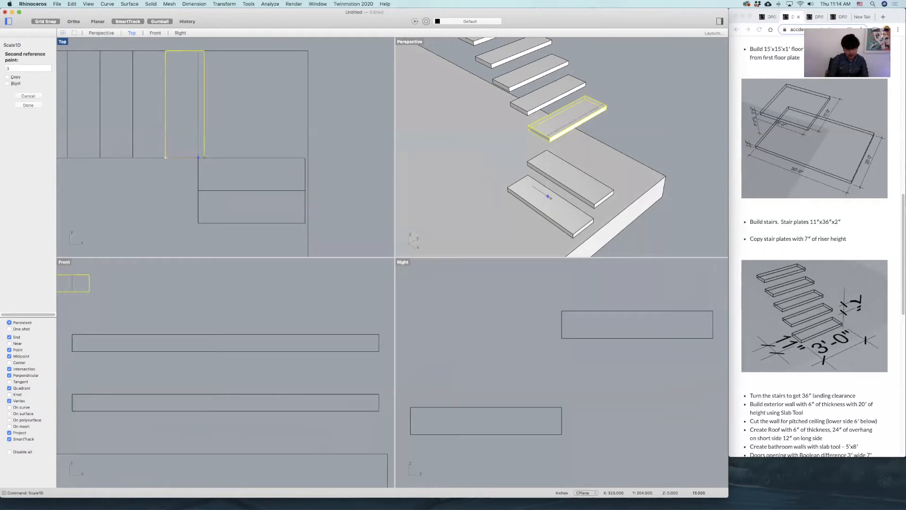
pyautogui.click(198, 157)
pyautogui.write('36')
pyautogui.press('Return')
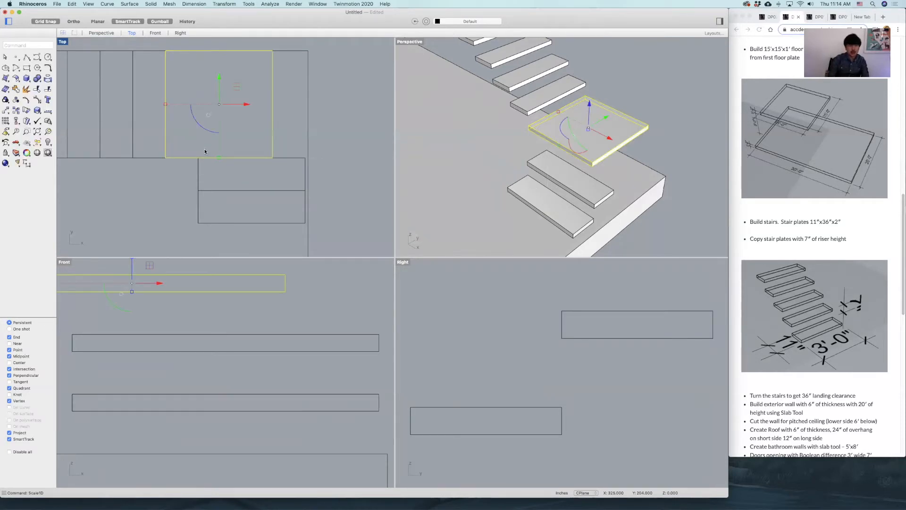
pyautogui.click(287, 126)
# Move the two turned stair plates in the Top view so their upper-left corner meets the landing's lower-left corner.
pyautogui.moveTo(282, 174); pyautogui.dragTo(193, 225)
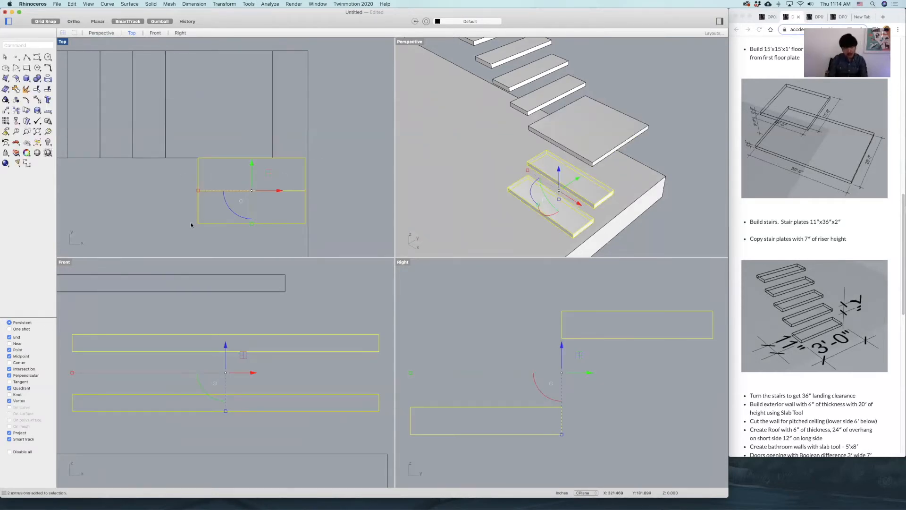
pyautogui.write('move')
pyautogui.press('Return')
pyautogui.click(198, 157)
pyautogui.click(163, 158)
pyautogui.press('Return')
pyautogui.click(163, 157)
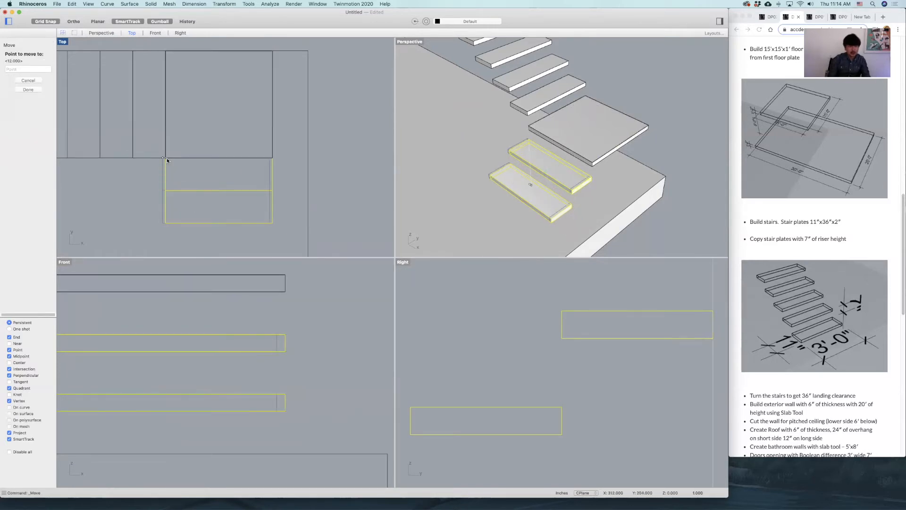
pyautogui.click(166, 158)
pyautogui.click(321, 138)
# Inspect the turned stairs and landing against the floor plates, and read the remaining assignment instructions.
pyautogui.scroll(-10, 553, 144)
pyautogui.moveTo(562, 149); pyautogui.dragTo(575, 162, button='right')
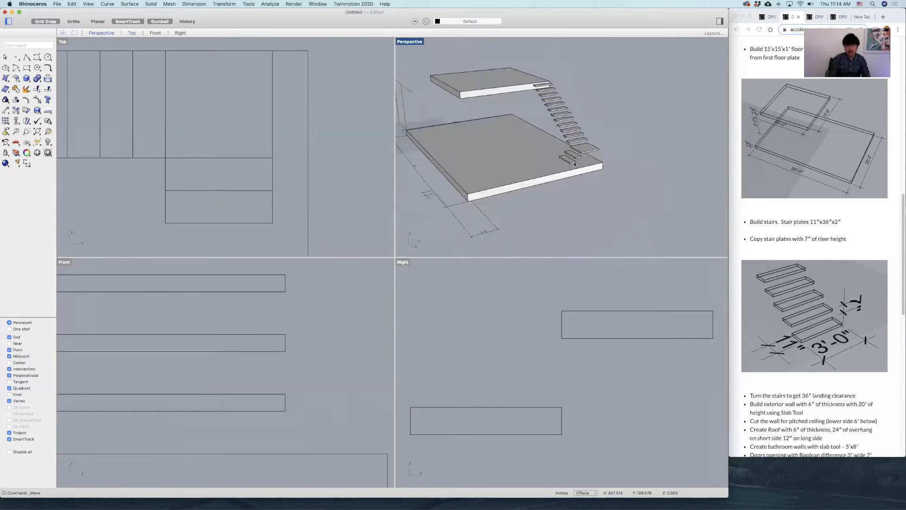
pyautogui.scroll(5, 575, 163)
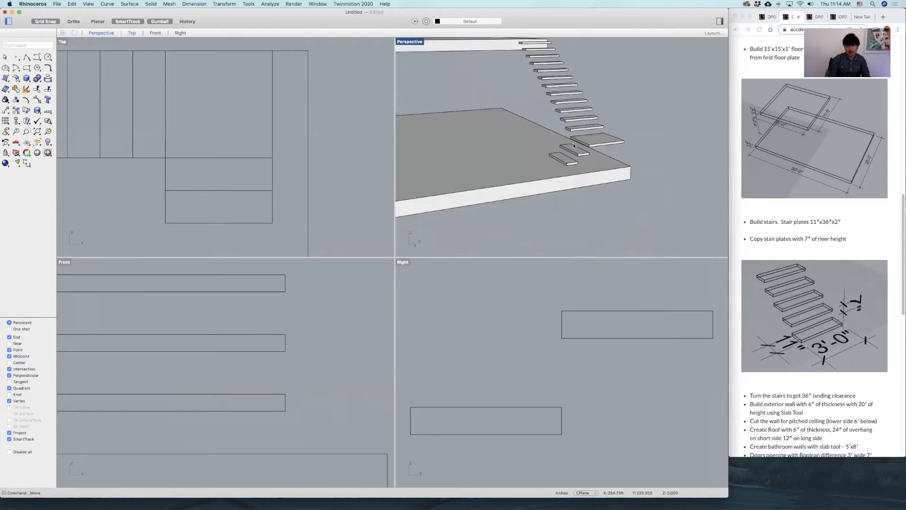
pyautogui.moveTo(588, 138); pyautogui.dragTo(596, 137, button='right')
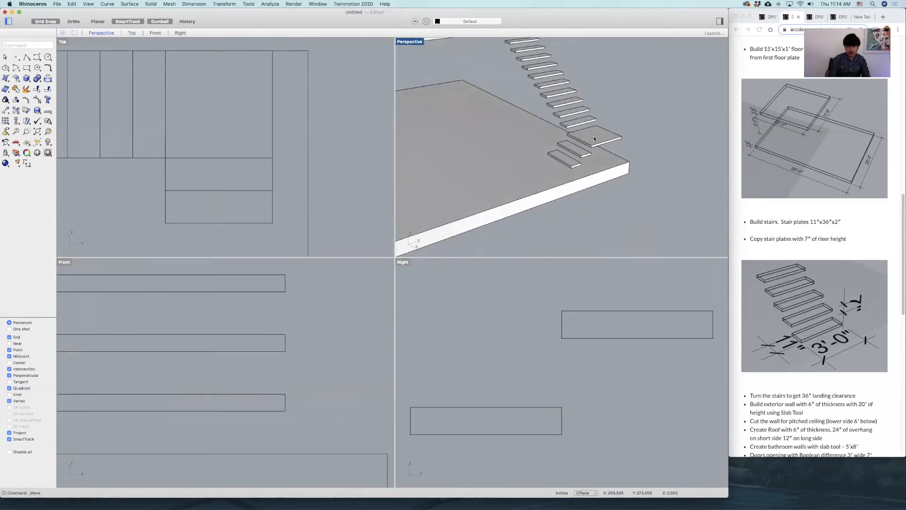
pyautogui.scroll(-5, 594, 138)
pyautogui.keyDown('shift'); pyautogui.moveTo(594, 90); pyautogui.dragTo(574, 139, button='right'); pyautogui.keyUp('shift')
pyautogui.scroll(-3, 788, 288)
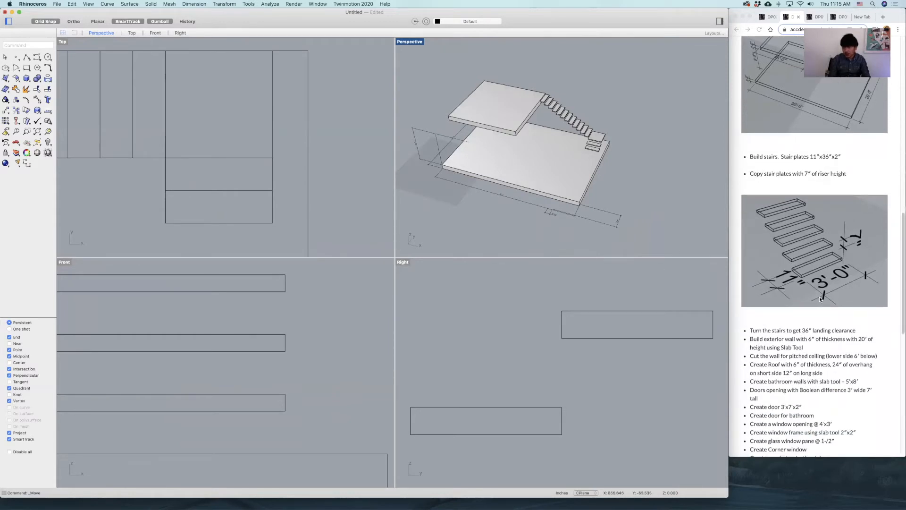
pyautogui.click(558, 194)
pyautogui.click(628, 201)
pyautogui.keyDown('shift'); pyautogui.moveTo(644, 212); pyautogui.dragTo(628, 205, button='right'); pyautogui.keyUp('shift')
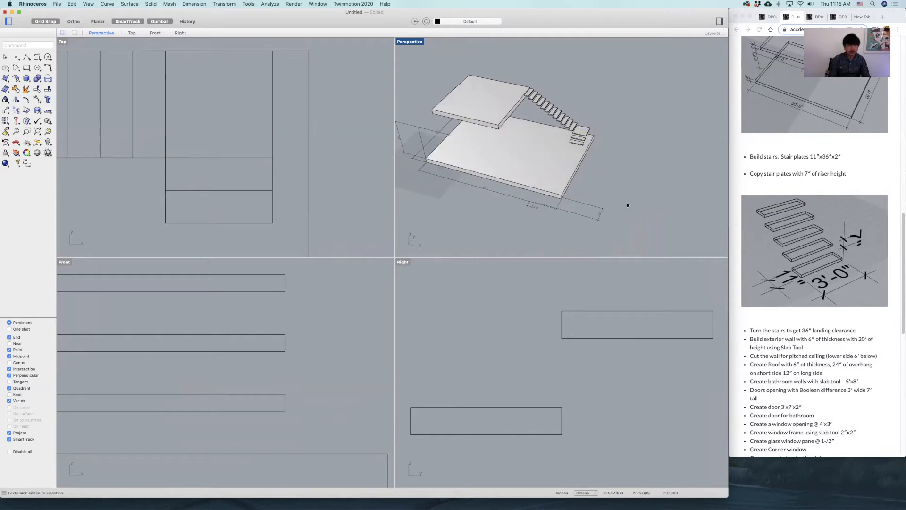
pyautogui.scroll(-13, 293, 169)
pyautogui.moveTo(266, 195); pyautogui.dragTo(307, 145, button='right')
pyautogui.scroll(-4, 307, 146)
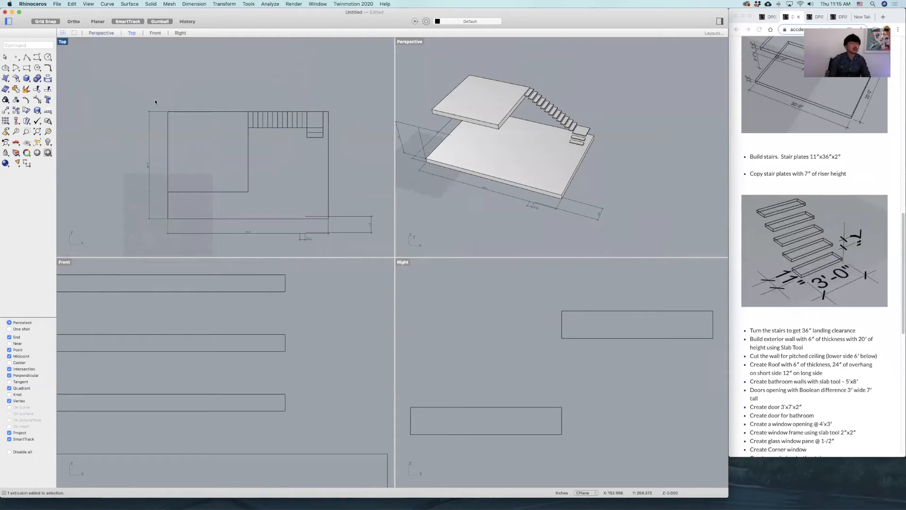
# Draw an open four-segment zigzag polyline beside the house in the maximized Perspective view.
pyautogui.doubleClick(406, 42)
pyautogui.scroll(6, 396, 188)
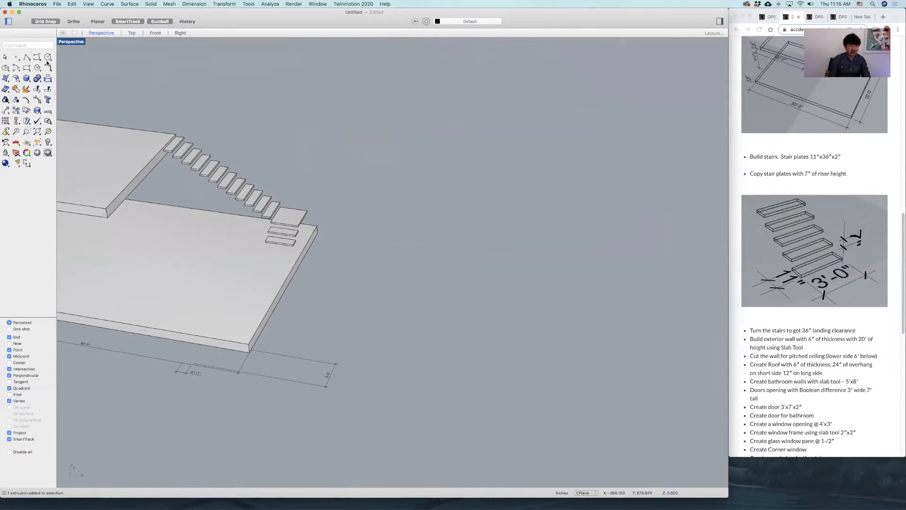
pyautogui.press('Return')
pyautogui.click(389, 298)
pyautogui.click(468, 310)
pyautogui.click(485, 252)
pyautogui.click(536, 260)
pyautogui.click(550, 191)
pyautogui.press('Return')
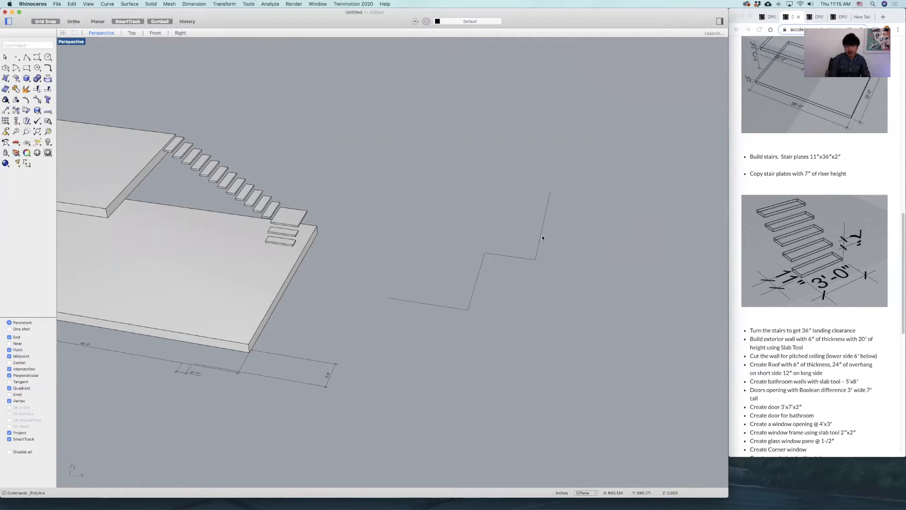
# Turn the zigzag polyline into a wall with the Slab command, 6" thick and 12' high.
pyautogui.scroll(5, 496, 245)
pyautogui.scroll(-3, 508, 278)
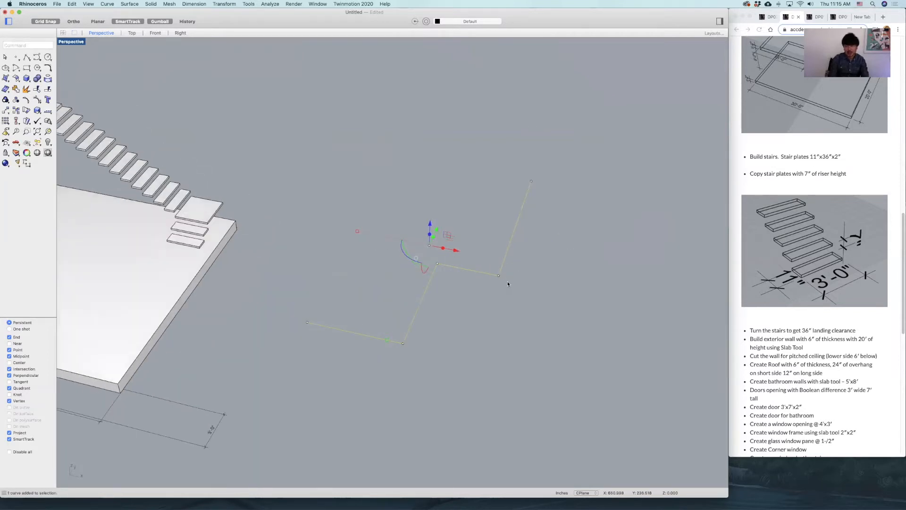
pyautogui.write('slab')
pyautogui.press('Return')
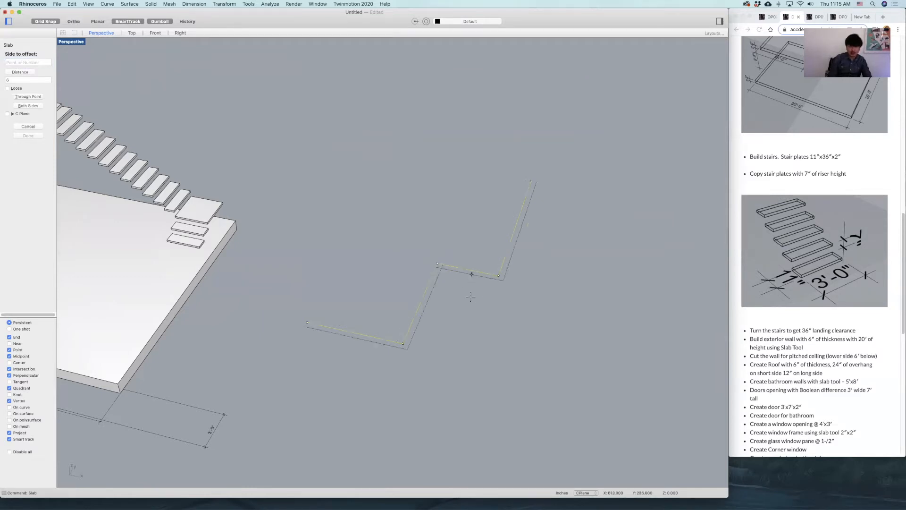
pyautogui.scroll(5, 470, 296)
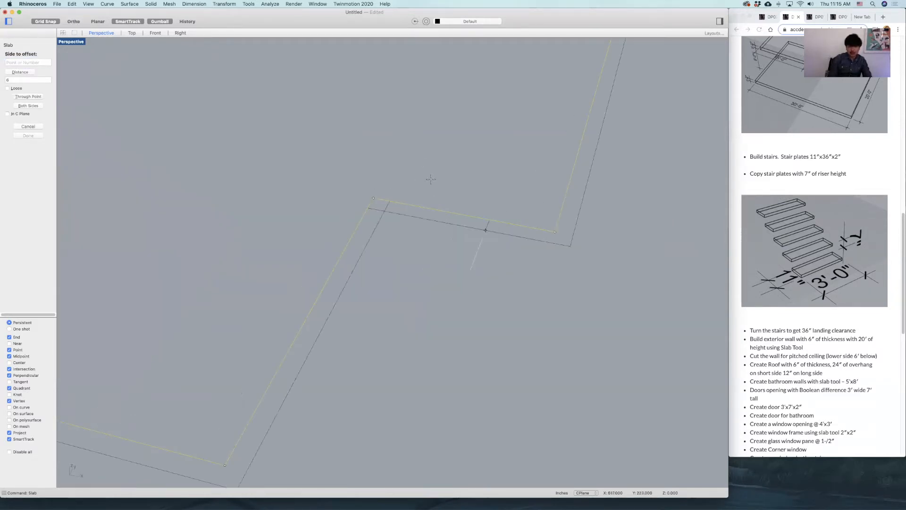
pyautogui.click(461, 259)
pyautogui.scroll(-8, 472, 260)
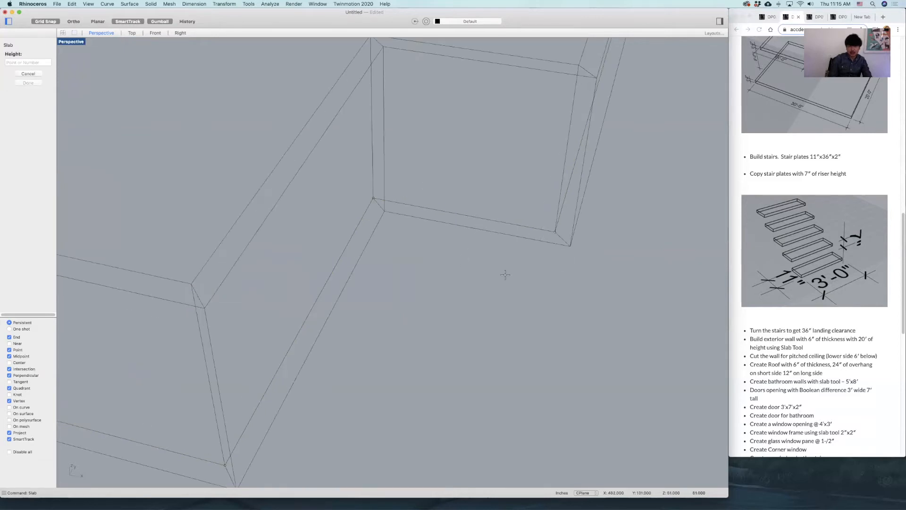
pyautogui.moveTo(517, 254); pyautogui.dragTo(503, 261, button='right')
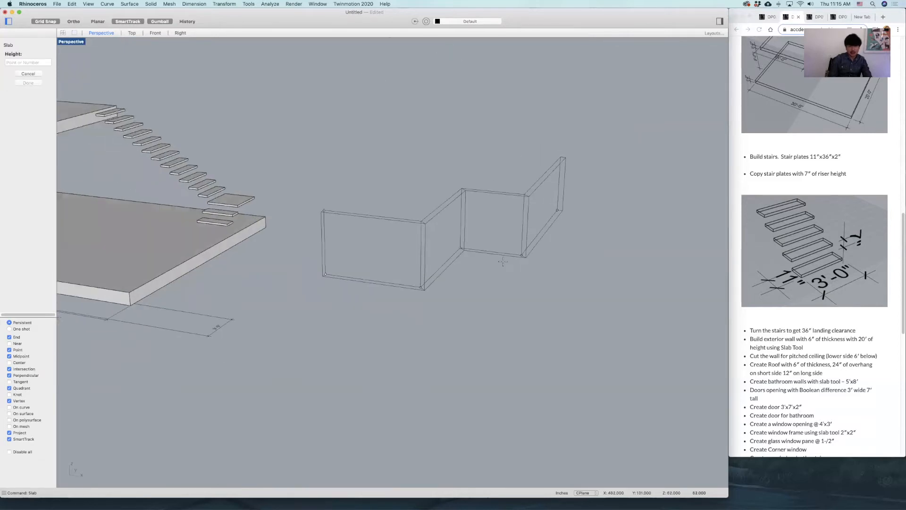
pyautogui.write("12'")
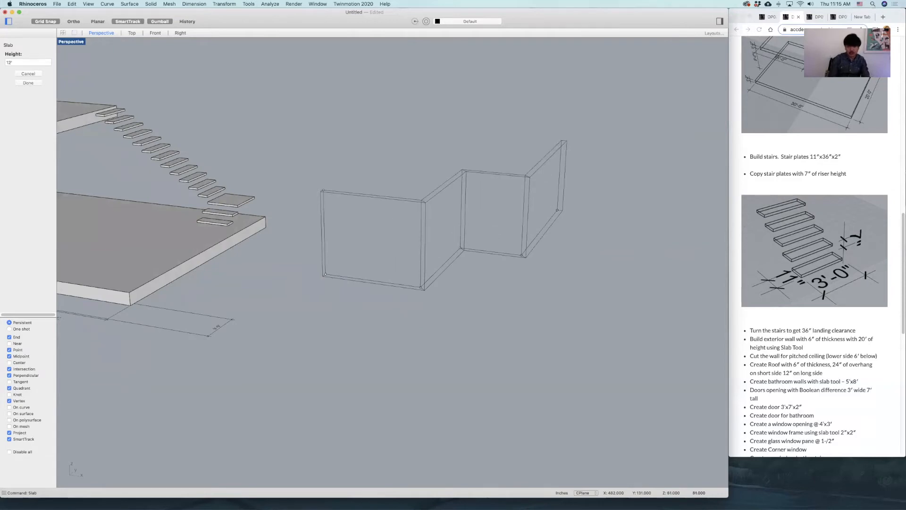
pyautogui.press('Return')
pyautogui.click(601, 146)
pyautogui.moveTo(492, 199); pyautogui.dragTo(508, 206, button='right')
pyautogui.scroll(-6, 508, 205)
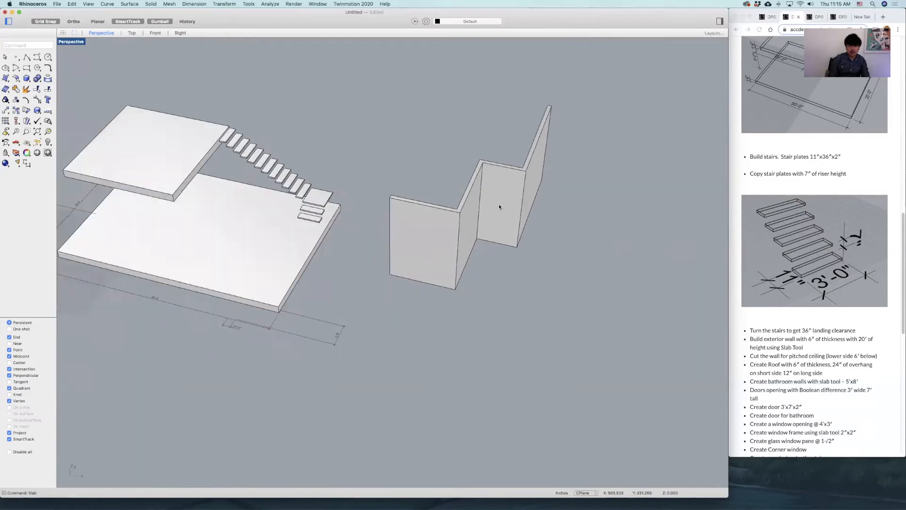
# Delete the zigzag slab wall and the polyline it was built from.
pyautogui.click(526, 203)
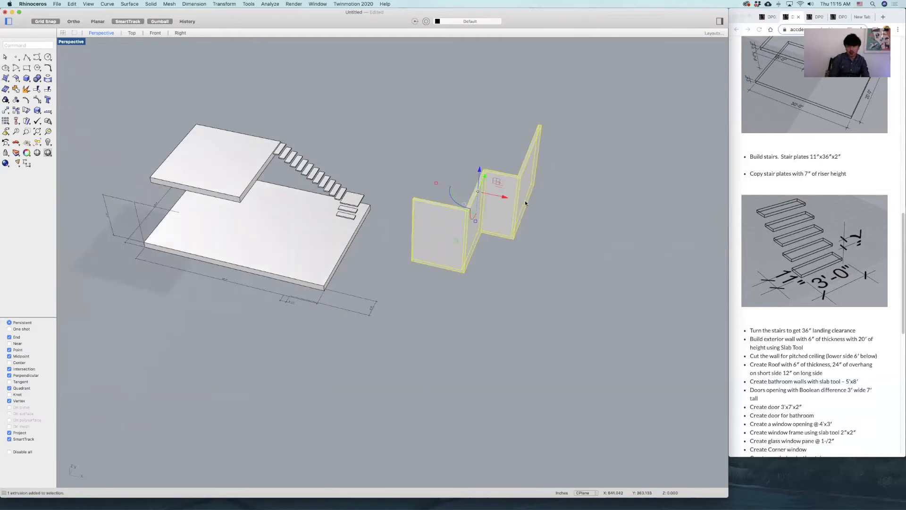
pyautogui.press('Delete')
pyautogui.click(497, 234)
pyautogui.press('Delete')
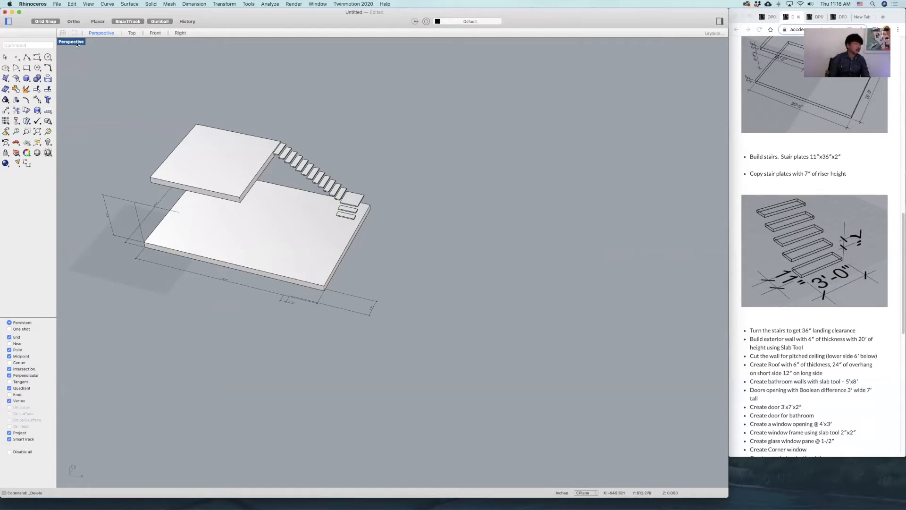
# Draw a rectangle in the Top view along the lower floor plate's outline, from its upper-left to its lower-right corner.
pyautogui.doubleClick(75, 42)
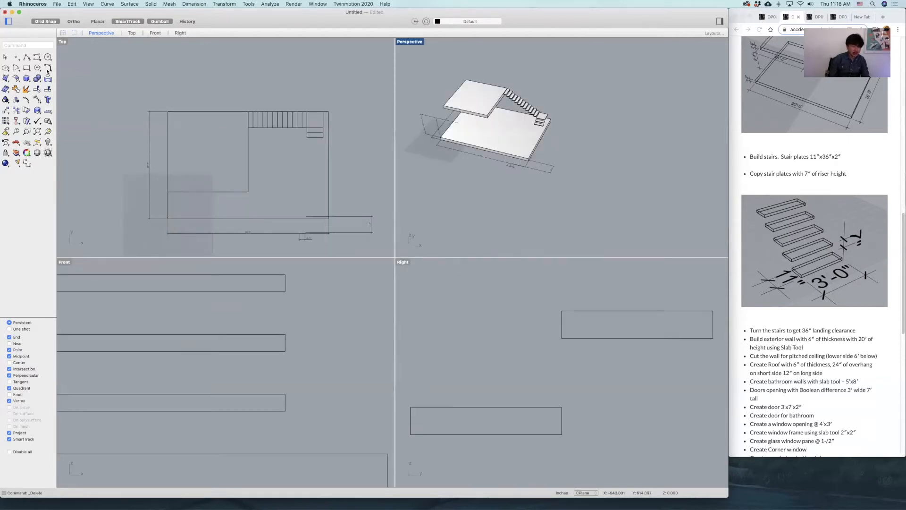
pyautogui.click(27, 67)
pyautogui.click(167, 110)
pyautogui.scroll(5, 299, 154)
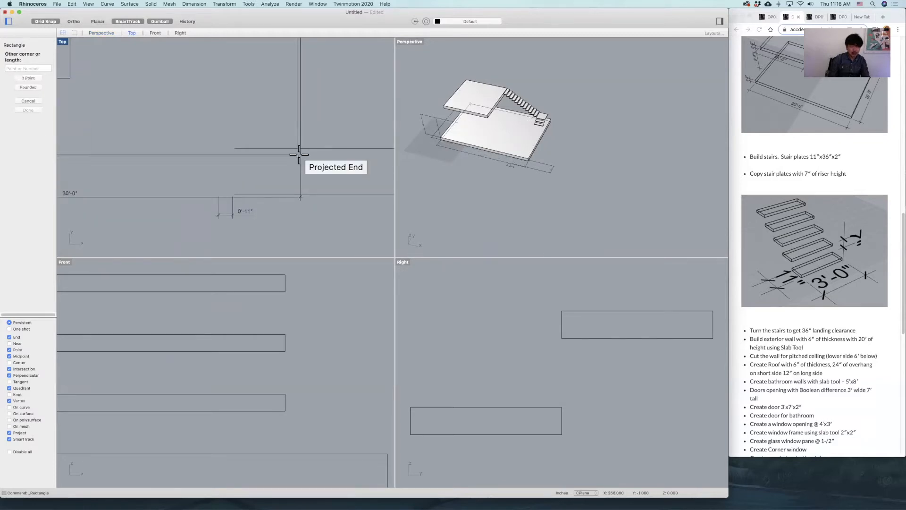
pyautogui.click(299, 154)
# Build the exterior wall from the floor outline rectangle with the Slab command, 6" thick outward and 240" high.
pyautogui.scroll(-5, 317, 120)
pyautogui.click(313, 115)
pyautogui.click(335, 127)
pyautogui.scroll(-3, 331, 120)
pyautogui.scroll(4, 321, 76)
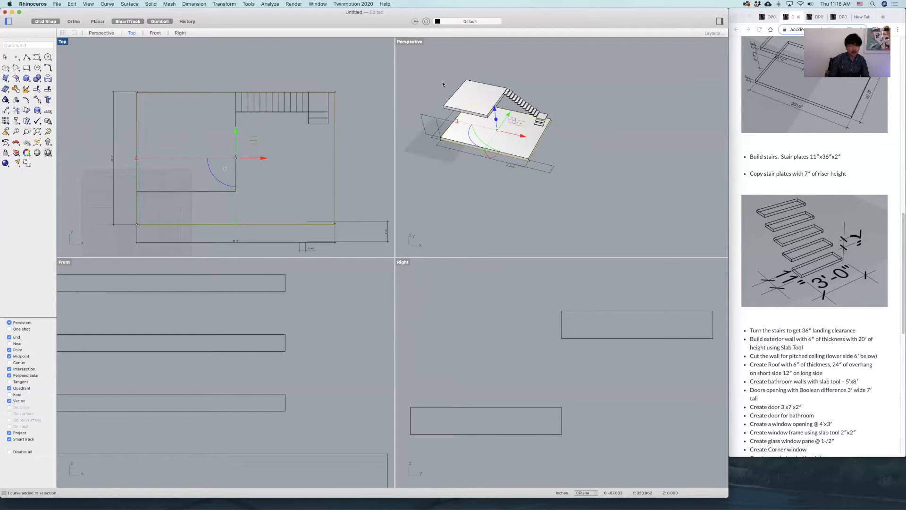
pyautogui.doubleClick(411, 43)
pyautogui.keyDown('shift'); pyautogui.moveTo(460, 162); pyautogui.dragTo(565, 172, button='right'); pyautogui.keyUp('shift')
pyautogui.scroll(7, 489, 172)
pyautogui.scroll(-4, 565, 172)
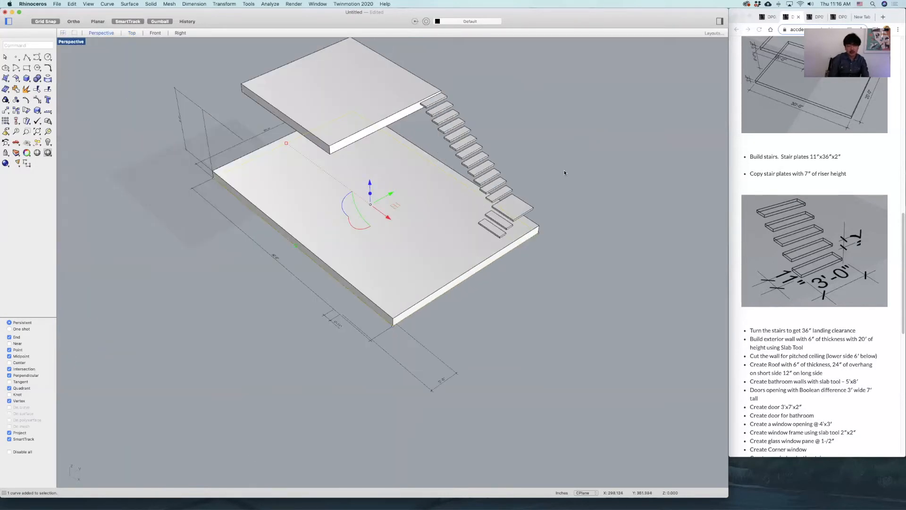
pyautogui.write('slab')
pyautogui.press('Return')
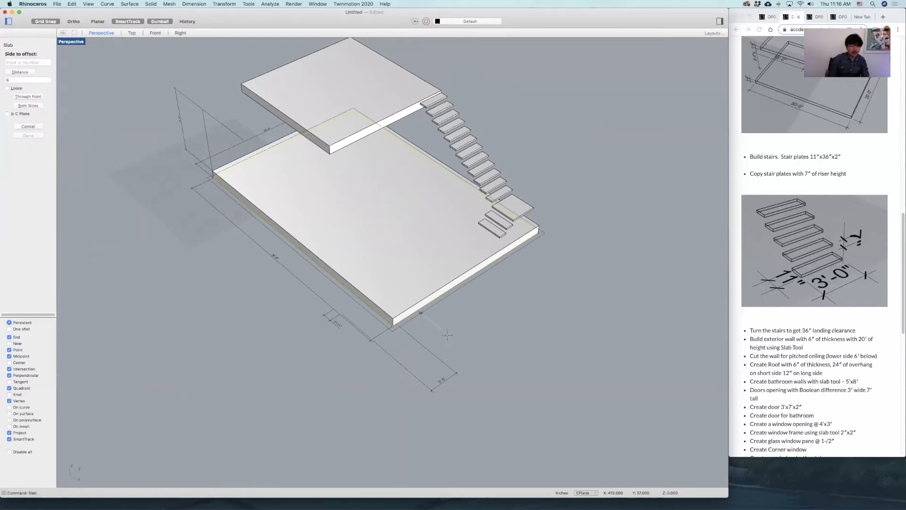
pyautogui.click(459, 288)
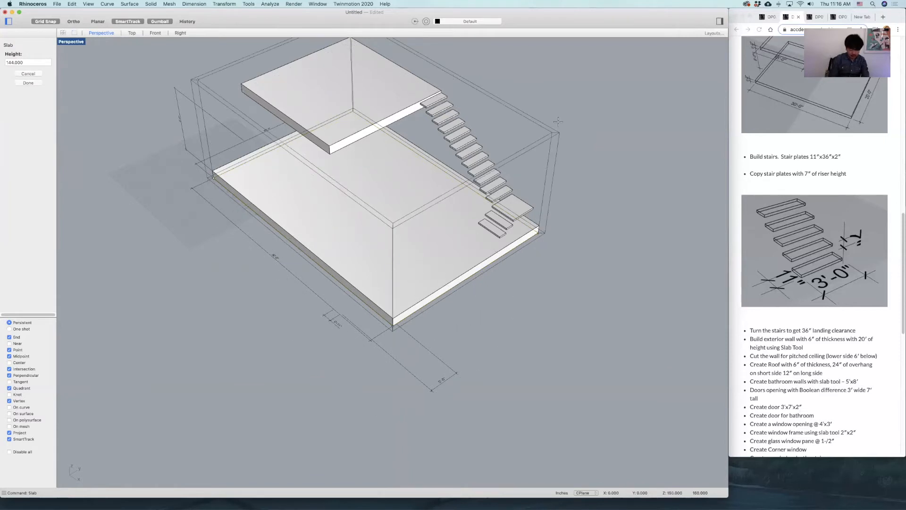
pyautogui.write('240')
pyautogui.press('Return')
pyautogui.click(550, 131)
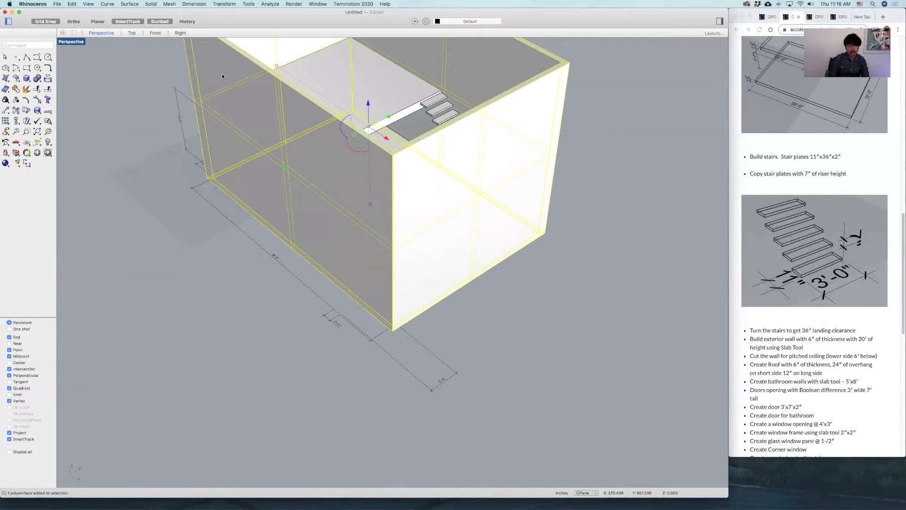
# Dimension the exterior wall's full height in the Front view.
pyautogui.doubleClick(76, 42)
pyautogui.scroll(-5, 285, 346)
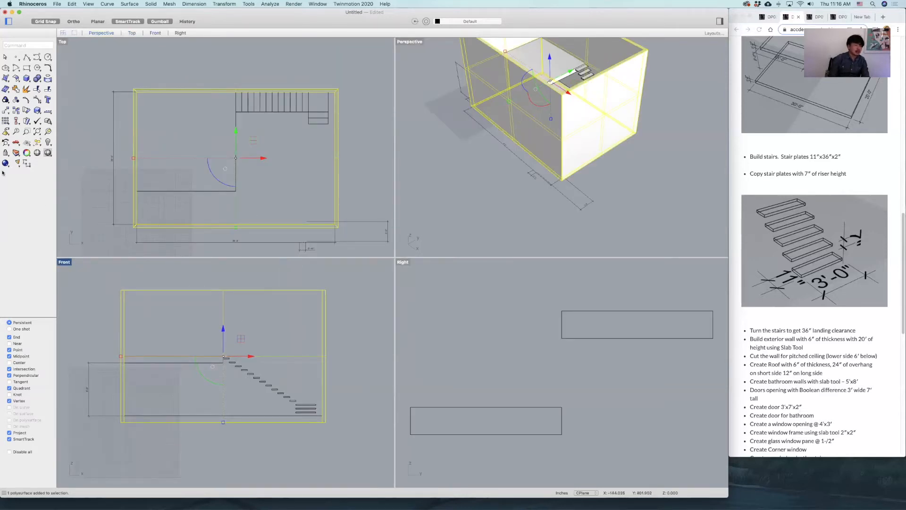
pyautogui.click(26, 165)
pyautogui.moveTo(129, 318); pyautogui.dragTo(226, 306, button='right')
pyautogui.click(217, 277)
pyautogui.scroll(3, 209, 388)
pyautogui.click(184, 399)
pyautogui.click(183, 399)
pyautogui.click(160, 336)
# Delete the dimensions around the house from the model.
pyautogui.press('Delete')
pyautogui.scroll(-5, 160, 336)
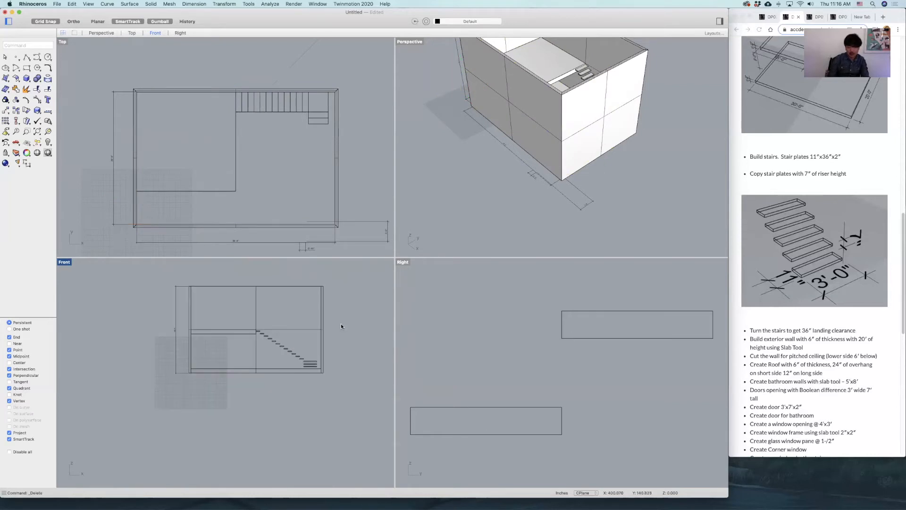
pyautogui.moveTo(550, 135); pyautogui.dragTo(596, 236, button='right')
pyautogui.moveTo(597, 236); pyautogui.dragTo(543, 218)
pyautogui.press('Delete')
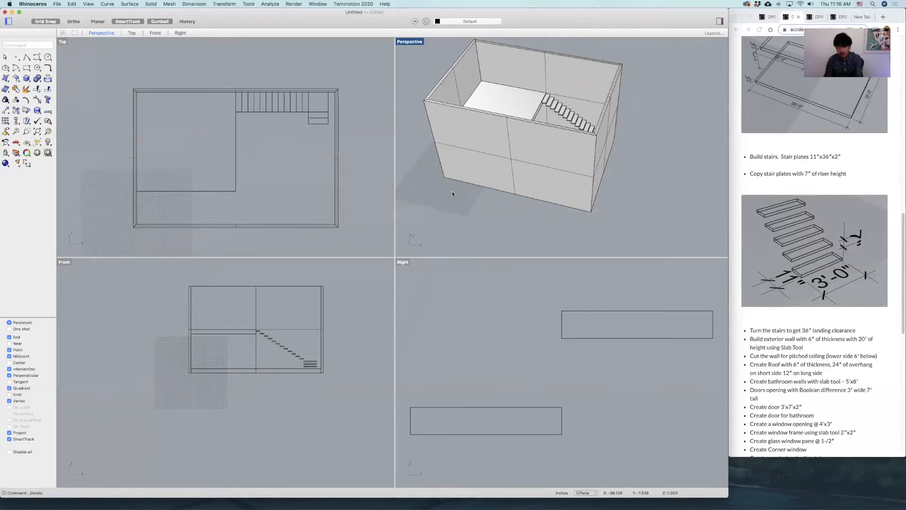
# Check the pitched ceiling instruction on the assignment page in Chrome, and return to Rhinoceros with the Front view maximized.
pyautogui.click(858, 356)
pyautogui.moveTo(859, 356); pyautogui.dragTo(810, 356)
pyautogui.click(846, 354)
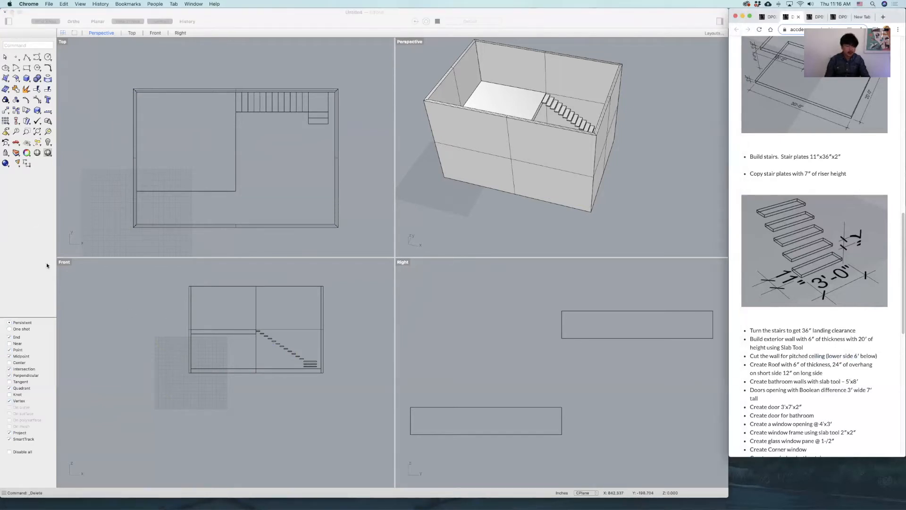
pyautogui.doubleClick(64, 263)
pyautogui.moveTo(344, 267); pyautogui.dragTo(276, 335, button='right')
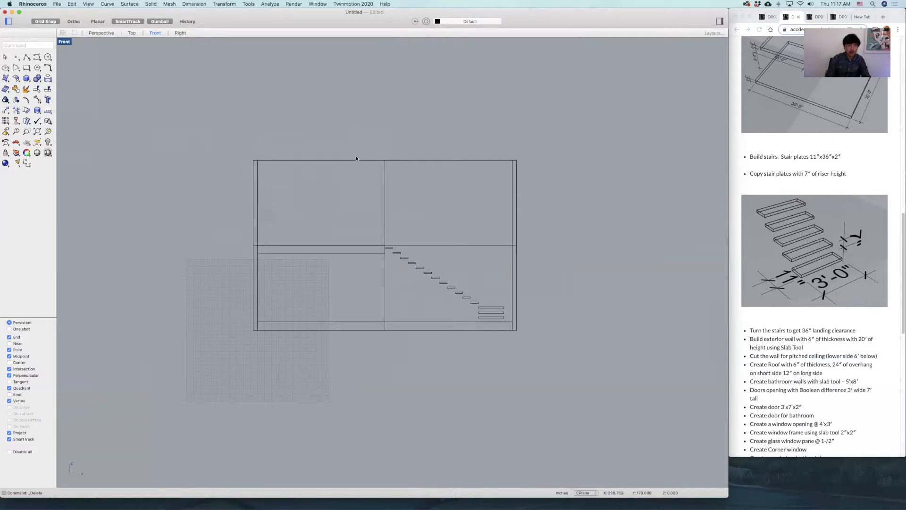
pyautogui.click(27, 57)
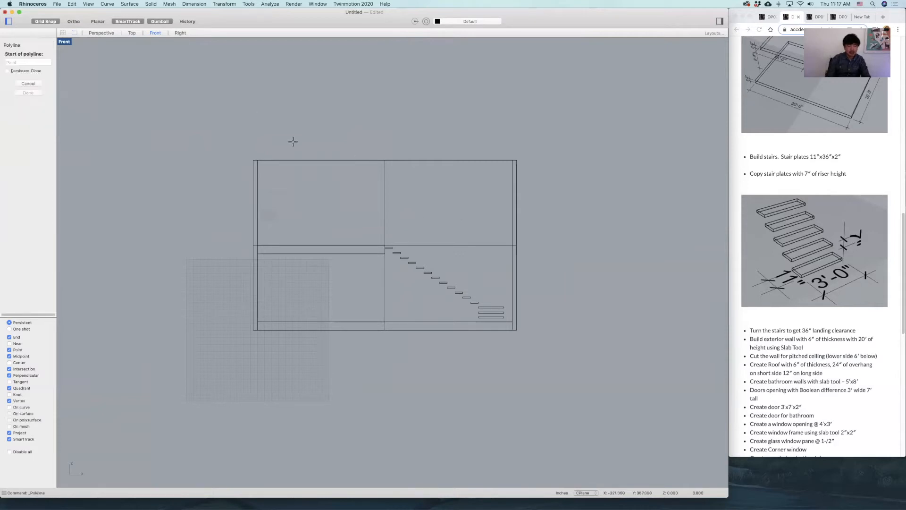
pyautogui.click(254, 160)
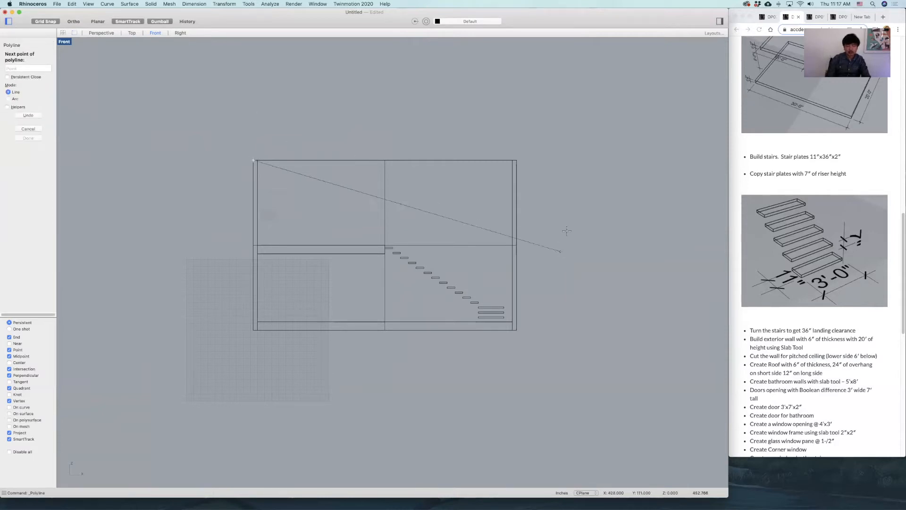
pyautogui.press('Escape')
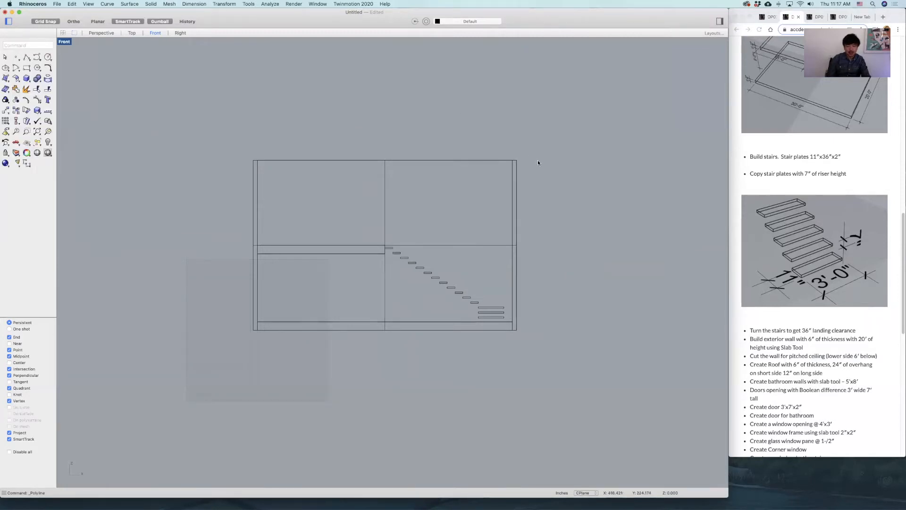
# Draw a horizontal reference polyline outward from the exterior wall's upper-right corner in the Front view.
pyautogui.scroll(3, 516, 169)
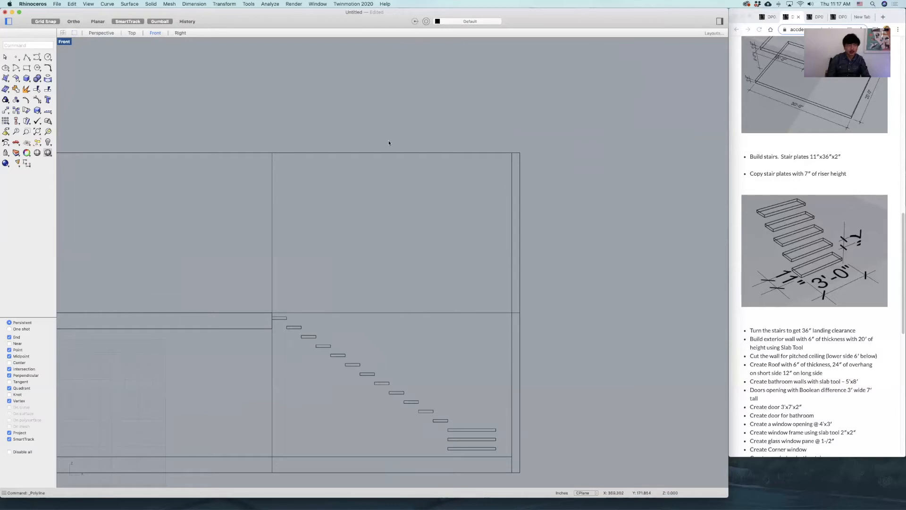
pyautogui.click(27, 57)
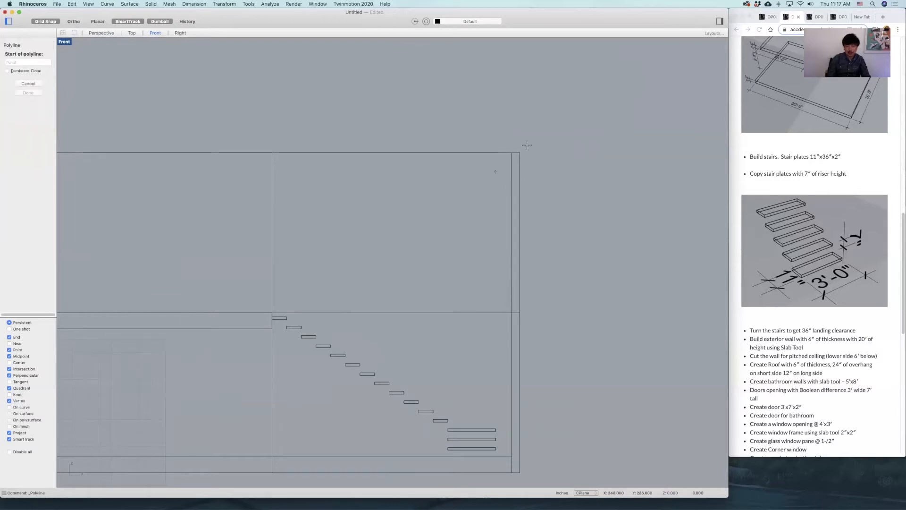
pyautogui.click(518, 151)
pyautogui.click(635, 153)
pyautogui.press('Return')
# Try to offset the horizontal reference line downward with a distance of 6.
pyautogui.click(607, 154)
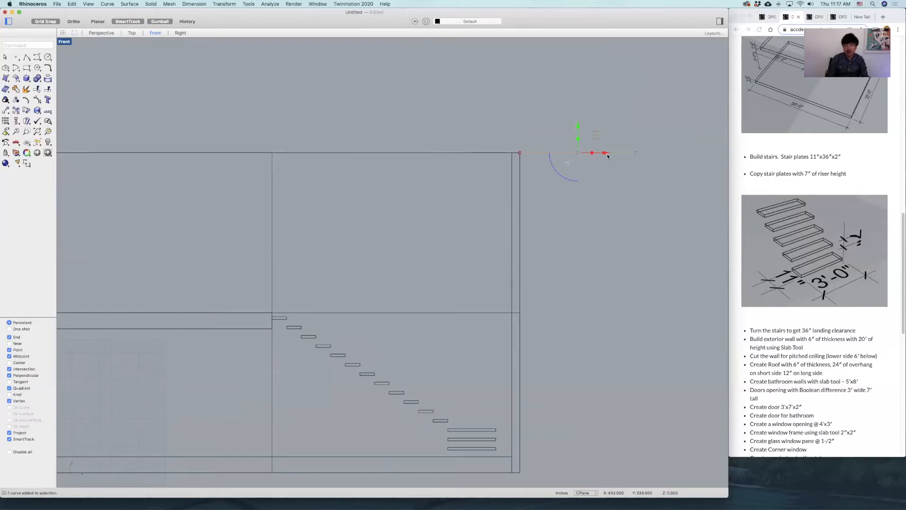
pyautogui.write('offset')
pyautogui.press('Return')
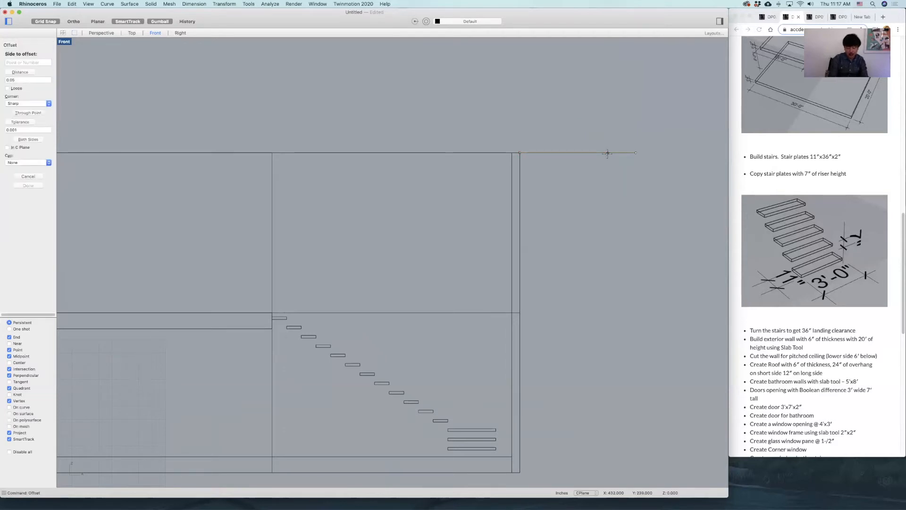
pyautogui.write('6')
pyautogui.press('Return')
pyautogui.click(606, 161)
# Copy the horizontal reference line 6' straight down from the wall's top.
pyautogui.click(622, 154)
pyautogui.write('copy')
pyautogui.press('Return')
pyautogui.click(668, 133)
pyautogui.write("6'")
pyautogui.press('Return')
pyautogui.click(668, 181)
pyautogui.press('Return')
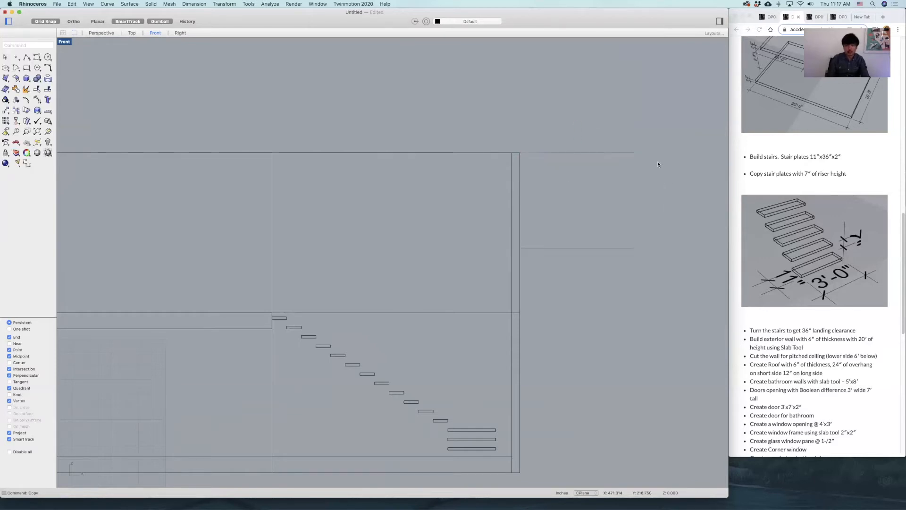
# Draw a sloped polyline from the wall's upper-left corner to where the lower reference line meets the right wall edge.
pyautogui.scroll(-5, 657, 184)
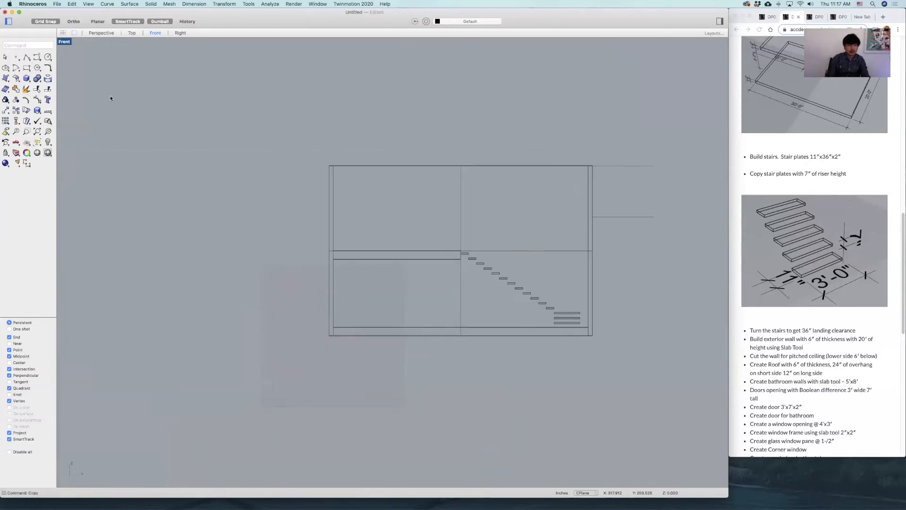
pyautogui.click(26, 57)
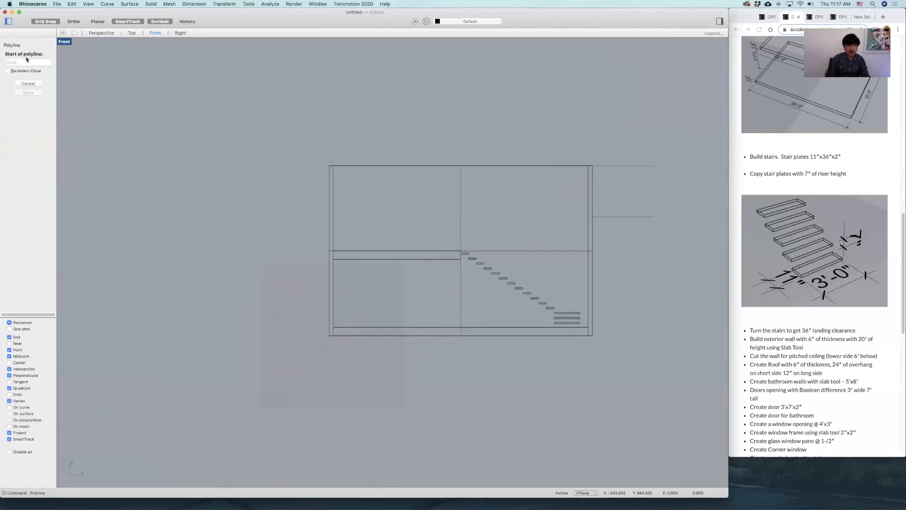
pyautogui.click(330, 165)
pyautogui.scroll(4, 587, 212)
pyautogui.click(606, 226)
pyautogui.press('Return')
pyautogui.scroll(-5, 534, 231)
# Trim away the part of the exterior wall above the sloped line.
pyautogui.click(465, 230)
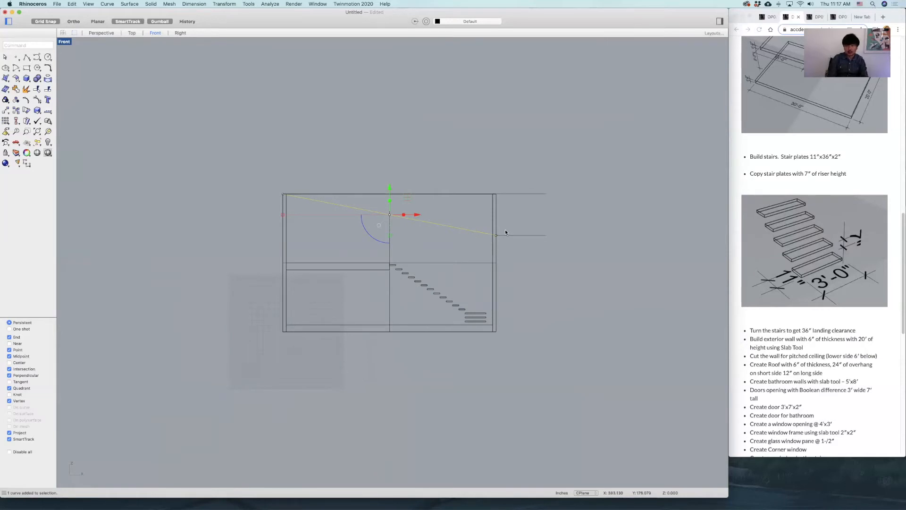
pyautogui.write('trim')
pyautogui.press('Return')
pyautogui.click(494, 217)
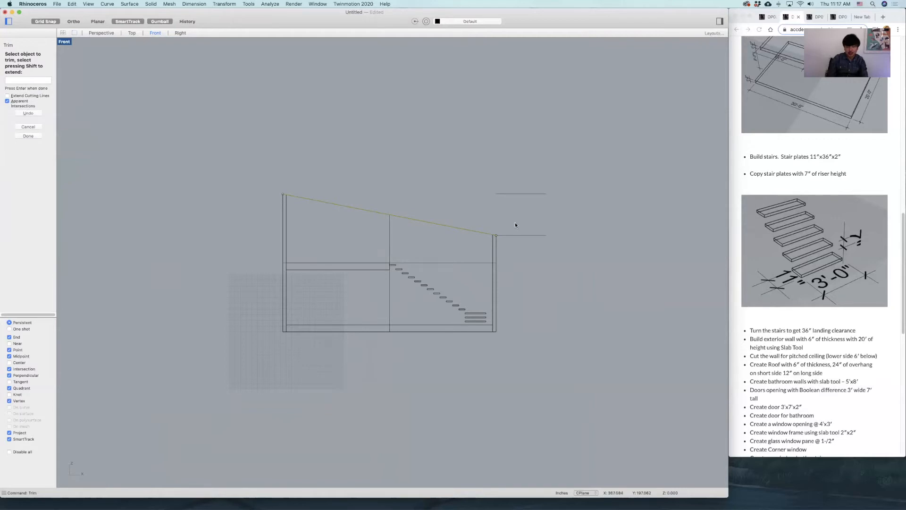
pyautogui.press('Return')
pyautogui.press('Escape')
# Examine the trimmed wall's sloped top edges for openings in the Perspective view.
pyautogui.moveTo(248, 168); pyautogui.dragTo(587, 236)
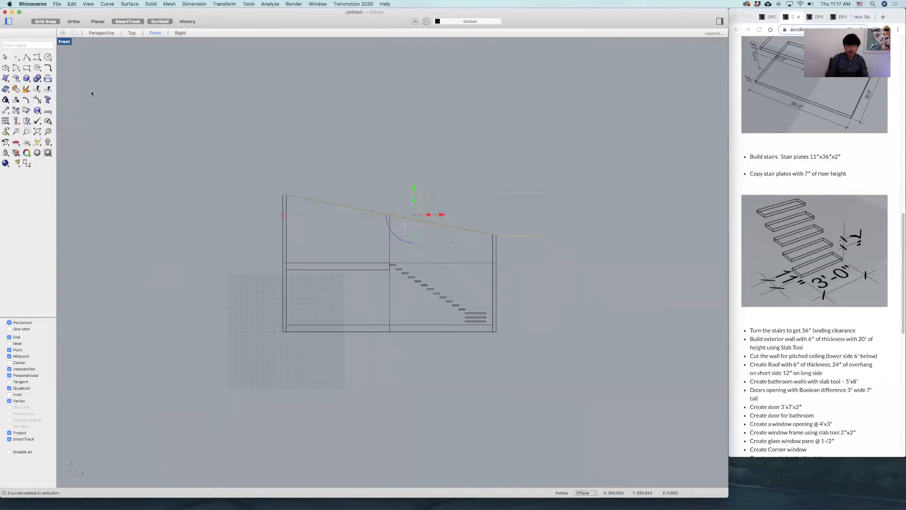
pyautogui.doubleClick(65, 41)
pyautogui.doubleClick(401, 42)
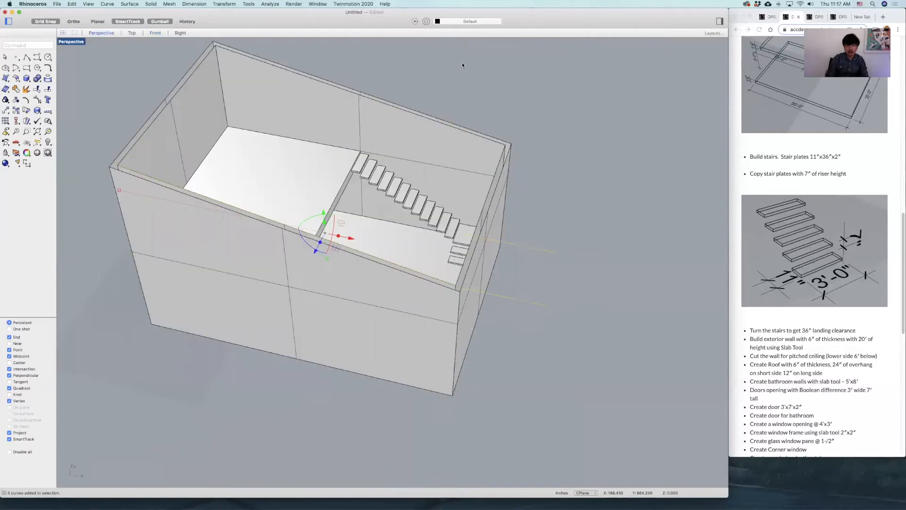
pyautogui.moveTo(558, 124); pyautogui.dragTo(538, 126, button='right')
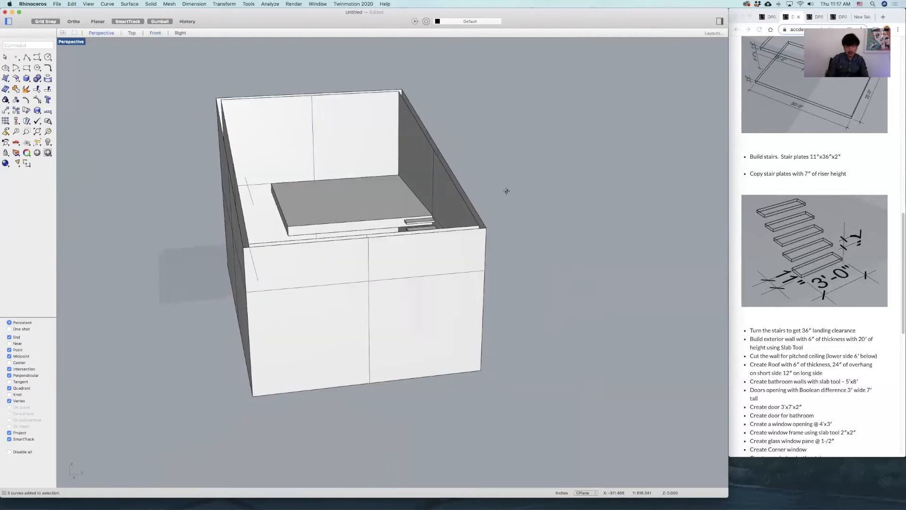
pyautogui.moveTo(506, 192); pyautogui.dragTo(482, 279, button='right')
pyautogui.scroll(5, 496, 292)
pyautogui.scroll(-1, 538, 287)
pyautogui.scroll(5, 537, 287)
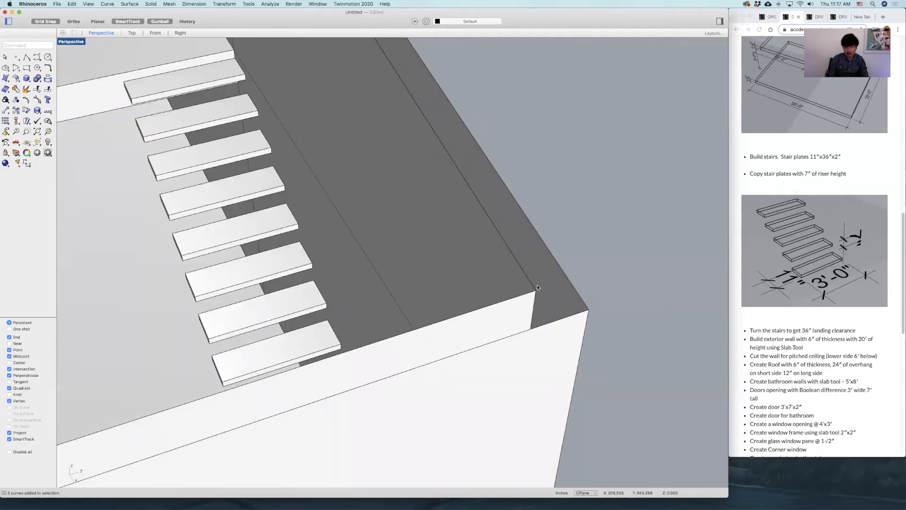
pyautogui.scroll(-10, 536, 287)
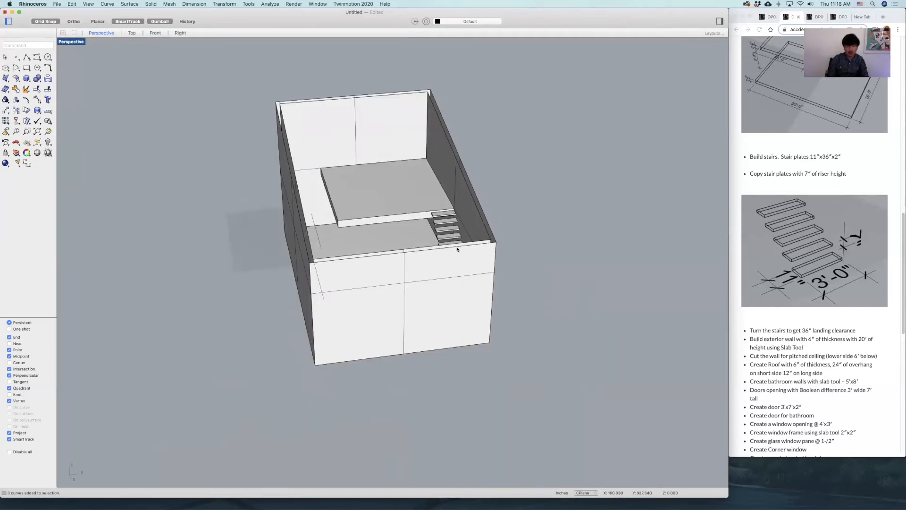
pyautogui.moveTo(457, 249); pyautogui.dragTo(510, 203, button='right')
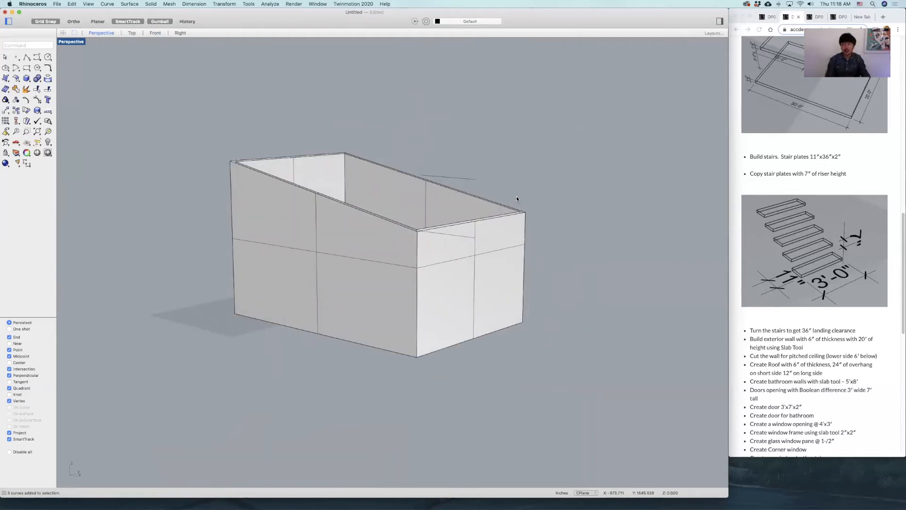
# Close the trimmed exterior wall's open top with the Cap command.
pyautogui.click(448, 205)
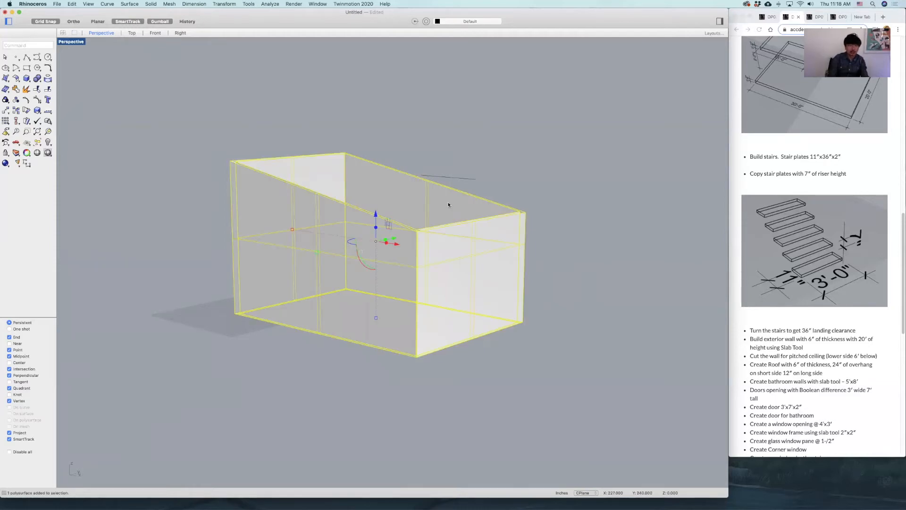
pyautogui.write('Cap')
pyautogui.press('Return')
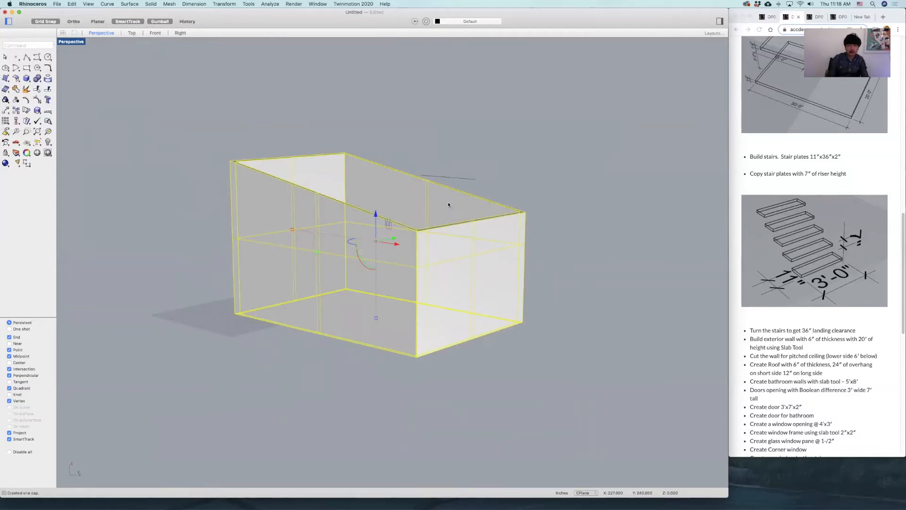
# Check the capped wall's object type in its properties and view the house from the side.
pyautogui.click(484, 143)
pyautogui.moveTo(483, 143); pyautogui.dragTo(530, 247, button='right')
pyautogui.scroll(8, 531, 247)
pyautogui.click(537, 246)
pyautogui.click(720, 21)
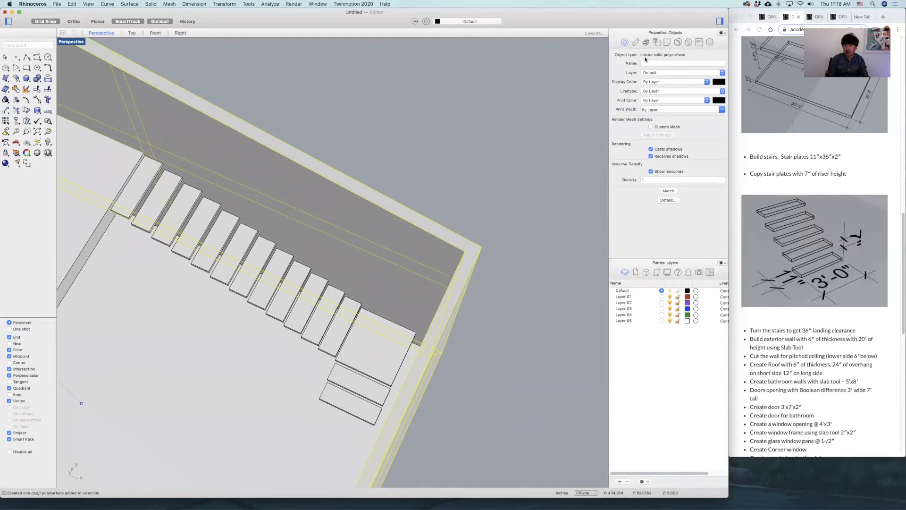
pyautogui.click(720, 22)
pyautogui.click(519, 151)
pyautogui.scroll(-10, 546, 265)
pyautogui.moveTo(524, 285); pyautogui.dragTo(508, 255, button='right')
pyautogui.scroll(6, 507, 255)
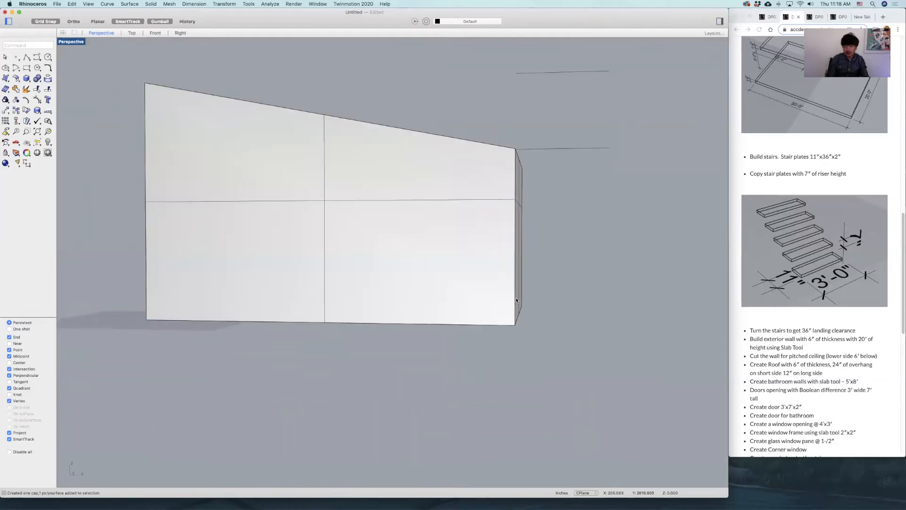
pyautogui.keyDown('shift'); pyautogui.moveTo(508, 286); pyautogui.dragTo(532, 327, button='right'); pyautogui.keyUp('shift')
# Review the roof's thickness and overhang requirements on the assignment page in Chrome.
pyautogui.click(826, 374)
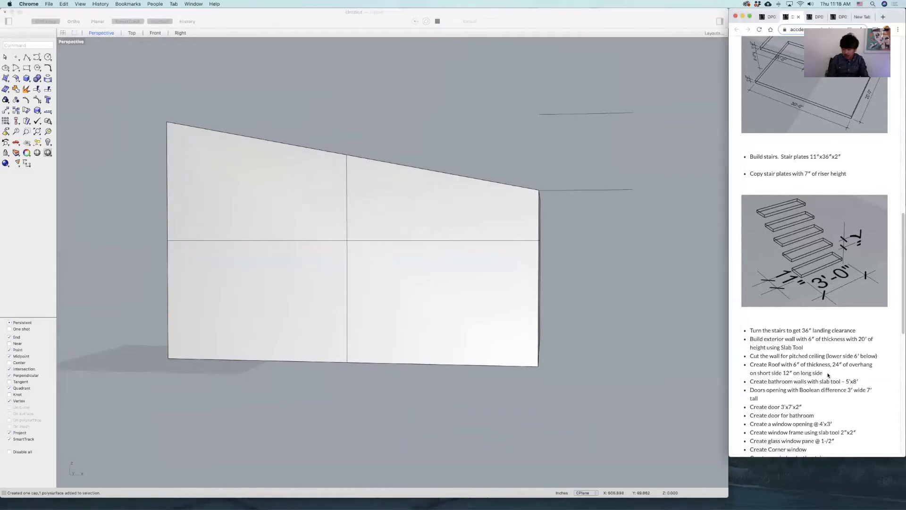
pyautogui.scroll(-3, 827, 374)
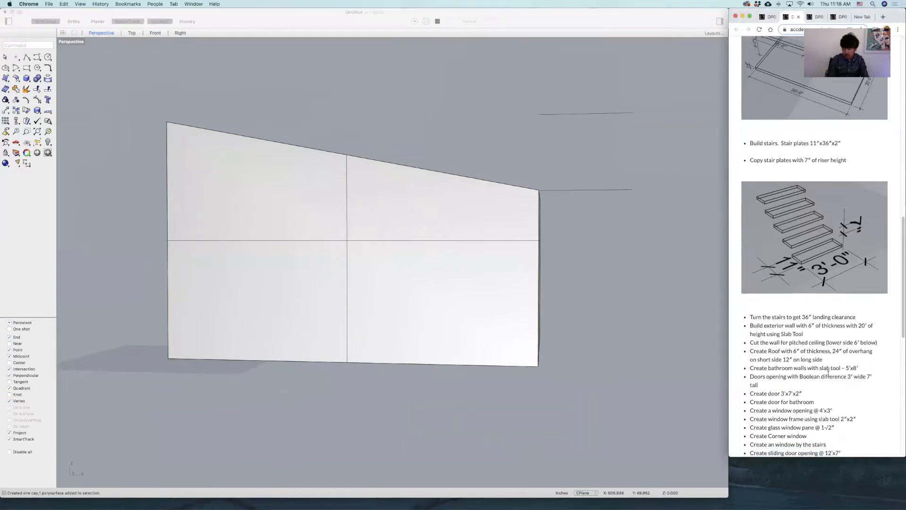
pyautogui.rightClick(840, 350)
pyautogui.click(788, 323)
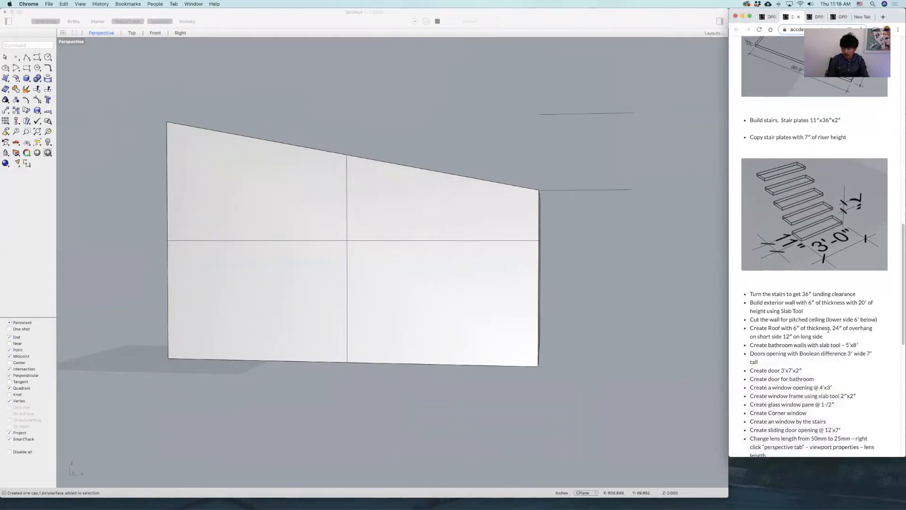
pyautogui.moveTo(845, 334); pyautogui.dragTo(734, 333)
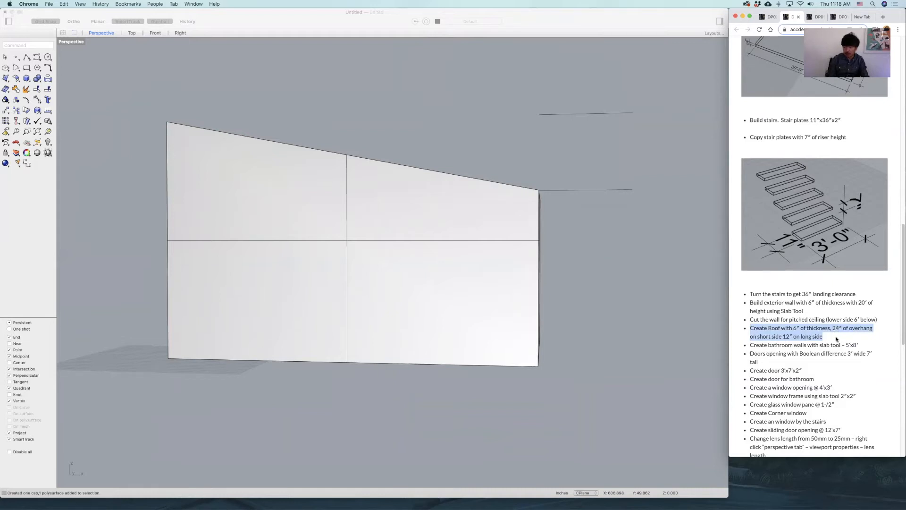
pyautogui.click(672, 299)
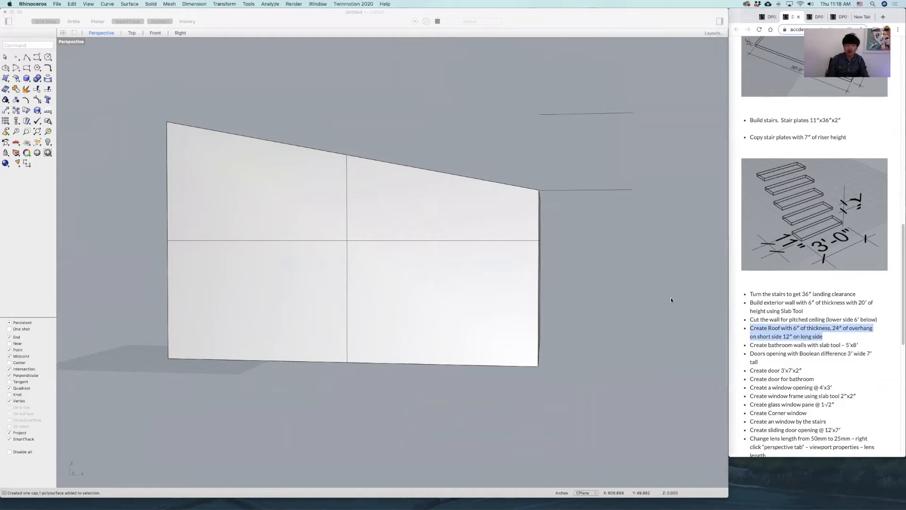
# Delete the horizontal reference lines beside the wall's low end in the Front view.
pyautogui.doubleClick(71, 42)
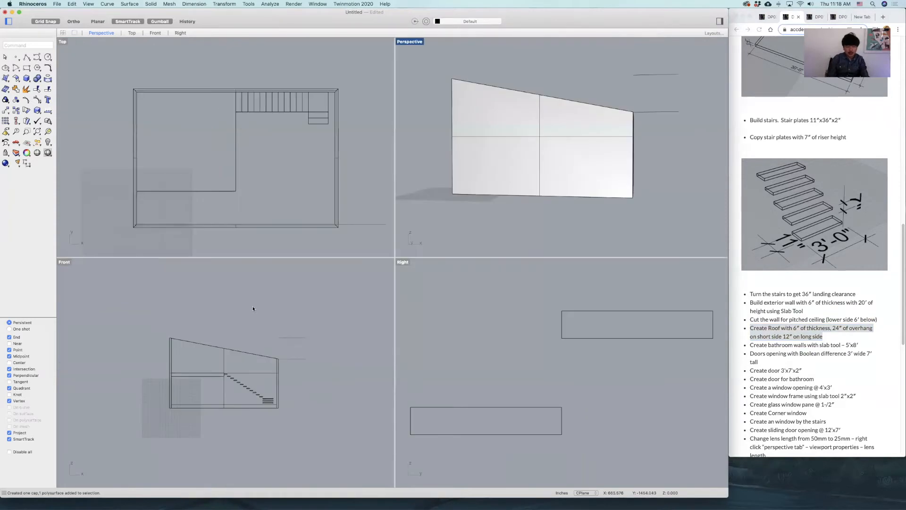
pyautogui.moveTo(318, 316); pyautogui.dragTo(288, 374)
pyautogui.press('Delete')
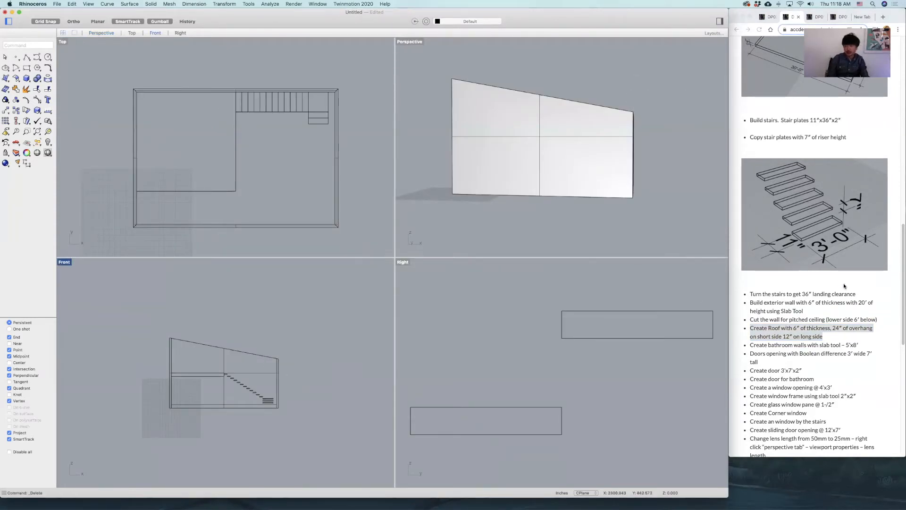
# Examine the finished house picture on the assignment page and return to the roof instructions.
pyautogui.scroll(10, 844, 286)
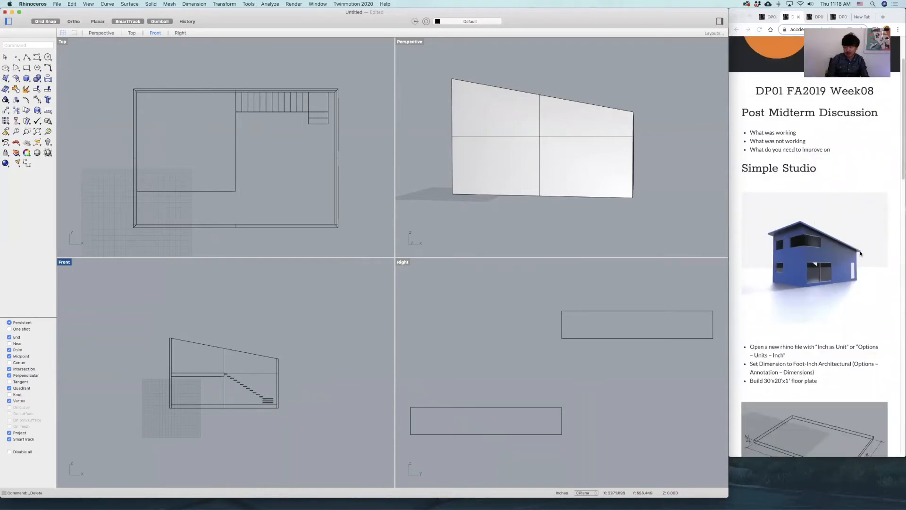
pyautogui.scroll(-15, 839, 289)
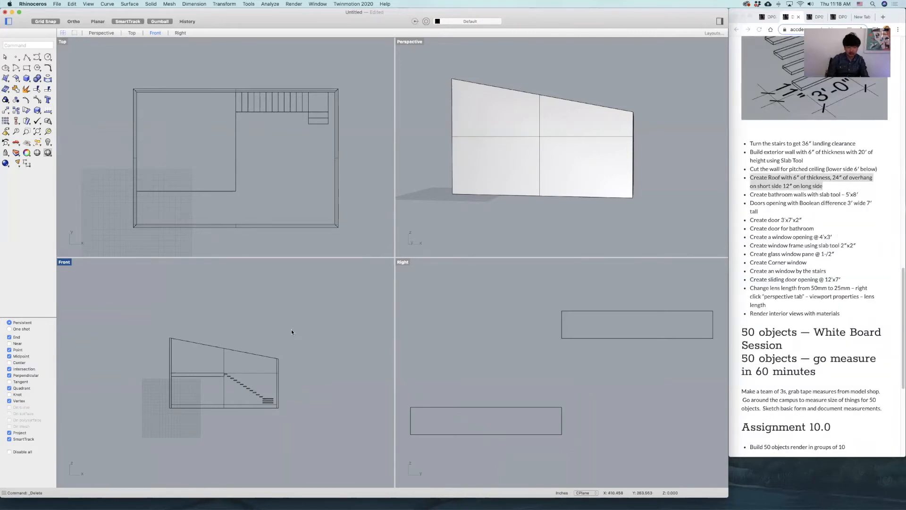
pyautogui.click(26, 57)
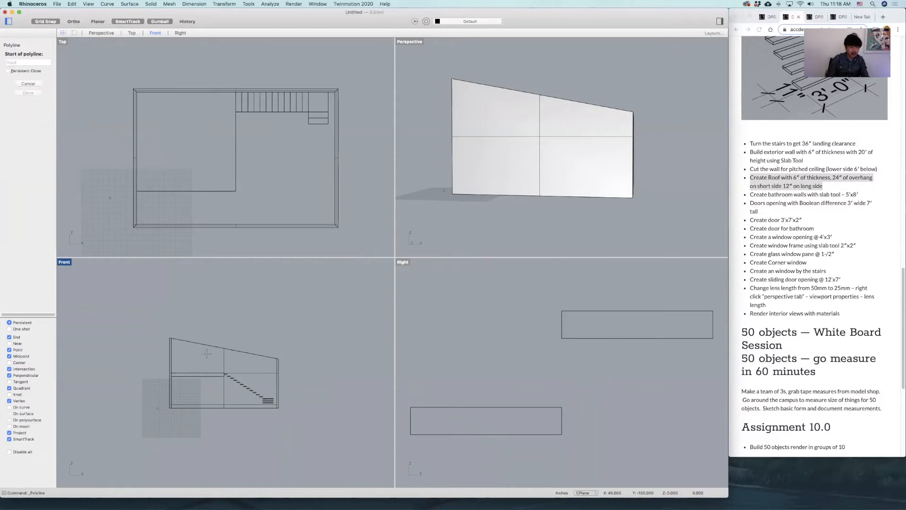
pyautogui.scroll(4, 180, 357)
pyautogui.click(158, 311)
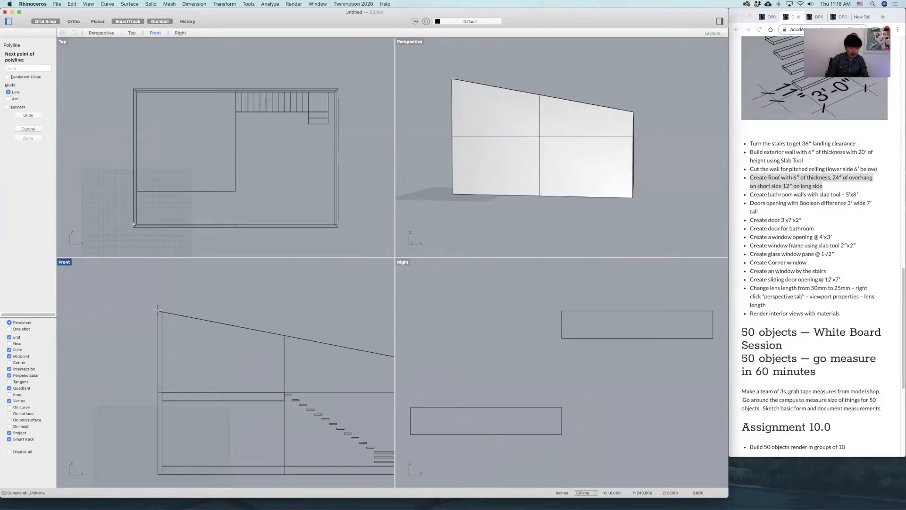
pyautogui.hscroll(3, 233, 336)
pyautogui.press('Escape')
pyautogui.click(269, 335)
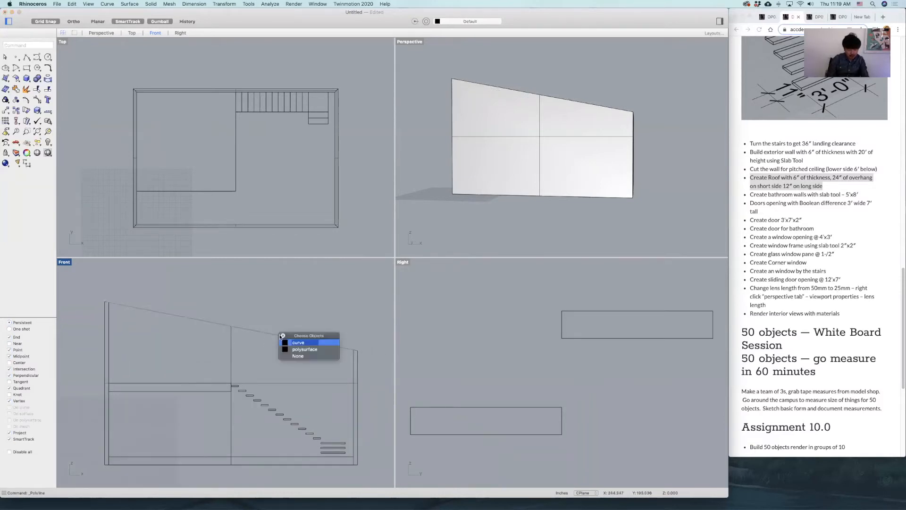
pyautogui.click(293, 340)
pyautogui.scroll(-3, 366, 351)
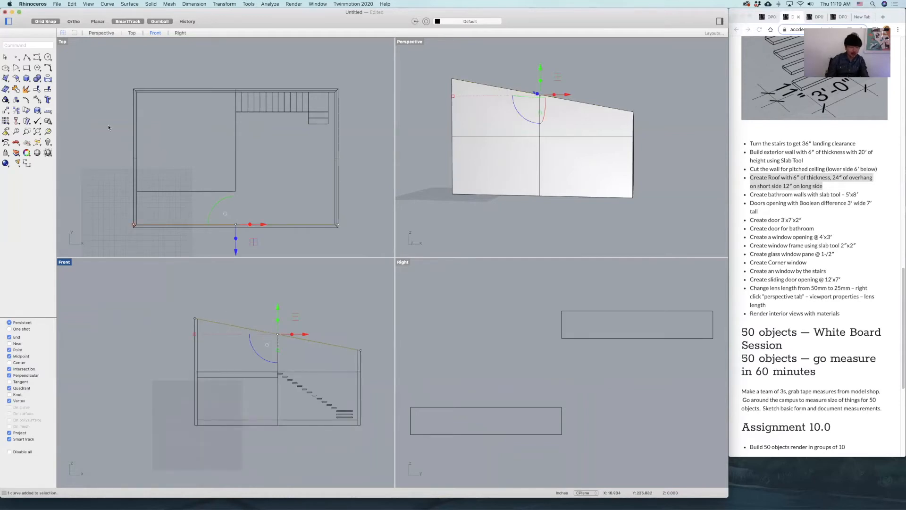
pyautogui.click(26, 57)
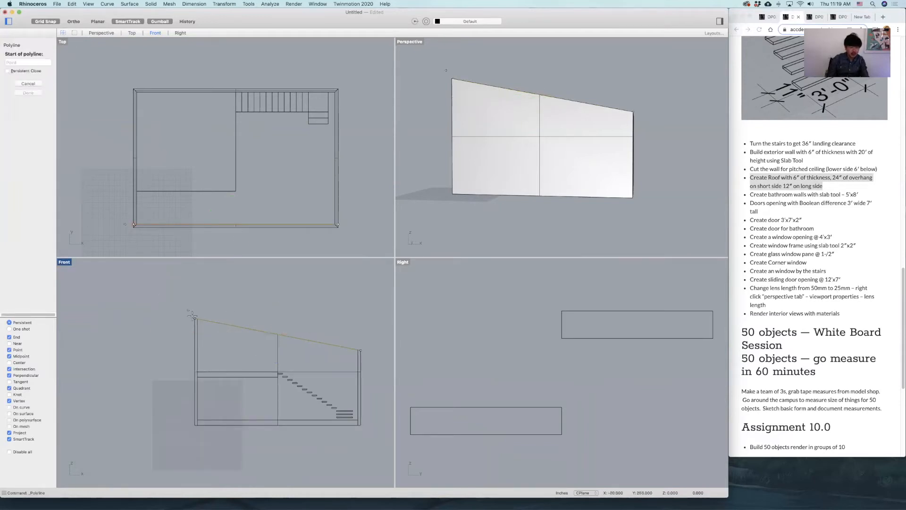
pyautogui.scroll(5, 198, 324)
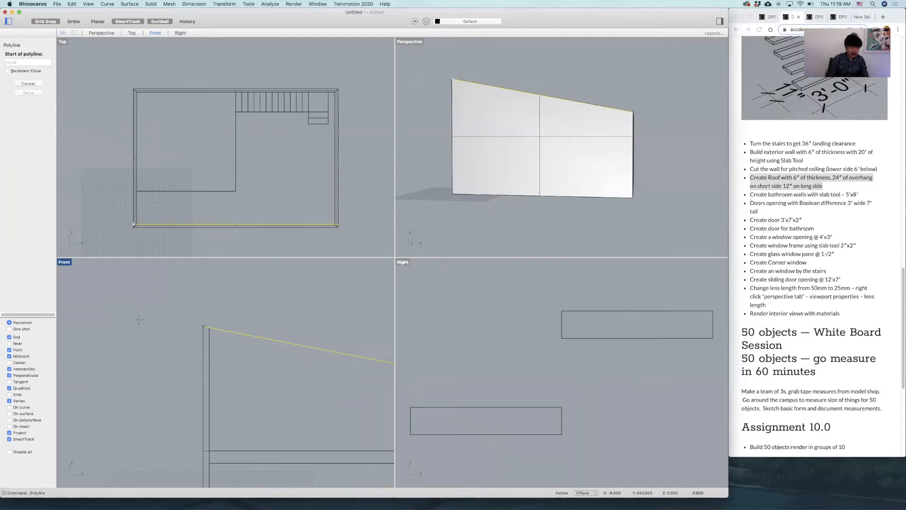
pyautogui.scroll(-5, 221, 325)
pyautogui.hscroll(4, 222, 325)
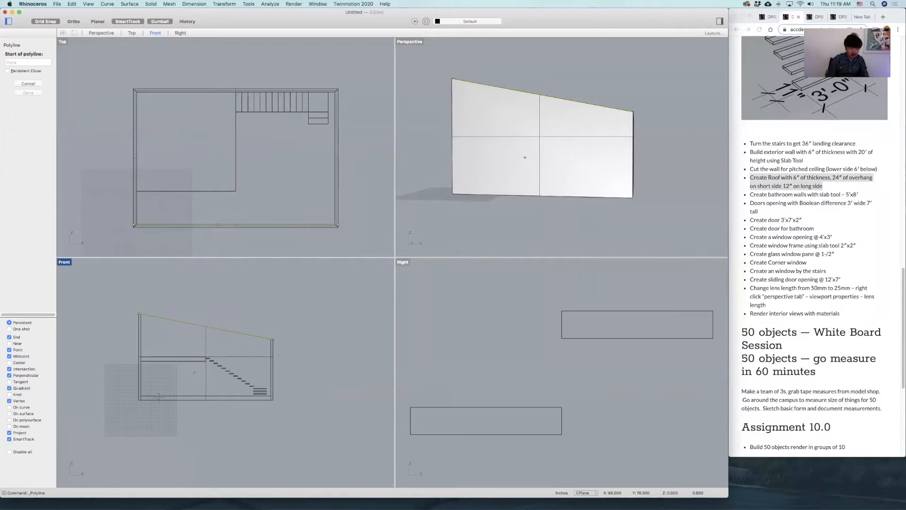
pyautogui.press('Escape')
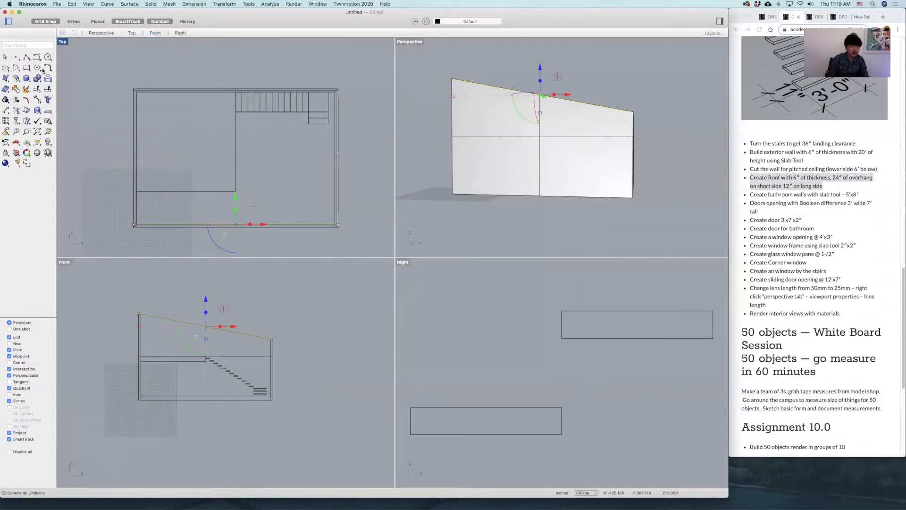
# Draw a reference rectangle in the Front view from the high wall's outer base corner across the house's full width, reaching above the roof line.
pyautogui.click(26, 67)
pyautogui.click(136, 400)
pyautogui.scroll(5, 221, 327)
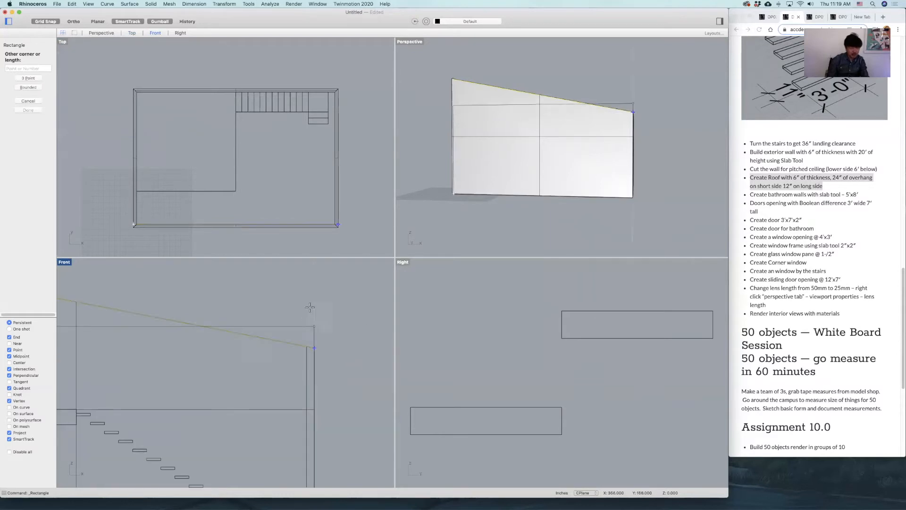
pyautogui.scroll(-5, 313, 320)
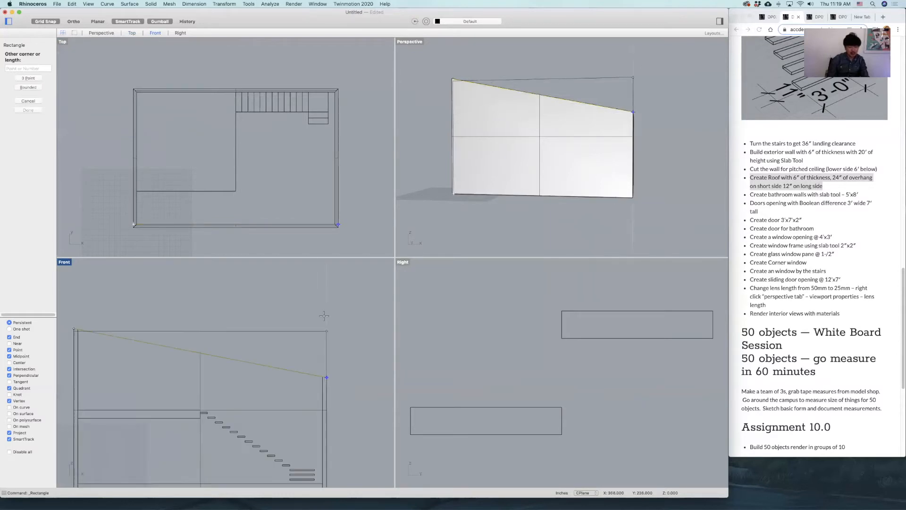
pyautogui.click(319, 306)
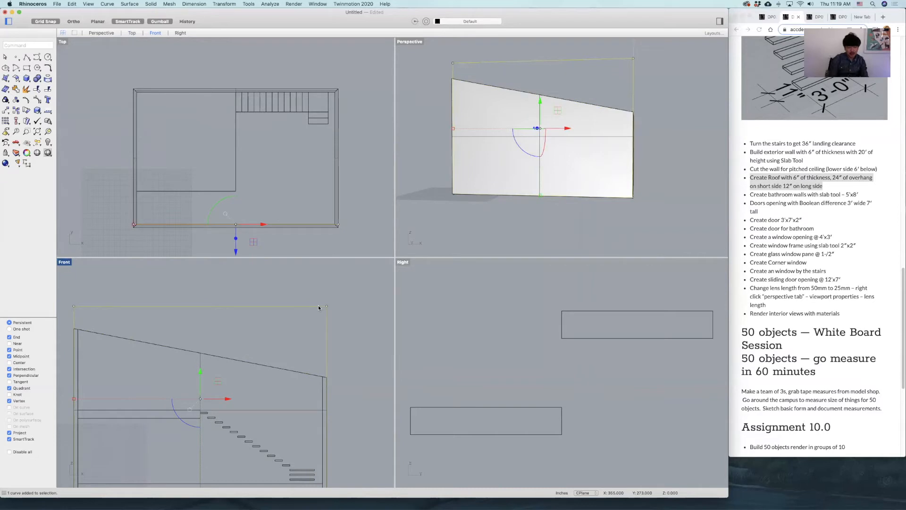
# Offset the reference rectangle 24 inches outward.
pyautogui.write('offset')
pyautogui.press('Return')
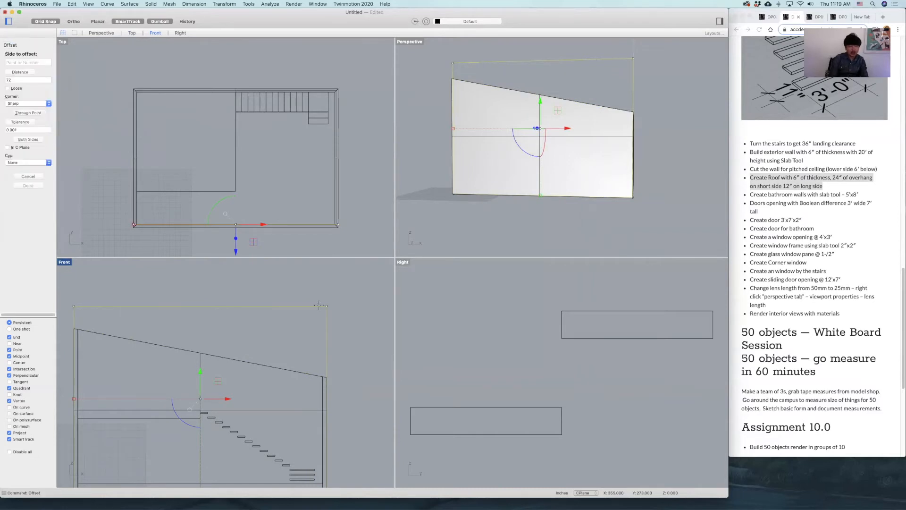
pyautogui.write('24')
pyautogui.press('Return')
pyautogui.click(348, 307)
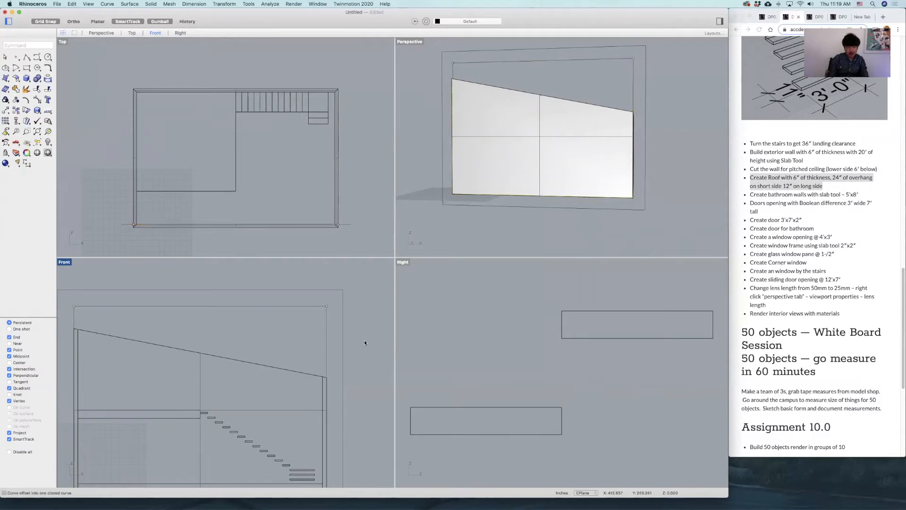
# Extend the high end of the sloped roof line to the outer offset rectangle in the Front view.
pyautogui.scroll(-4, 347, 321)
pyautogui.scroll(3, 348, 322)
pyautogui.click(336, 354)
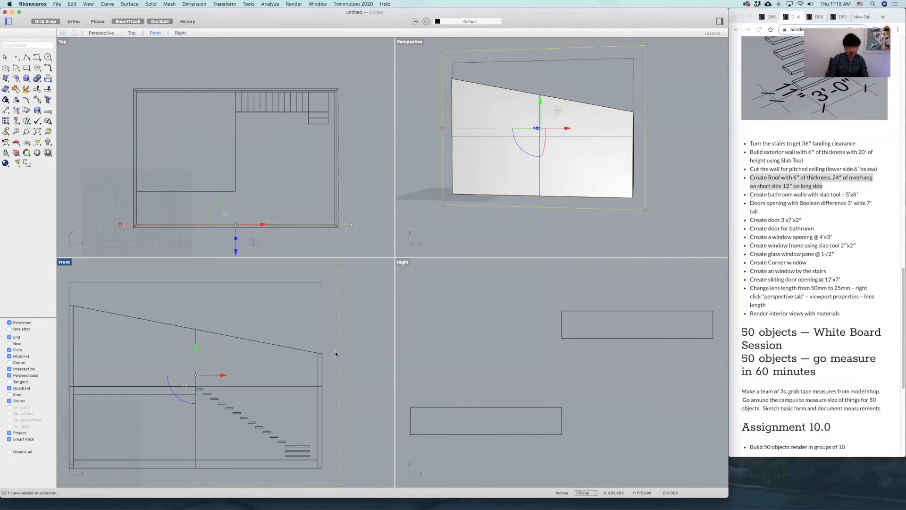
pyautogui.moveTo(235, 340); pyautogui.dragTo(301, 356, button='right')
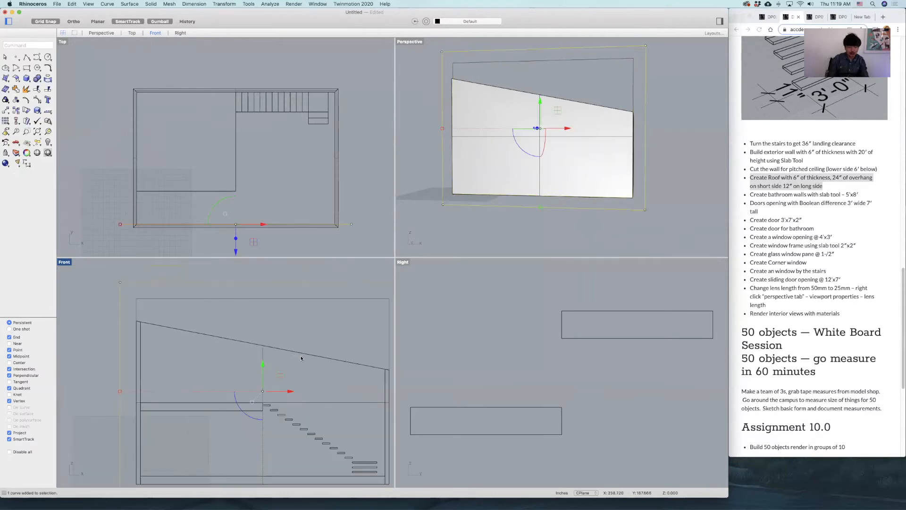
pyautogui.click(185, 289)
pyautogui.write('Exten')
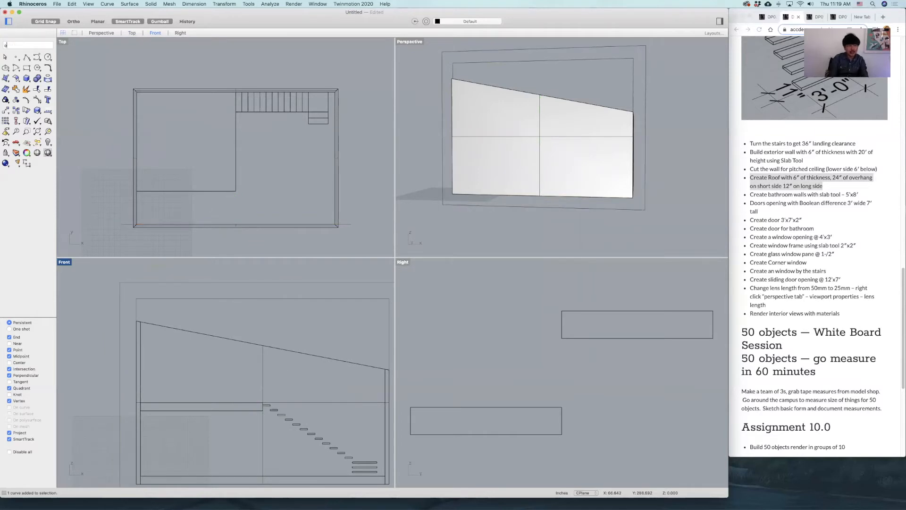
pyautogui.write('d')
pyautogui.press('Return')
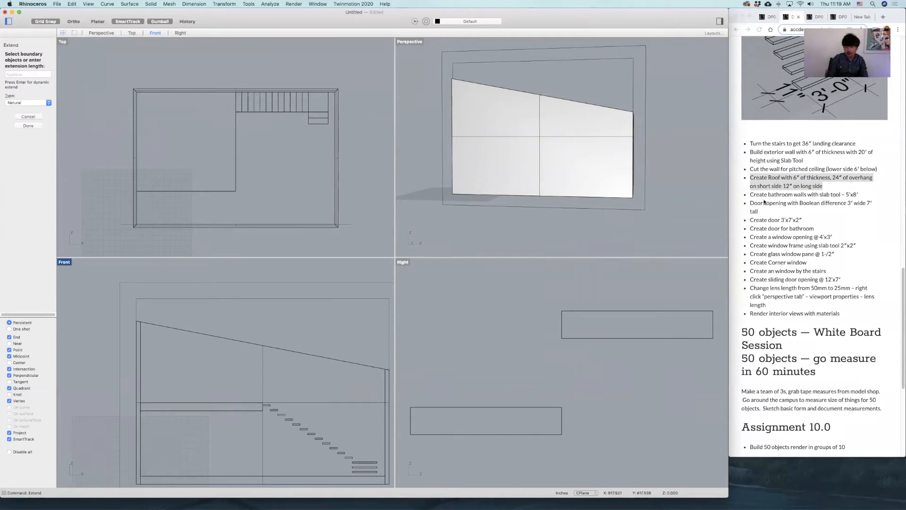
pyautogui.click(143, 283)
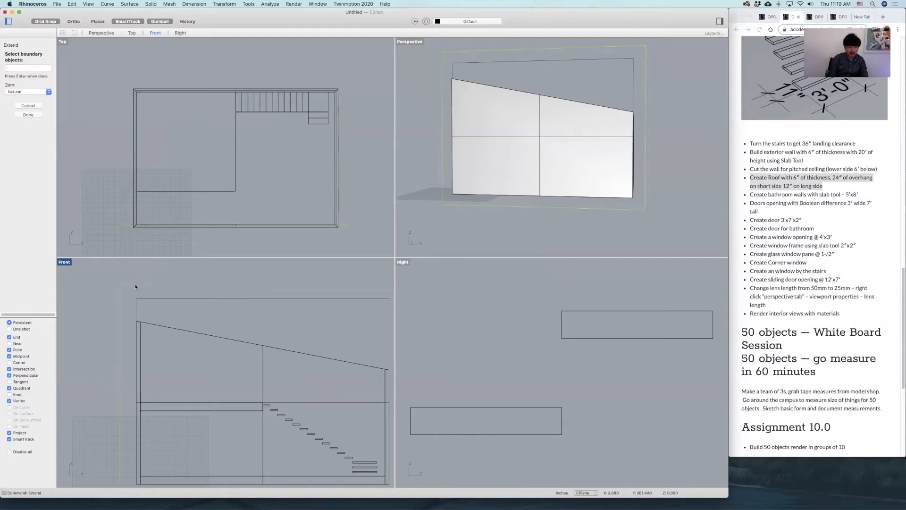
pyautogui.press('Return')
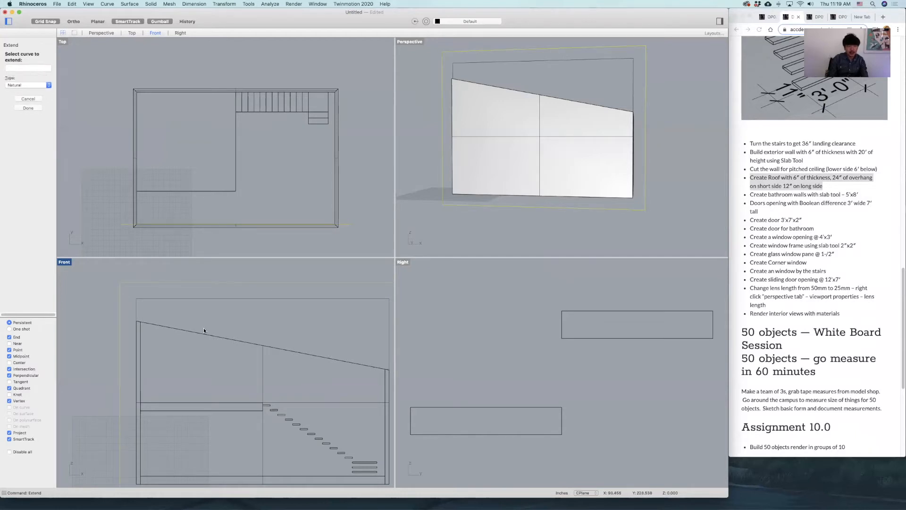
pyautogui.click(144, 323)
pyautogui.click(171, 333)
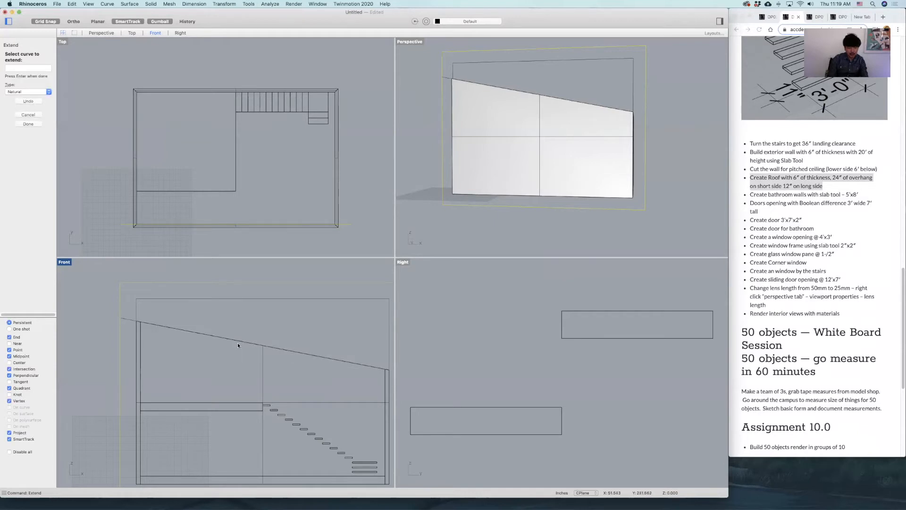
# Extend the low end of the sloped roof line to the same outer rectangle and finish the Extend command.
pyautogui.scroll(5, 279, 339)
pyautogui.click(255, 358)
pyautogui.click(282, 369)
pyautogui.scroll(-4, 328, 359)
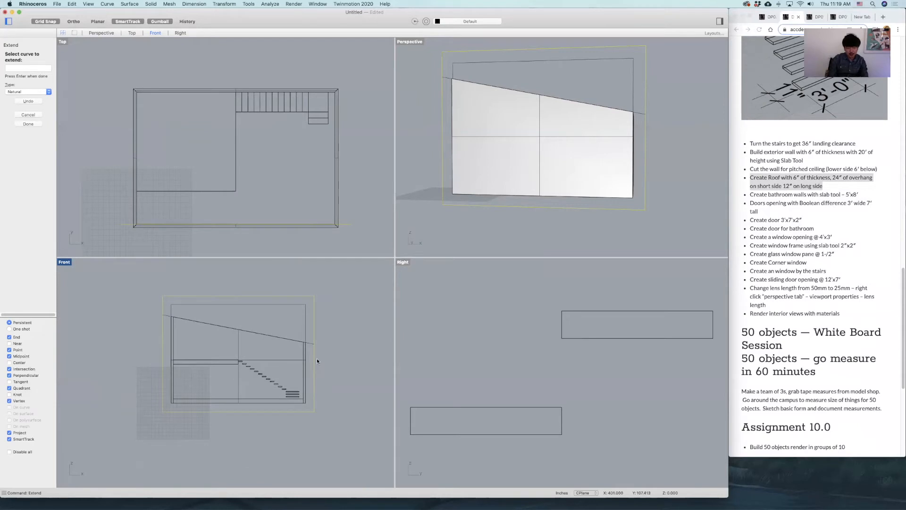
pyautogui.press('Return')
# Dimension the horizontal overhang at the roof line's low end, from the outer wall corner to the line's end.
pyautogui.click(313, 345)
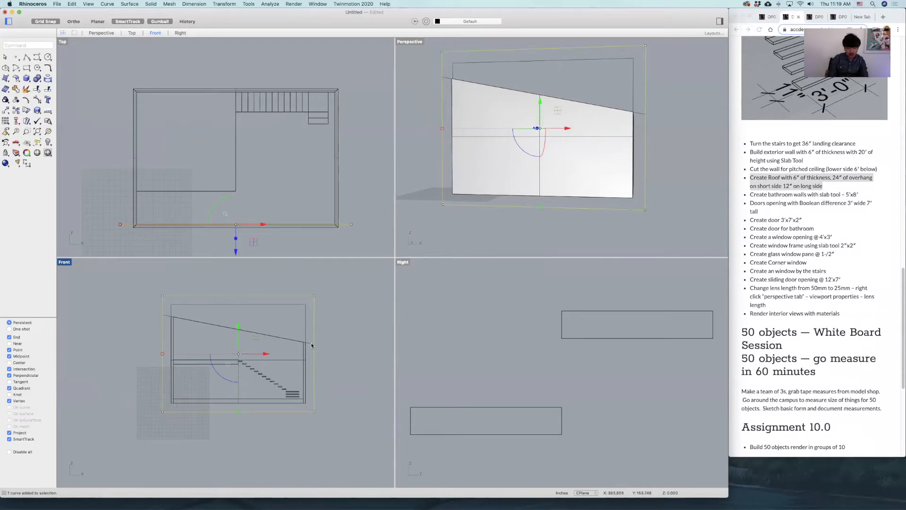
pyautogui.scroll(5, 312, 345)
pyautogui.press('Escape')
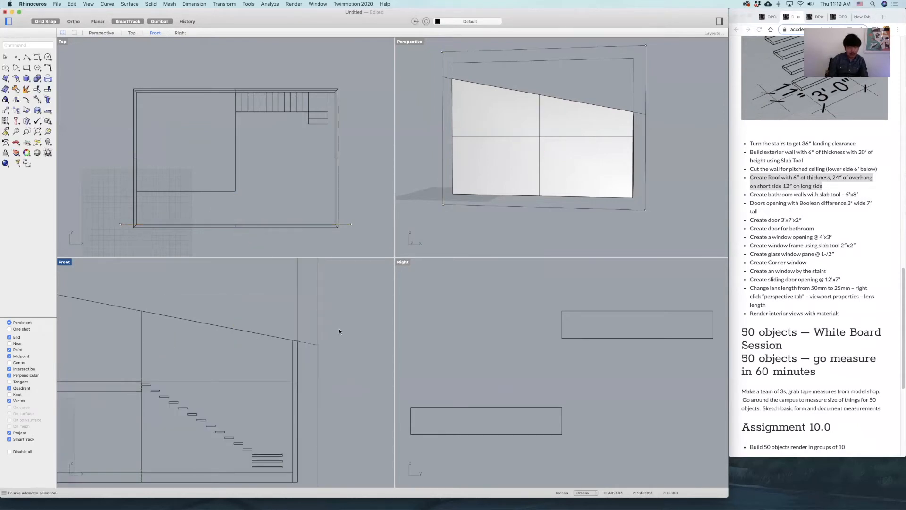
pyautogui.click(27, 163)
pyautogui.click(298, 341)
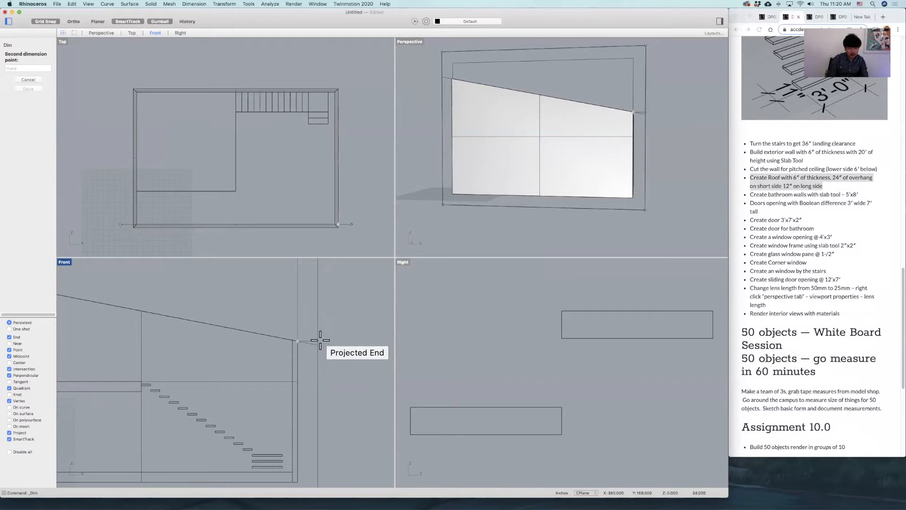
pyautogui.click(320, 340)
pyautogui.click(309, 324)
# Dimension the horizontal overhang at the roof line's high end, placing the dimension above the slope.
pyautogui.scroll(2, 284, 331)
pyautogui.scroll(-12, 287, 334)
pyautogui.moveTo(259, 327); pyautogui.dragTo(303, 341, button='right')
pyautogui.scroll(15, 243, 327)
pyautogui.rightClick(272, 339)
pyautogui.click(277, 341)
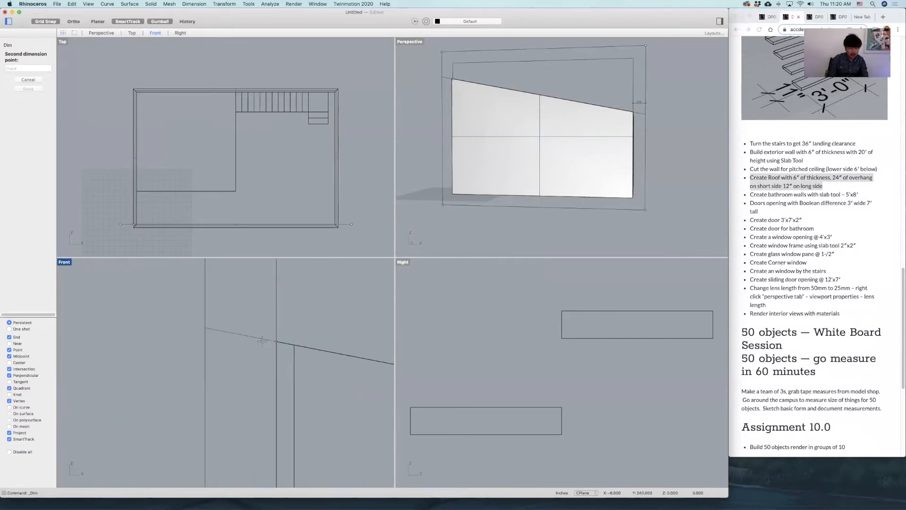
pyautogui.click(205, 329)
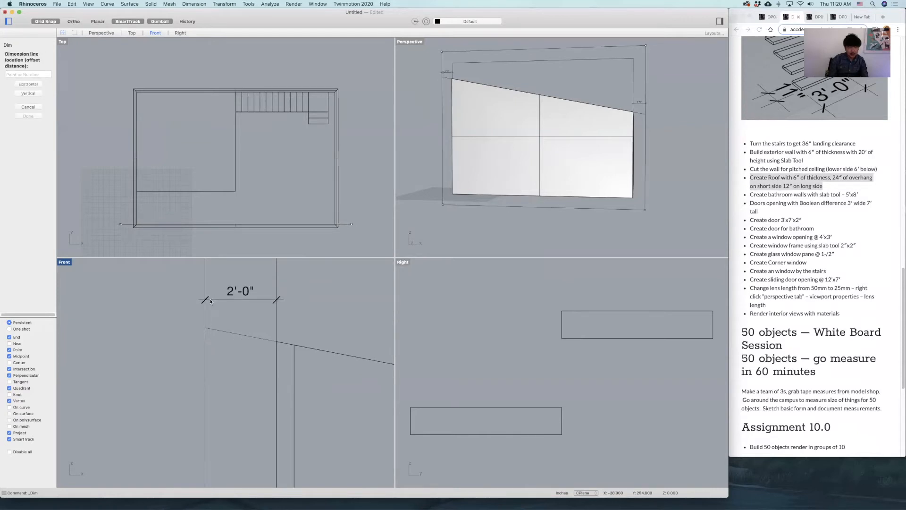
pyautogui.click(211, 301)
# Delete the two reference rectangles around the house in the Front view and select the extended sloped line.
pyautogui.scroll(-10, 276, 301)
pyautogui.click(297, 316)
pyautogui.press('Delete')
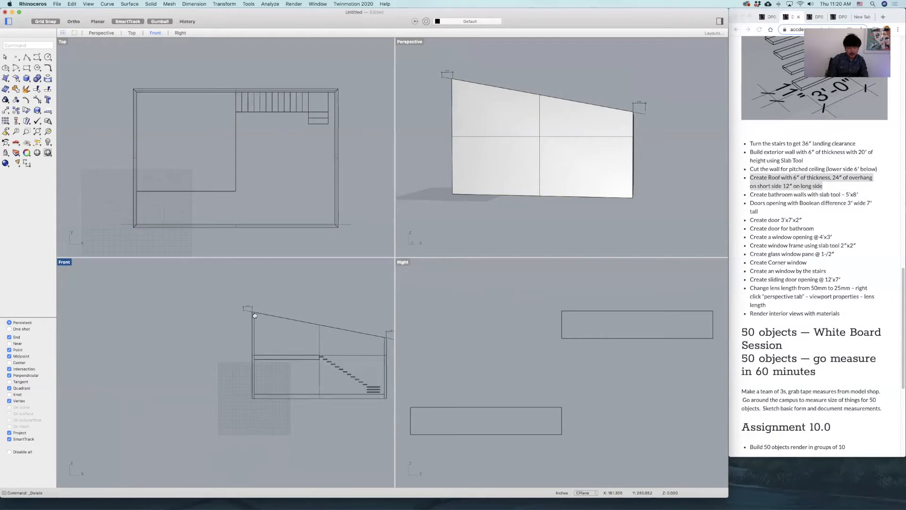
pyautogui.hscroll(3, 323, 362)
pyautogui.click(335, 347)
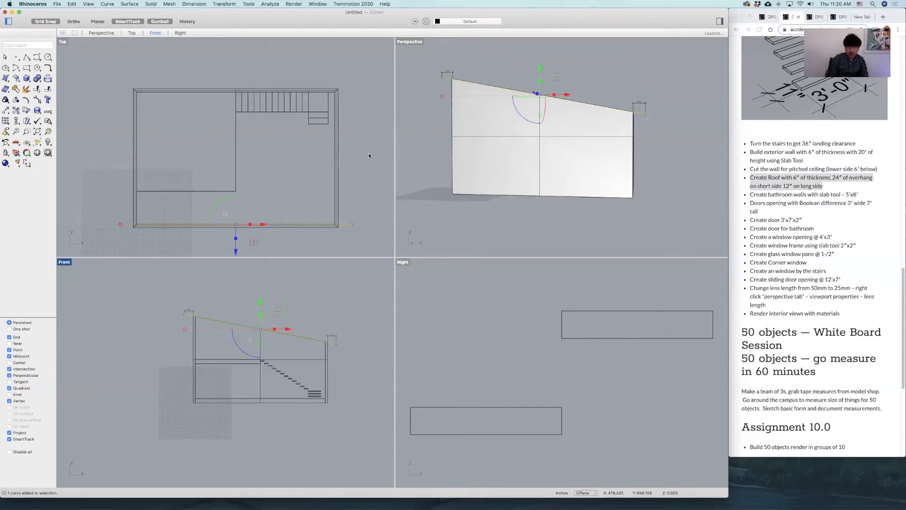
# Draw a horizontal guide line in the Top view outward from the low wall's outer corner at the front of the house.
pyautogui.moveTo(571, 133); pyautogui.dragTo(545, 114, button='right')
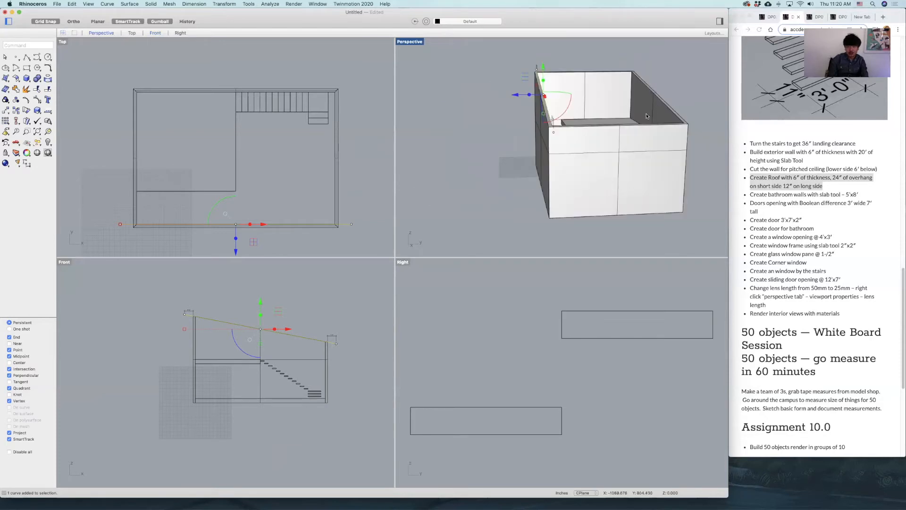
pyautogui.click(365, 194)
pyautogui.moveTo(364, 195); pyautogui.dragTo(365, 165, button='right')
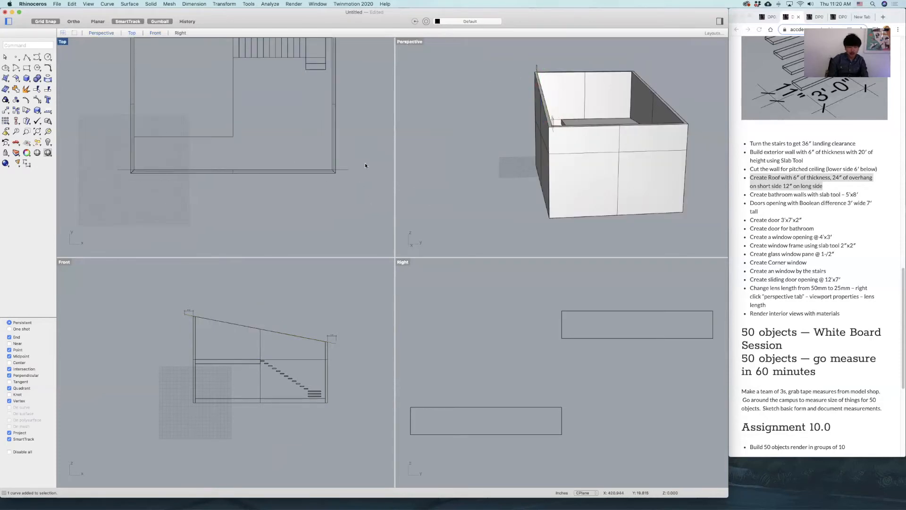
pyautogui.click(27, 58)
pyautogui.scroll(3, 333, 174)
pyautogui.click(335, 171)
pyautogui.click(369, 176)
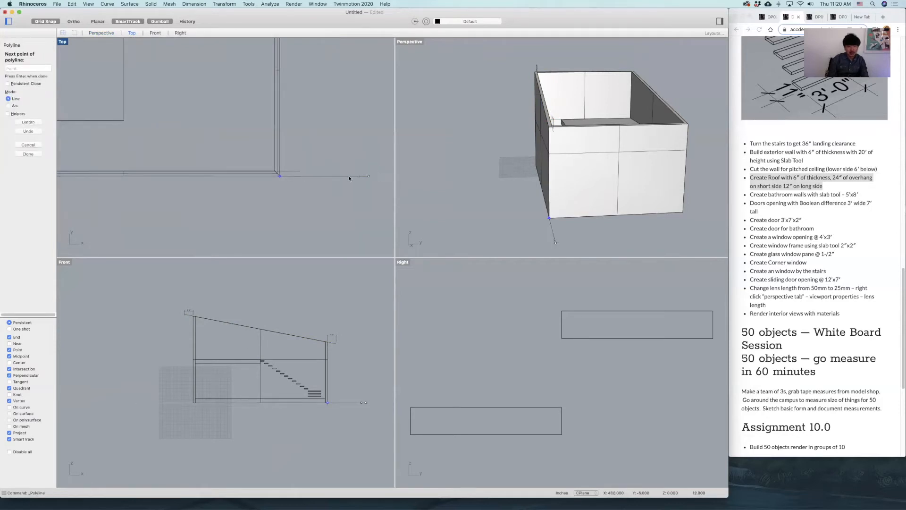
pyautogui.press('Return')
# Offset the front guide line 12 inches away from the house for the long-side overhang.
pyautogui.write('Offst')
pyautogui.press('Return')
pyautogui.write('Offset')
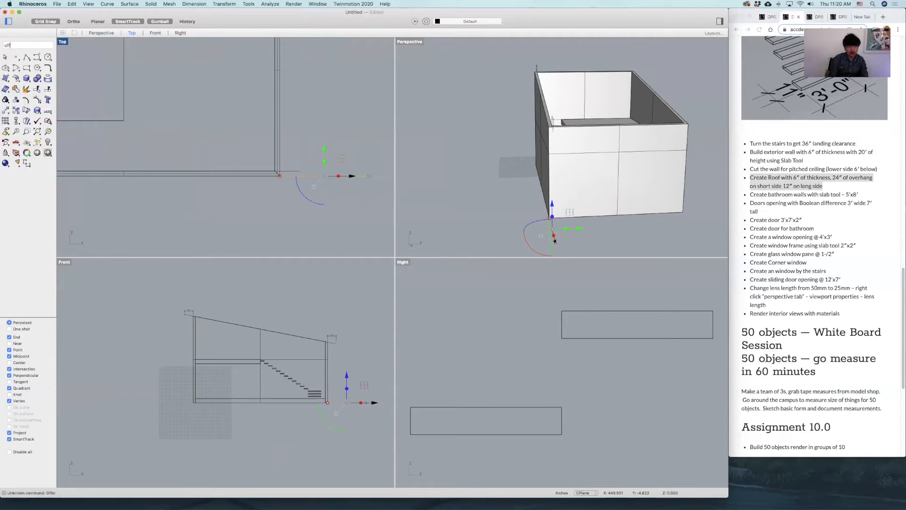
pyautogui.press('Return')
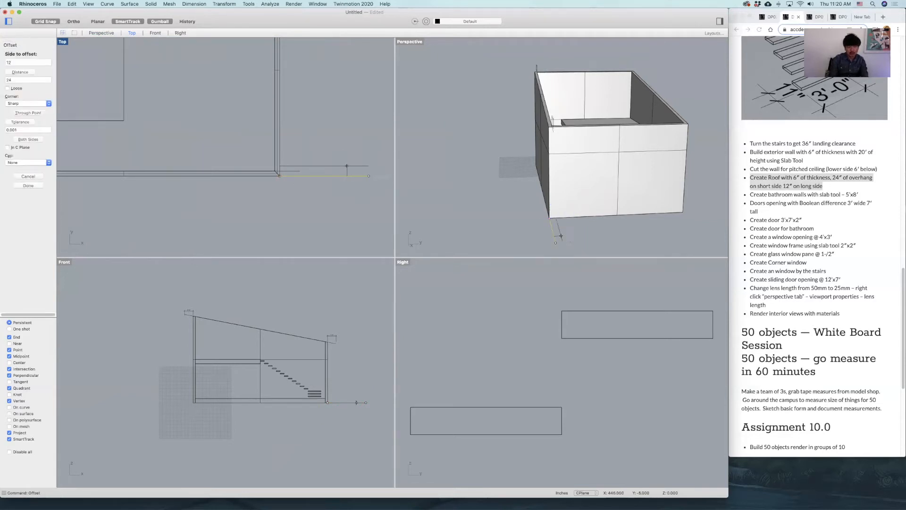
pyautogui.click(350, 183)
# Draw a horizontal guide line in the Top view outward from the low wall's outer corner at the back of the house.
pyautogui.scroll(-10, 346, 142)
pyautogui.moveTo(345, 141); pyautogui.dragTo(343, 175, button='right')
pyautogui.click(27, 58)
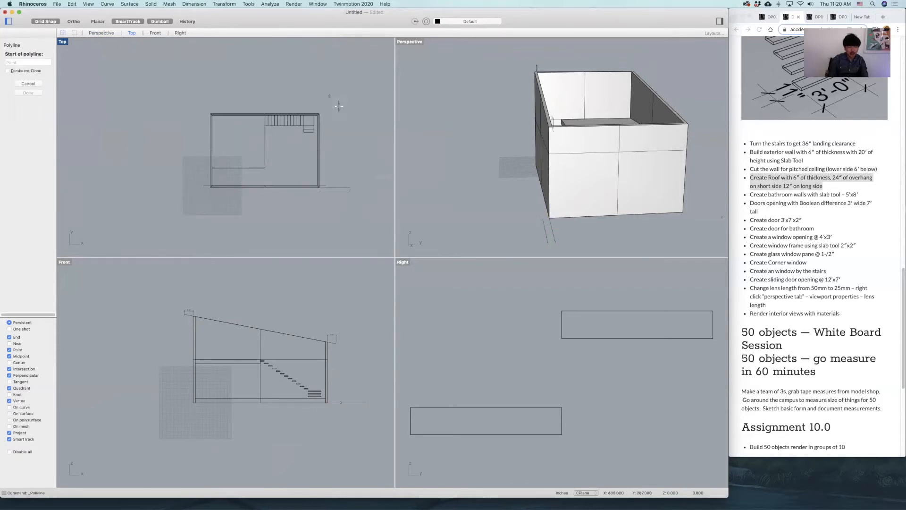
pyautogui.scroll(5, 338, 105)
pyautogui.click(300, 121)
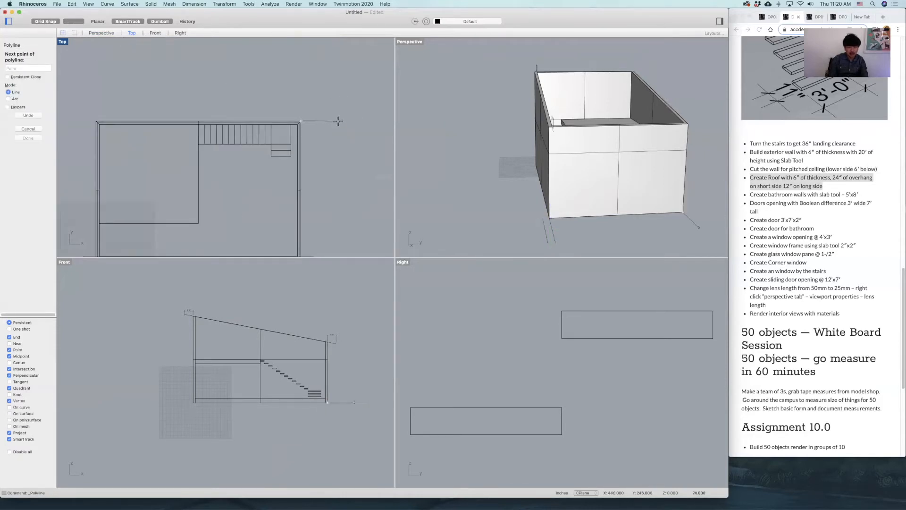
pyautogui.click(342, 120)
pyautogui.press('Return')
# Offset the back guide line 12 inches away from the house for the rear long-side overhang.
pyautogui.write('offset')
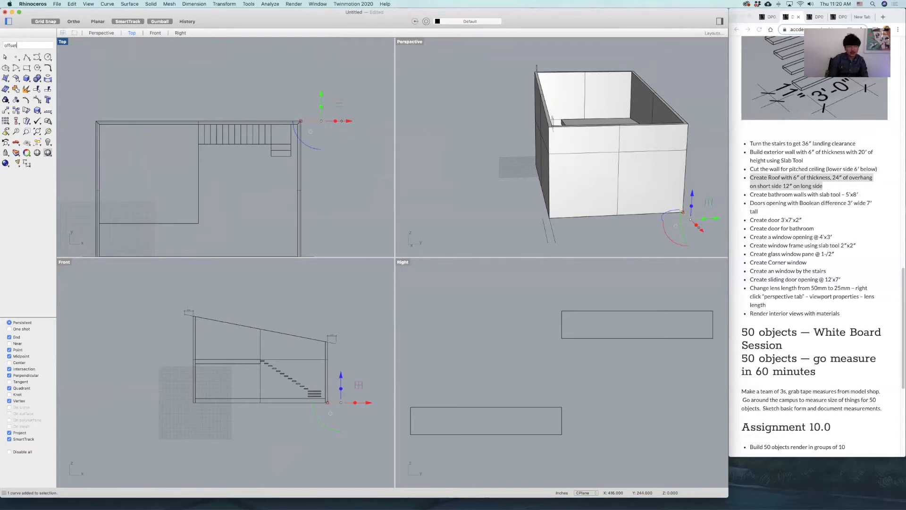
pyautogui.press('Return')
pyautogui.click(375, 106)
# Move the sloped roof line in the Top view from its low end straight out onto the front 12-inch overhang guide.
pyautogui.click(355, 173)
pyautogui.scroll(-5, 355, 173)
pyautogui.click(326, 176)
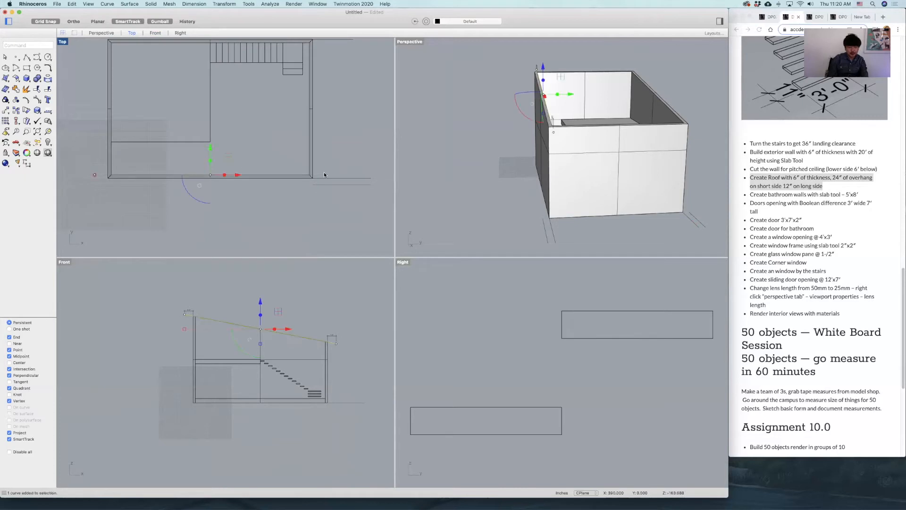
pyautogui.scroll(3, 328, 187)
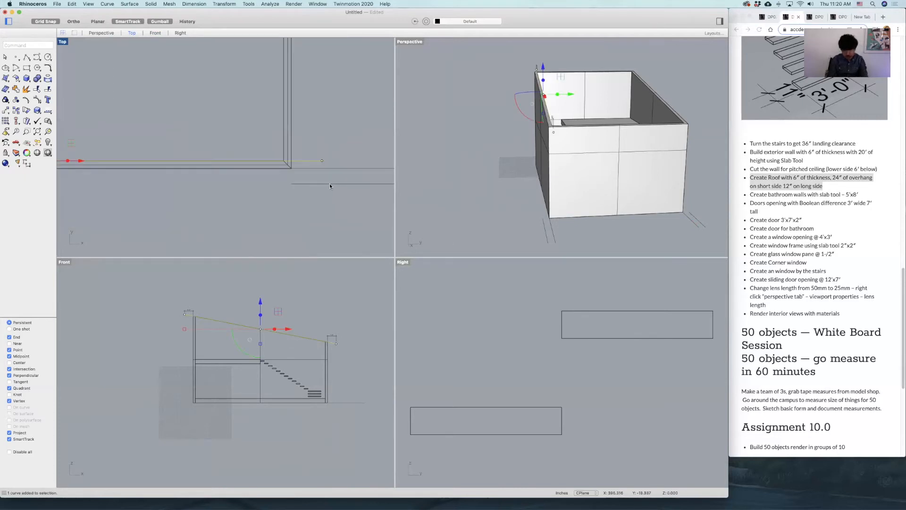
pyautogui.write('m')
pyautogui.press('Return')
pyautogui.click(322, 161)
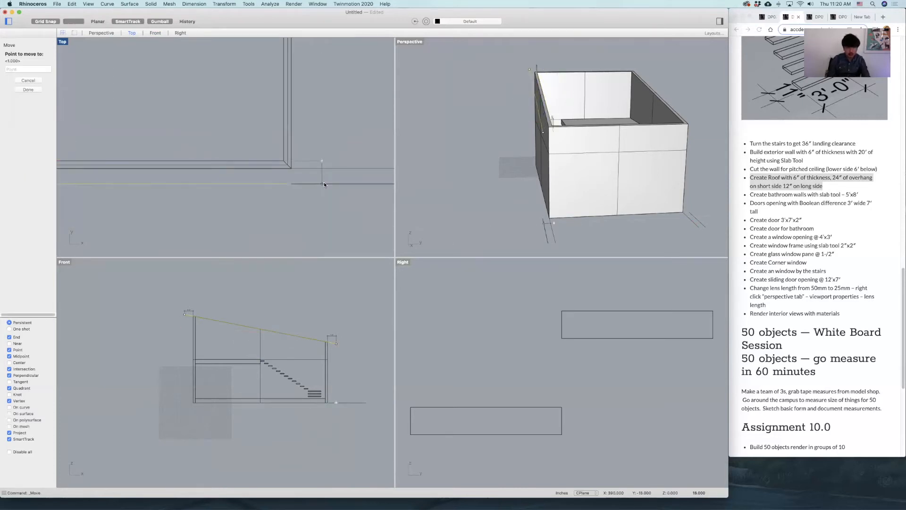
pyautogui.click(323, 184)
# Start a roof slab from the sloped line with a thickness of 6 inches, offset to the upper side of the slope.
pyautogui.moveTo(552, 152); pyautogui.dragTo(551, 149, button='right')
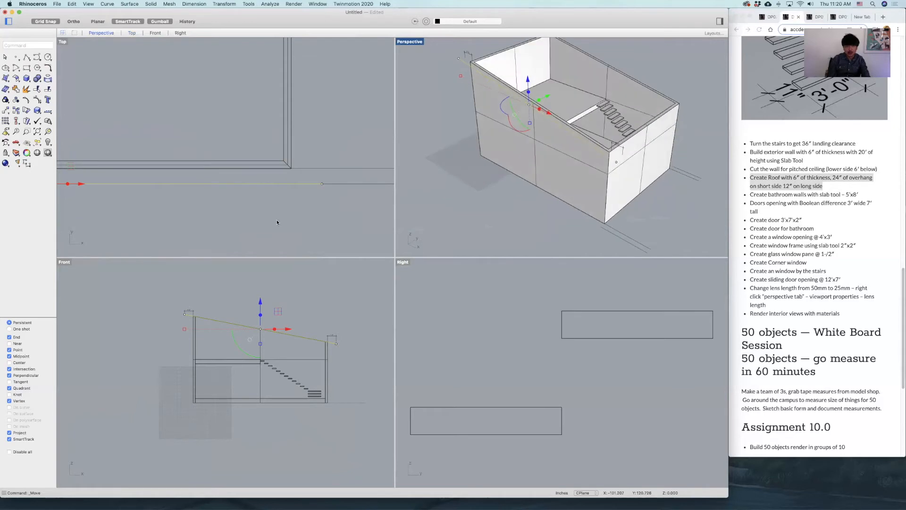
pyautogui.scroll(5, 191, 312)
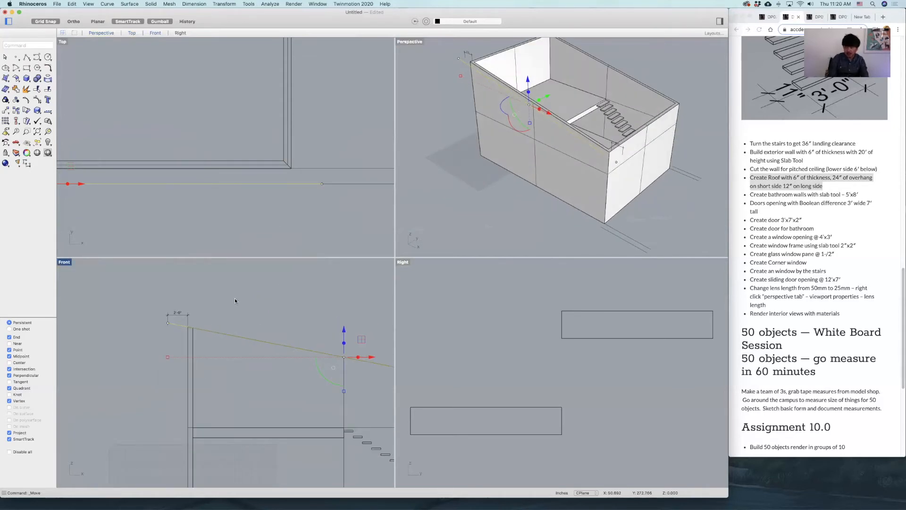
pyautogui.write('slab')
pyautogui.press('Return')
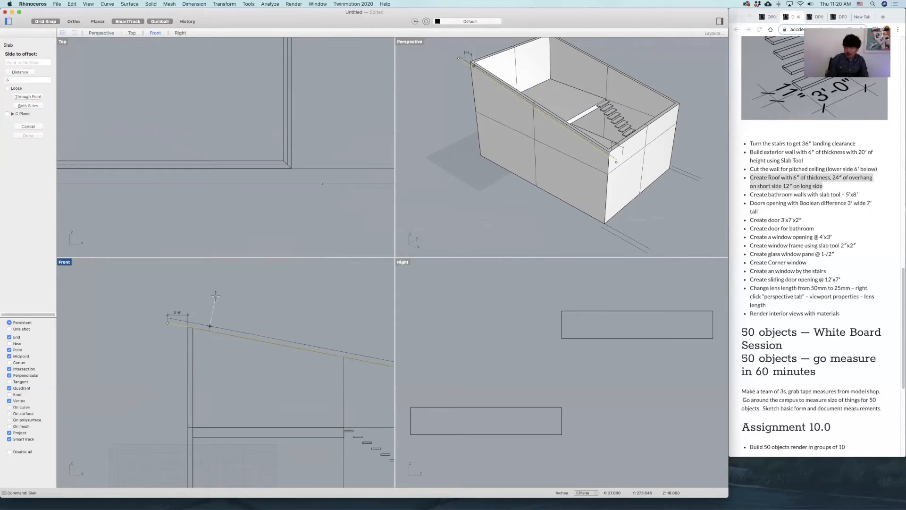
pyautogui.write('6')
pyautogui.press('Return')
pyautogui.click(215, 295)
# Extend the roof slab across the house in the Top view, ending at the offset guide line behind the back wall.
pyautogui.scroll(-10, 283, 109)
pyautogui.scroll(5, 293, 100)
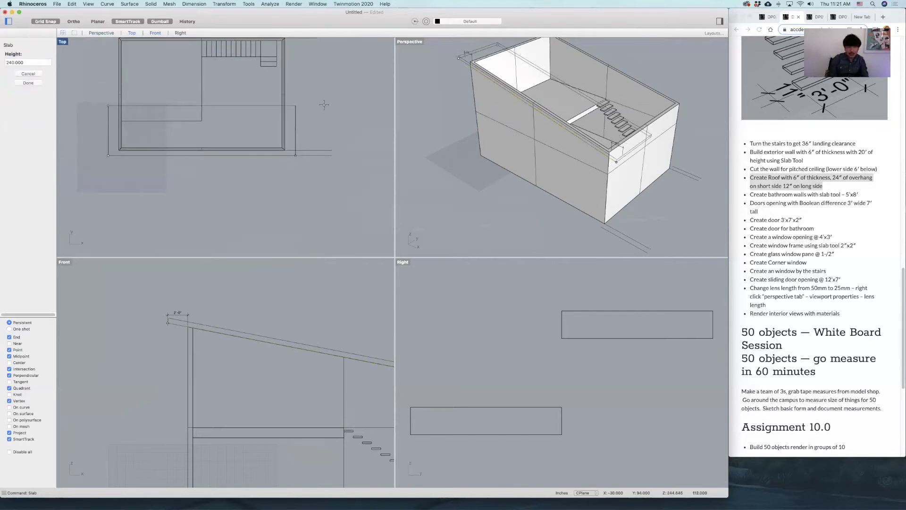
pyautogui.moveTo(295, 157); pyautogui.dragTo(266, 221, button='right')
pyautogui.scroll(-9, 257, 150)
pyautogui.scroll(7, 280, 96)
pyautogui.click(277, 94)
# Examine the finished roof slab in an enlarged Perspective view, checking the overhangs at its high and low ends and its overall shape.
pyautogui.moveTo(505, 103); pyautogui.dragTo(509, 79, button='right')
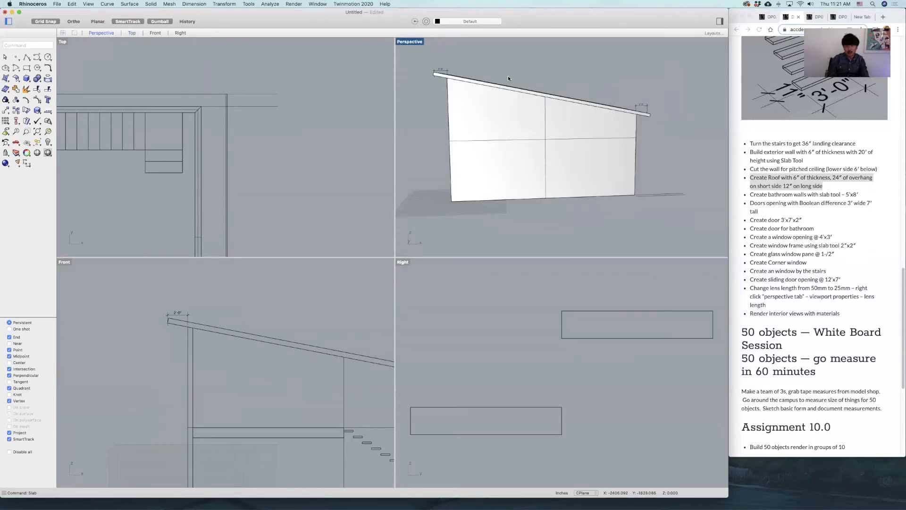
pyautogui.doubleClick(421, 43)
pyautogui.scroll(5, 242, 137)
pyautogui.keyDown('shift'); pyautogui.moveTo(250, 156); pyautogui.dragTo(250, 183, button='right'); pyautogui.keyUp('shift')
pyautogui.moveTo(211, 145)
pyautogui.mouseDown(button='right')
pyautogui.moveTo(224, 136)
pyautogui.moveTo(207, 143)
pyautogui.mouseUp(button='right')
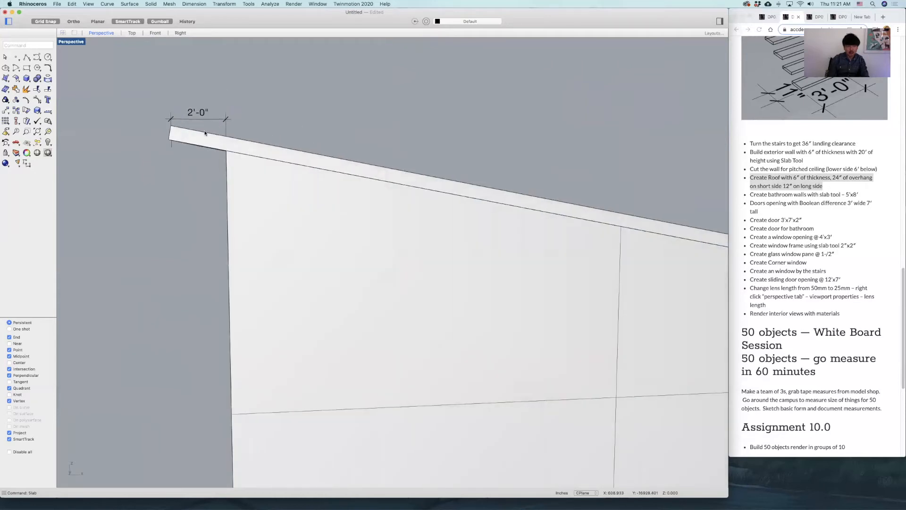
pyautogui.scroll(-6, 212, 137)
pyautogui.keyDown('shift'); pyautogui.moveTo(585, 196); pyautogui.dragTo(437, 208, button='right'); pyautogui.keyUp('shift')
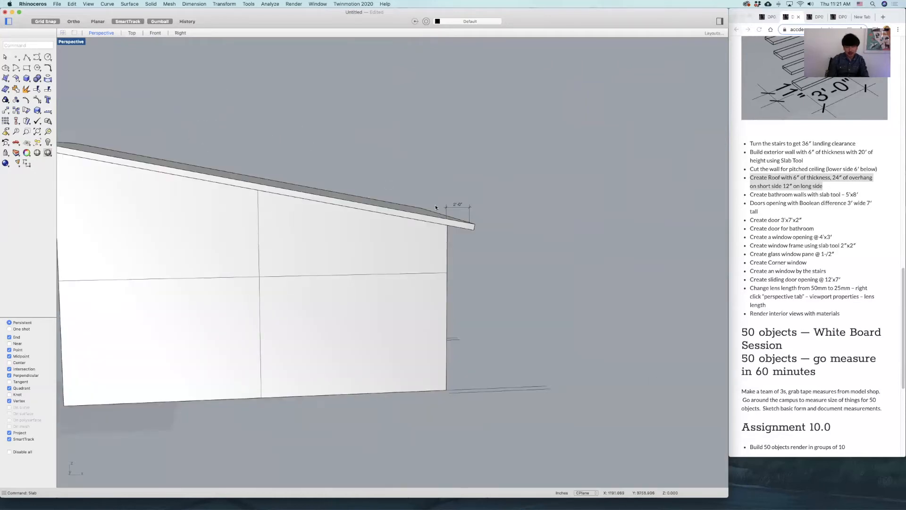
pyautogui.moveTo(340, 222); pyautogui.dragTo(430, 125, button='right')
pyautogui.keyDown('shift'); pyautogui.moveTo(336, 168); pyautogui.dragTo(465, 172, button='right'); pyautogui.keyUp('shift')
pyautogui.moveTo(476, 136); pyautogui.dragTo(528, 173, button='right')
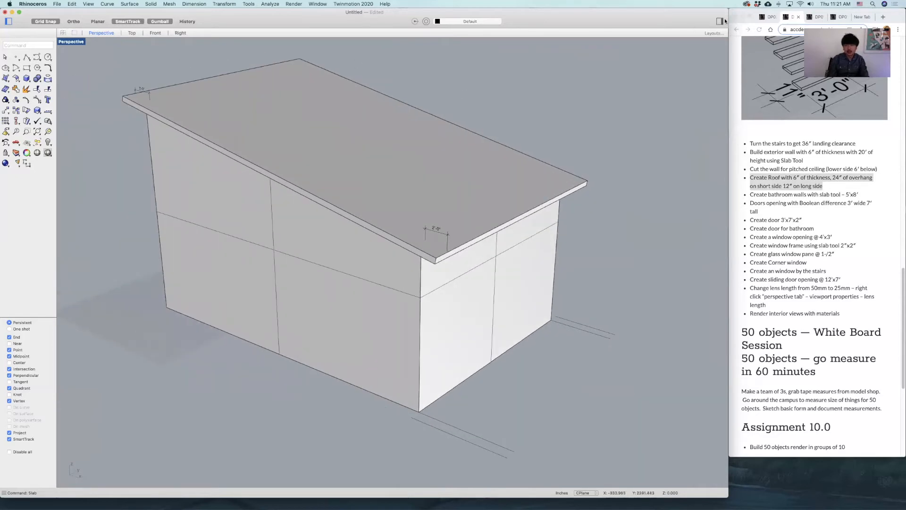
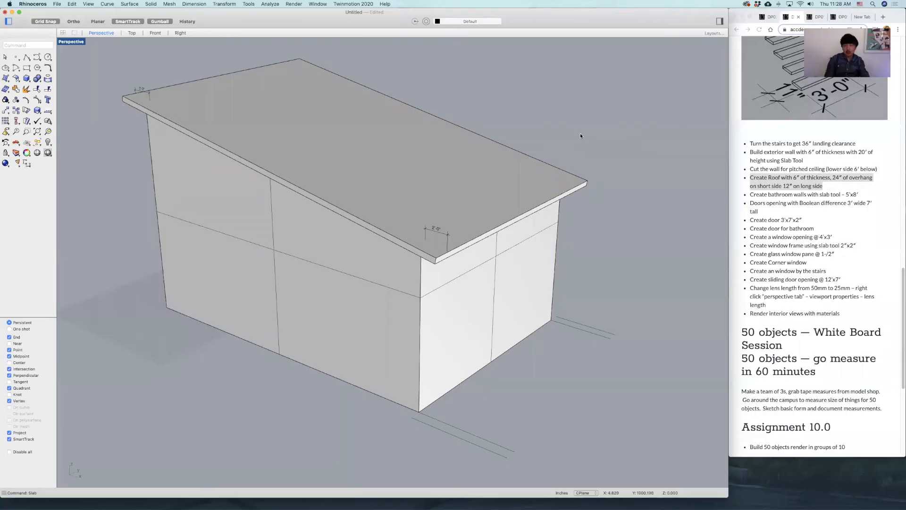
# Highlight the bathroom walls line on the assignment page, and hide the roof slab in the model.
pyautogui.keyDown('shift'); pyautogui.moveTo(427, 170); pyautogui.dragTo(613, 193, button='right'); pyautogui.keyUp('shift')
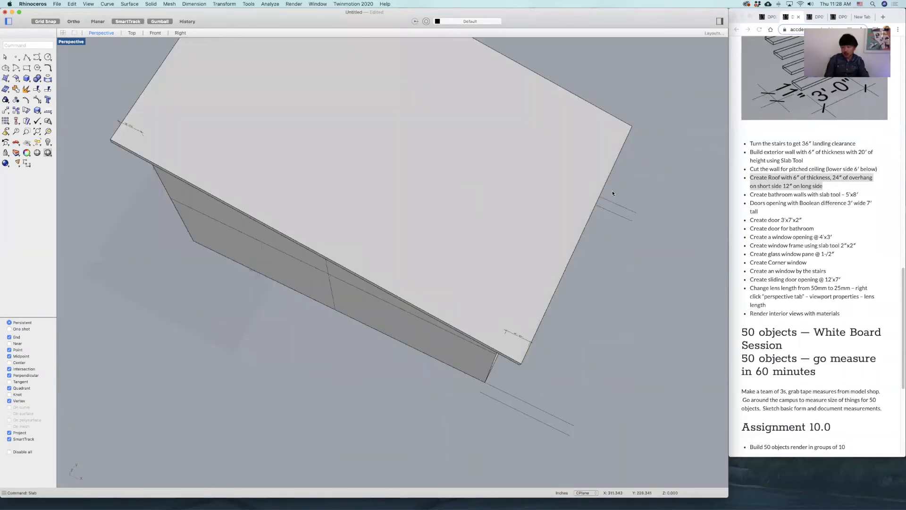
pyautogui.click(784, 198)
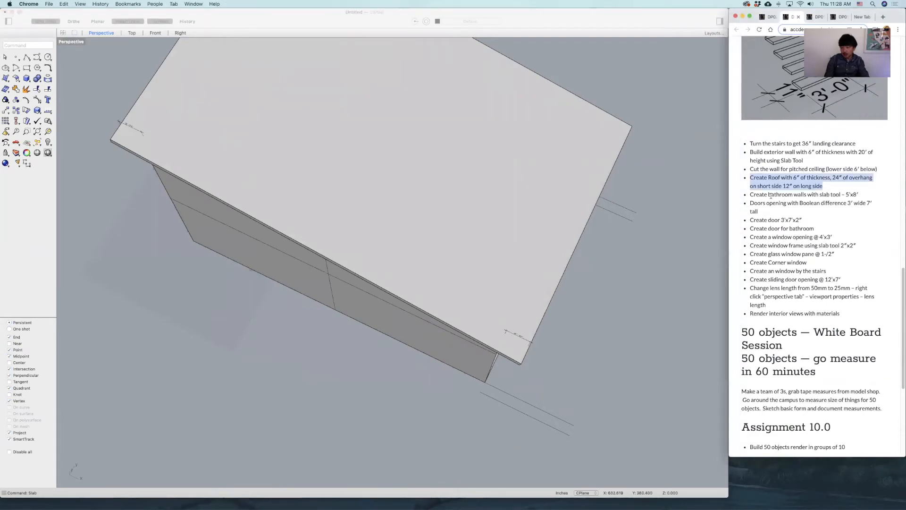
pyautogui.moveTo(771, 195); pyautogui.dragTo(840, 194)
pyautogui.click(452, 169)
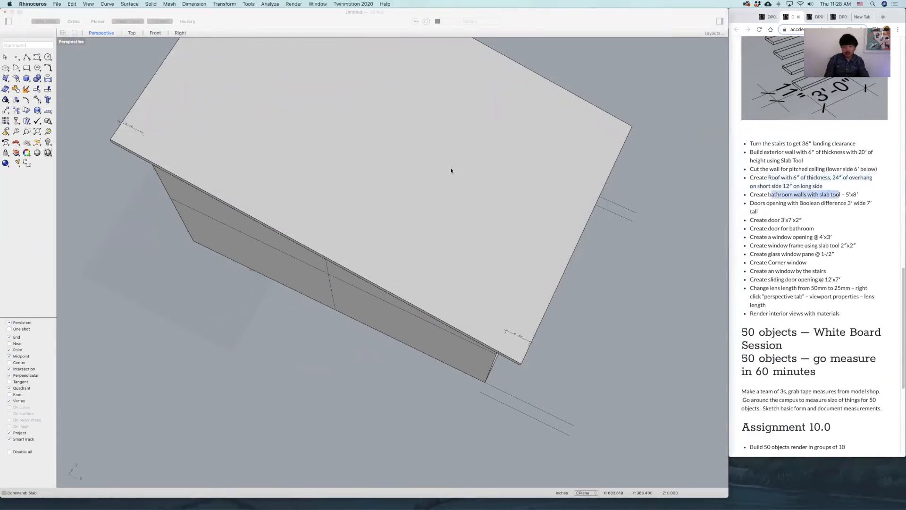
pyautogui.click(413, 181)
pyautogui.write('hide')
pyautogui.press('Return')
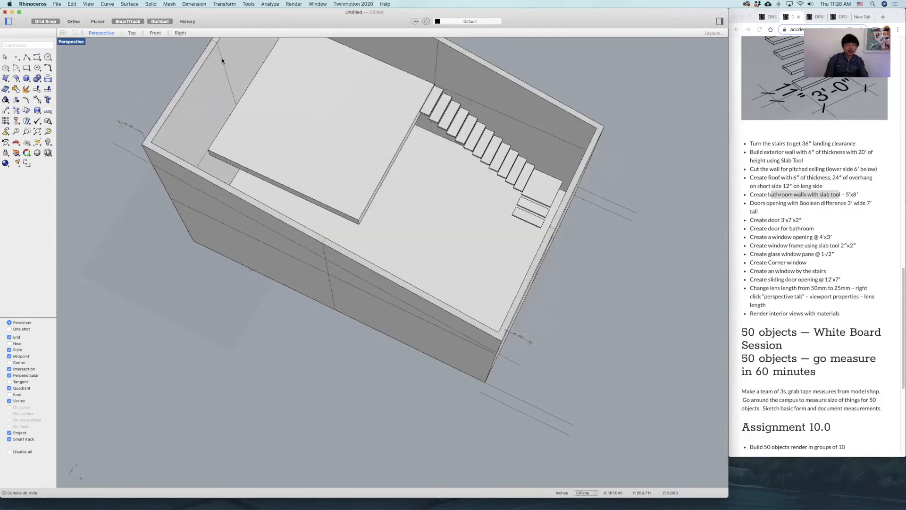
# Draw a three-sided bathroom outline with the Polyline tool in the Top view, 8' deep and 5' wide, open toward the back wall.
pyautogui.doubleClick(74, 42)
pyautogui.scroll(-5, 237, 157)
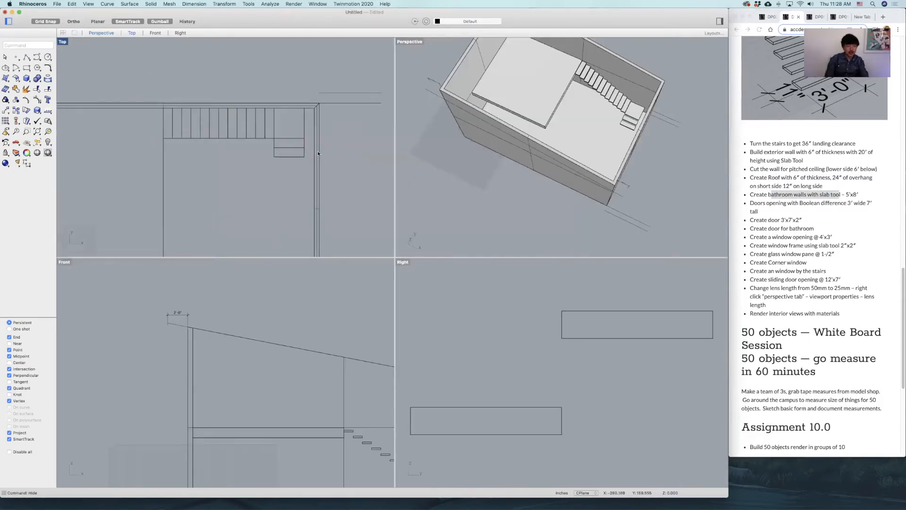
pyautogui.moveTo(261, 175); pyautogui.dragTo(321, 127, button='right')
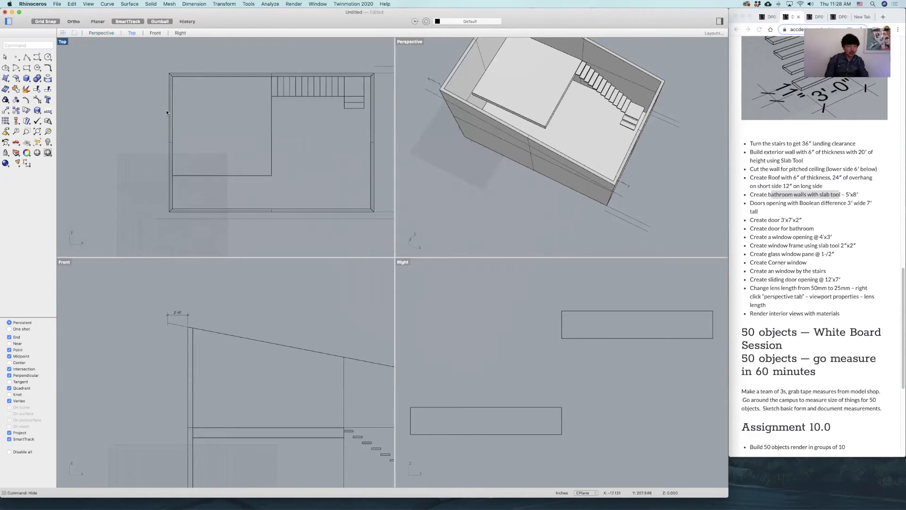
pyautogui.click(27, 57)
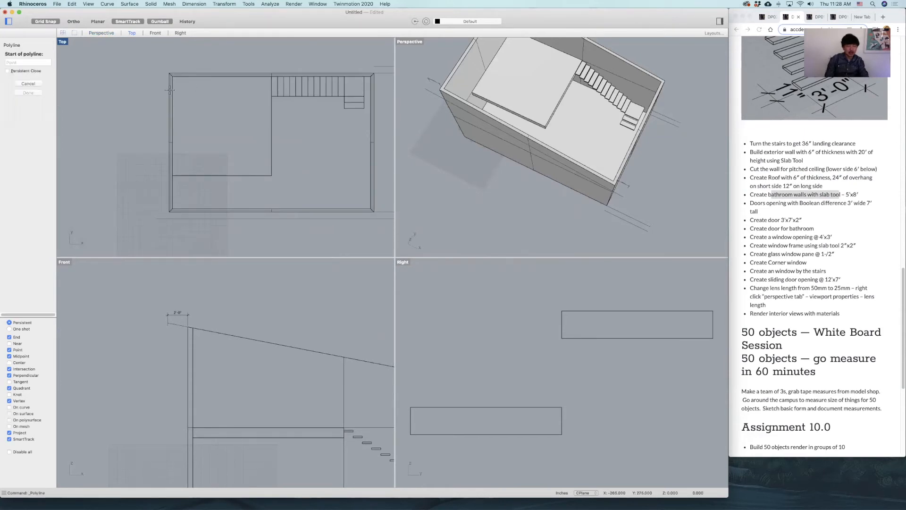
pyautogui.click(199, 89)
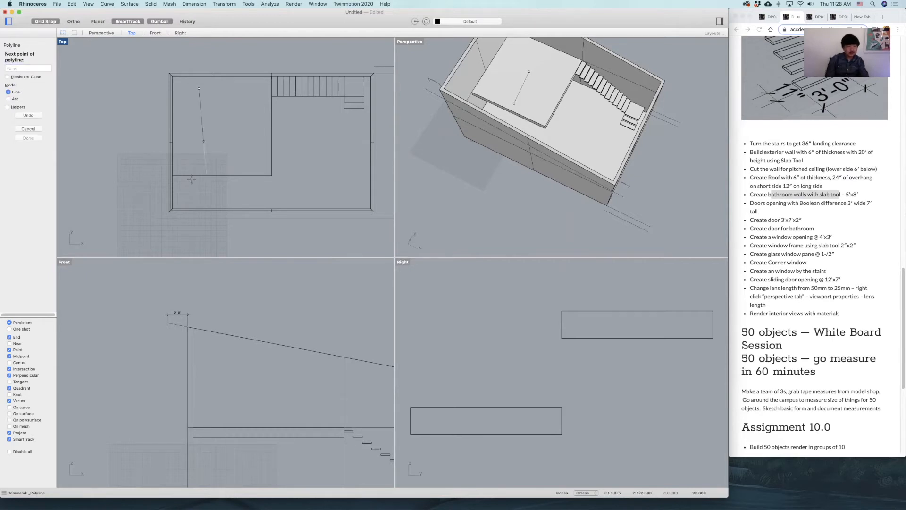
pyautogui.click(199, 141)
pyautogui.write("5'")
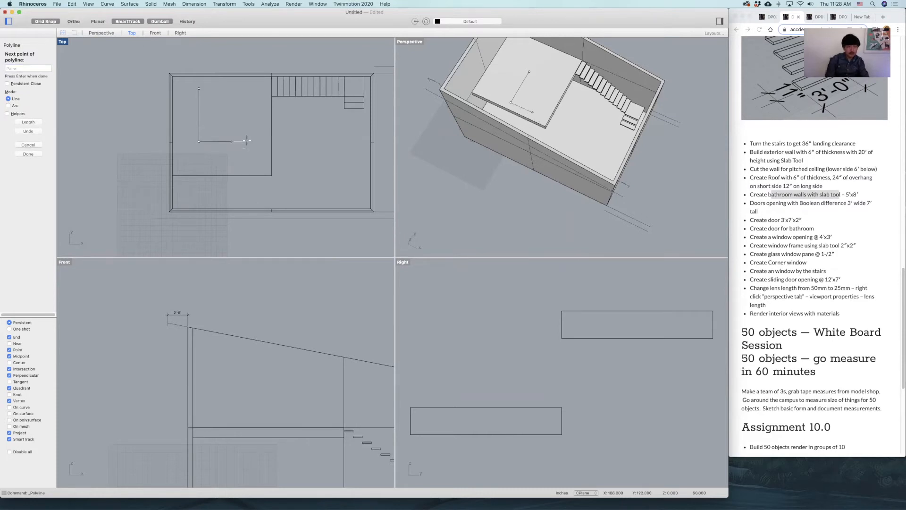
pyautogui.click(231, 141)
pyautogui.write("8'")
pyautogui.press('Return')
pyautogui.keyDown('shift'); pyautogui.click(232, 85); pyautogui.keyUp('shift')
pyautogui.press('Return')
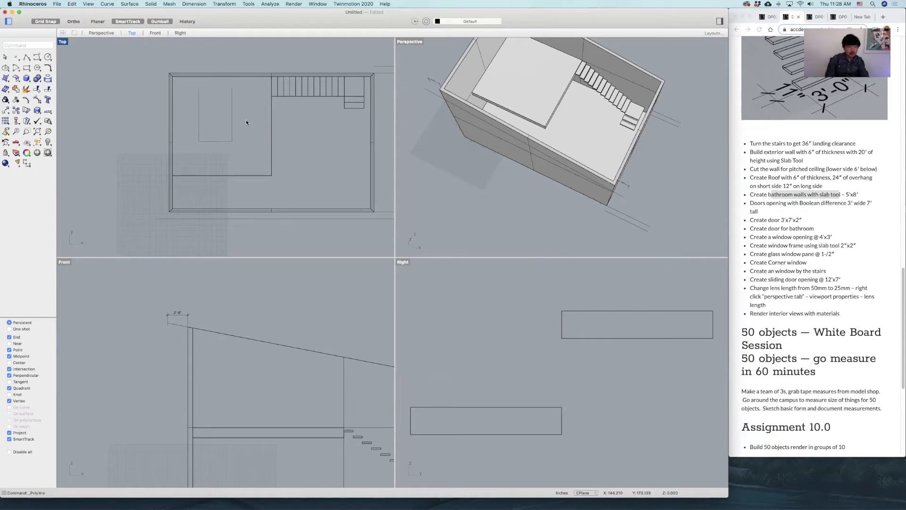
# Move the bathroom outline straight up in the Front view onto the top of the floor slab.
pyautogui.click(225, 144)
pyautogui.scroll(-3, 289, 375)
pyautogui.scroll(5, 262, 374)
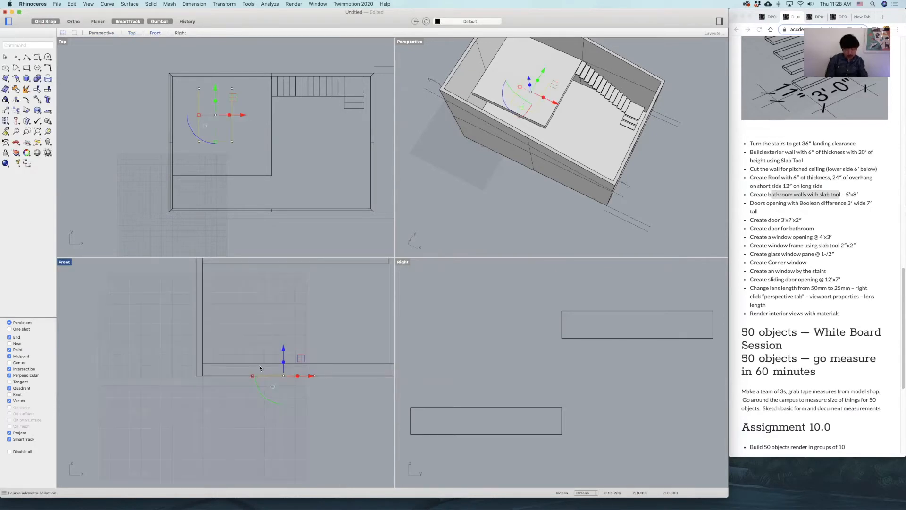
pyautogui.write('m')
pyautogui.press('Return')
pyautogui.click(252, 376)
pyautogui.click(252, 364)
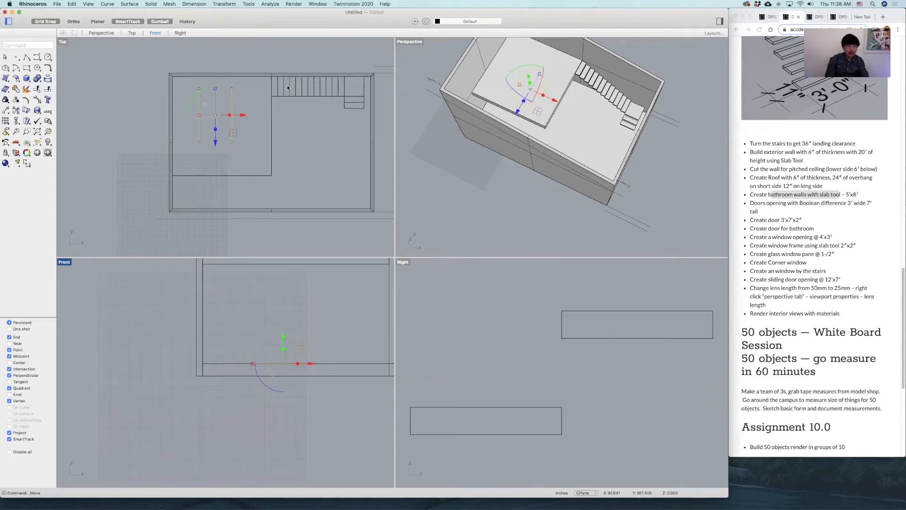
# Move the bathroom outline in the Top view against the back wall, flush with the loft edge beside the stairs.
pyautogui.moveTo(287, 87); pyautogui.dragTo(295, 124, button='right')
pyautogui.write('m')
pyautogui.press('Return')
pyautogui.click(244, 120)
pyautogui.scroll(8, 294, 109)
pyautogui.click(273, 105)
pyautogui.scroll(-5, 264, 217)
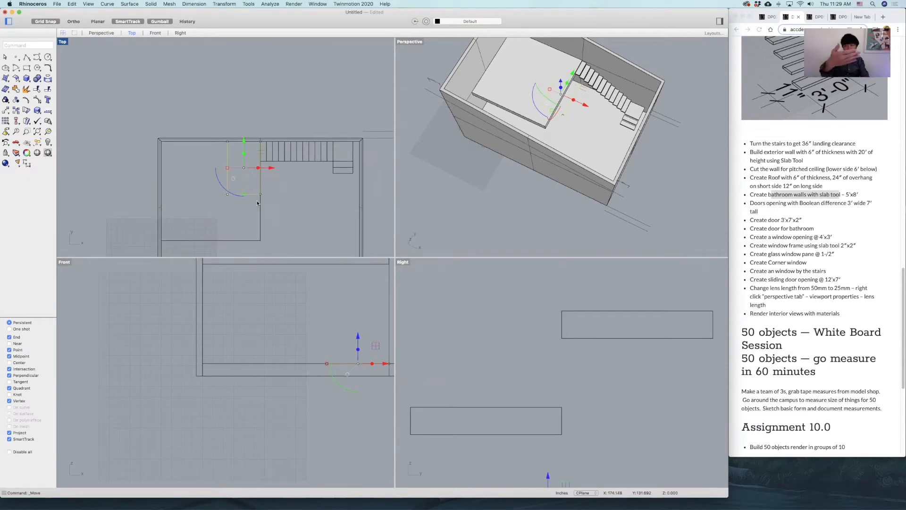
# Start a slab from the bathroom outline with a 6-inch thickness, offset toward the inside.
pyautogui.click(281, 85)
pyautogui.scroll(-6, 244, 173)
pyautogui.scroll(6, 233, 178)
pyautogui.click(260, 168)
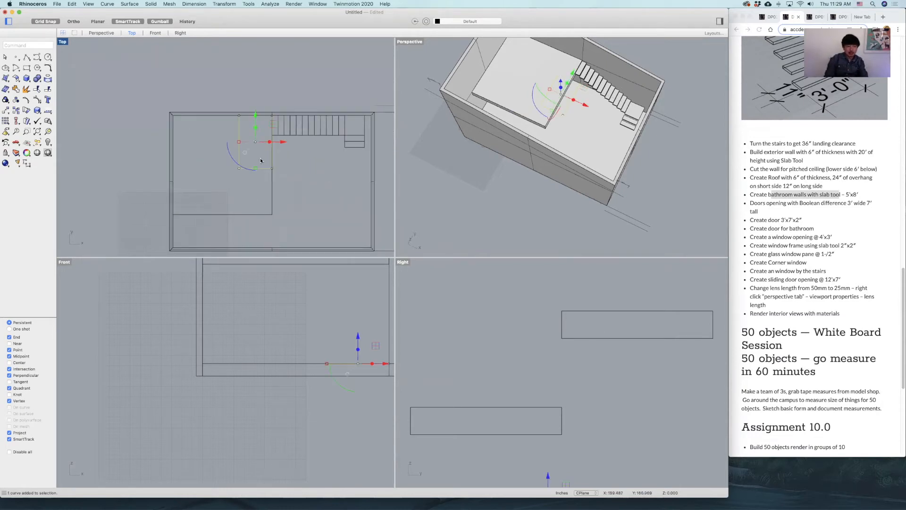
pyautogui.write('slab')
pyautogui.press('Return')
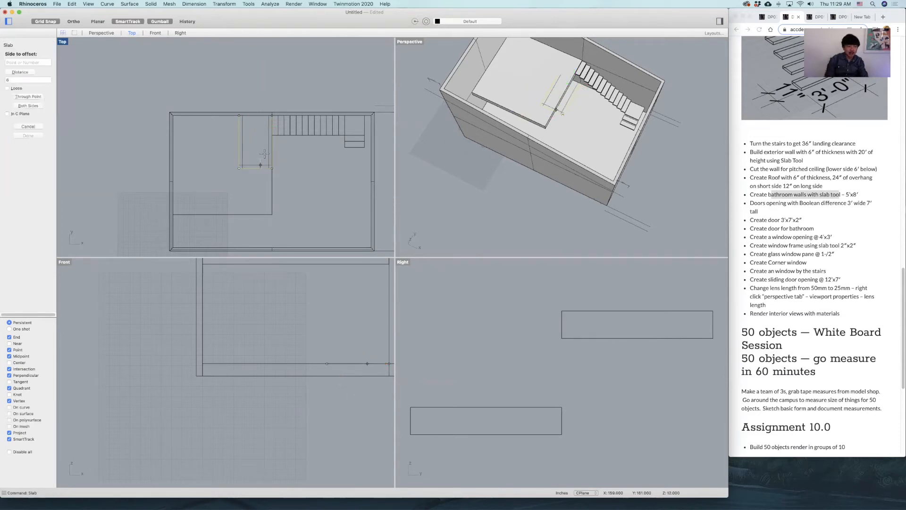
pyautogui.scroll(2, 262, 162)
pyautogui.scroll(3, 262, 162)
pyautogui.click(262, 162)
# Raise the bathroom walls in the Front view to the underside of the loft floor.
pyautogui.scroll(3, 335, 321)
pyautogui.moveTo(300, 324); pyautogui.dragTo(250, 331, button='right')
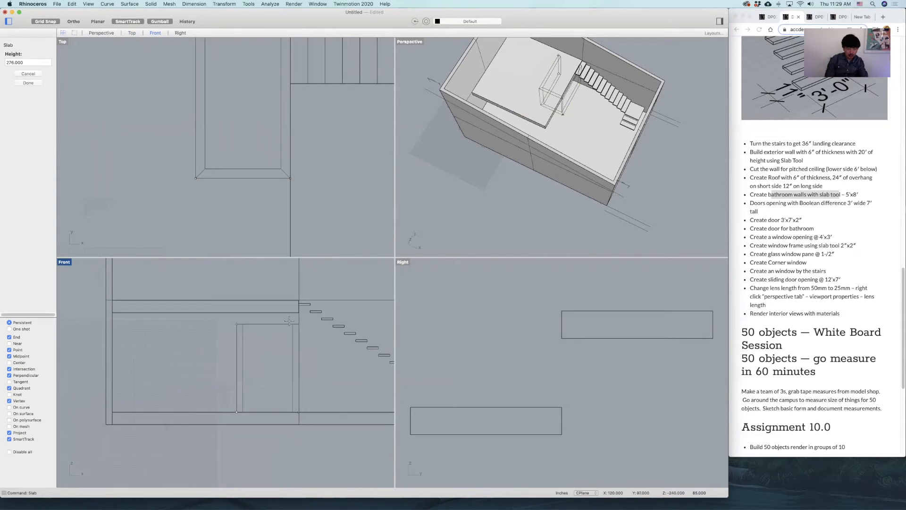
pyautogui.click(297, 313)
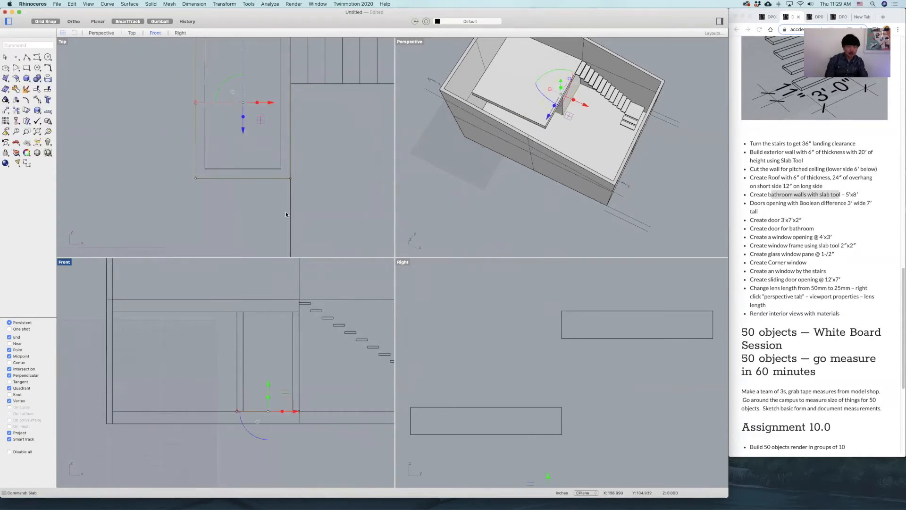
# Dimension the bathroom's long outer side in the Top view, from the back wall to its front corner.
pyautogui.click(136, 166)
pyautogui.scroll(-2, 141, 128)
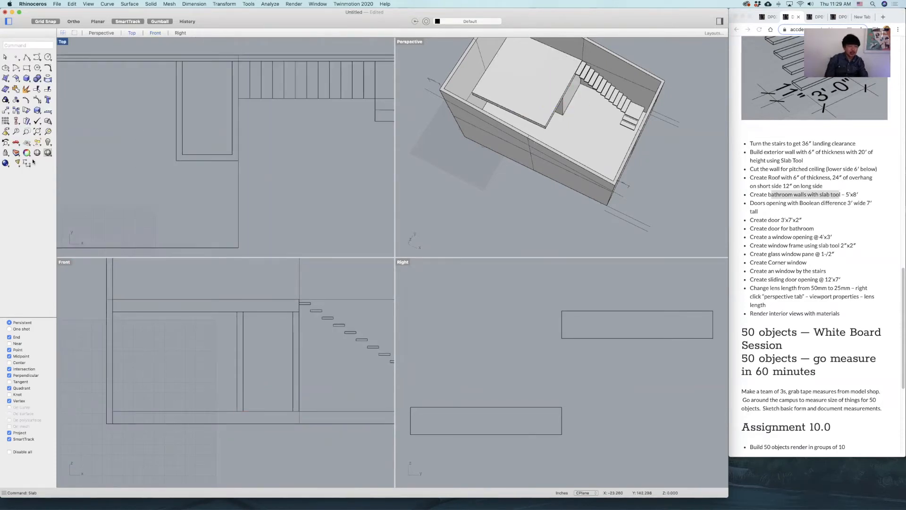
pyautogui.click(31, 162)
pyautogui.click(176, 62)
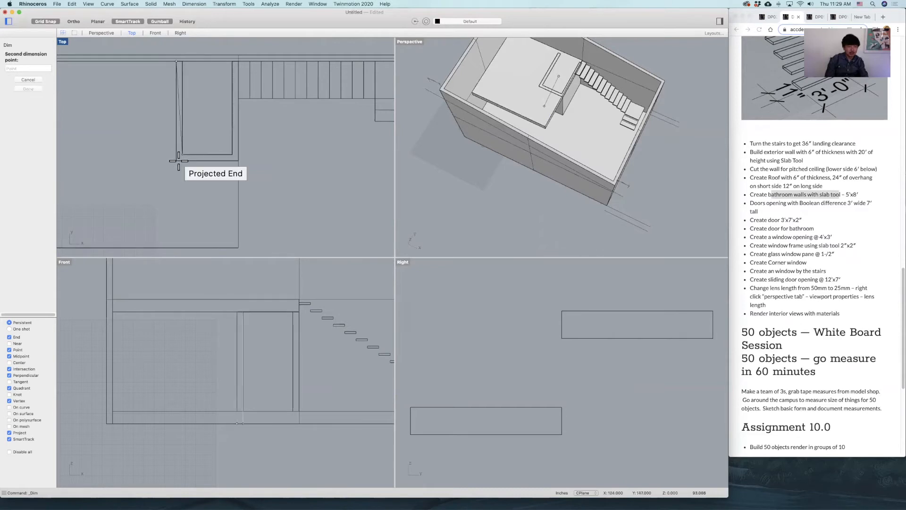
pyautogui.click(176, 161)
pyautogui.click(145, 159)
# Dimension the bathroom's width along its front wall, and check both dimensions in an enlarged Top view.
pyautogui.press('Return')
pyautogui.click(176, 161)
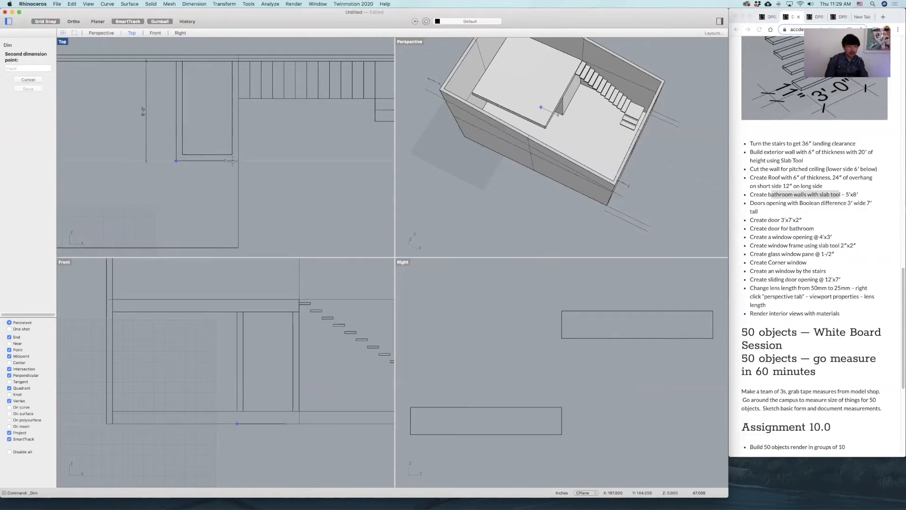
pyautogui.click(238, 161)
pyautogui.click(208, 192)
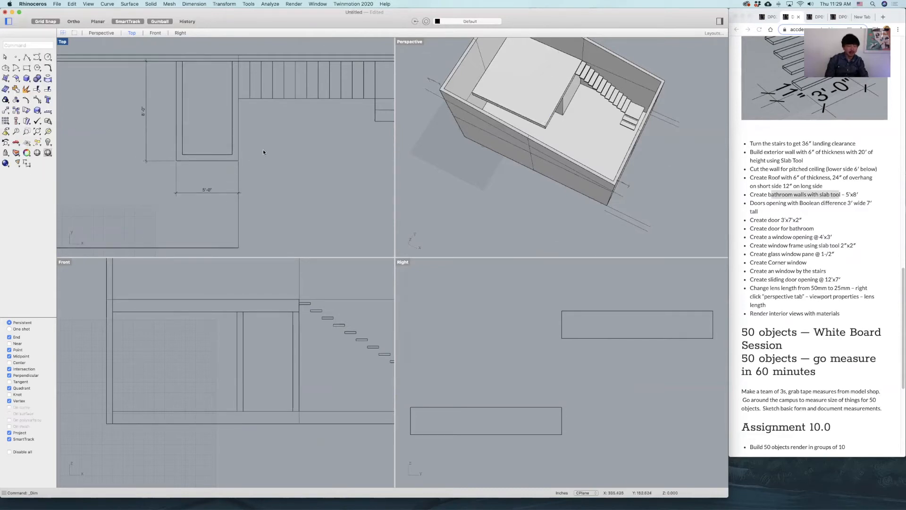
pyautogui.doubleClick(62, 42)
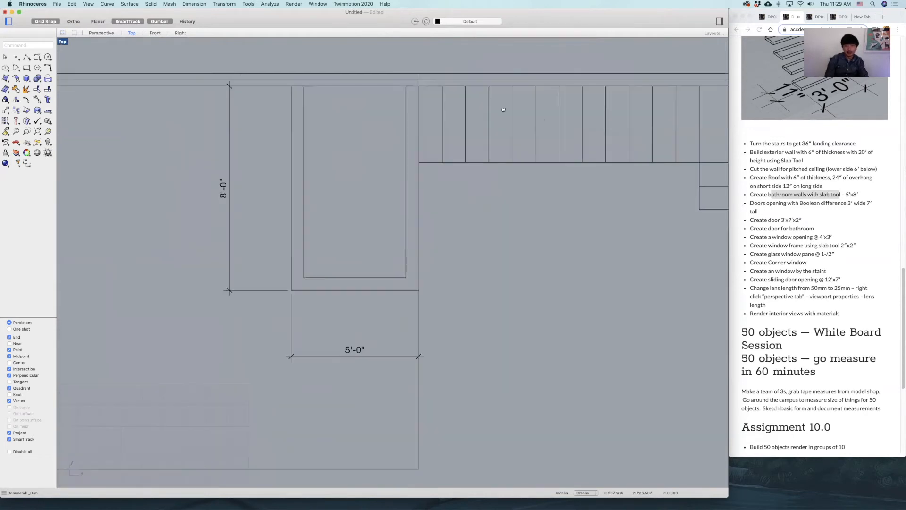
pyautogui.doubleClick(62, 42)
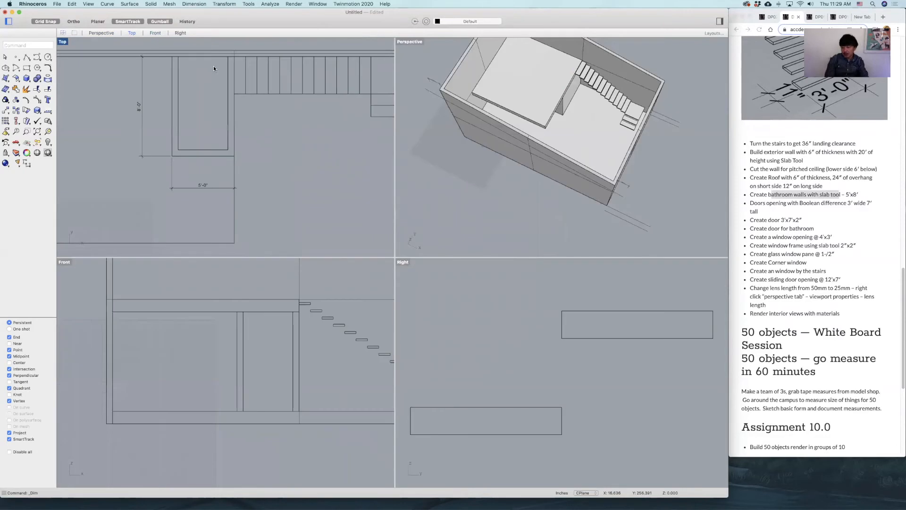
# Inspect the house in the Perspective view and highlight the 3' wide 7' tall door opening size on the assignment page.
pyautogui.click(476, 196)
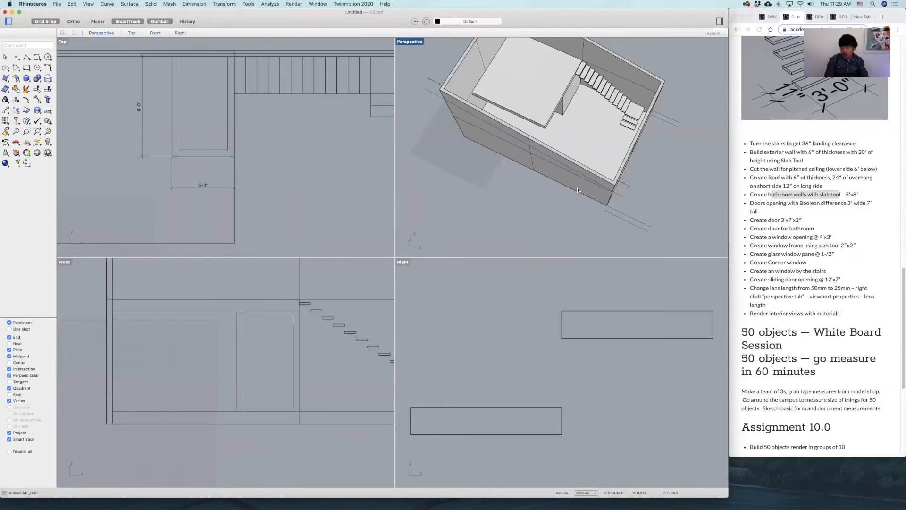
pyautogui.moveTo(662, 202); pyautogui.dragTo(587, 214, button='right')
pyautogui.moveTo(847, 203); pyautogui.dragTo(873, 202)
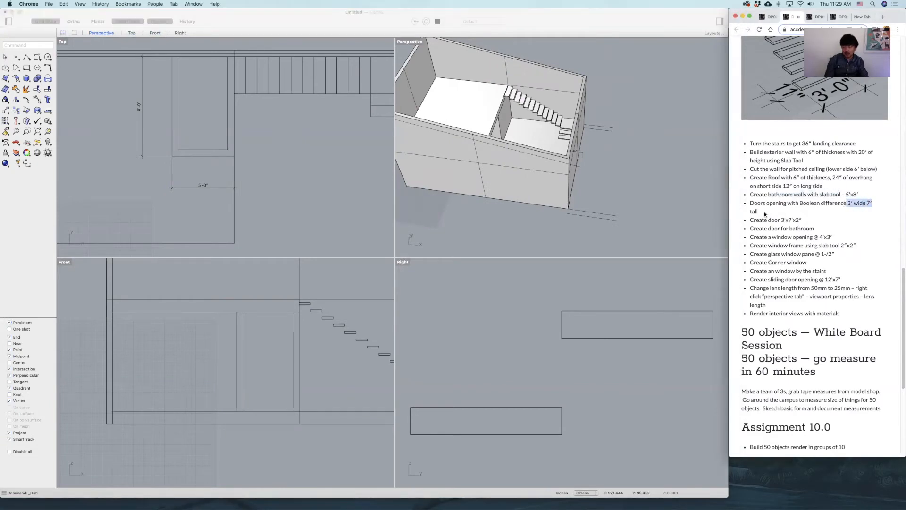
pyautogui.click(481, 236)
# Start a door-opening box in the Front view from the floor level at the loft edge, with a 3' by 7' base.
pyautogui.scroll(-10, 334, 368)
pyautogui.moveTo(333, 370); pyautogui.dragTo(309, 359, button='right')
pyautogui.scroll(8, 308, 359)
pyautogui.scroll(3, 308, 360)
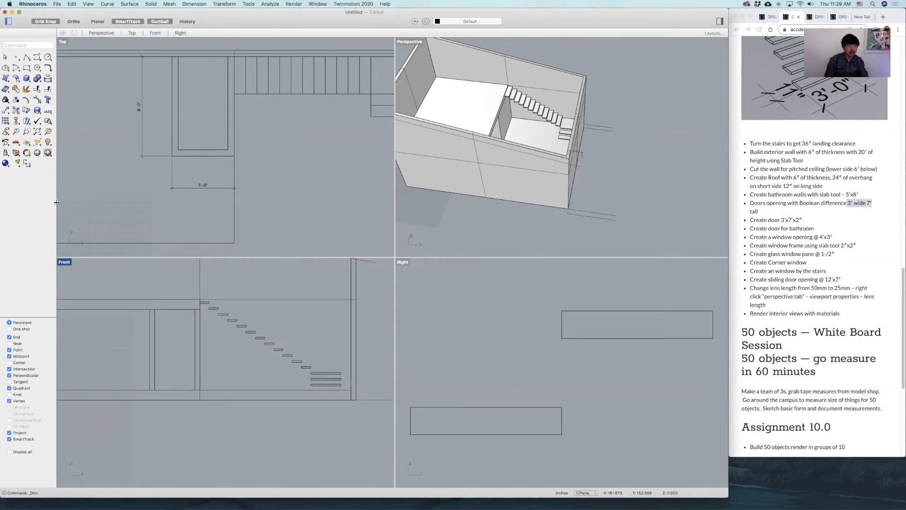
pyautogui.click(27, 78)
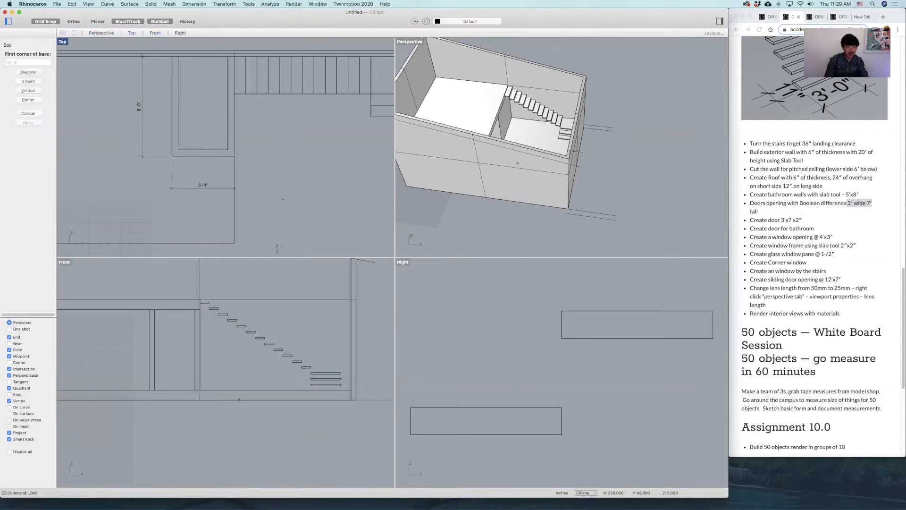
pyautogui.click(200, 390)
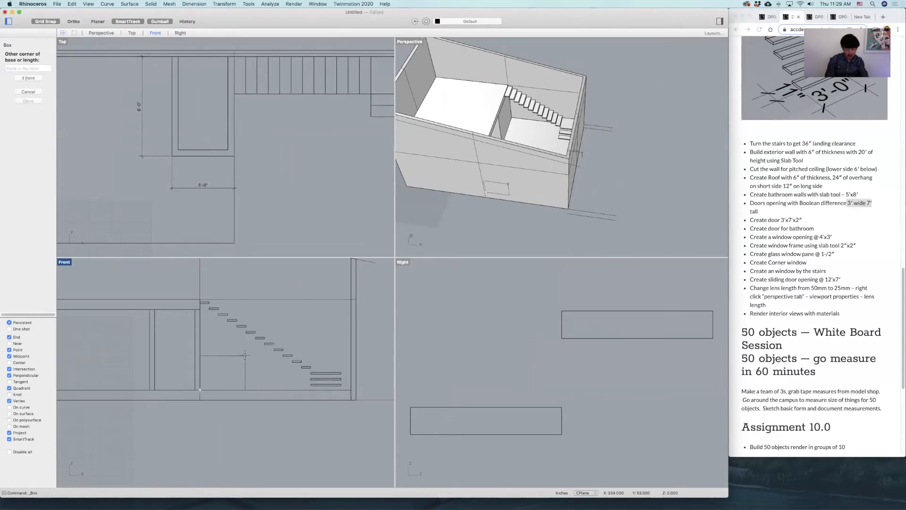
pyautogui.write("3'")
pyautogui.press('Return')
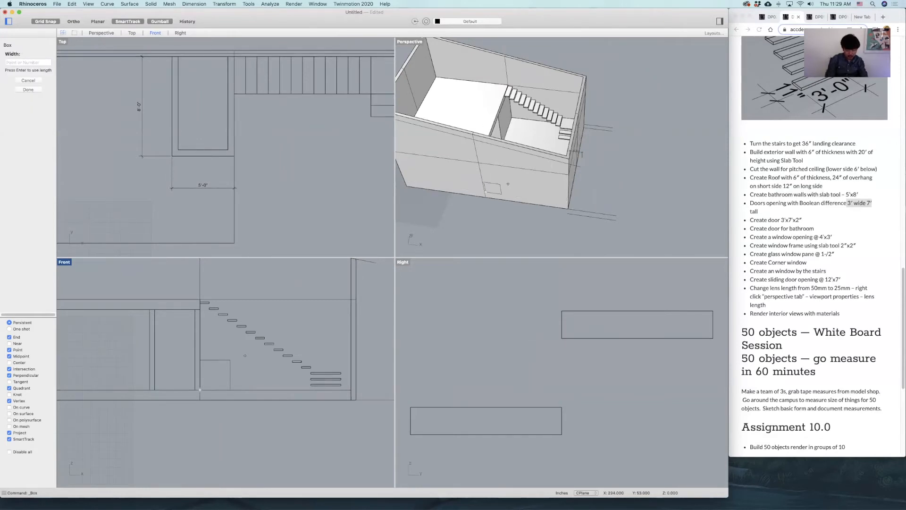
pyautogui.write("7'")
pyautogui.press('Return')
# Extend the door box outward from the front wall, and shift it inward so it passes through the wall.
pyautogui.moveTo(482, 215); pyautogui.dragTo(418, 199, button='right')
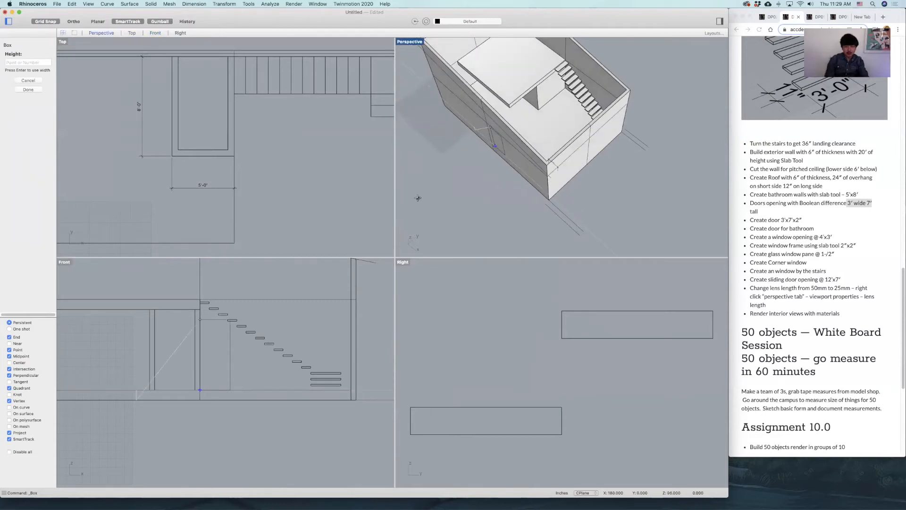
pyautogui.click(488, 116)
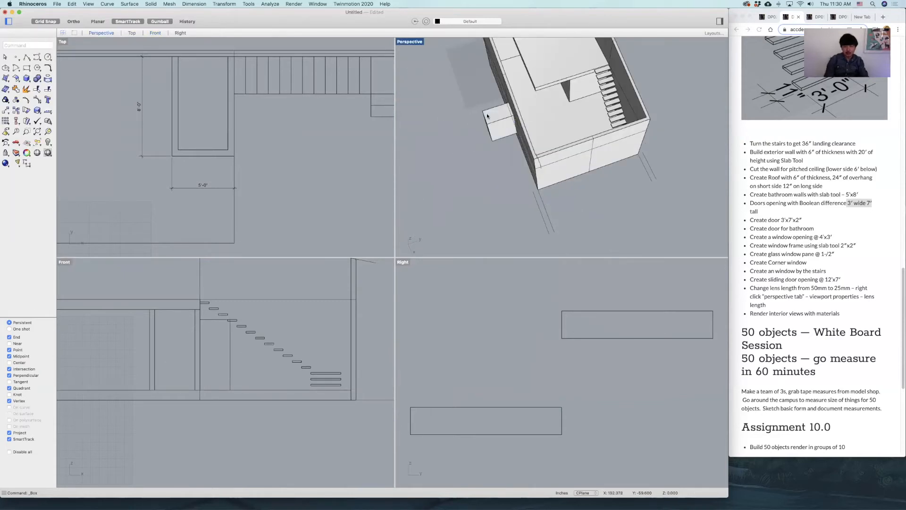
pyautogui.click(487, 116)
pyautogui.moveTo(518, 118); pyautogui.dragTo(536, 115)
# Move the door box along the floor in the Front view until its lower corner lines up with the stair landing's outer edge.
pyautogui.moveTo(491, 161); pyautogui.dragTo(573, 107, button='right')
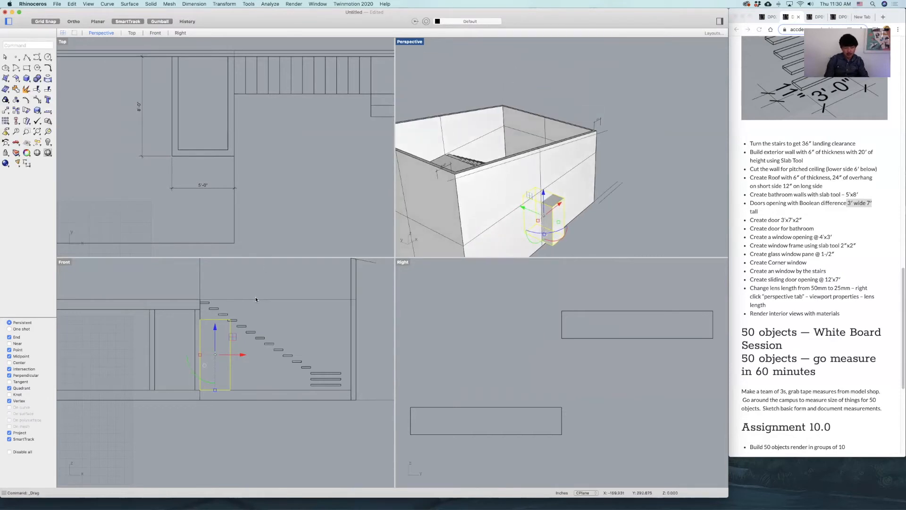
pyautogui.scroll(-3, 255, 299)
pyautogui.moveTo(580, 148)
pyautogui.mouseDown(button='right')
pyautogui.moveTo(600, 161)
pyautogui.moveTo(581, 153)
pyautogui.mouseUp(button='right')
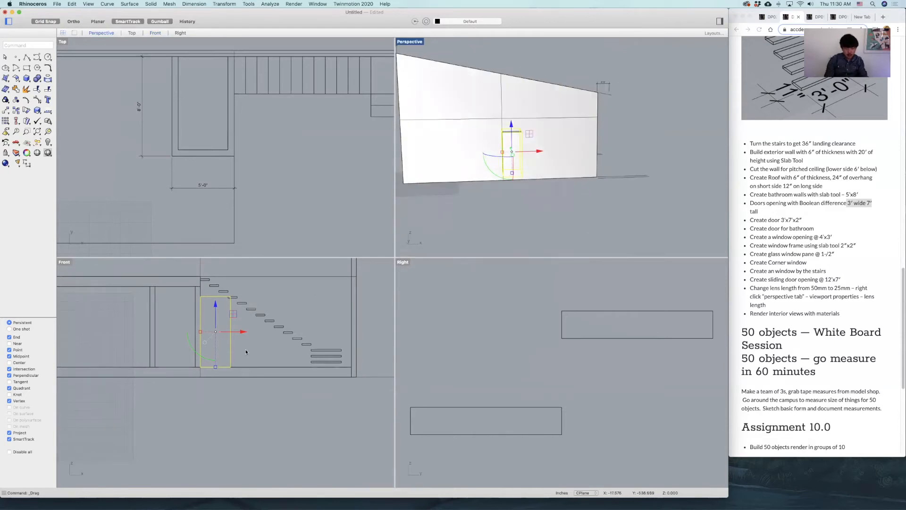
pyautogui.write('m')
pyautogui.press('Return')
pyautogui.click(230, 366)
pyautogui.scroll(10, 331, 367)
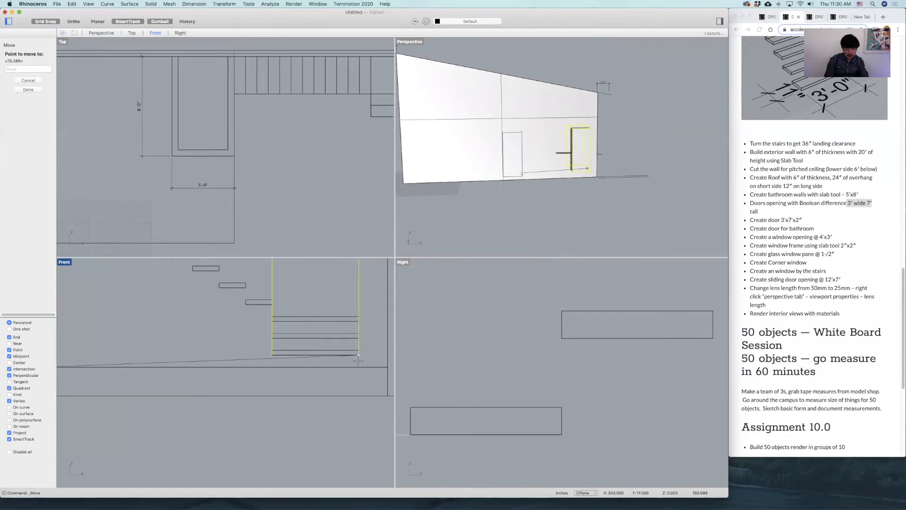
pyautogui.click(359, 366)
pyautogui.click(327, 300)
# Copy the door box in the Top view to the bathroom's 5' end wall, centred on the wall's inner face.
pyautogui.moveTo(593, 197); pyautogui.dragTo(529, 223, button='right')
pyautogui.write('copy')
pyautogui.press('Return')
pyautogui.scroll(-5, 317, 174)
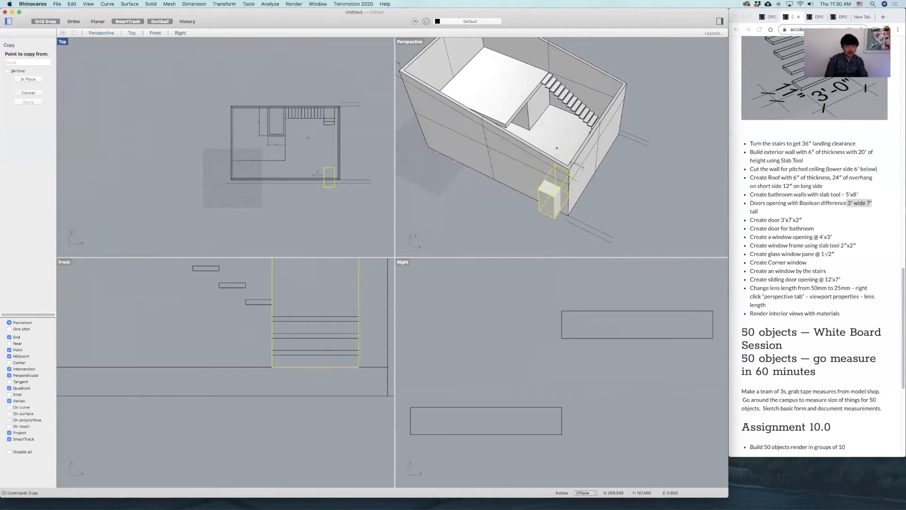
pyautogui.scroll(6, 318, 175)
pyautogui.click(345, 157)
pyautogui.moveTo(217, 76); pyautogui.dragTo(252, 126, button='right')
pyautogui.scroll(2, 251, 125)
pyautogui.scroll(6, 253, 131)
pyautogui.click(253, 124)
pyautogui.rightClick(281, 151)
# Shift the copied door box further into the bathroom so it passes fully through the 5' end wall.
pyautogui.click(281, 151)
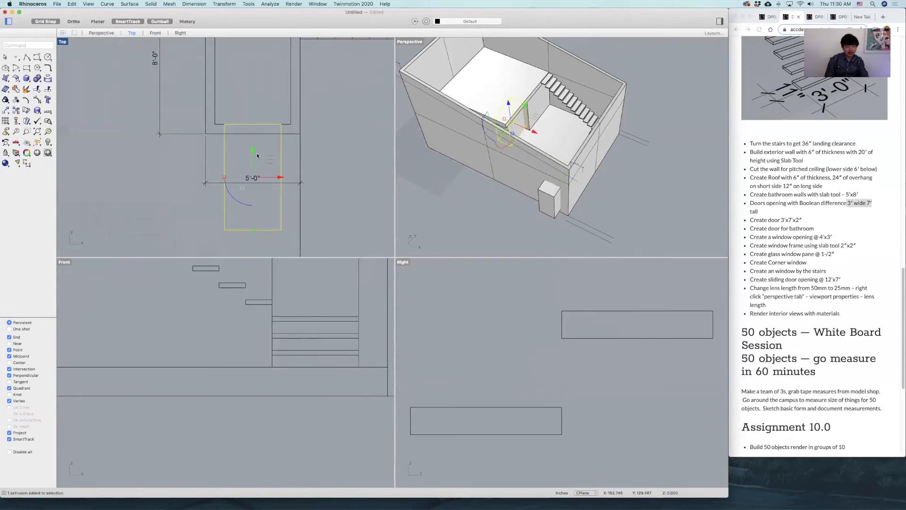
pyautogui.moveTo(254, 156); pyautogui.dragTo(255, 116)
pyautogui.click(625, 66)
pyautogui.moveTo(624, 66); pyautogui.dragTo(515, 144, button='right')
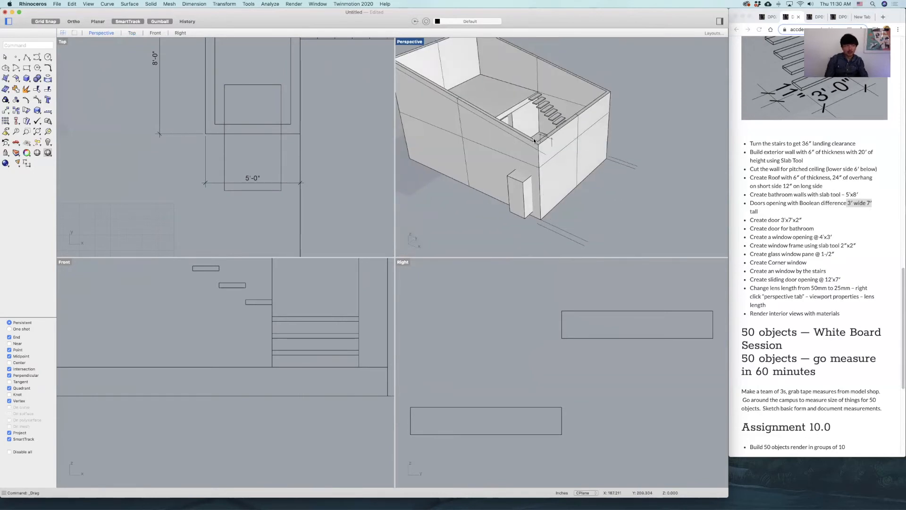
# Cut the front door opening by subtracting the door box from the exterior wall with BooleanDifference, and delete the leftover box.
pyautogui.write('boolean')
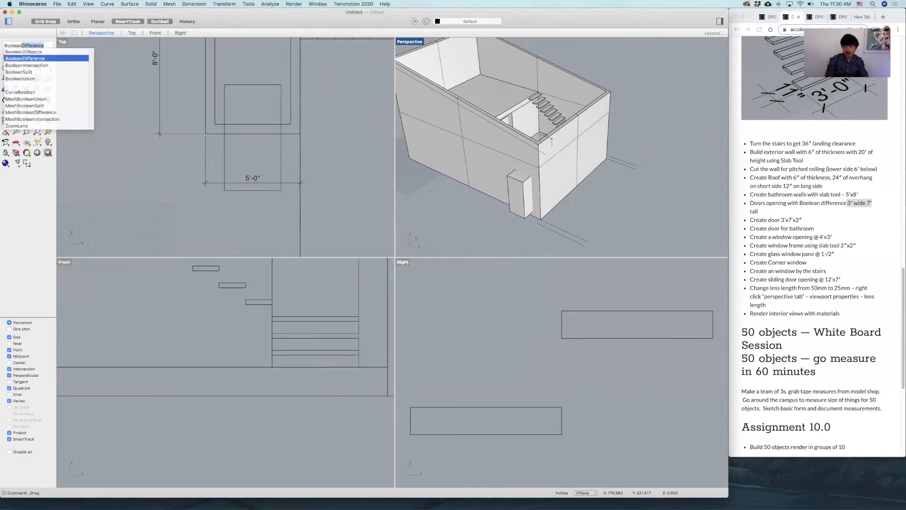
pyautogui.press('Return')
pyautogui.click(502, 155)
pyautogui.press('Return')
pyautogui.click(518, 181)
pyautogui.press('Return')
pyautogui.moveTo(530, 168); pyautogui.dragTo(548, 203, button='right')
pyautogui.click(547, 203)
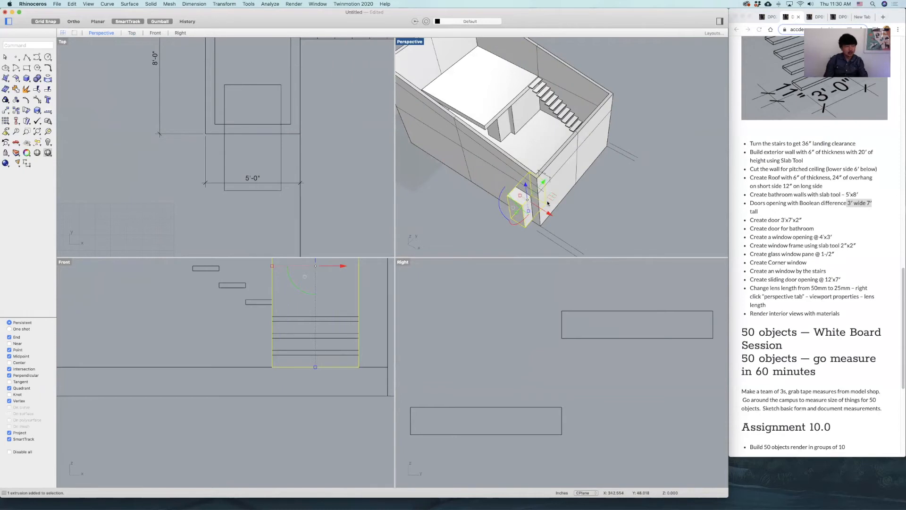
pyautogui.press('Delete')
# Subtract the copied door box from the bathroom walls with BooleanDifference, with the input deleted.
pyautogui.scroll(5, 528, 125)
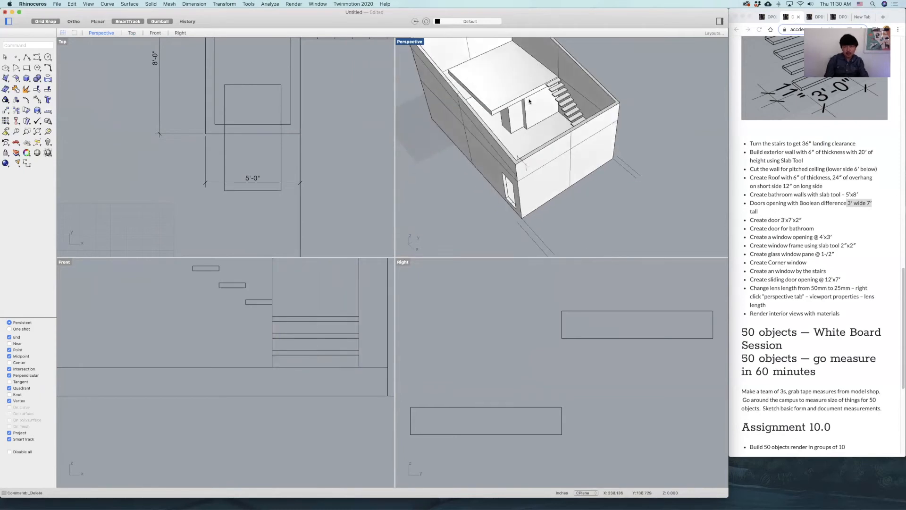
pyautogui.click(505, 132)
pyautogui.press('Return')
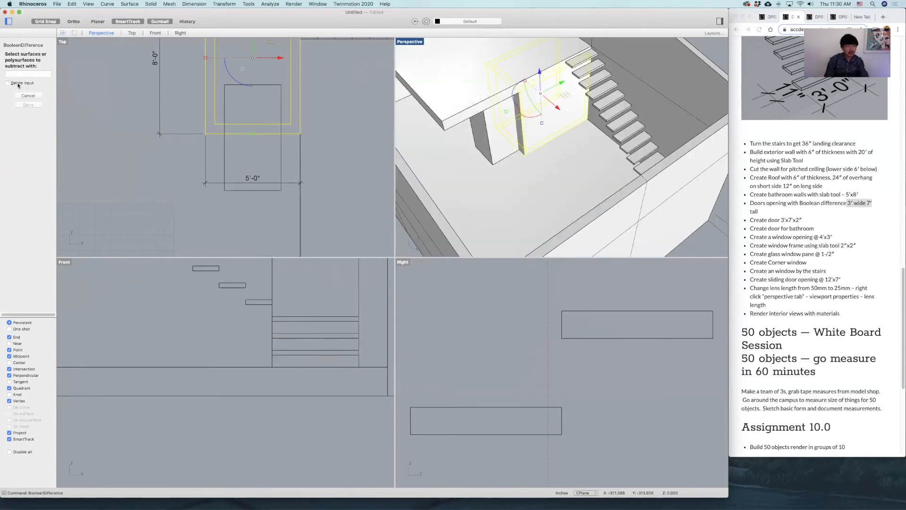
pyautogui.click(486, 130)
pyautogui.press('Return')
pyautogui.moveTo(563, 145); pyautogui.dragTo(558, 140, button='right')
pyautogui.press('Escape')
# Inspect both door openings in the enlarged Perspective view and check the door size on the assignment page.
pyautogui.scroll(-6, 561, 149)
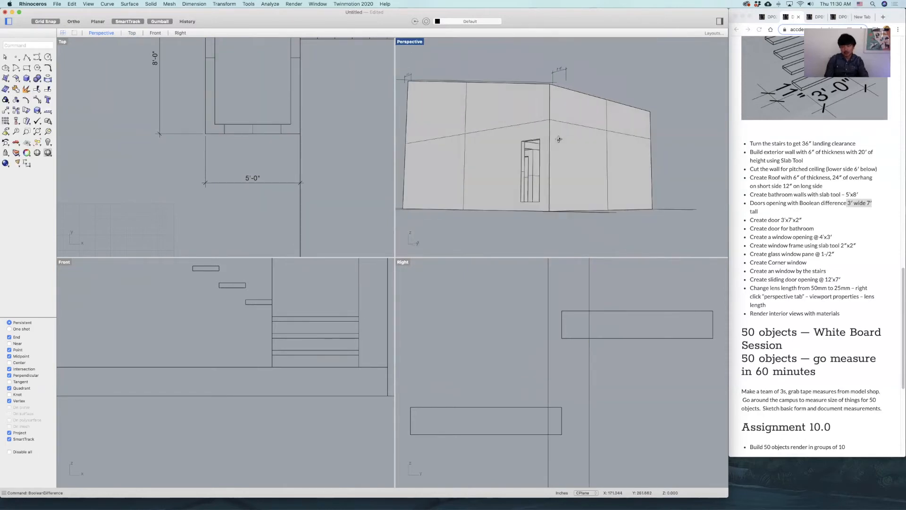
pyautogui.doubleClick(413, 44)
pyautogui.moveTo(440, 184); pyautogui.dragTo(721, 194, button='right')
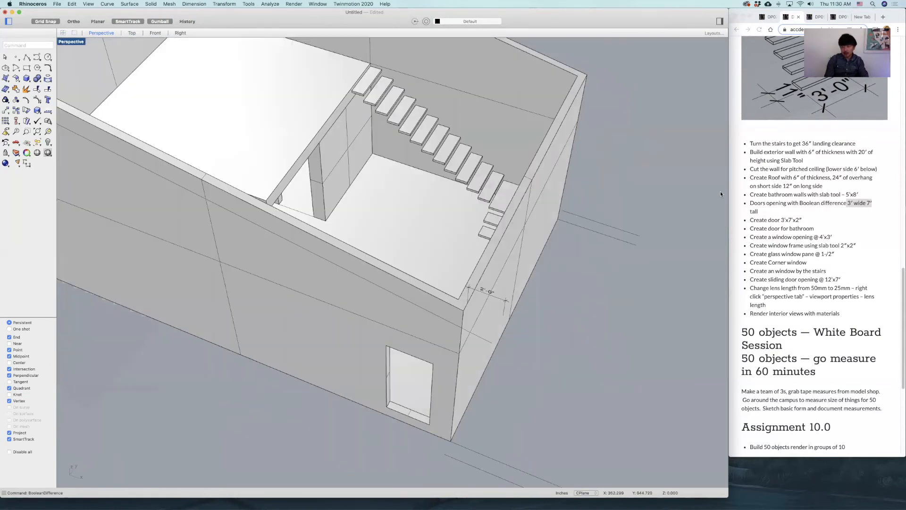
pyautogui.click(783, 221)
pyautogui.click(625, 227)
pyautogui.keyDown('shift'); pyautogui.moveTo(624, 225); pyautogui.dragTo(617, 196, button='right'); pyautogui.keyUp('shift')
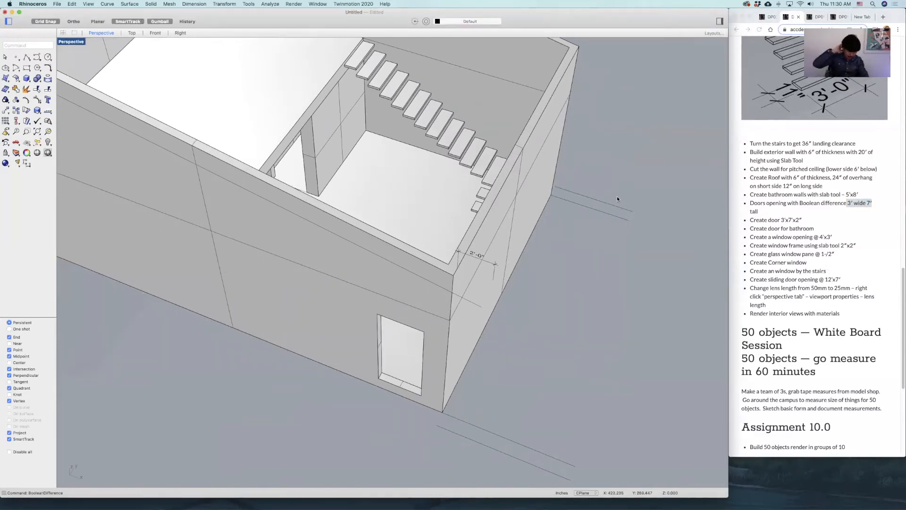
pyautogui.doubleClick(72, 42)
# Create a door slab 3' wide, 7' tall and 2" thick in the Front view, starting at the front opening's lower corner.
pyautogui.scroll(-8, 230, 342)
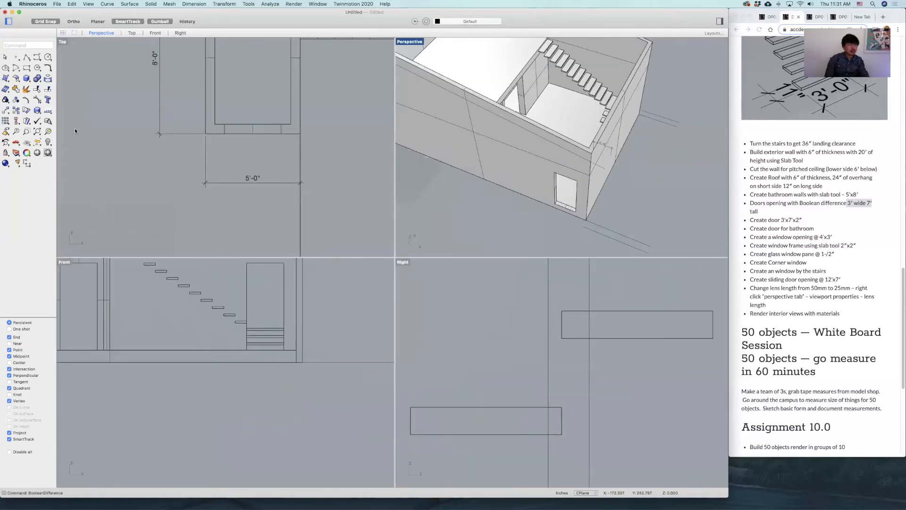
pyautogui.click(26, 80)
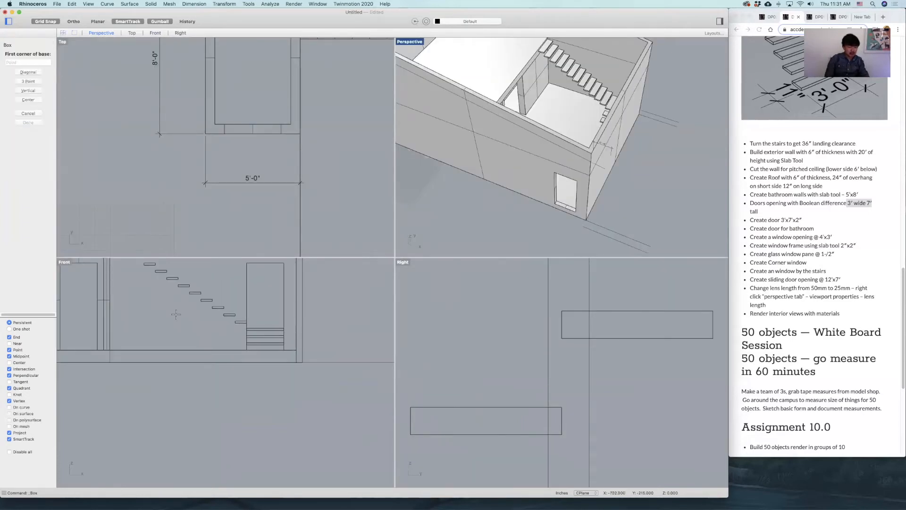
pyautogui.click(246, 350)
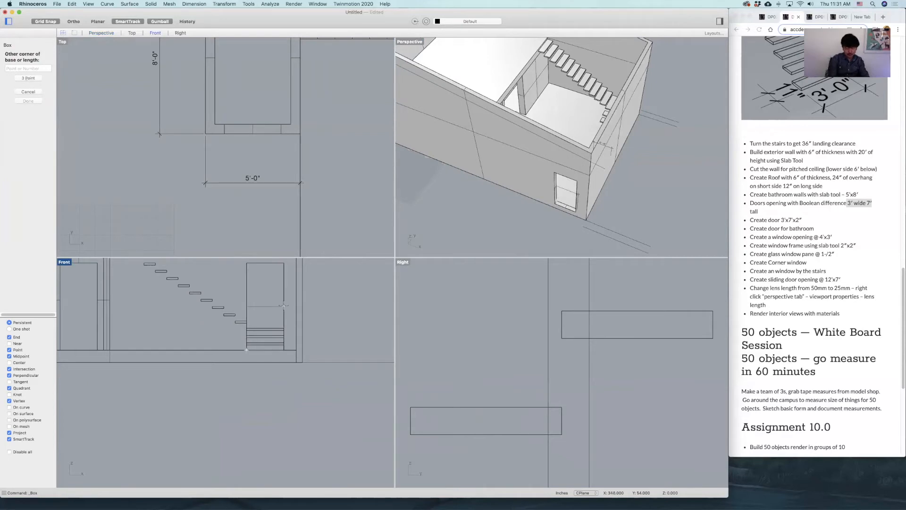
pyautogui.write('3')
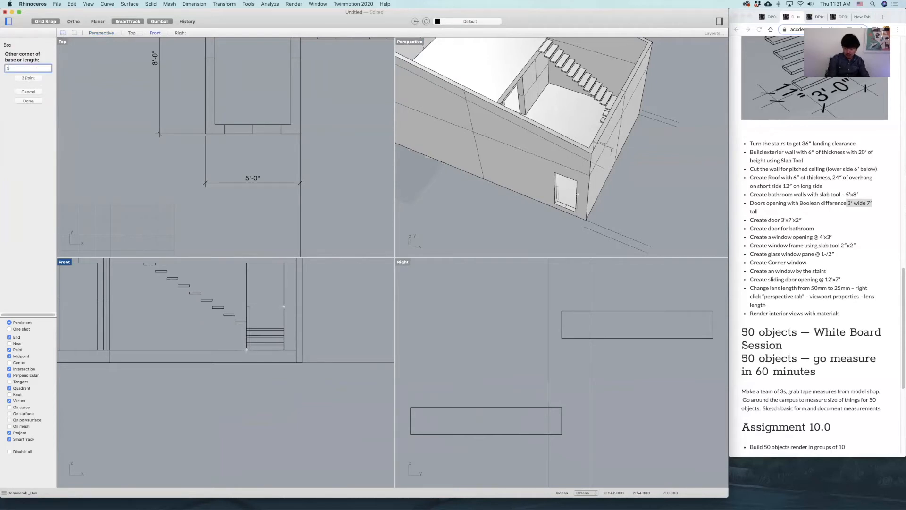
pyautogui.press('Return')
pyautogui.write('7')
pyautogui.press('Return')
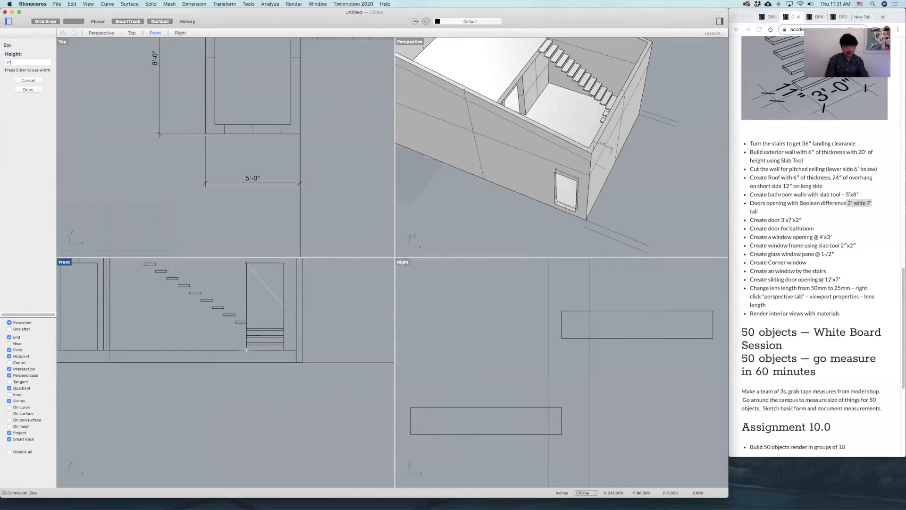
pyautogui.press('Return')
# Move the door slab in the Top view from its end midpoint to the middle of the front wall's thickness.
pyautogui.click(565, 191)
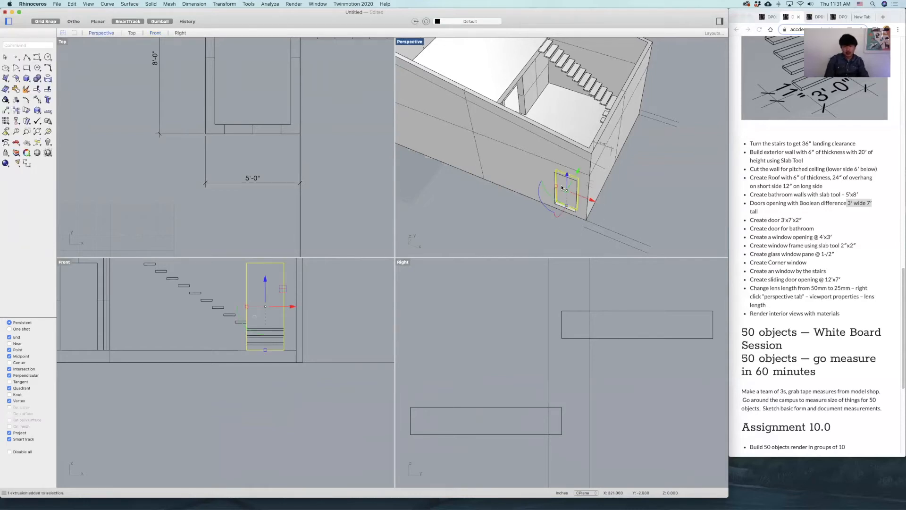
pyautogui.scroll(-10, 293, 148)
pyautogui.moveTo(330, 198); pyautogui.dragTo(307, 151, button='right')
pyautogui.scroll(15, 316, 163)
pyautogui.moveTo(314, 192); pyautogui.dragTo(313, 163, button='right')
pyautogui.write('m')
pyautogui.press('Return')
pyautogui.scroll(10, 303, 159)
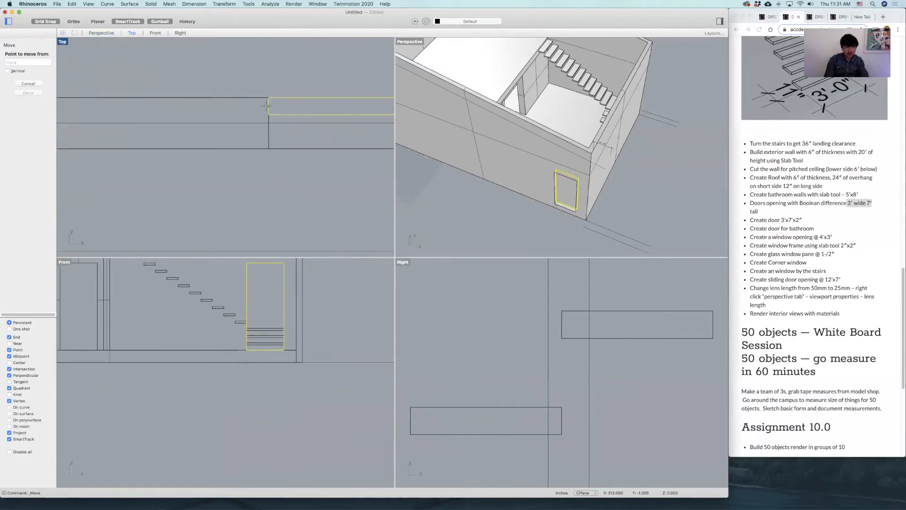
pyautogui.click(269, 106)
pyautogui.click(268, 123)
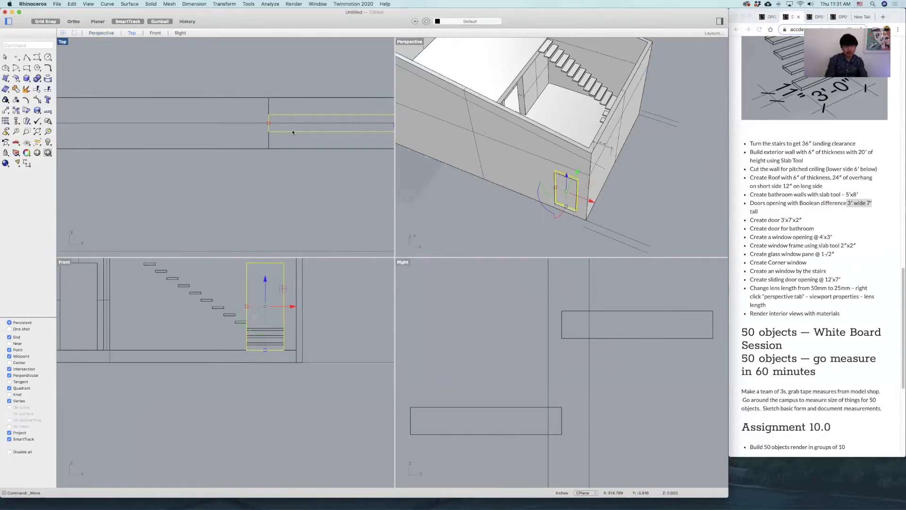
# Copy the door slab from its end midpoint into the middle of the bathroom opening, and delete the stray extra copy.
pyautogui.write('copy')
pyautogui.press('Return')
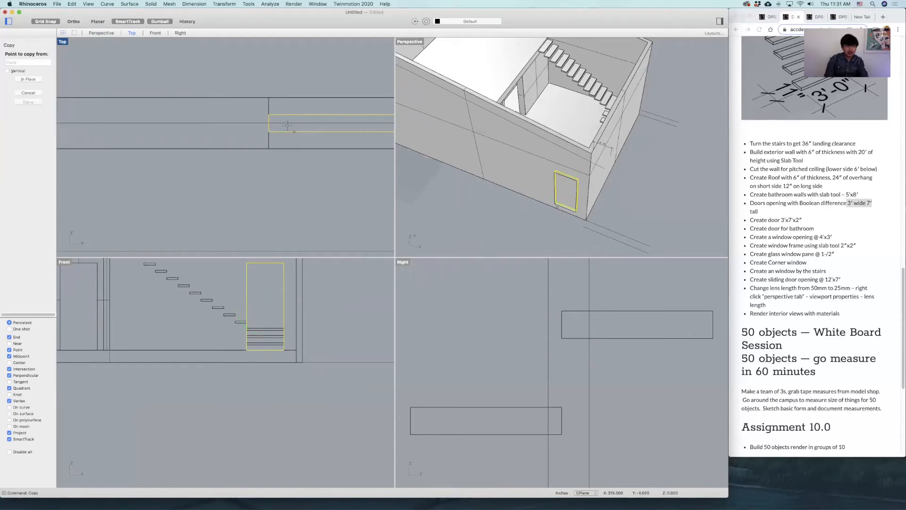
pyautogui.click(268, 123)
pyautogui.scroll(-5, 264, 122)
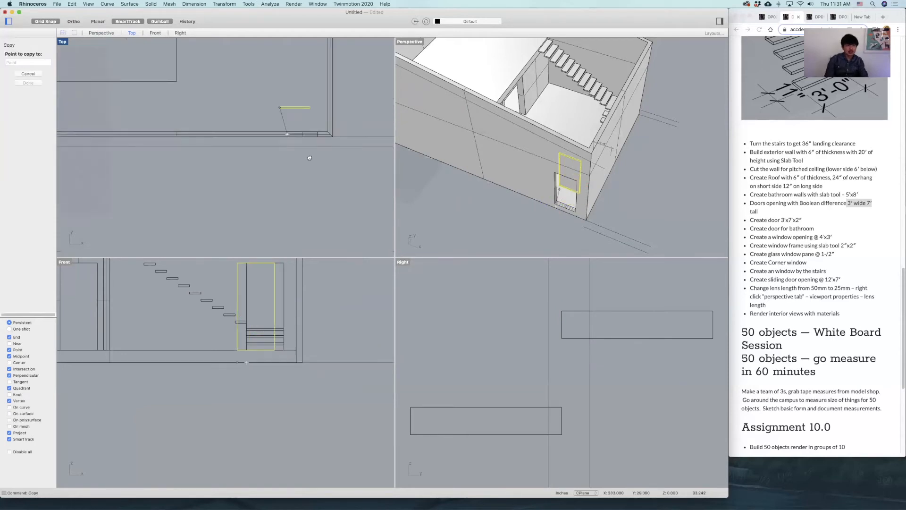
pyautogui.scroll(4, 261, 109)
pyautogui.click(237, 118)
pyautogui.click(274, 86)
pyautogui.press('Return')
pyautogui.click(275, 87)
pyautogui.press('Delete')
# Display the layer list and move both the front and bathroom door slabs to Layer 01.
pyautogui.click(646, 153)
pyautogui.moveTo(646, 152); pyautogui.dragTo(648, 153, button='right')
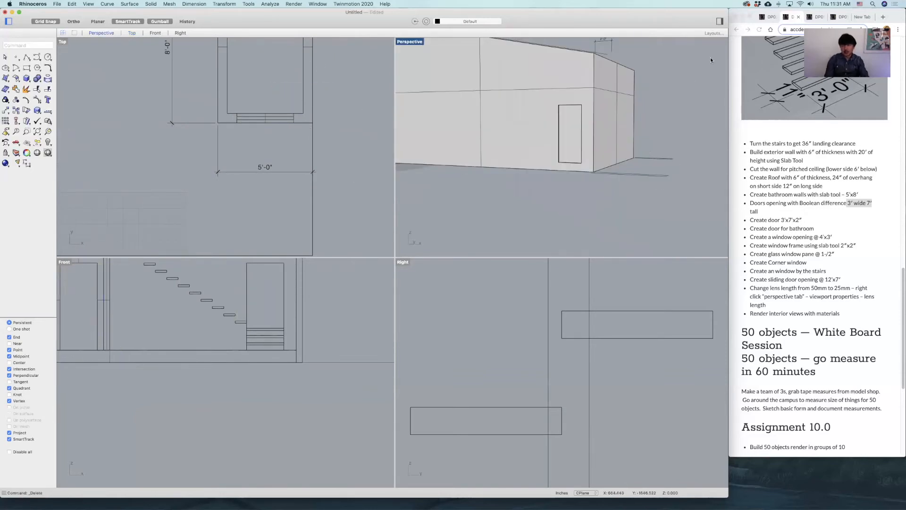
pyautogui.click(719, 22)
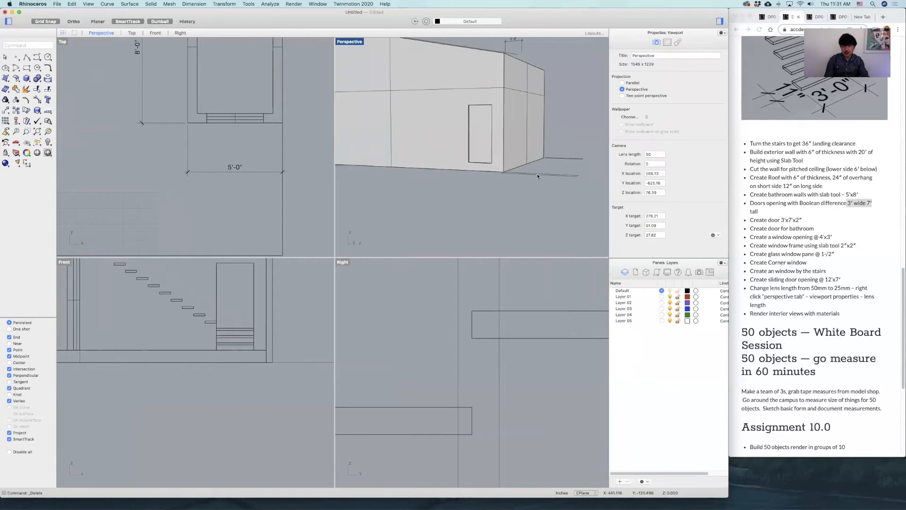
pyautogui.moveTo(539, 176); pyautogui.dragTo(534, 192, button='right')
pyautogui.keyDown('shift'); pyautogui.moveTo(487, 156); pyautogui.dragTo(503, 211, button='right'); pyautogui.keyUp('shift')
pyautogui.click(504, 211)
pyautogui.moveTo(481, 146); pyautogui.dragTo(460, 129, button='right')
pyautogui.scroll(5, 441, 148)
pyautogui.scroll(5, 460, 129)
pyautogui.keyDown('shift'); pyautogui.click(460, 129); pyautogui.keyUp('shift')
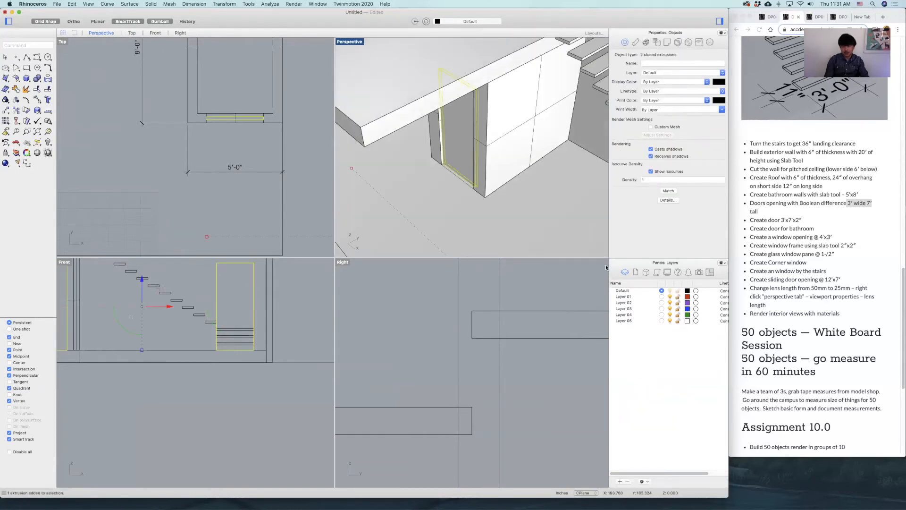
pyautogui.rightClick(624, 298)
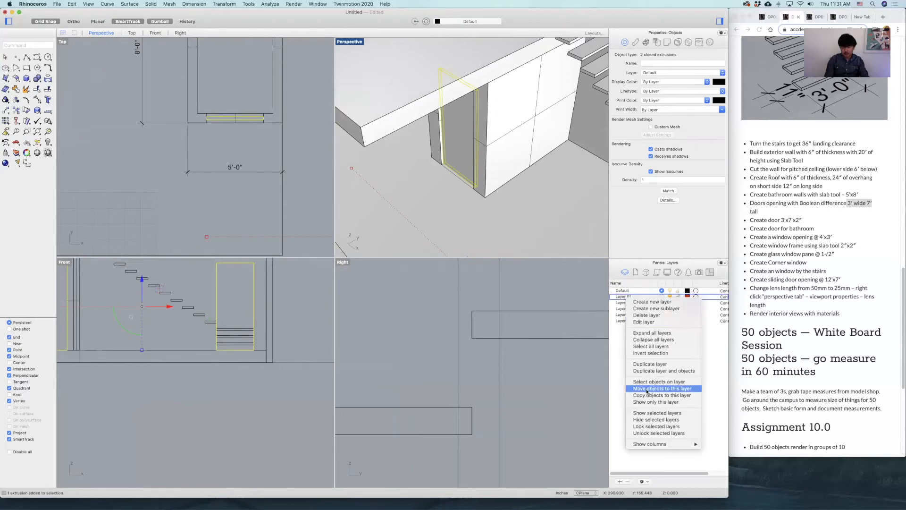
pyautogui.click(645, 388)
pyautogui.scroll(-7, 518, 230)
pyautogui.scroll(-2, 518, 230)
pyautogui.press('Escape')
# Select all the stair treads and the landing, leaving the exterior wall out, and move them to Layer 02.
pyautogui.moveTo(479, 147); pyautogui.dragTo(531, 174, button='right')
pyautogui.click(530, 167)
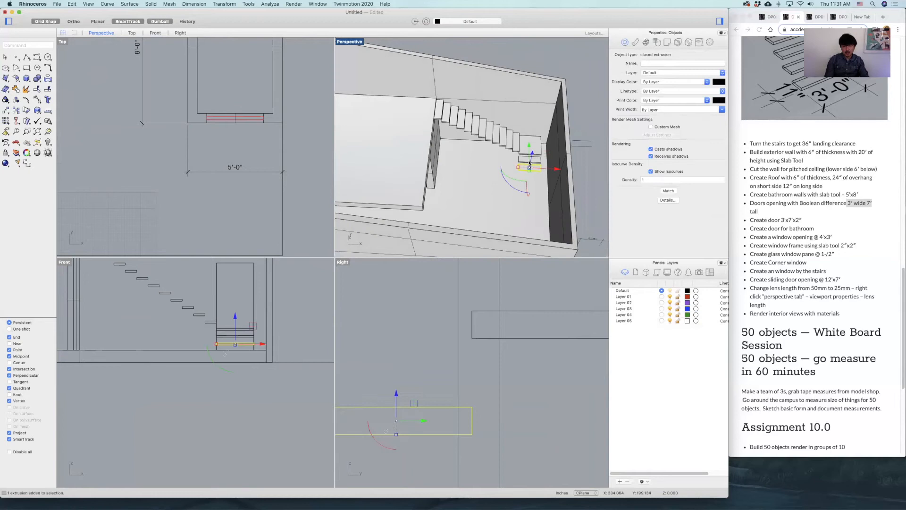
pyautogui.keyDown('shift'); pyautogui.click(524, 159); pyautogui.keyUp('shift')
pyautogui.keyDown('shift'); pyautogui.click(523, 146); pyautogui.keyUp('shift')
pyautogui.keyDown('shift'); pyautogui.click(510, 144); pyautogui.keyUp('shift')
pyautogui.keyDown('shift'); pyautogui.click(516, 144); pyautogui.keyUp('shift')
pyautogui.keyDown('shift'); pyautogui.click(496, 140); pyautogui.keyUp('shift')
pyautogui.keyDown('shift'); pyautogui.click(504, 144); pyautogui.keyUp('shift')
pyautogui.keyDown('shift'); pyautogui.click(494, 137); pyautogui.keyUp('shift')
pyautogui.keyDown('shift'); pyautogui.click(469, 125); pyautogui.keyUp('shift')
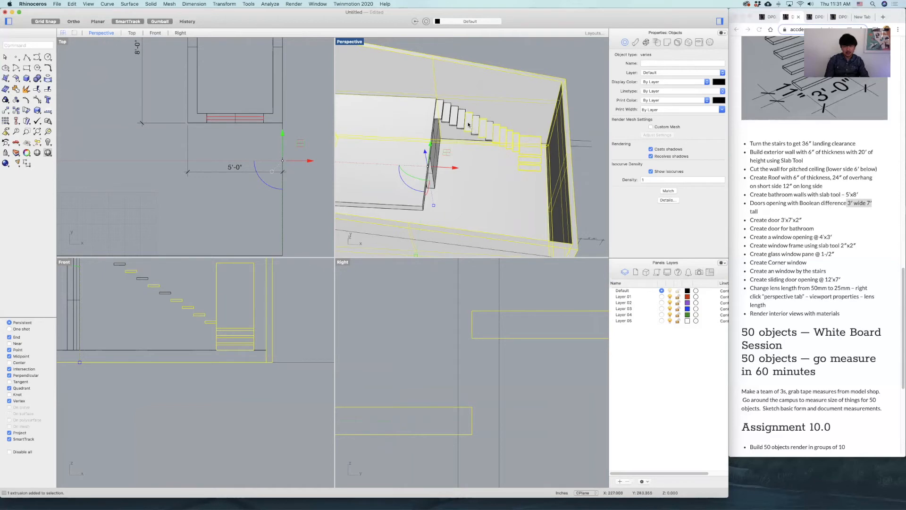
pyautogui.keyDown('shift'); pyautogui.click(475, 129); pyautogui.keyUp('shift')
pyautogui.keyDown('shift'); pyautogui.click(479, 132); pyautogui.keyUp('shift')
pyautogui.keyDown('shift'); pyautogui.click(459, 122); pyautogui.keyUp('shift')
pyautogui.keyDown('shift'); pyautogui.click(454, 119); pyautogui.keyUp('shift')
pyautogui.keyDown('shift'); pyautogui.click(446, 116); pyautogui.keyUp('shift')
pyautogui.keyDown('shift'); pyautogui.click(439, 113); pyautogui.keyUp('shift')
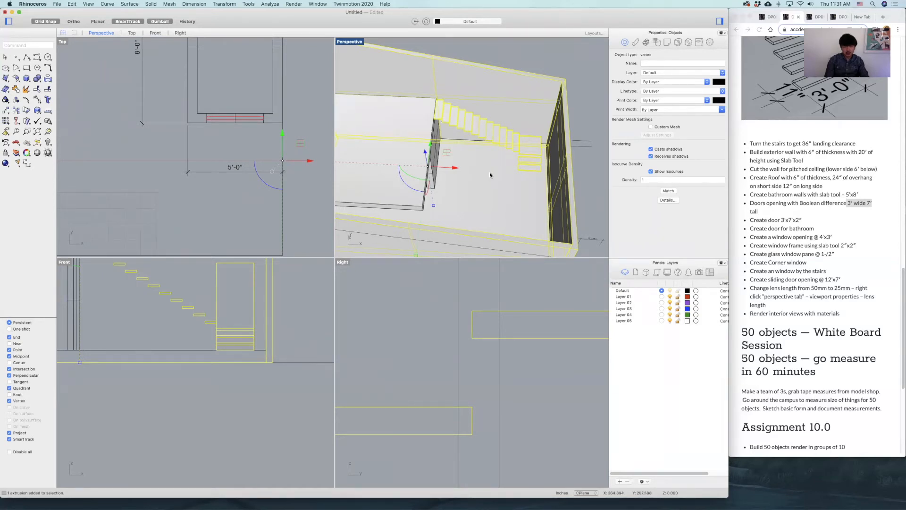
pyautogui.keyDown('super'); pyautogui.click(527, 104); pyautogui.keyUp('super')
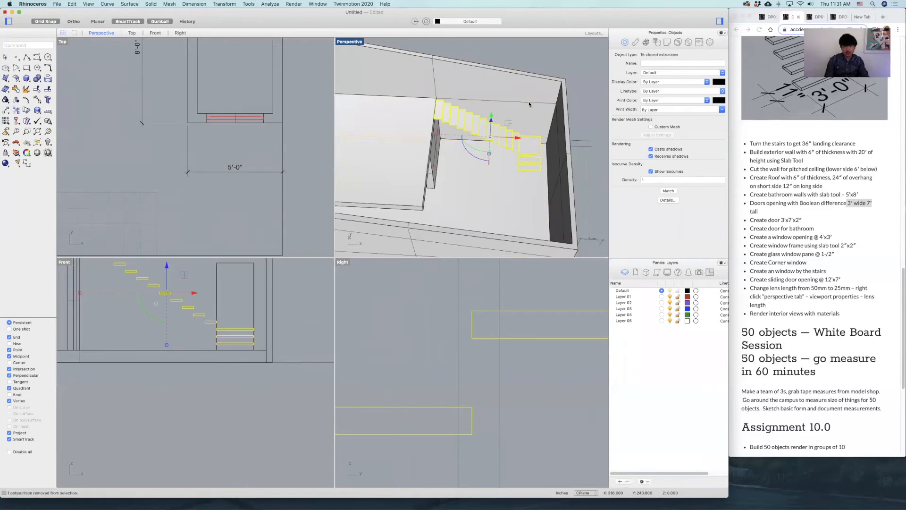
pyautogui.rightClick(645, 302)
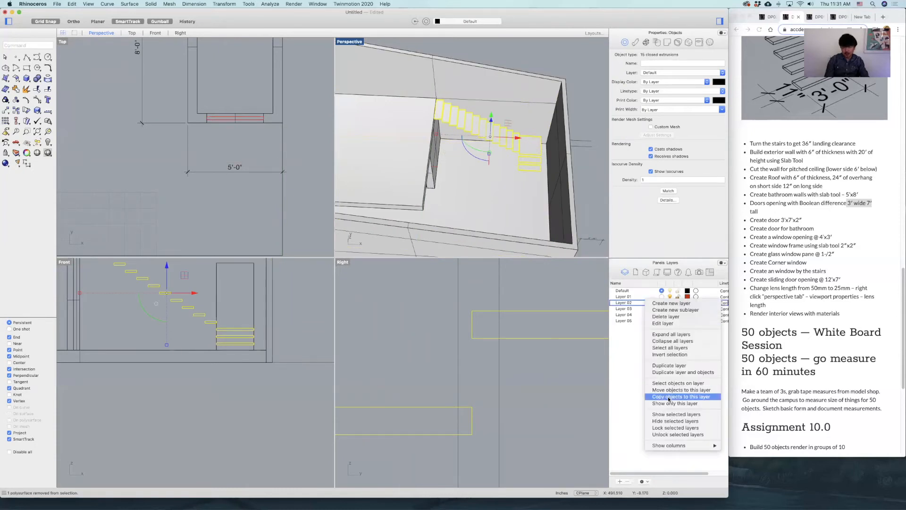
pyautogui.click(670, 390)
pyautogui.press('Escape')
pyautogui.scroll(-5, 565, 168)
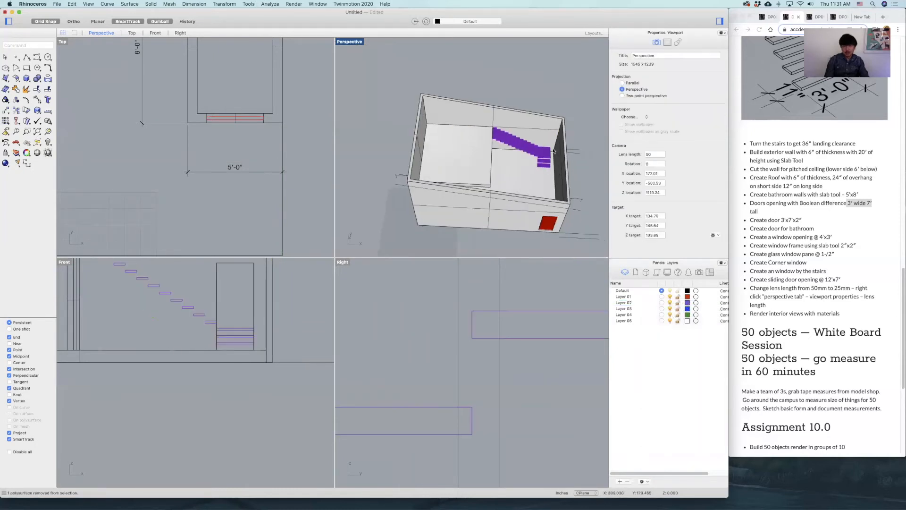
# View the end wall from outside and highlight the 4'x3' window opening item on the assignment page in the browser.
pyautogui.moveTo(565, 169); pyautogui.dragTo(532, 164, button='right')
pyautogui.scroll(8, 532, 165)
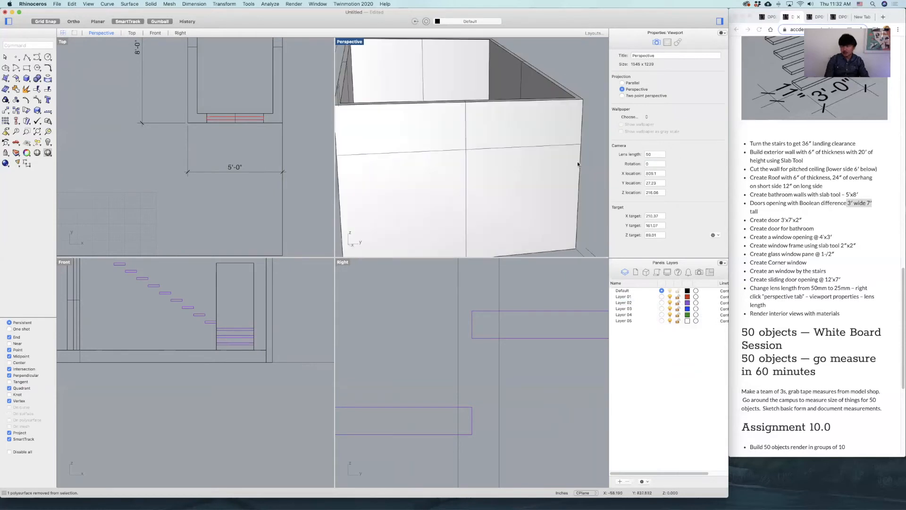
pyautogui.click(782, 232)
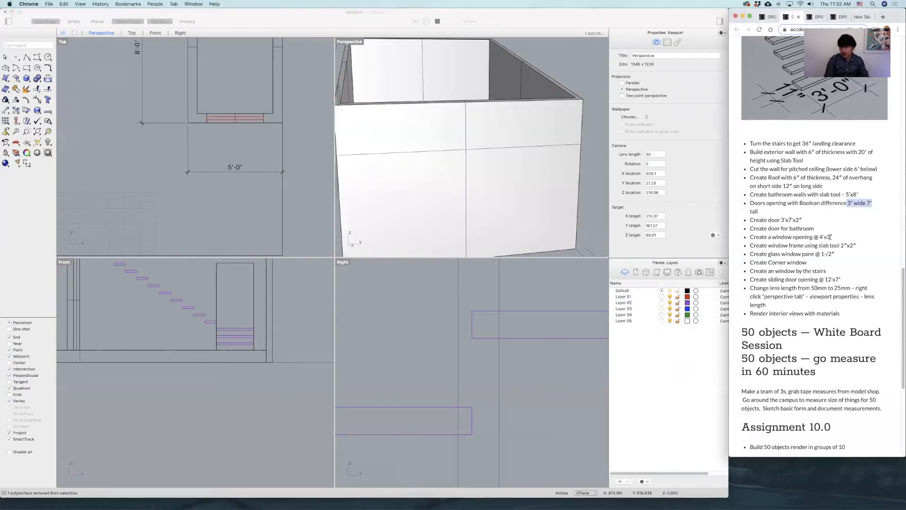
pyautogui.tripleClick(750, 238)
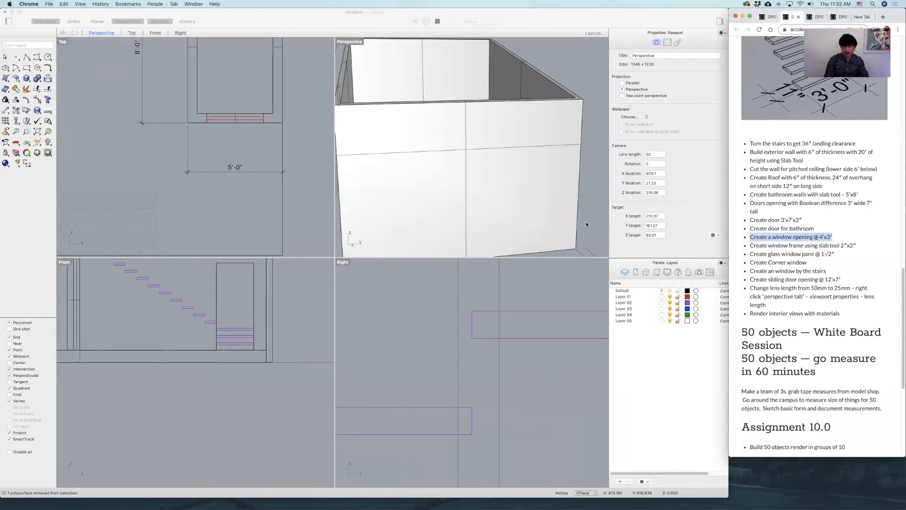
# Back in Rhinoceros, hide Layer 02 with the stairs, and undo the accidental drag in the Perspective view.
pyautogui.click(568, 160)
pyautogui.moveTo(569, 160); pyautogui.dragTo(621, 244, button='right')
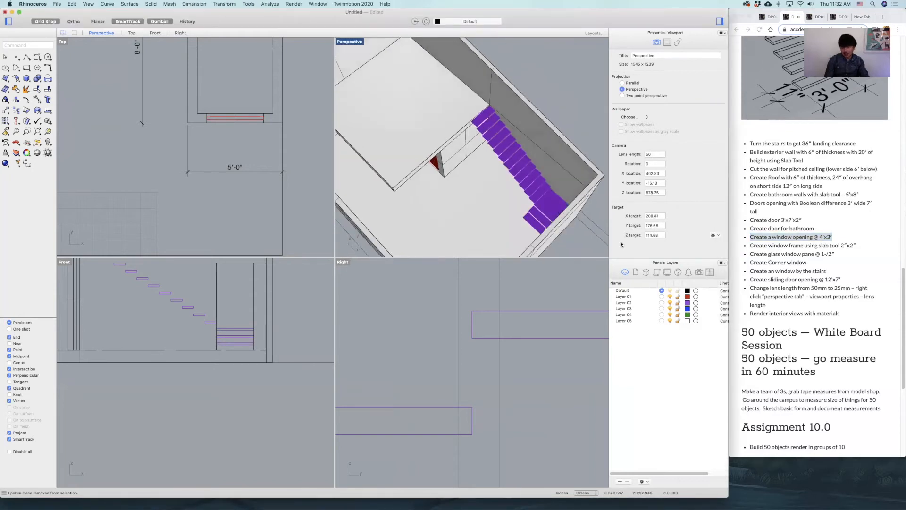
pyautogui.click(670, 303)
pyautogui.moveTo(510, 170)
pyautogui.mouseDown(button='right')
pyautogui.moveTo(538, 202)
pyautogui.moveTo(496, 194)
pyautogui.moveTo(514, 146)
pyautogui.moveTo(505, 158)
pyautogui.mouseUp(button='right')
pyautogui.moveTo(431, 134); pyautogui.dragTo(480, 100)
pyautogui.press('super+z')
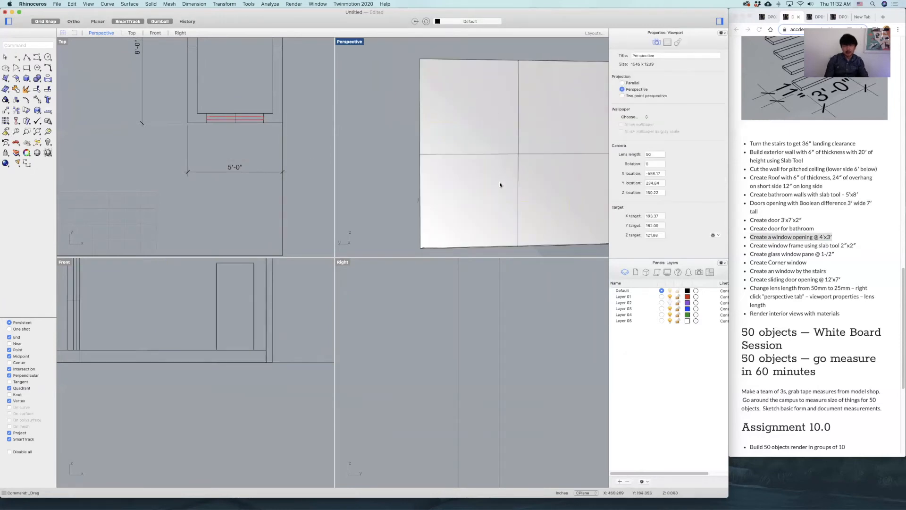
# Select the bathroom walls together with the bathroom door in the Right view and hide them.
pyautogui.click(491, 114)
pyautogui.scroll(-10, 486, 316)
pyautogui.moveTo(481, 274); pyautogui.dragTo(499, 340, button='right')
pyautogui.scroll(-5, 500, 340)
pyautogui.moveTo(551, 164); pyautogui.dragTo(504, 198, button='right')
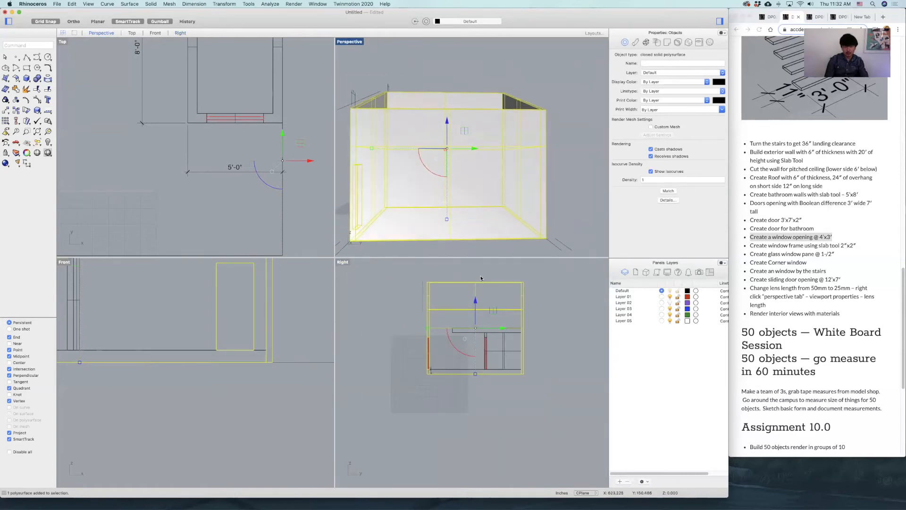
pyautogui.click(514, 304)
pyautogui.scroll(5, 545, 364)
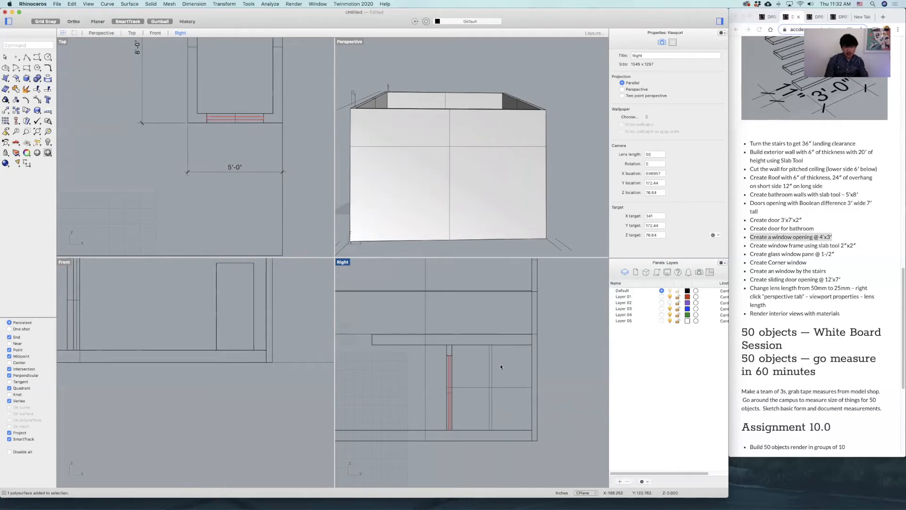
pyautogui.moveTo(435, 403); pyautogui.dragTo(434, 404)
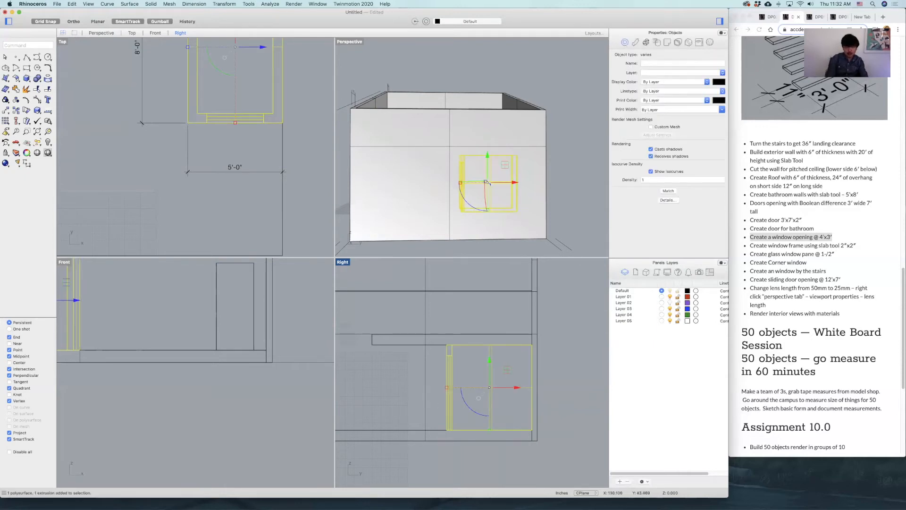
pyautogui.press('super+h')
# Draw a guide polyline in the Right view from the inner floor corner, 3' up the wall and 2' horizontally inward.
pyautogui.click(27, 57)
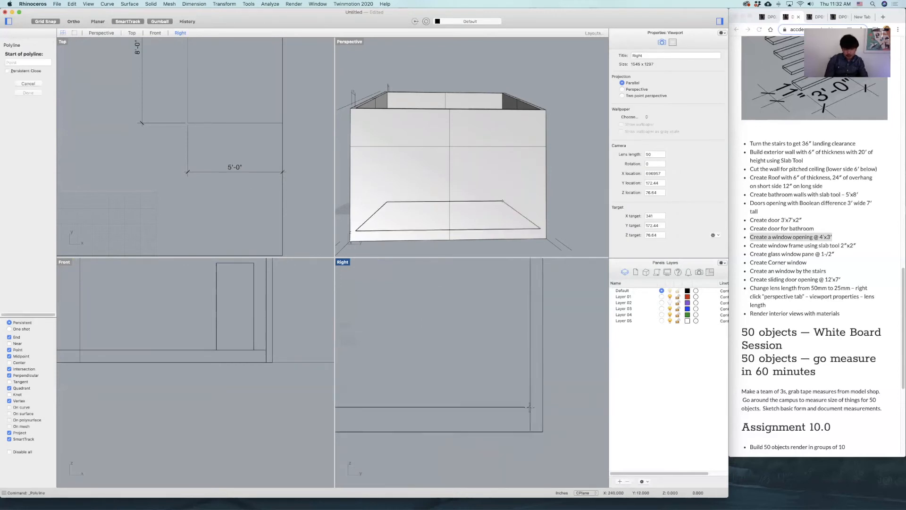
pyautogui.click(531, 407)
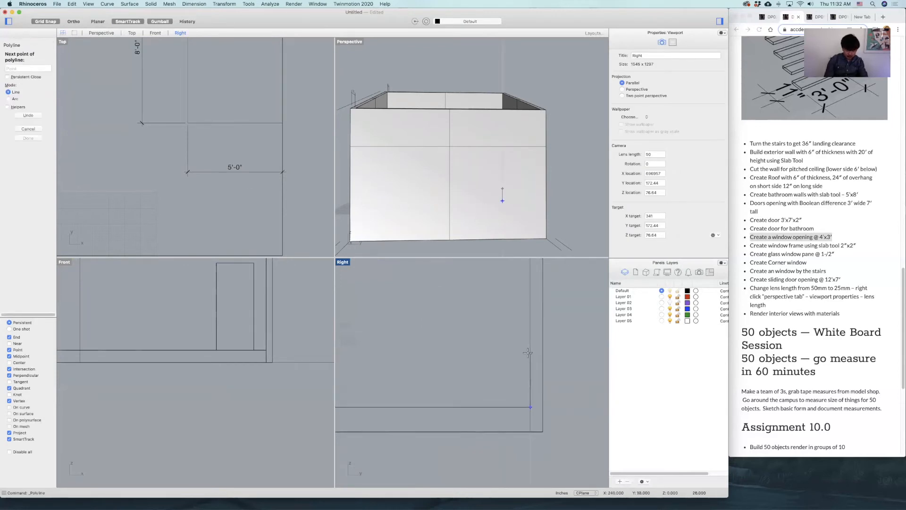
pyautogui.click(530, 333)
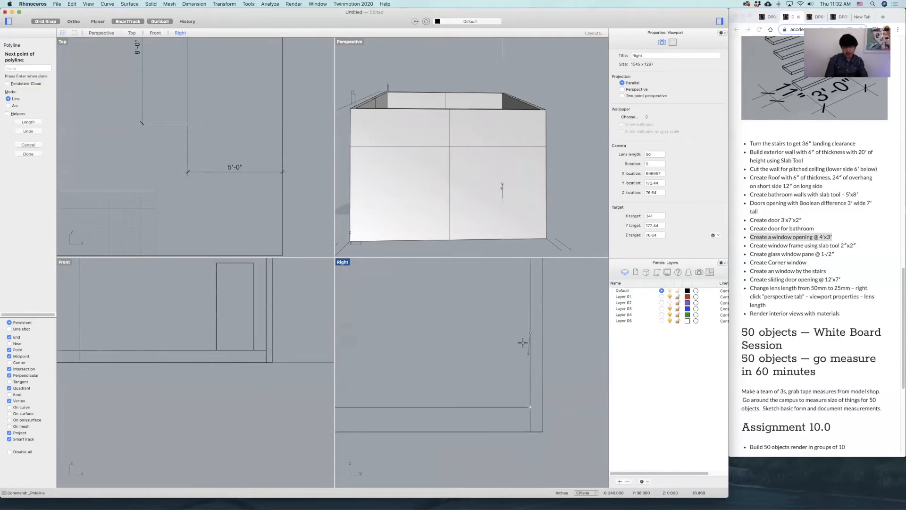
pyautogui.scroll(3, 490, 339)
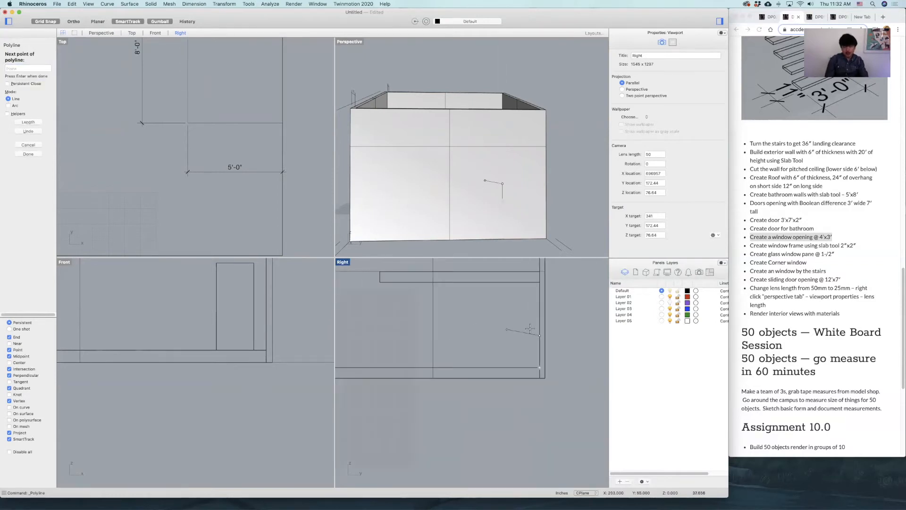
pyautogui.scroll(2, 526, 346)
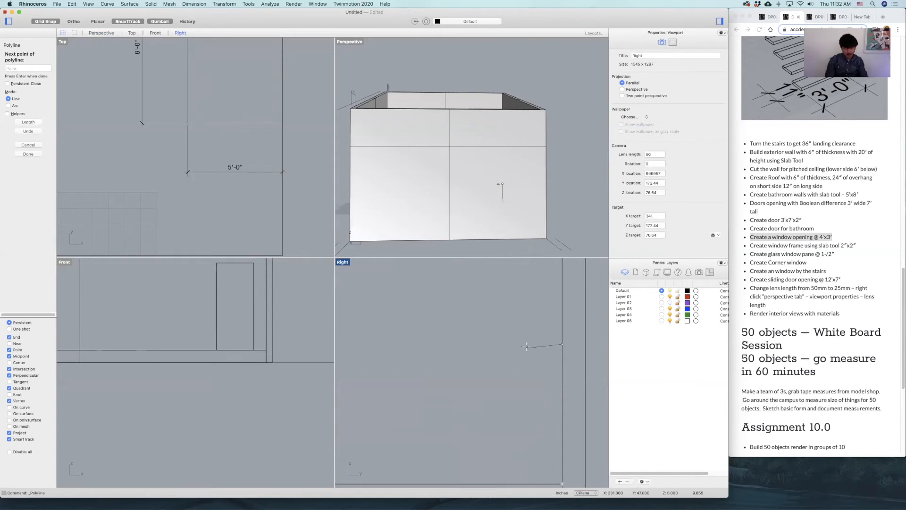
pyautogui.click(469, 344)
pyautogui.press('Return')
# Create a box with a 4' by 3' face in the Right view, deep enough to pass through the end wall.
pyautogui.scroll(-10, 516, 359)
pyautogui.moveTo(522, 362); pyautogui.dragTo(532, 374, button='right')
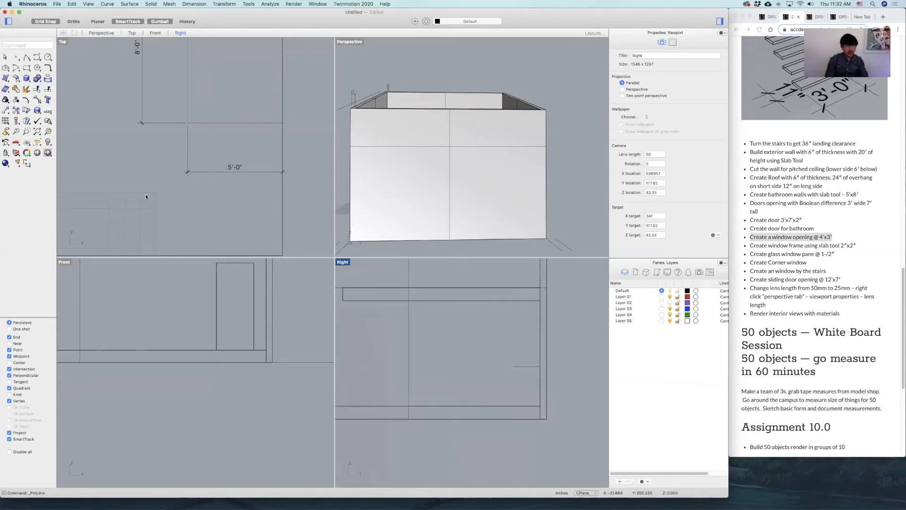
pyautogui.click(27, 67)
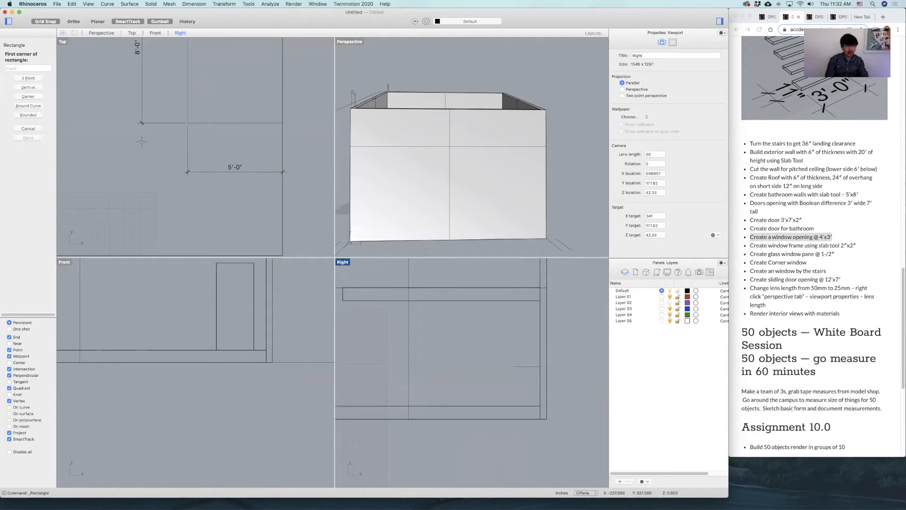
pyautogui.press('Escape')
pyautogui.click(27, 78)
pyautogui.click(426, 318)
pyautogui.write("4'")
pyautogui.press('Return')
pyautogui.write("3'")
pyautogui.press('Return')
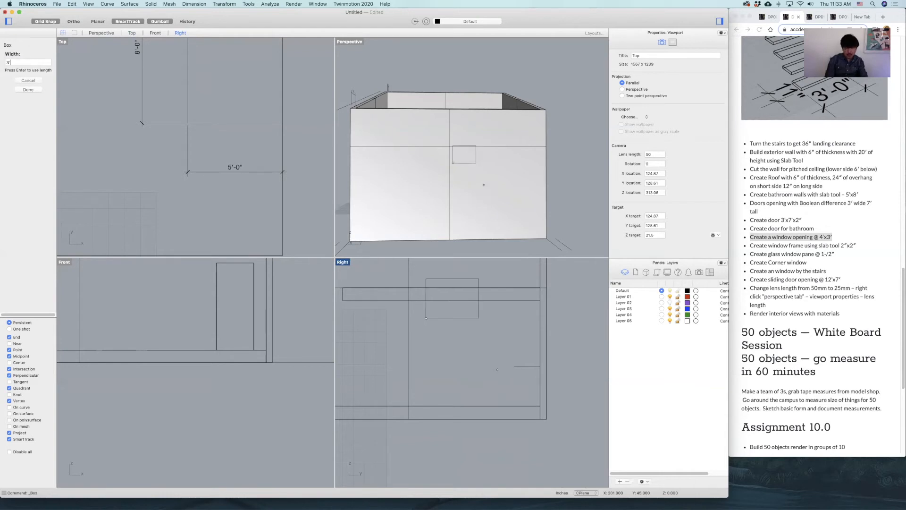
pyautogui.moveTo(508, 163); pyautogui.dragTo(484, 171, button='right')
pyautogui.click(438, 146)
# Move the window box by its lower corner nearest the side wall onto the free end of the horizontal guide line.
pyautogui.click(479, 320)
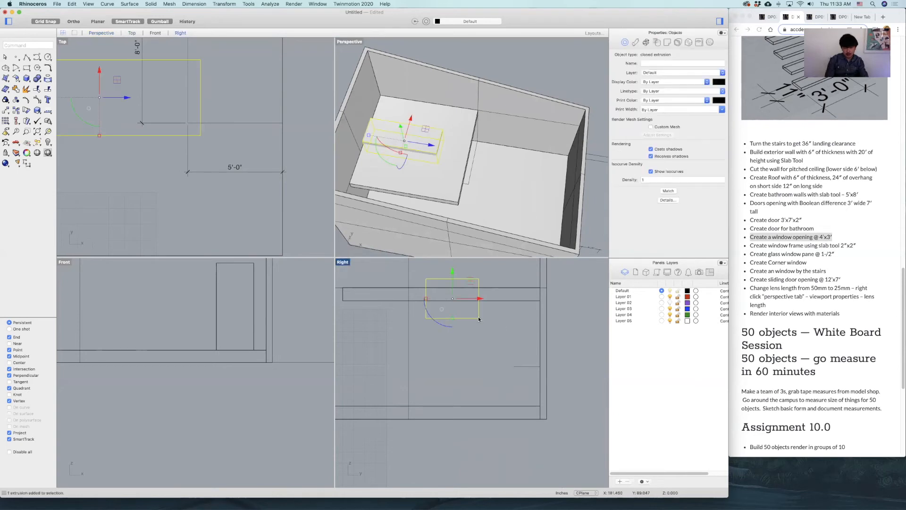
pyautogui.write('move')
pyautogui.press('Return')
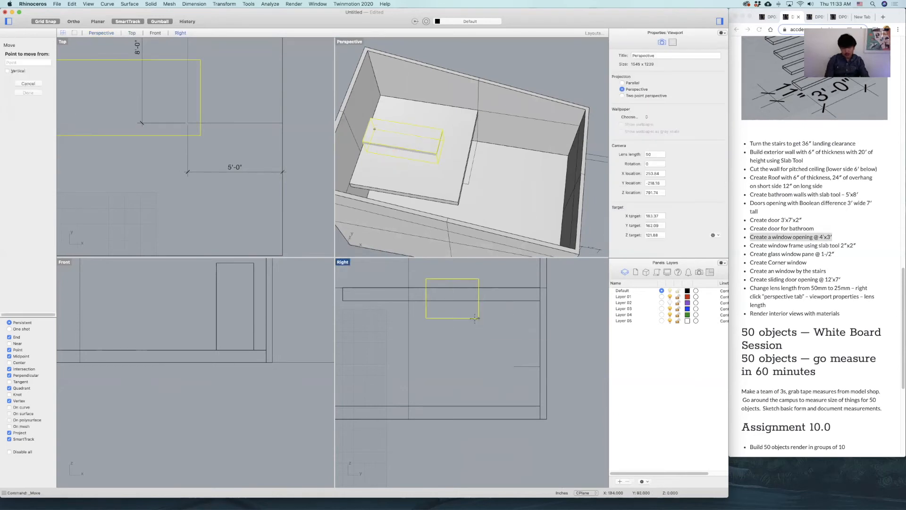
pyautogui.click(479, 318)
pyautogui.click(514, 366)
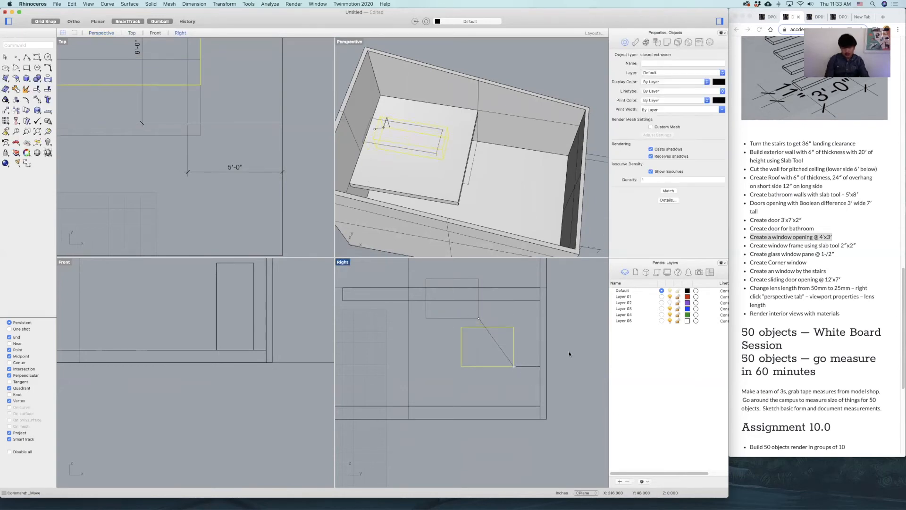
# Copy the window box up to the upper storey, using the ground-floor surface and the upper-floor surface as reference points.
pyautogui.moveTo(567, 366); pyautogui.dragTo(545, 362, button='right')
pyautogui.moveTo(496, 319); pyautogui.dragTo(499, 357, button='right')
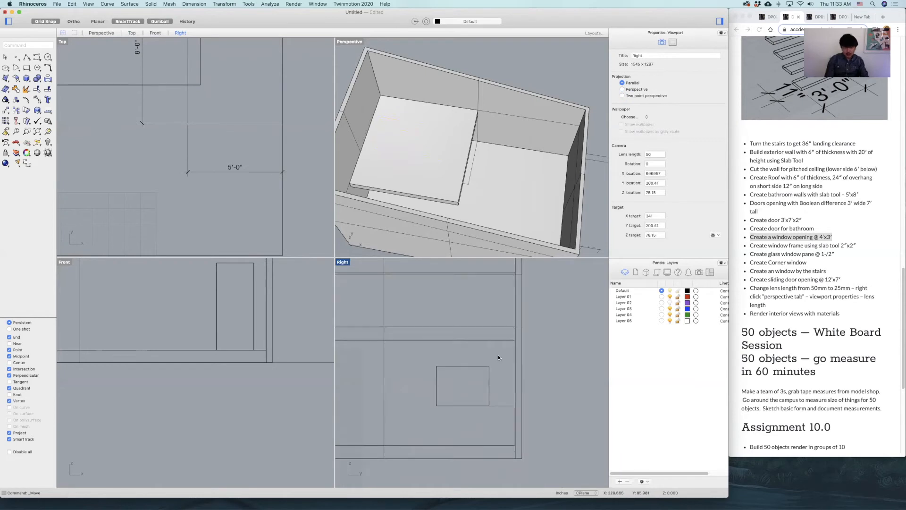
pyautogui.click(490, 377)
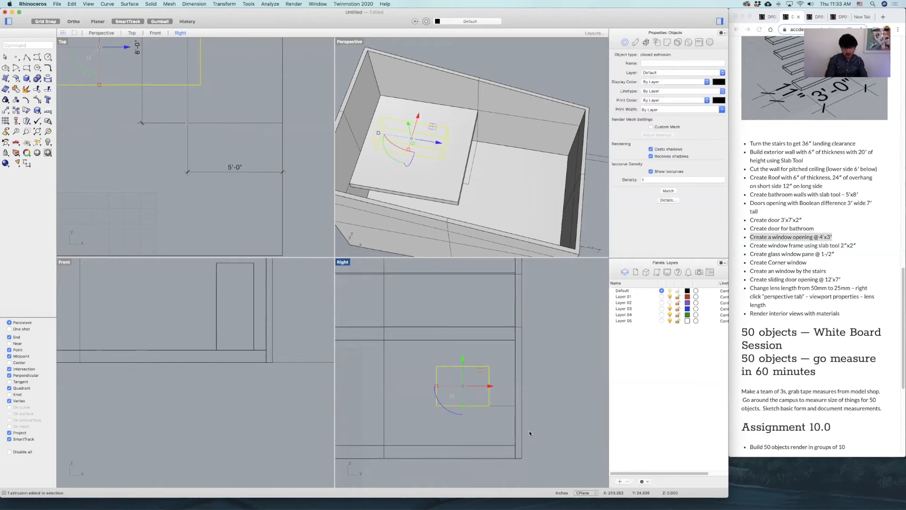
pyautogui.press('Return')
pyautogui.click(514, 444)
pyautogui.click(516, 327)
pyautogui.press('Return')
pyautogui.click(550, 346)
# Enlarge the Right view and dimension the width of the lower window box above its top edge.
pyautogui.scroll(-4, 551, 346)
pyautogui.moveTo(526, 359); pyautogui.dragTo(498, 369, button='right')
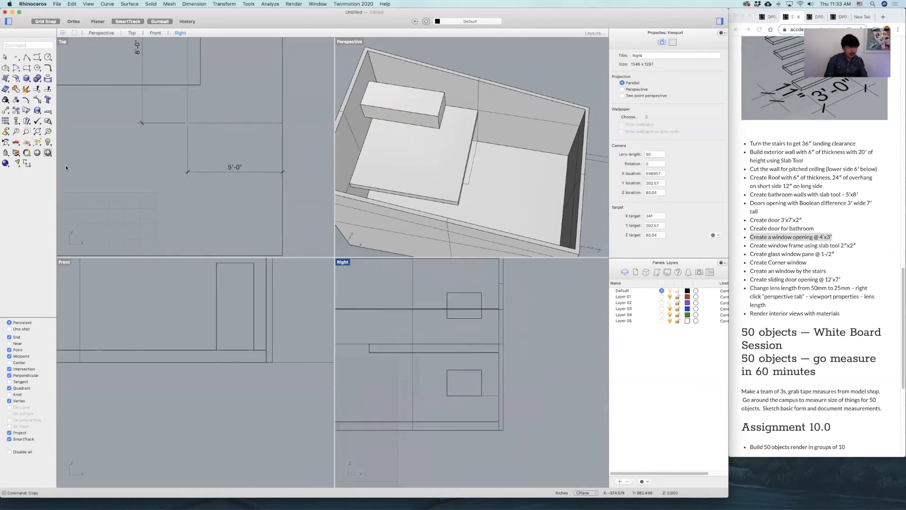
pyautogui.click(26, 163)
pyautogui.scroll(5, 483, 367)
pyautogui.click(484, 366)
pyautogui.doubleClick(343, 263)
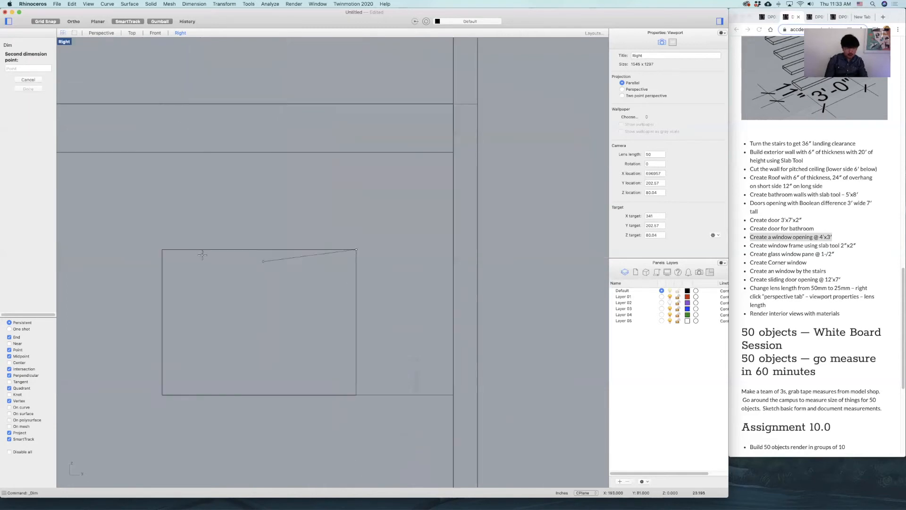
pyautogui.click(162, 249)
pyautogui.click(166, 221)
# Dimension the height of the lower window box beside its edge farthest from the side wall.
pyautogui.moveTo(168, 287); pyautogui.dragTo(266, 281, button='right')
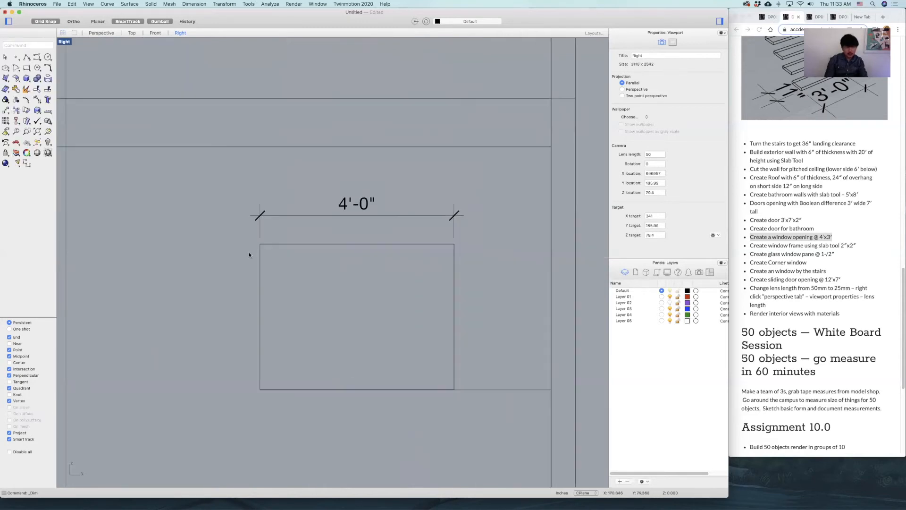
pyautogui.rightClick(248, 252)
pyautogui.click(261, 244)
pyautogui.click(260, 390)
pyautogui.click(232, 386)
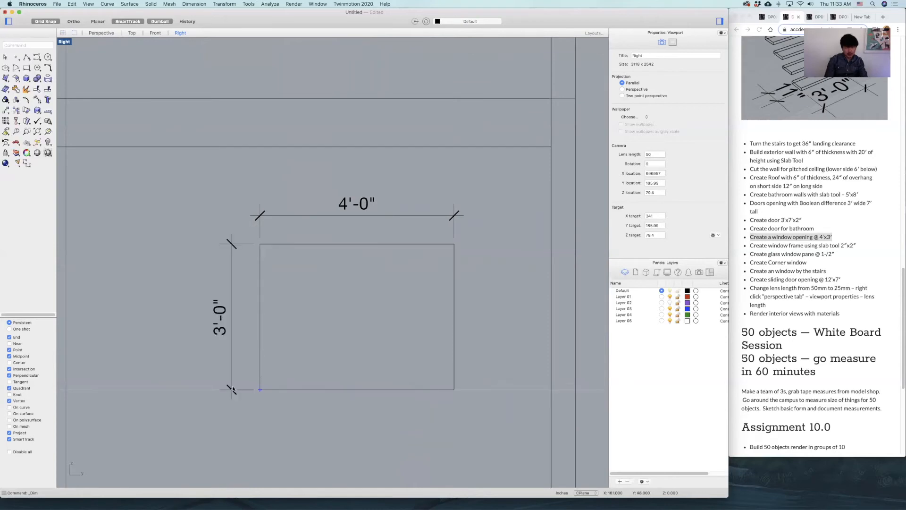
# Dimension the sill height from the lower window box's bottom edge to the floor, in line with the height dimension.
pyautogui.moveTo(275, 390); pyautogui.dragTo(336, 334, button='right')
pyautogui.scroll(-6, 336, 333)
pyautogui.rightClick(335, 334)
pyautogui.click(328, 334)
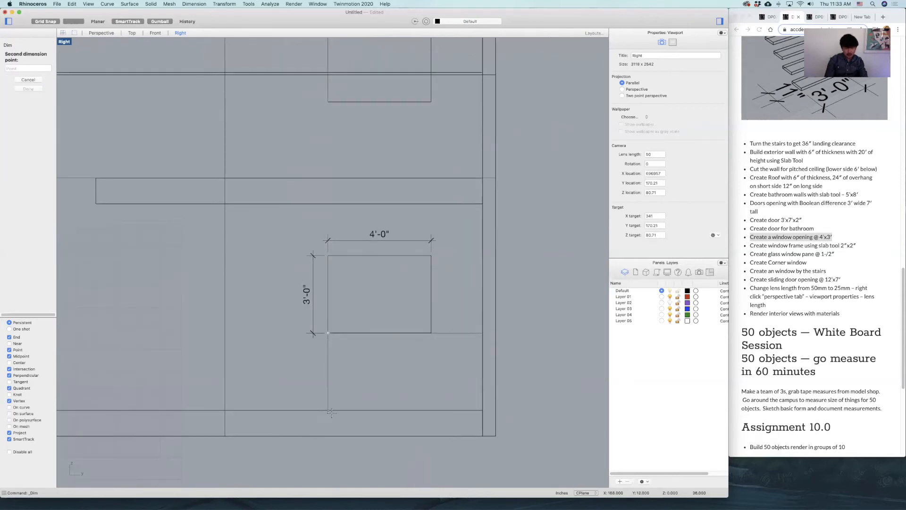
pyautogui.click(329, 410)
pyautogui.click(313, 334)
# Dimension the distance from the lower window box to the inner face of the side wall, in line with the width dimension.
pyautogui.moveTo(469, 307); pyautogui.dragTo(446, 325, button='right')
pyautogui.rightClick(446, 325)
pyautogui.click(415, 270)
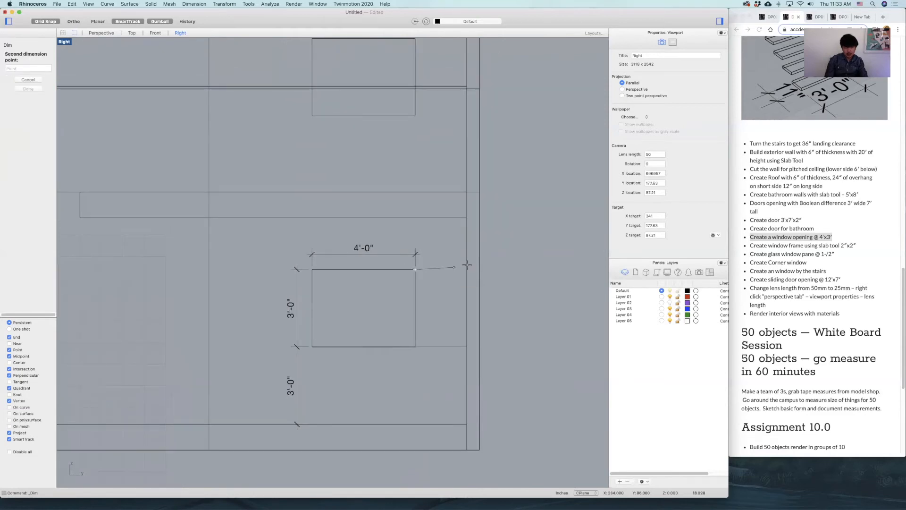
pyautogui.click(467, 269)
pyautogui.click(444, 261)
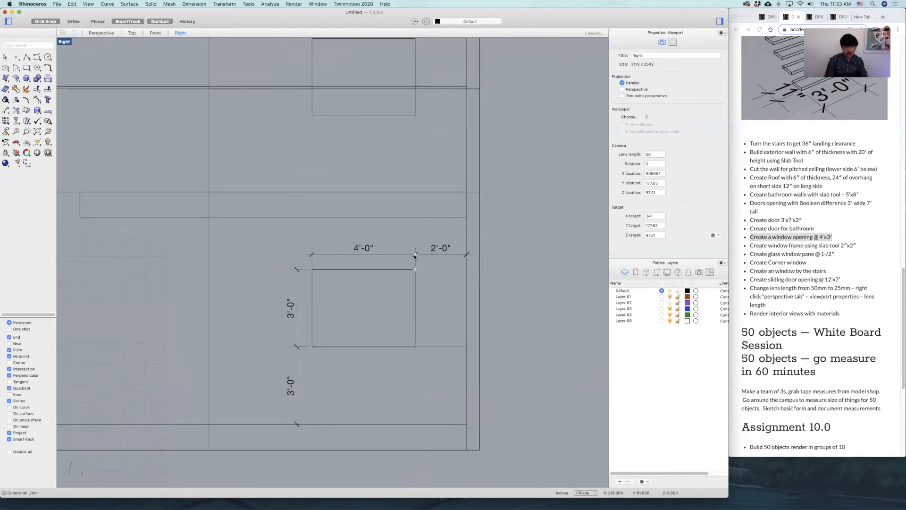
# Copy the four window dimensions from the lower window box's top corner to the matching corner of the upper box.
pyautogui.click(427, 255)
pyautogui.keyDown('shift'); pyautogui.click(338, 255); pyautogui.keyUp('shift')
pyautogui.keyDown('shift'); pyautogui.click(296, 340); pyautogui.keyUp('shift')
pyautogui.keyDown('shift'); pyautogui.click(298, 377); pyautogui.keyUp('shift')
pyautogui.write('co')
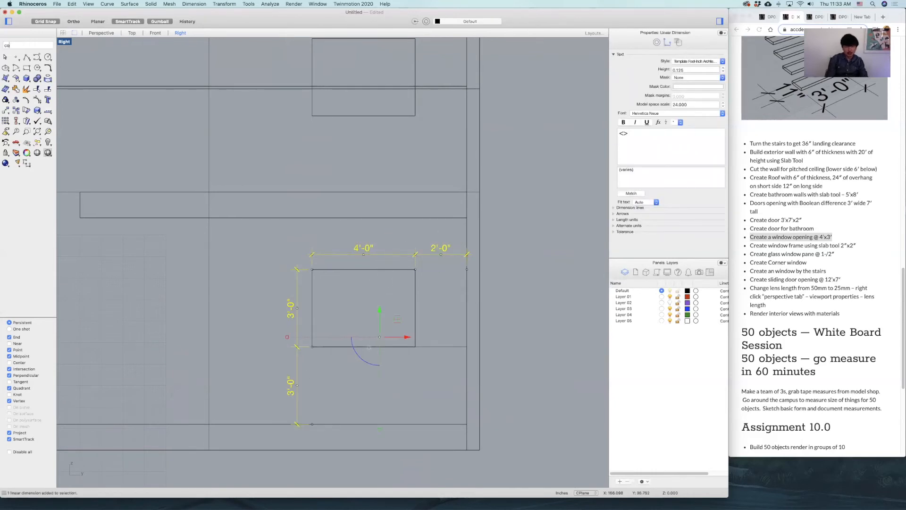
pyautogui.write('py')
pyautogui.press('Return')
pyautogui.click(312, 269)
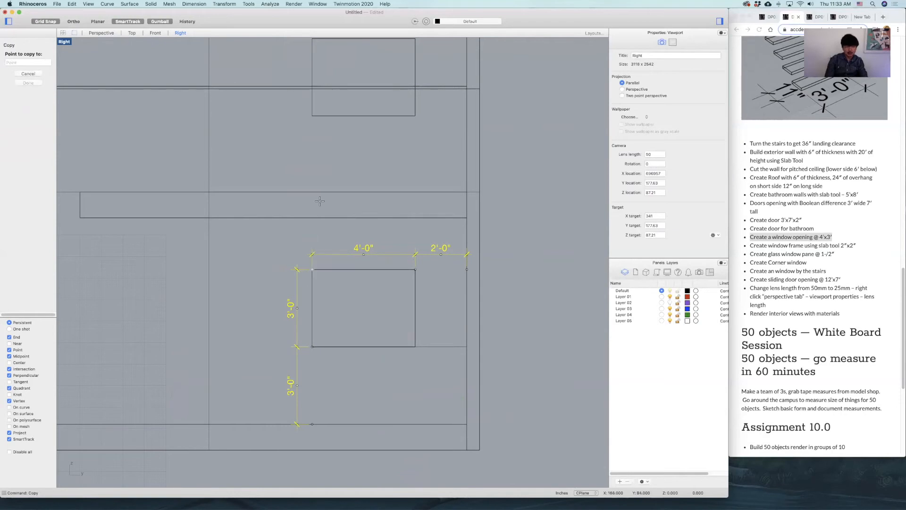
pyautogui.scroll(5, 320, 201)
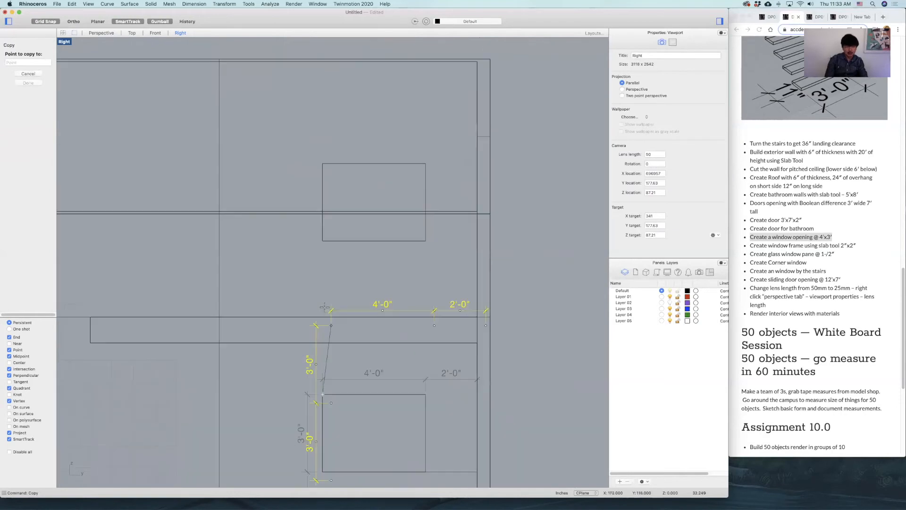
pyautogui.click(322, 164)
pyautogui.press('Return')
# Try copying the lower window box, guide line and dimensions together from the inner floor corner to the upper-floor level.
pyautogui.scroll(-3, 425, 283)
pyautogui.scroll(-1, 420, 277)
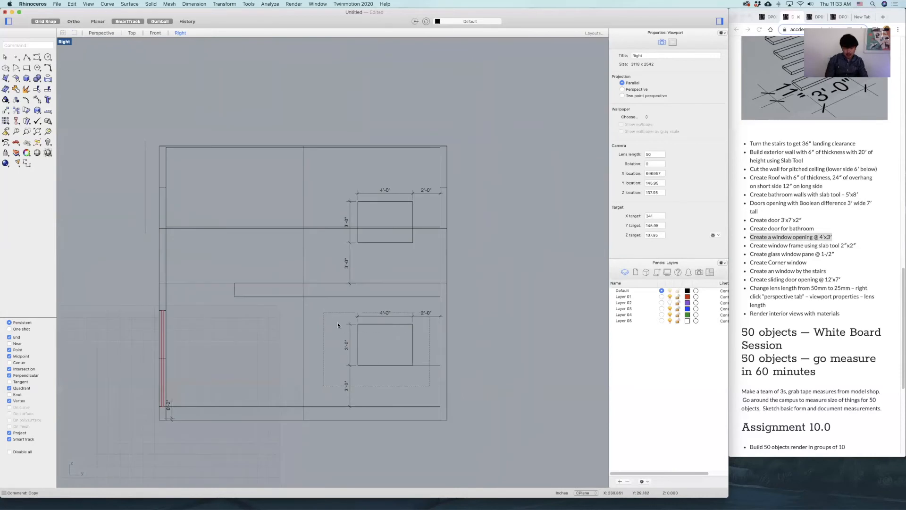
pyautogui.moveTo(430, 387); pyautogui.dragTo(323, 313)
pyautogui.write('copy')
pyautogui.press('Return')
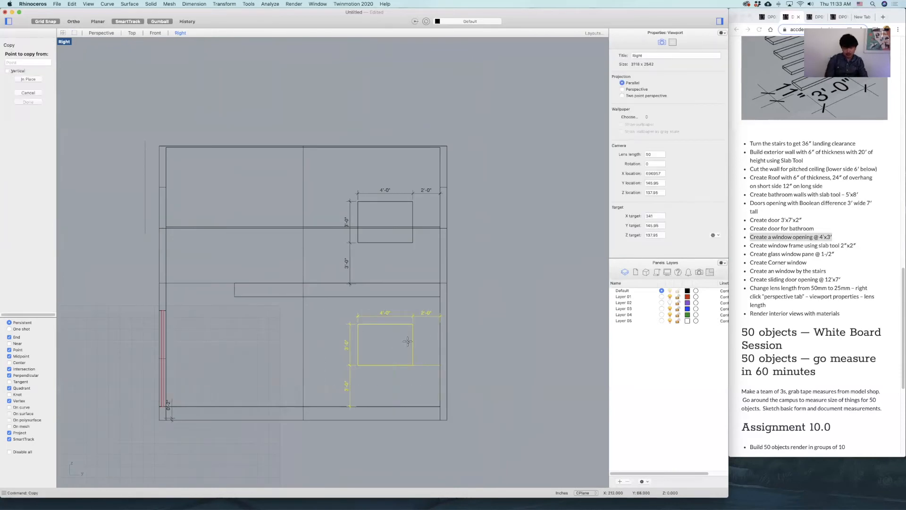
pyautogui.click(439, 406)
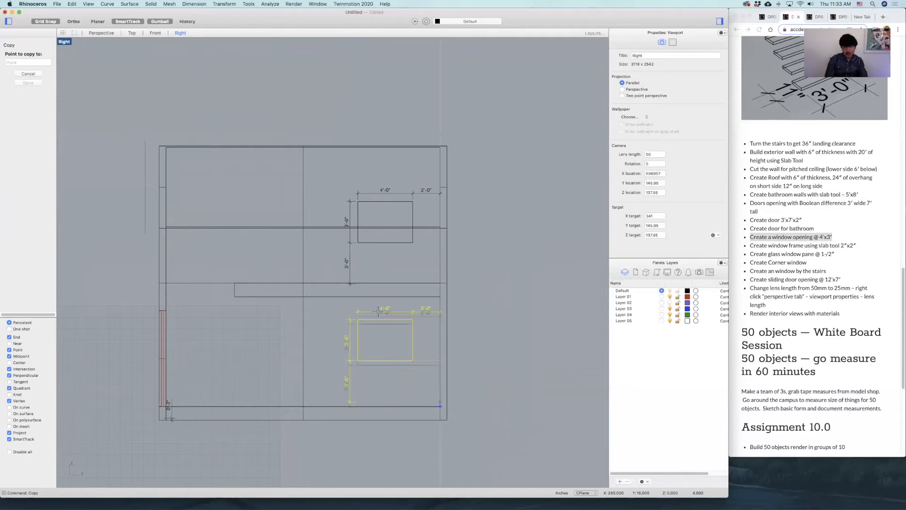
pyautogui.scroll(5, 425, 269)
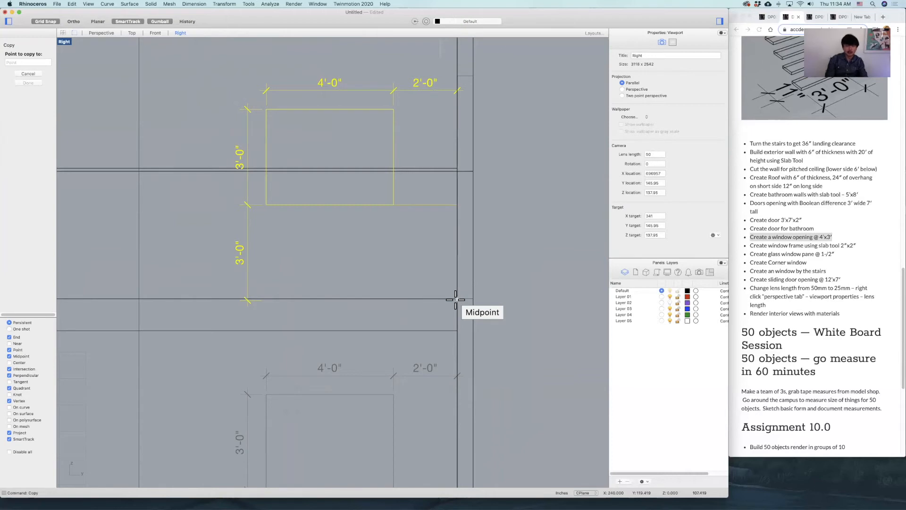
pyautogui.click(455, 299)
pyautogui.press('Escape')
# Subtract both window boxes from the exterior wall with Boolean Difference to cut the two window openings.
pyautogui.scroll(-5, 452, 208)
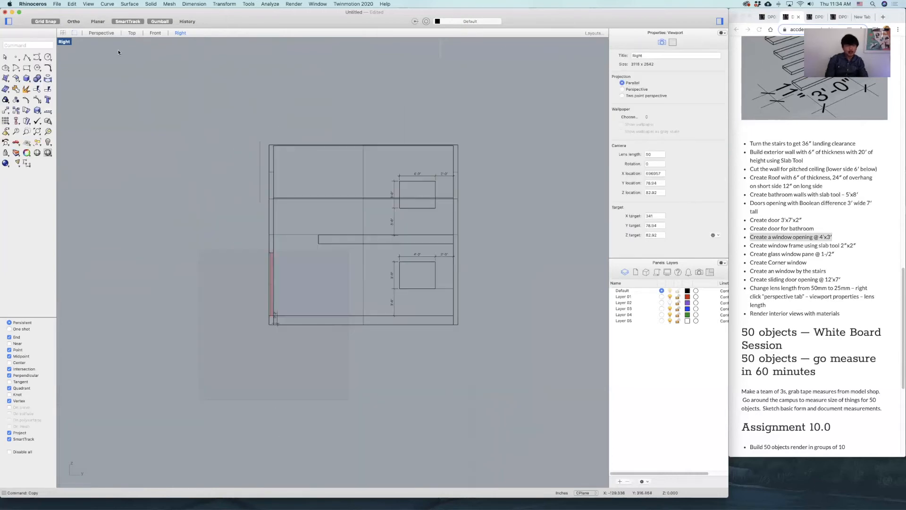
pyautogui.doubleClick(67, 41)
pyautogui.moveTo(442, 105); pyautogui.dragTo(453, 124, button='right')
pyautogui.click(482, 141)
pyautogui.scroll(5, 477, 173)
pyautogui.keyDown('shift'); pyautogui.click(450, 169); pyautogui.keyUp('shift')
pyautogui.scroll(-5, 407, 150)
pyautogui.moveTo(391, 138); pyautogui.dragTo(515, 141, button='right')
pyautogui.moveTo(494, 144); pyautogui.dragTo(454, 152)
pyautogui.click(390, 83)
pyautogui.moveTo(390, 84); pyautogui.dragTo(351, 42, button='right')
pyautogui.click(444, 92)
pyautogui.write('bd')
pyautogui.press('Return')
pyautogui.click(398, 122)
pyautogui.click(401, 163)
pyautogui.press('Return')
# Examine both window openings from outside in the enlarged Perspective view, and bring up the lower opening in the enlarged Right view.
pyautogui.doubleClick(354, 44)
pyautogui.moveTo(360, 176); pyautogui.dragTo(340, 145, button='right')
pyautogui.scroll(5, 339, 145)
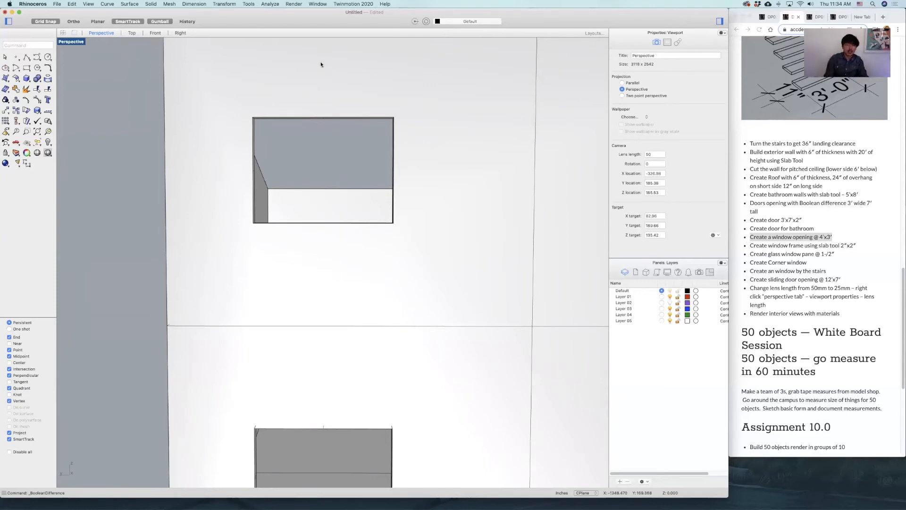
pyautogui.moveTo(306, 98); pyautogui.dragTo(209, 34)
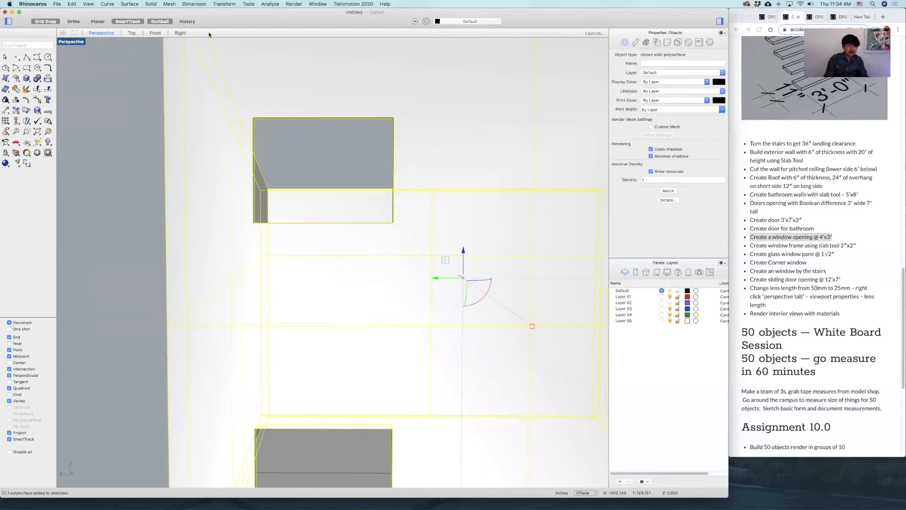
pyautogui.doubleClick(66, 43)
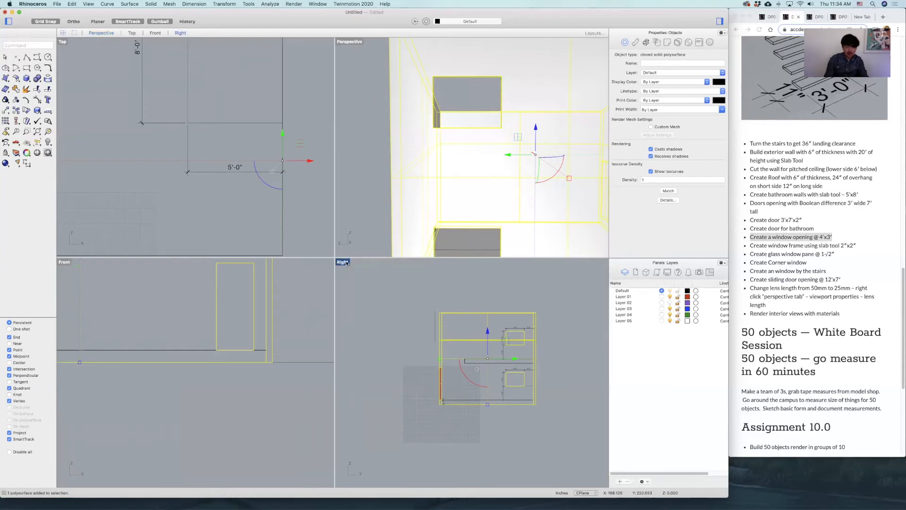
pyautogui.doubleClick(348, 262)
pyautogui.scroll(5, 392, 278)
pyautogui.moveTo(384, 281); pyautogui.dragTo(366, 283, button='right')
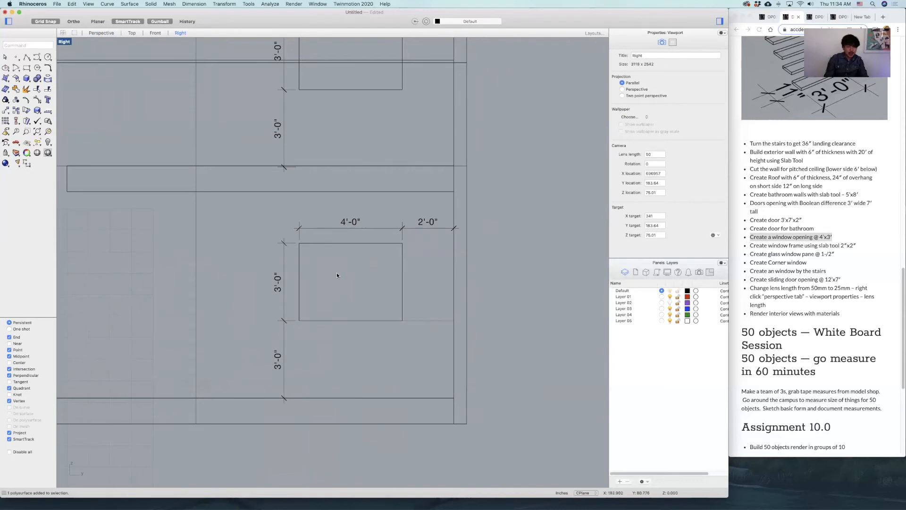
# Draw a rectangle over the lower 4'×3' window opening, from one corner to the opposite corner.
pyautogui.scroll(5, 337, 275)
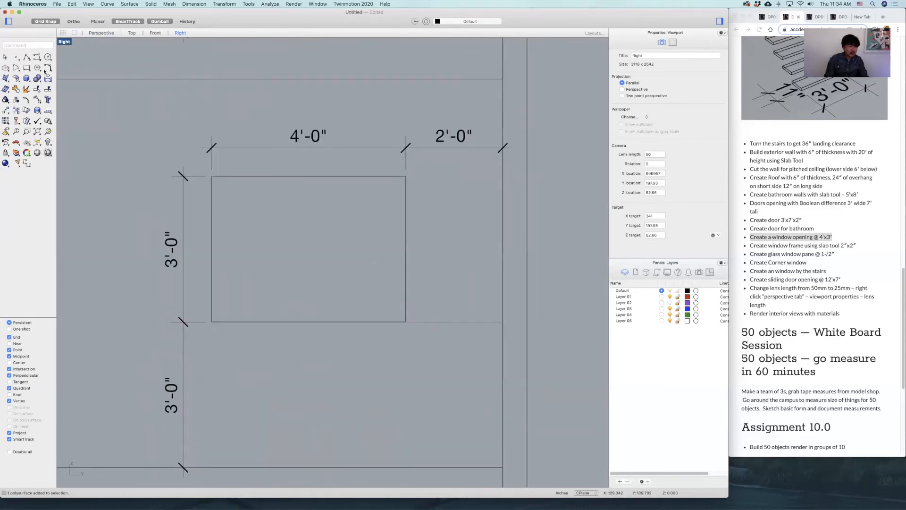
pyautogui.click(26, 68)
pyautogui.click(212, 176)
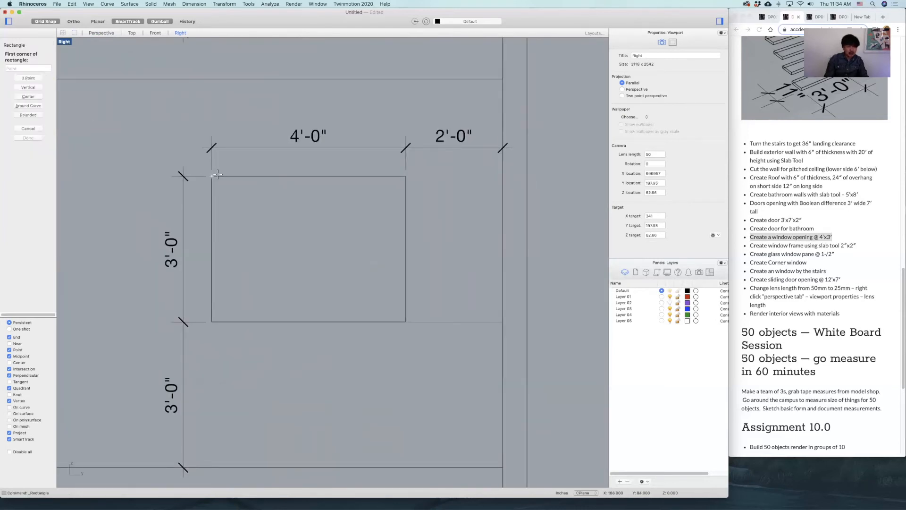
pyautogui.click(406, 322)
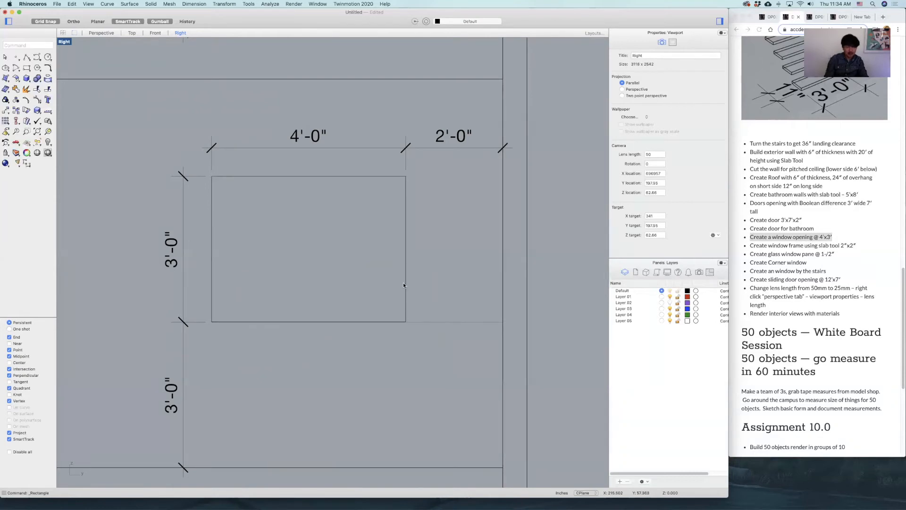
# Build a 2"×2" window frame with Slab inside the opening's rectangle, setting its height to 2.
pyautogui.click(405, 284)
pyautogui.click(427, 294)
pyautogui.moveTo(364, 239); pyautogui.dragTo(404, 243, button='right')
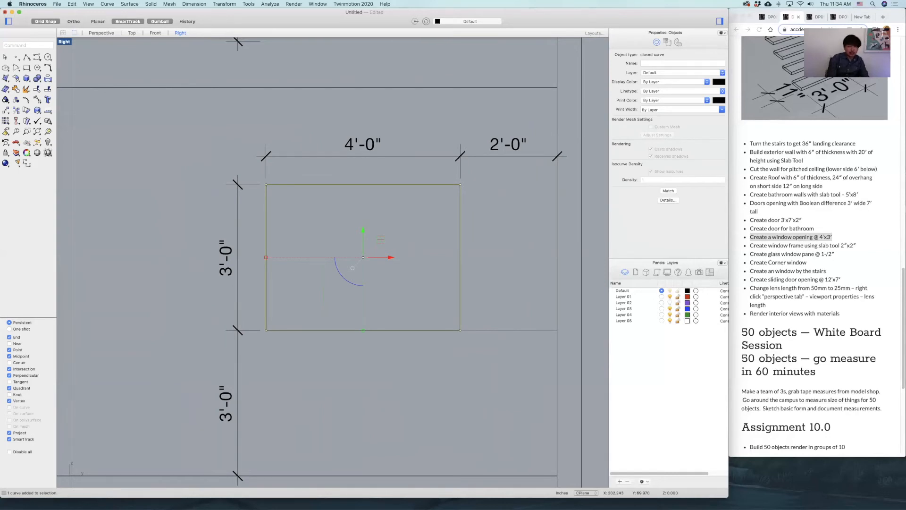
pyautogui.press('Return')
pyautogui.click(404, 240)
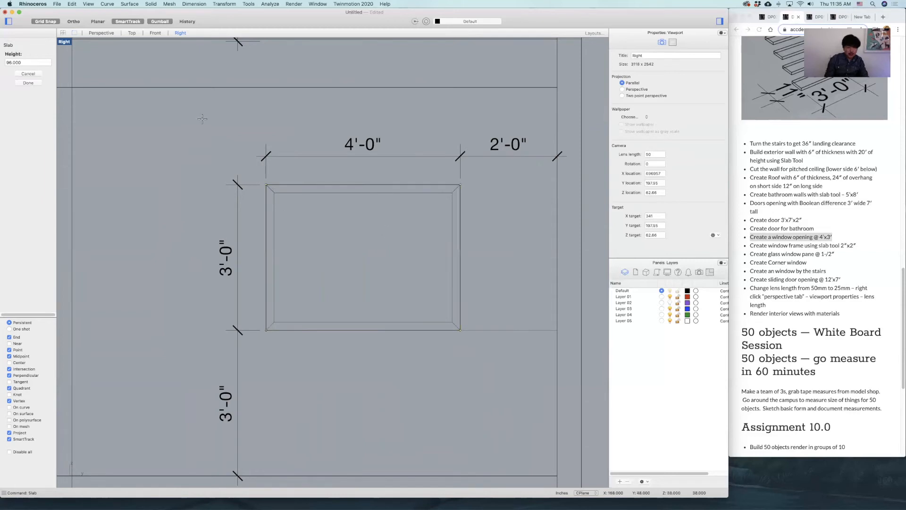
pyautogui.write('2')
pyautogui.press('Return')
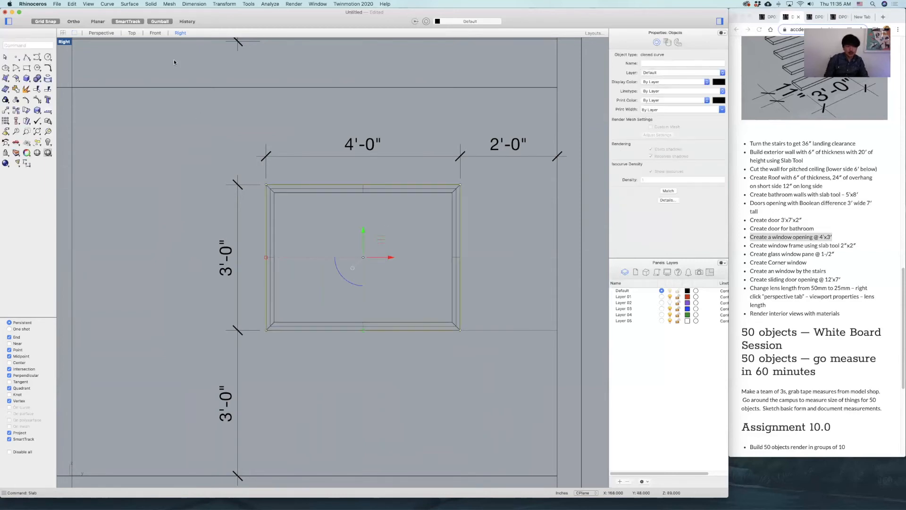
# Move the window frame out of the wall to the outside of the house, undoing any stray move.
pyautogui.click(298, 188)
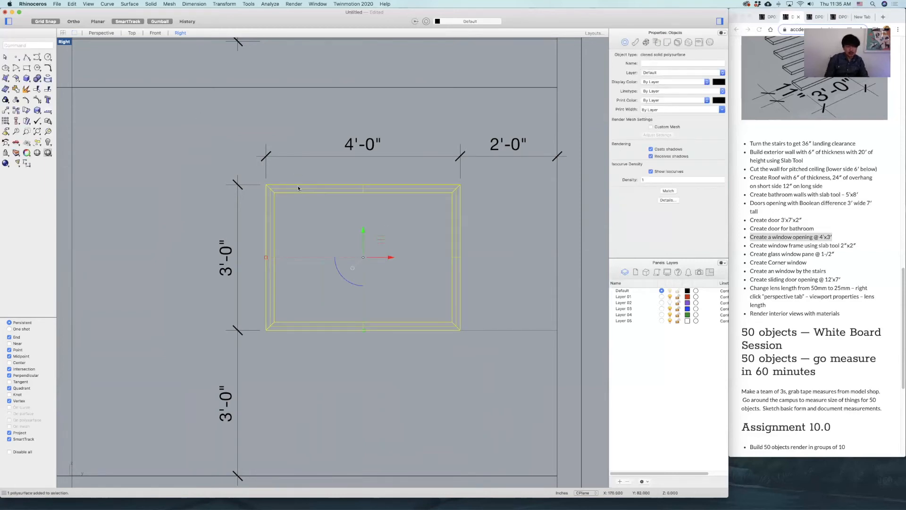
pyautogui.doubleClick(65, 42)
pyautogui.moveTo(442, 162); pyautogui.dragTo(462, 148, button='right')
pyautogui.scroll(-3, 373, 162)
pyautogui.moveTo(486, 149); pyautogui.dragTo(435, 164)
pyautogui.press('super+z')
pyautogui.scroll(-5, 452, 153)
pyautogui.moveTo(453, 152); pyautogui.dragTo(484, 136, button='right')
pyautogui.click(484, 136)
pyautogui.moveTo(484, 136); pyautogui.dragTo(404, 144)
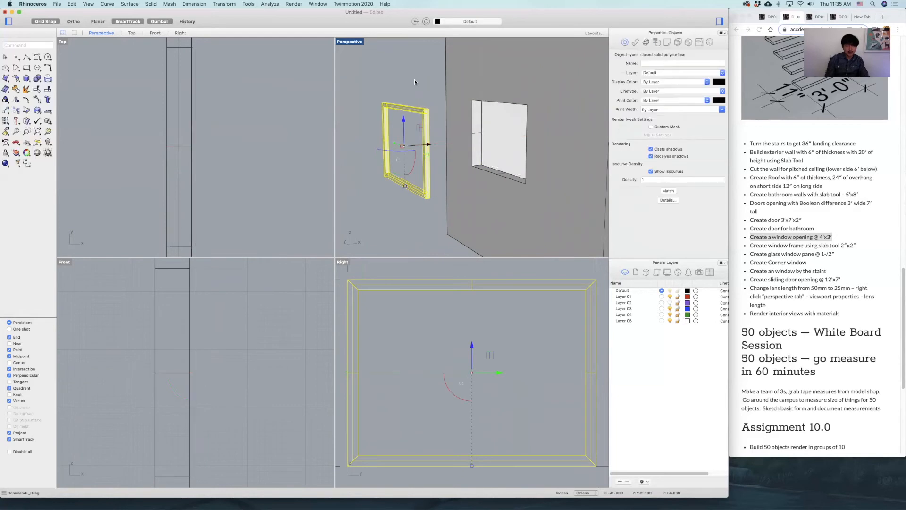
pyautogui.click(415, 82)
# Draw a rectangle along the window frame's inner edge as the glass pane outline.
pyautogui.scroll(5, 421, 126)
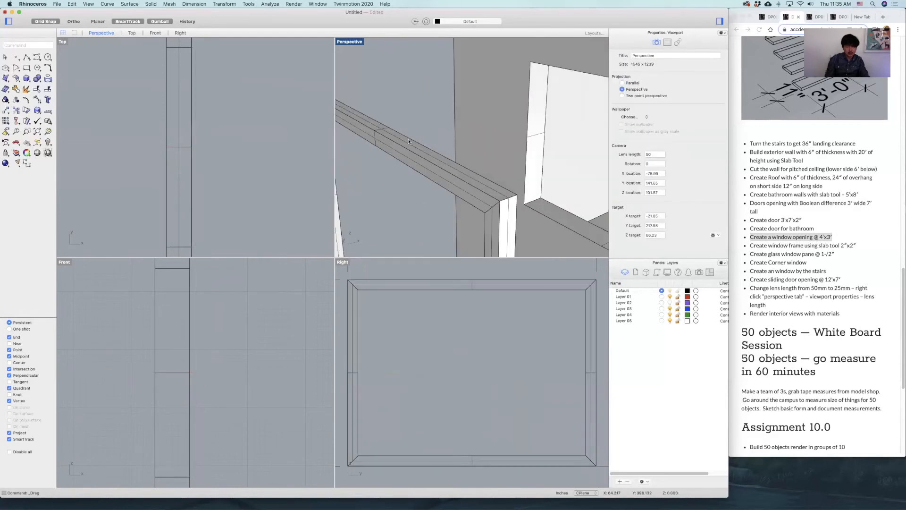
pyautogui.moveTo(453, 134)
pyautogui.mouseDown(button='right')
pyautogui.moveTo(458, 123)
pyautogui.moveTo(455, 147)
pyautogui.mouseUp(button='right')
pyautogui.scroll(-5, 454, 142)
pyautogui.click(404, 173)
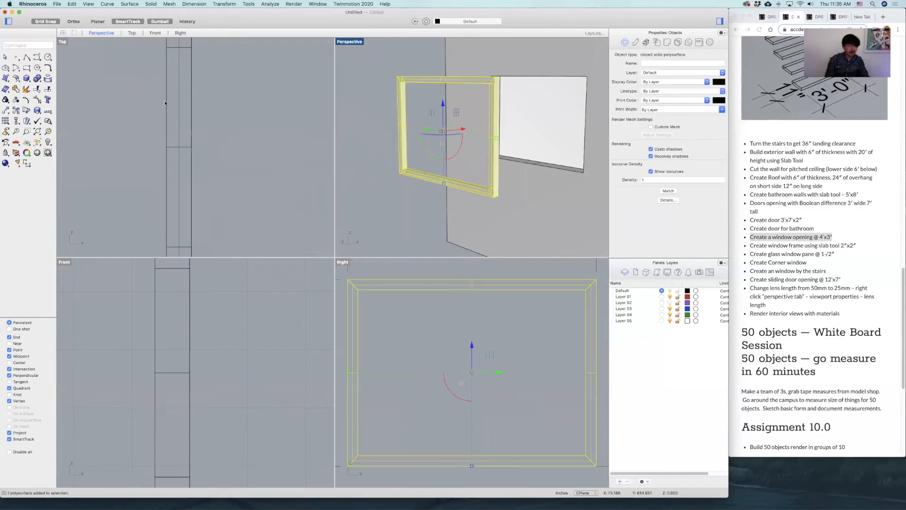
pyautogui.click(27, 68)
pyautogui.click(358, 290)
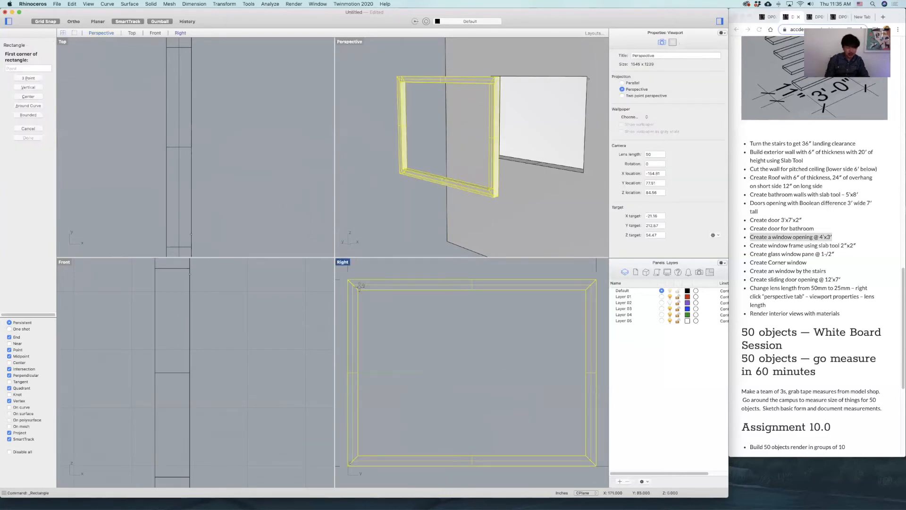
pyautogui.click(587, 457)
# Extrude the inner rectangle 0.5" as a solid with ExtrudeCrv to make the glass pane.
pyautogui.click(522, 293)
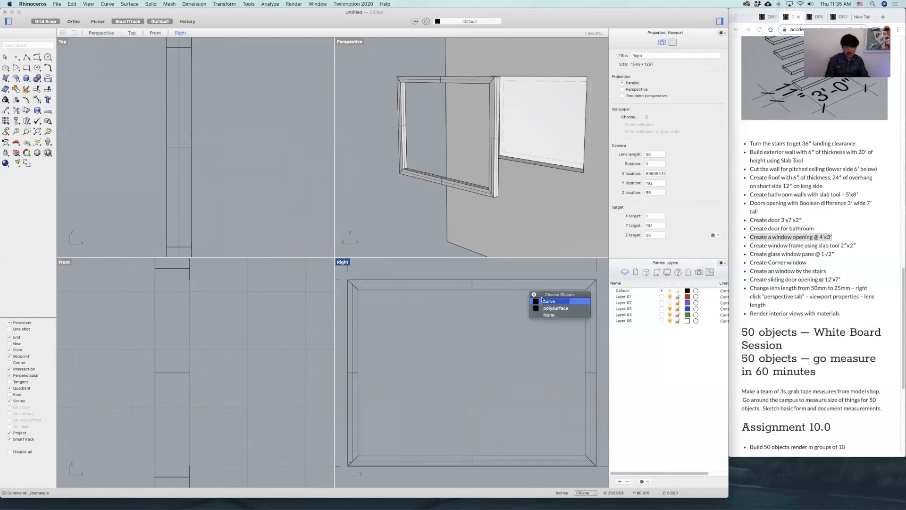
pyautogui.click(557, 308)
pyautogui.write('extrudeCrv')
pyautogui.press('Return')
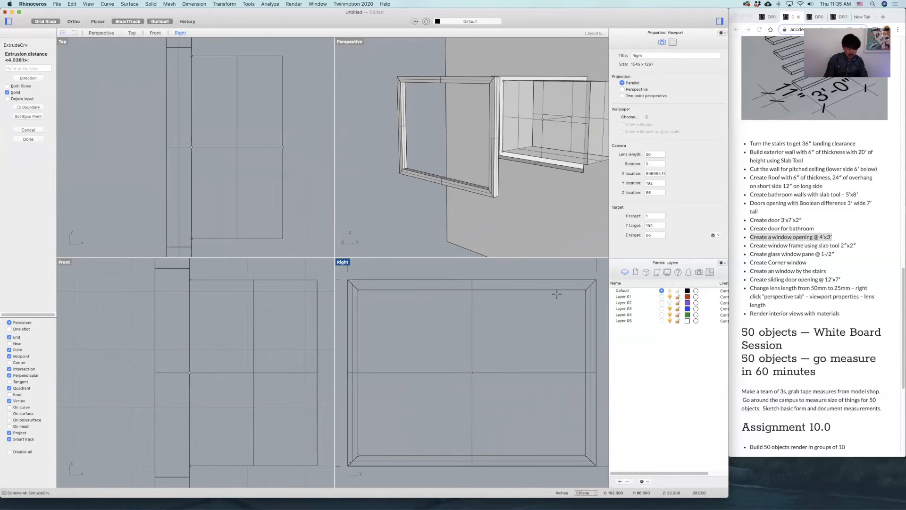
pyautogui.write('0')
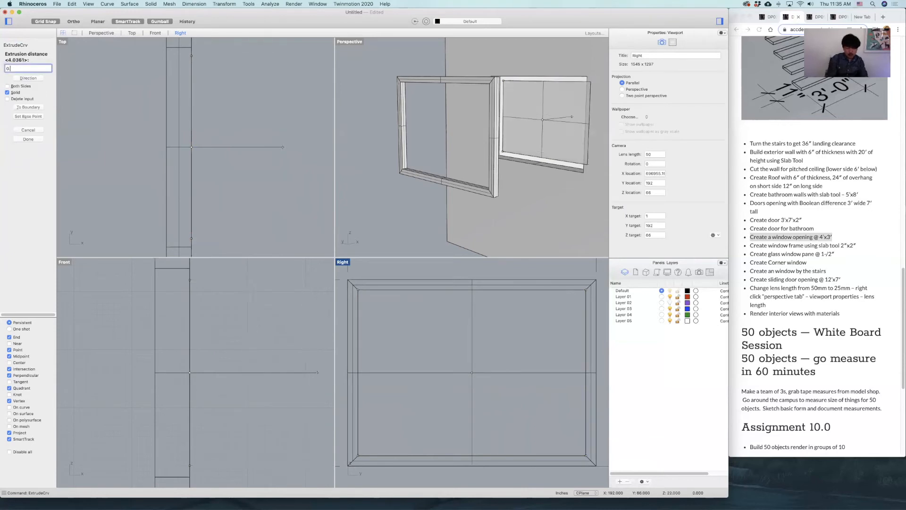
pyautogui.write('.5"')
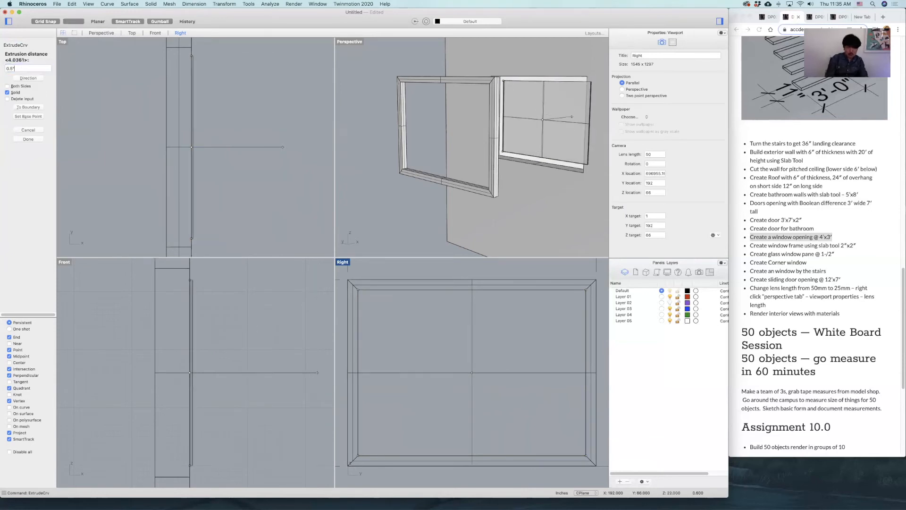
pyautogui.press('Return')
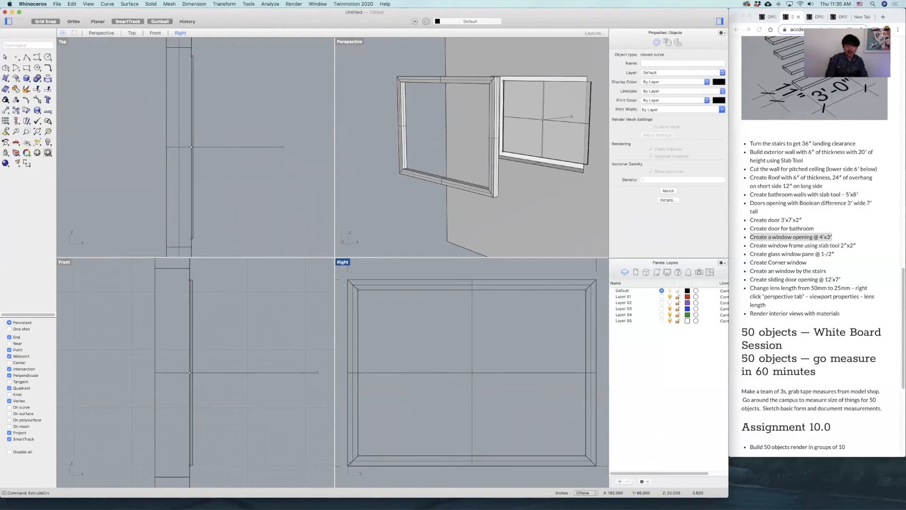
# Move the glass pane in plan into the window frame outside the wall, centred in the frame's depth.
pyautogui.click(588, 282)
pyautogui.click(552, 95)
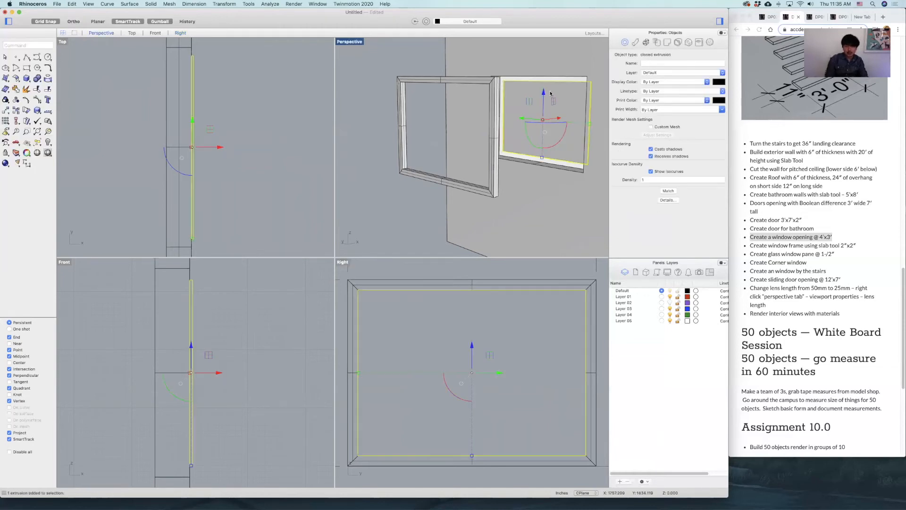
pyautogui.scroll(-8, 210, 100)
pyautogui.moveTo(209, 89); pyautogui.dragTo(224, 121, button='right')
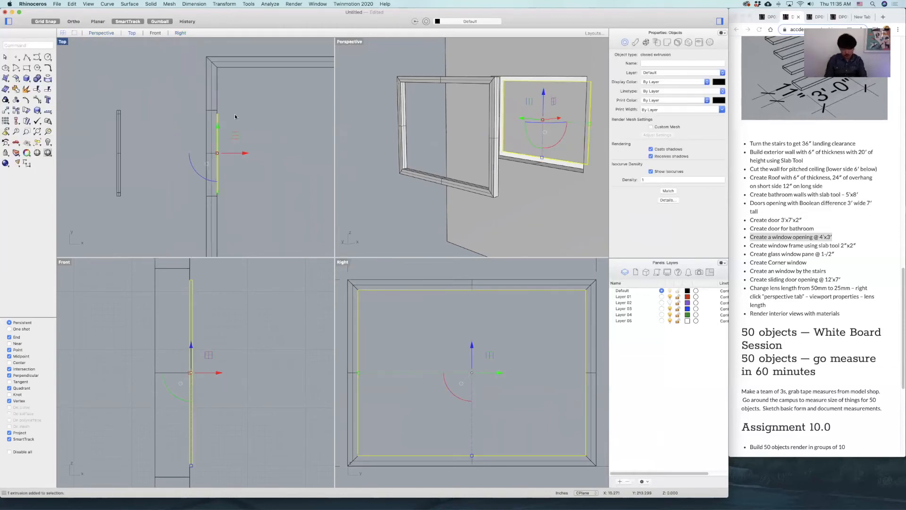
pyautogui.write('m')
pyautogui.press('Return')
pyautogui.scroll(12, 217, 113)
pyautogui.click(222, 124)
pyautogui.scroll(-5, 222, 125)
pyautogui.click(208, 131)
pyautogui.press('Escape')
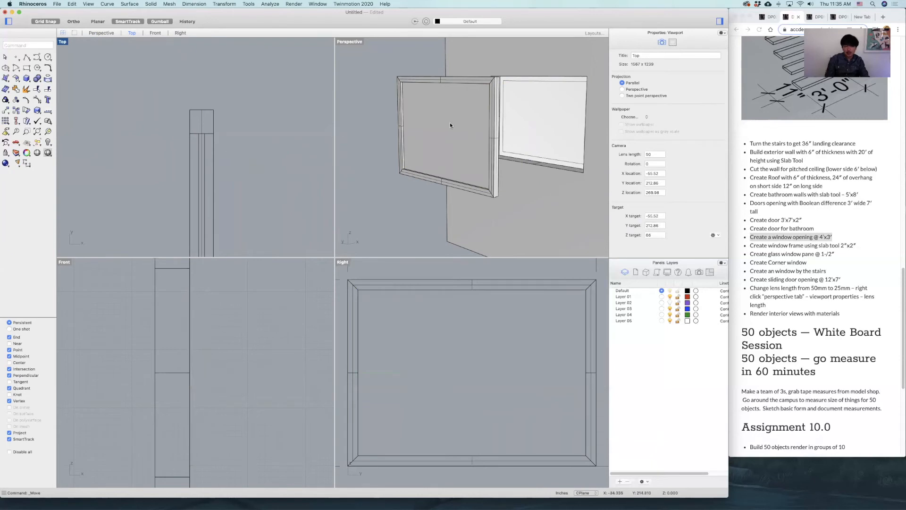
# Rename Layer 03 as Glass and move the glass pane to that layer.
pyautogui.moveTo(450, 125); pyautogui.dragTo(458, 135, button='right')
pyautogui.click(438, 123)
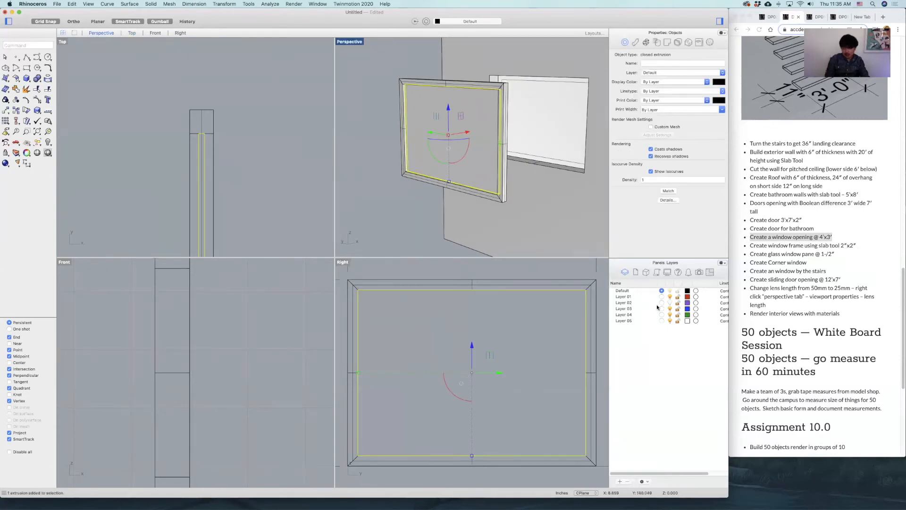
pyautogui.click(623, 309)
pyautogui.click(625, 309)
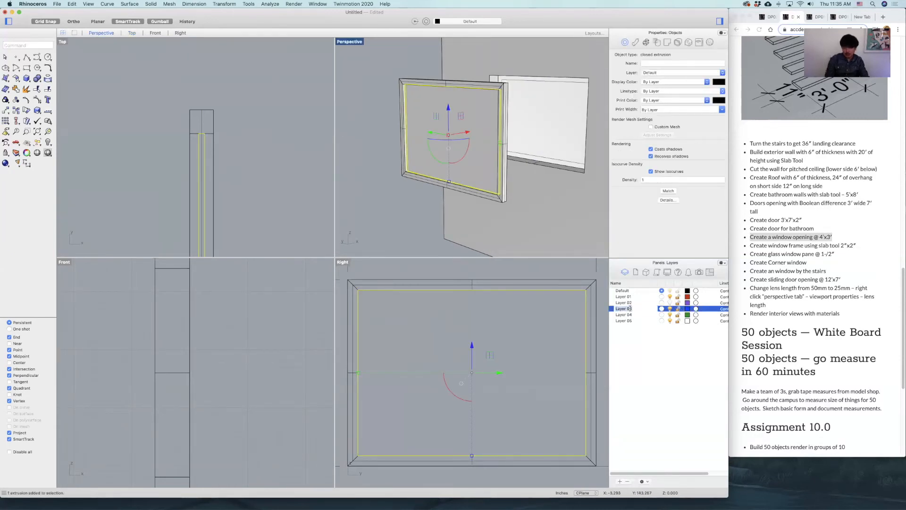
pyautogui.write('Glass')
pyautogui.press('Return')
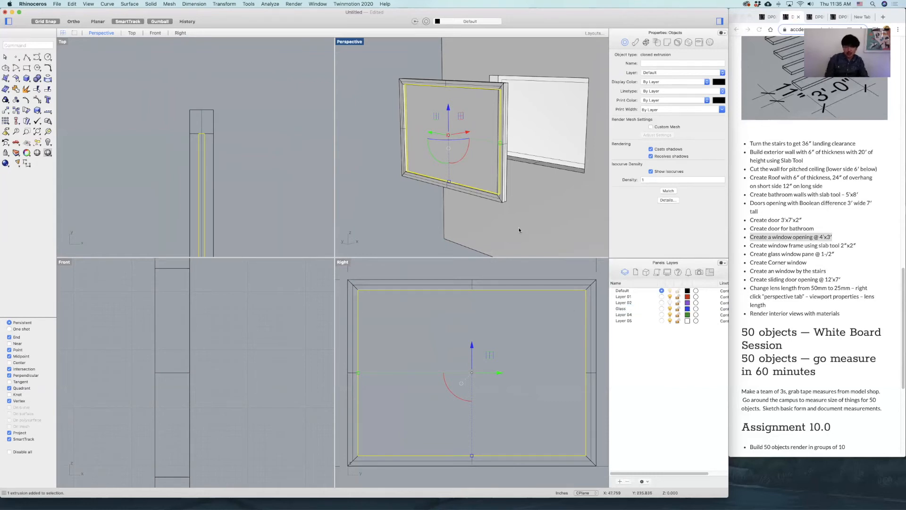
pyautogui.rightClick(630, 309)
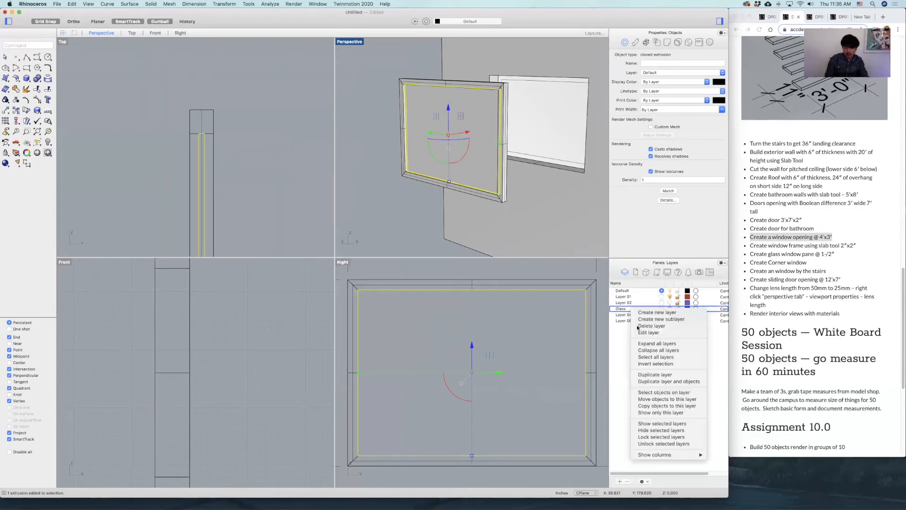
pyautogui.click(654, 399)
pyautogui.click(406, 180)
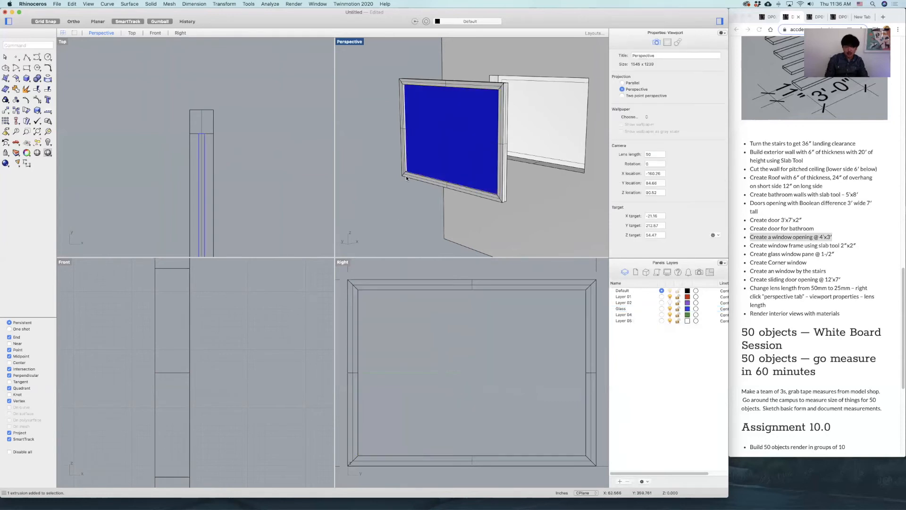
# Rename Layer 04 as Frame and move the window frame to that layer.
pyautogui.click(405, 176)
pyautogui.click(624, 315)
pyautogui.click(629, 315)
pyautogui.write('Fram')
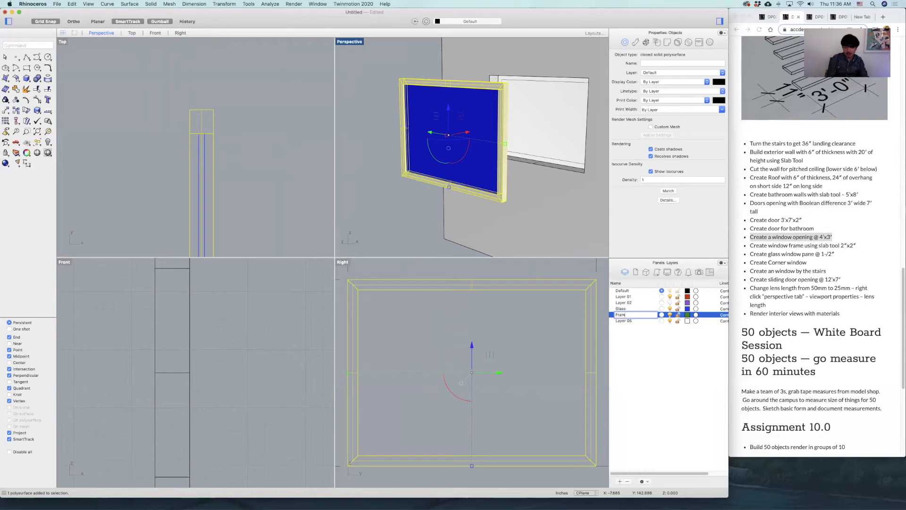
pyautogui.write('e')
pyautogui.press('Return')
pyautogui.rightClick(628, 318)
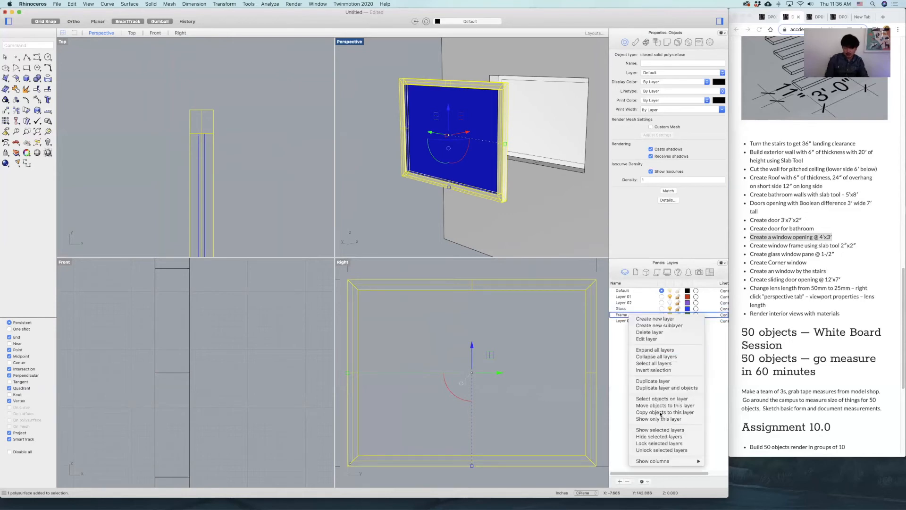
pyautogui.click(662, 410)
# Move the frame and glass pane together into the lower wall opening, centred in the wall's thickness.
pyautogui.click(399, 132)
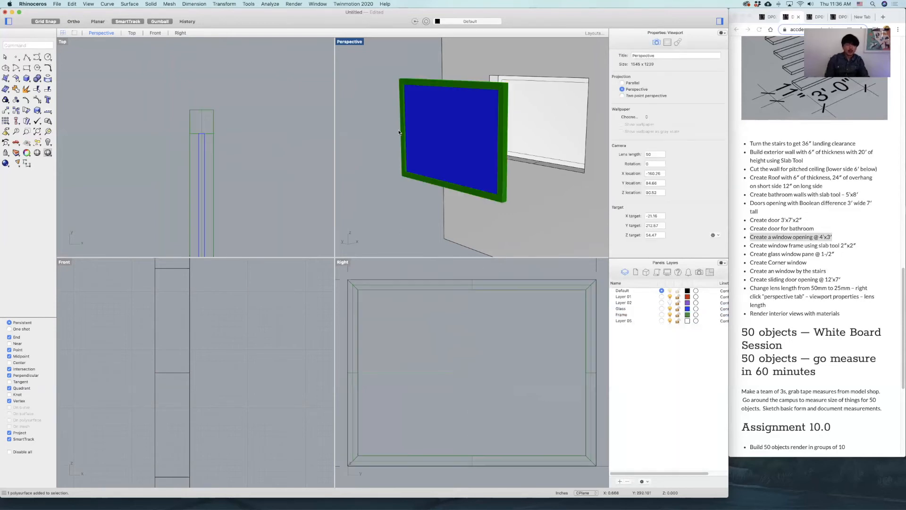
pyautogui.click(441, 140)
pyautogui.moveTo(441, 140); pyautogui.dragTo(431, 88, button='right')
pyautogui.keyDown('shift'); pyautogui.click(432, 88); pyautogui.keyUp('shift')
pyautogui.write('M')
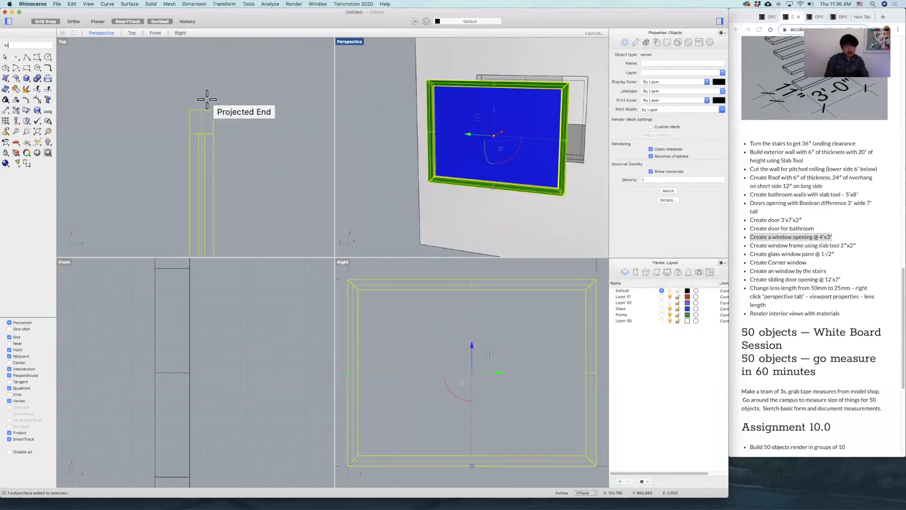
pyautogui.press('Return')
pyautogui.click(218, 106)
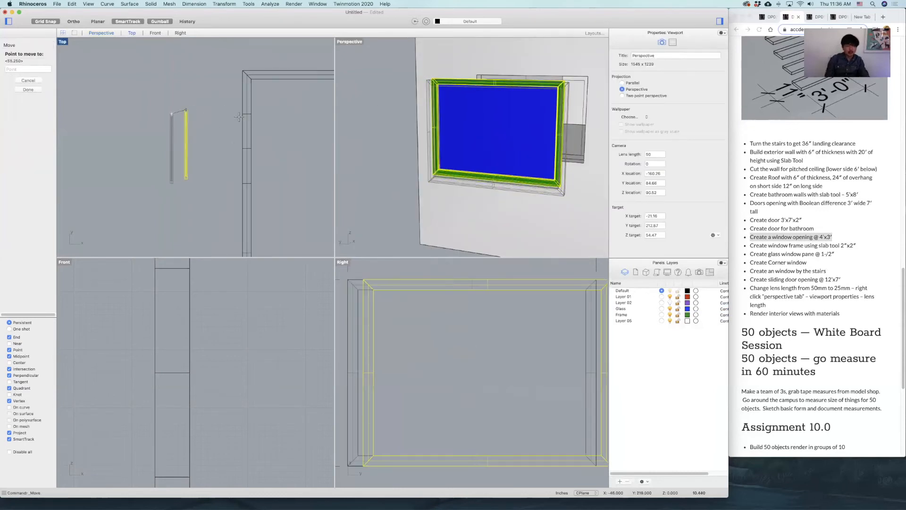
pyautogui.scroll(15, 242, 115)
pyautogui.click(272, 103)
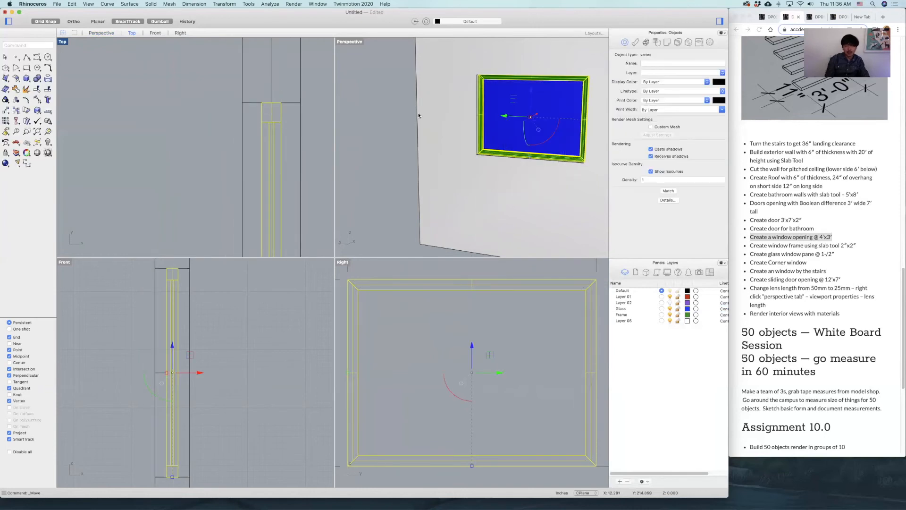
# Copy the frame and glass pane from the lower opening's top corner to the matching corner of the upper opening.
pyautogui.scroll(-8, 498, 133)
pyautogui.moveTo(498, 133); pyautogui.dragTo(518, 178, button='right')
pyautogui.scroll(-9, 531, 130)
pyautogui.scroll(-14, 522, 305)
pyautogui.moveTo(522, 305); pyautogui.dragTo(508, 351, button='right')
pyautogui.write('copy')
pyautogui.press('Return')
pyautogui.scroll(6, 491, 321)
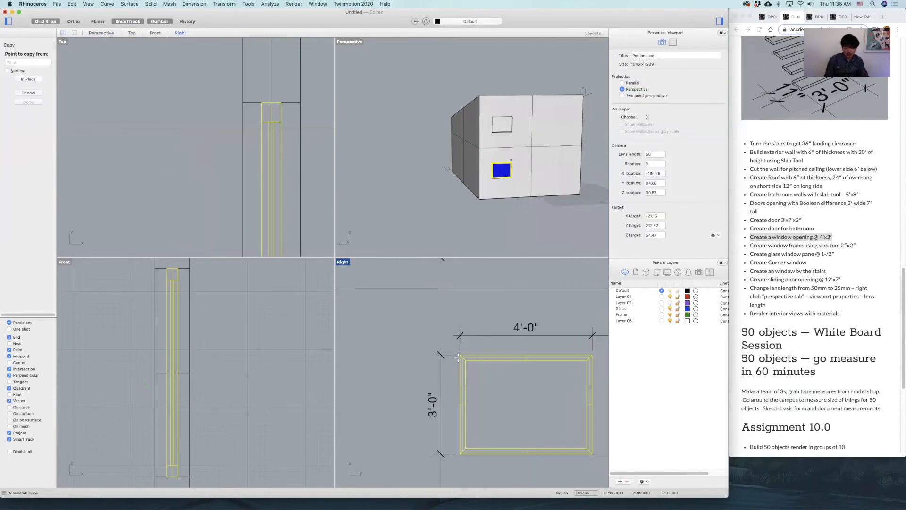
pyautogui.click(459, 357)
pyautogui.scroll(-6, 472, 340)
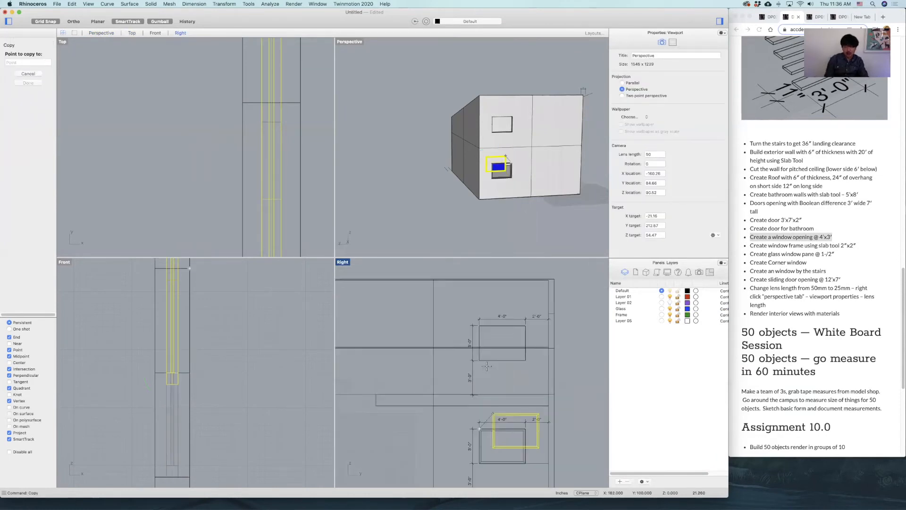
pyautogui.scroll(5, 477, 327)
pyautogui.click(476, 330)
pyautogui.press('Return')
# Examine the house with both windows fitted, and switch to the assignment page in Chrome to compare the Simple Studio image.
pyautogui.scroll(-5, 508, 219)
pyautogui.moveTo(532, 198)
pyautogui.mouseDown(button='right')
pyautogui.moveTo(492, 194)
pyautogui.moveTo(514, 212)
pyautogui.moveTo(520, 197)
pyautogui.mouseUp(button='right')
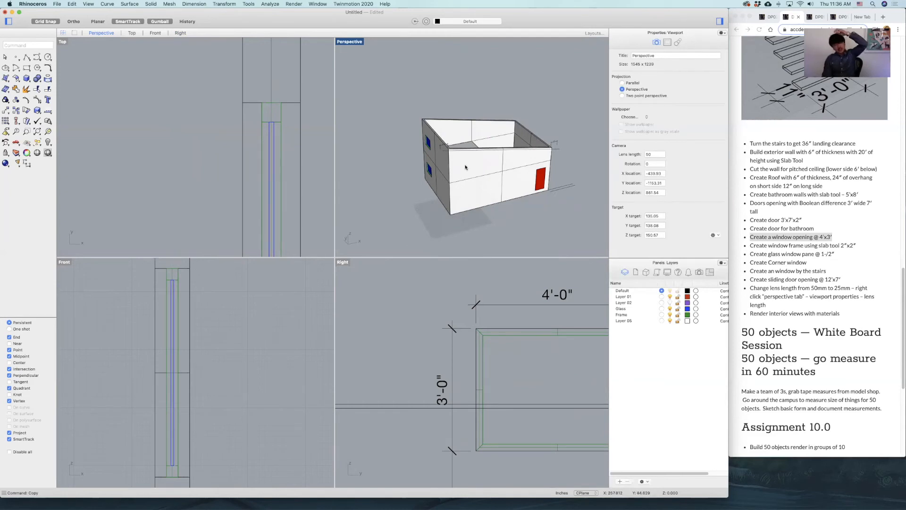
pyautogui.click(831, 239)
pyautogui.scroll(15, 831, 240)
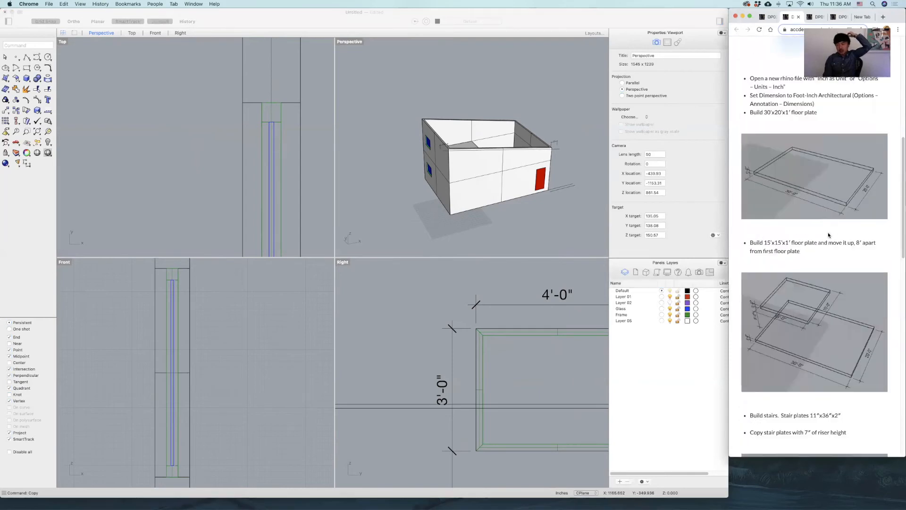
pyautogui.scroll(5, 831, 240)
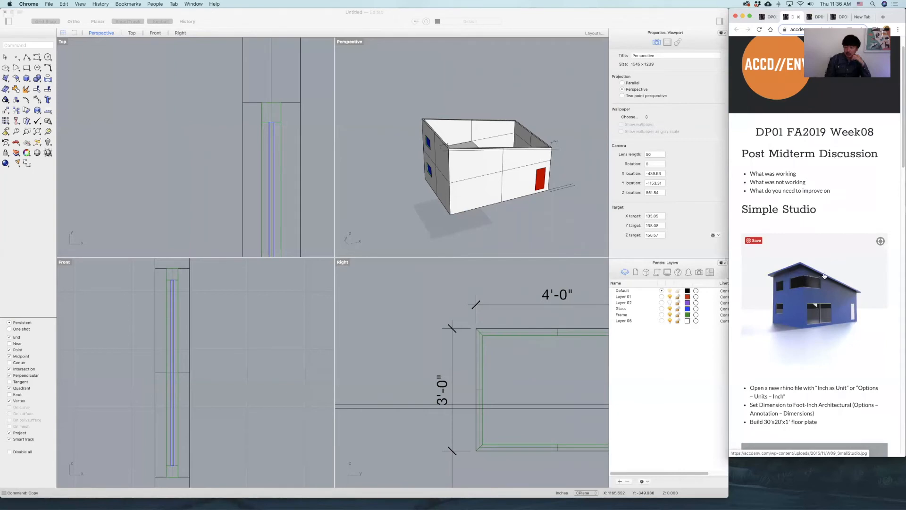
# Read the remaining window instructions on the assignment page and examine the house's exterior around the corner beside the two windows.
pyautogui.press('super+Tab')
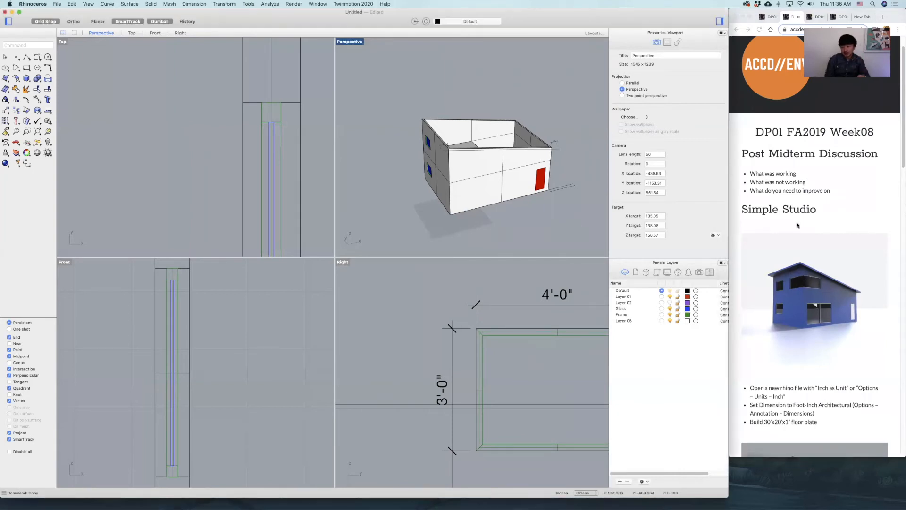
pyautogui.scroll(-6, 850, 283)
pyautogui.scroll(-8, 849, 283)
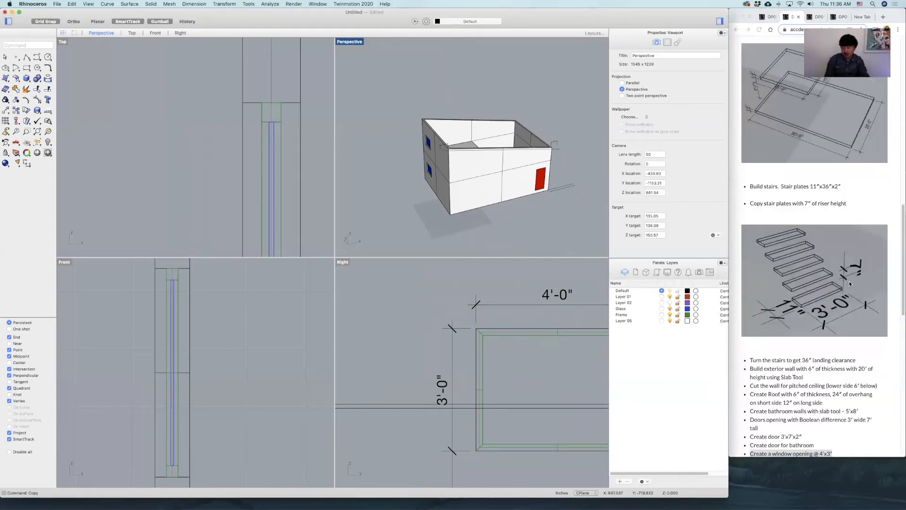
pyautogui.scroll(-1, 850, 284)
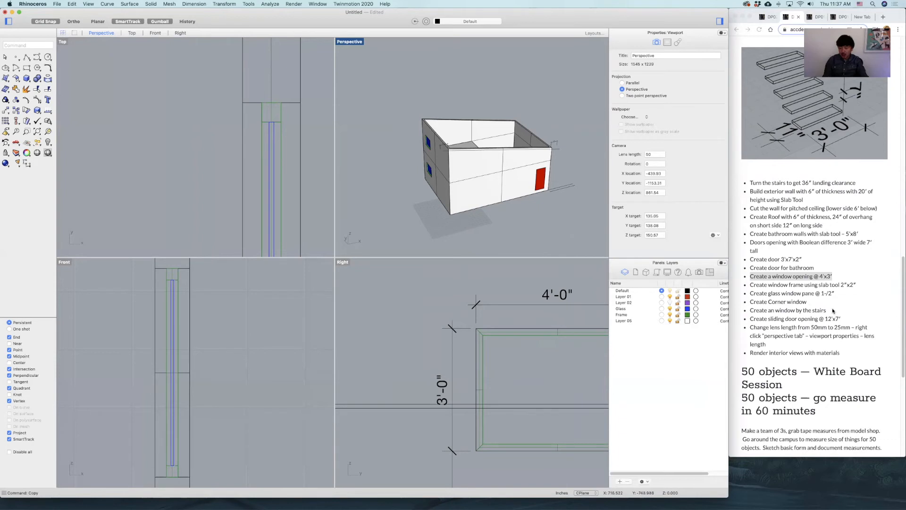
pyautogui.scroll(-5, 468, 302)
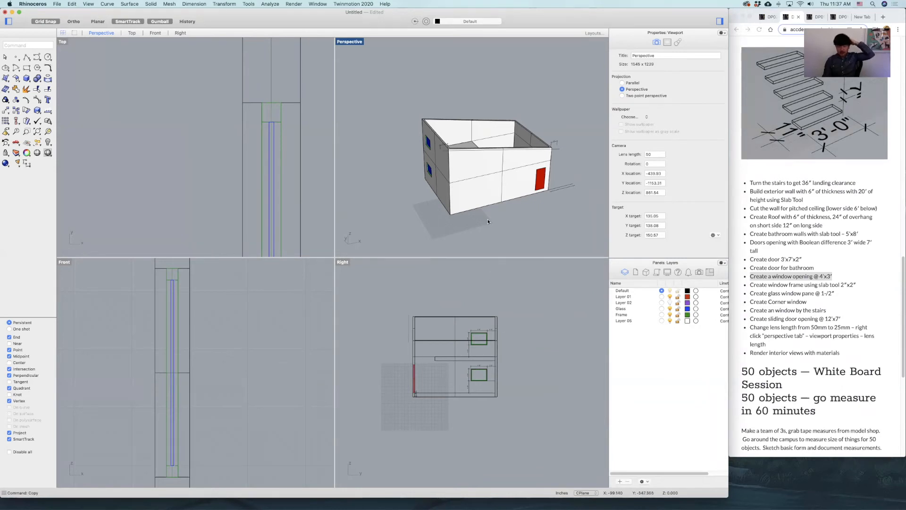
pyautogui.moveTo(477, 152); pyautogui.dragTo(515, 135, button='right')
pyautogui.scroll(10, 475, 158)
pyautogui.scroll(-3, 517, 154)
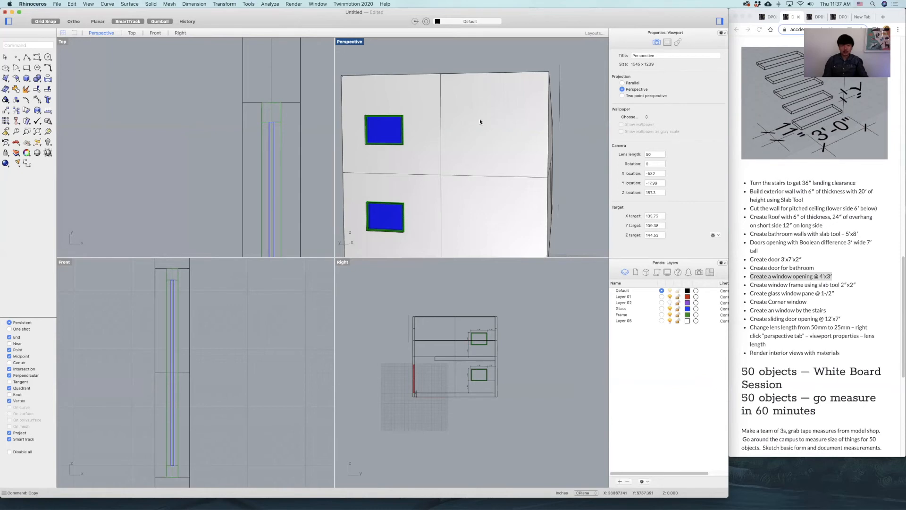
pyautogui.moveTo(550, 118); pyautogui.dragTo(419, 119, button='right')
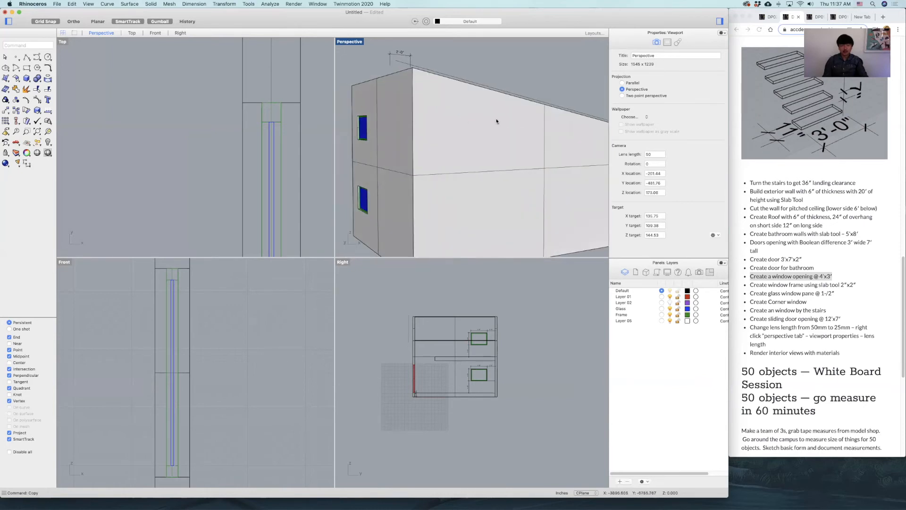
# Draw a box 8' long, 8' wide and 3' high on the ground outside the house, near its corner.
pyautogui.click(223, 125)
pyautogui.scroll(-15, 203, 134)
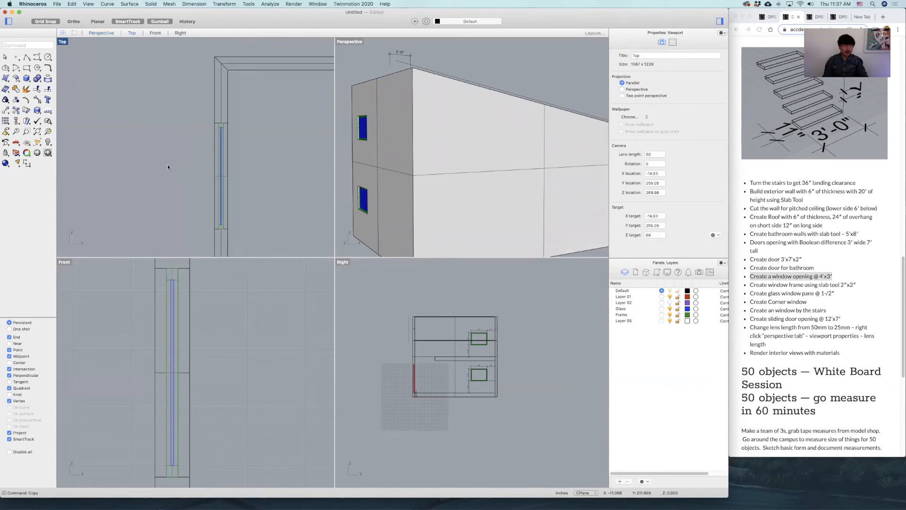
pyautogui.moveTo(188, 144); pyautogui.dragTo(231, 86, button='right')
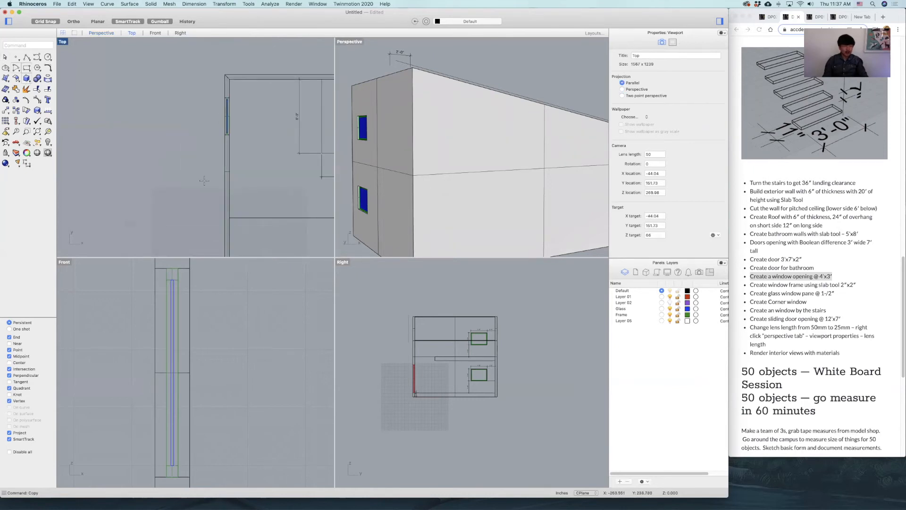
pyautogui.scroll(-6, 231, 181)
pyautogui.moveTo(232, 181); pyautogui.dragTo(241, 163, button='right')
pyautogui.scroll(6, 167, 191)
pyautogui.click(167, 212)
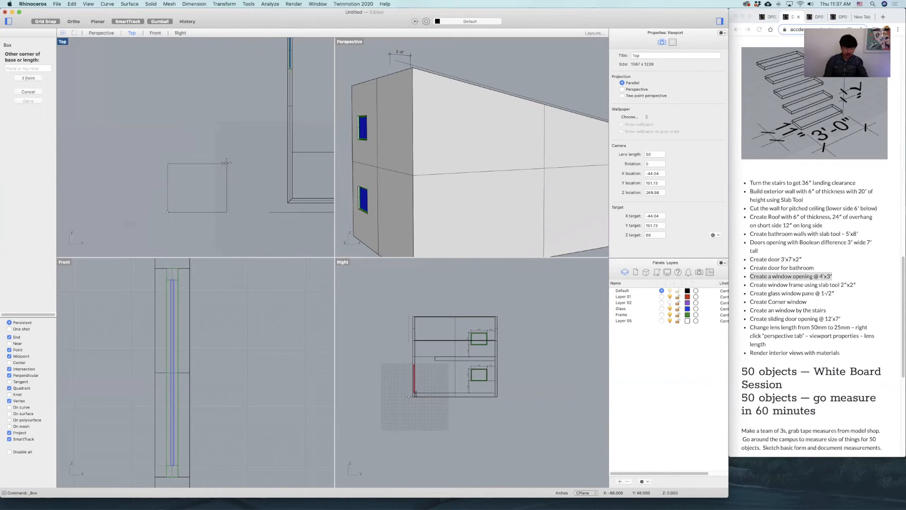
pyautogui.write("8'")
pyautogui.press('Return')
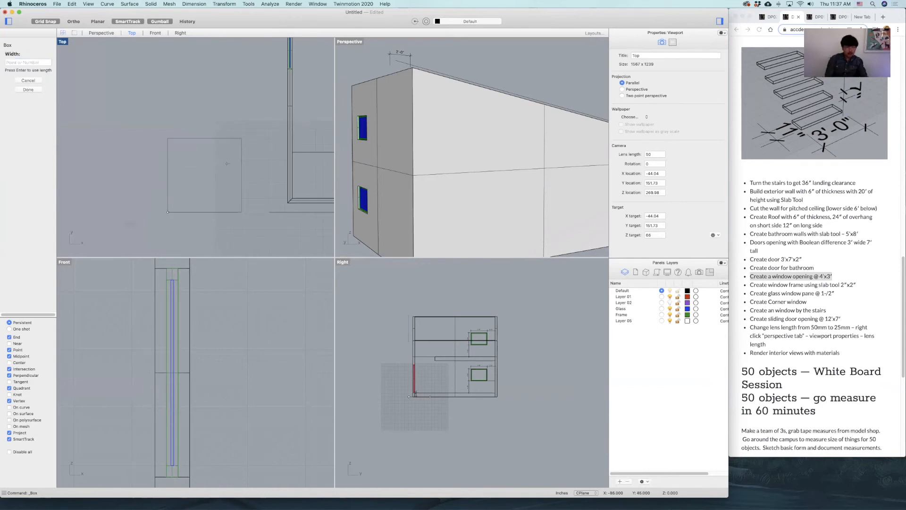
pyautogui.write("8'")
pyautogui.press('Return')
pyautogui.write('3')
pyautogui.press('Return')
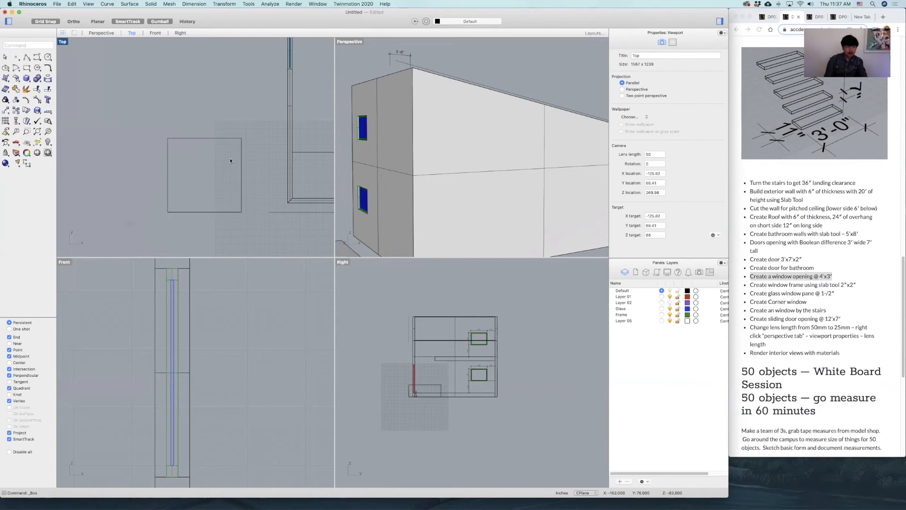
# Move the box by its lower corner onto the house's outer corner, flush with both exterior walls.
pyautogui.click(219, 139)
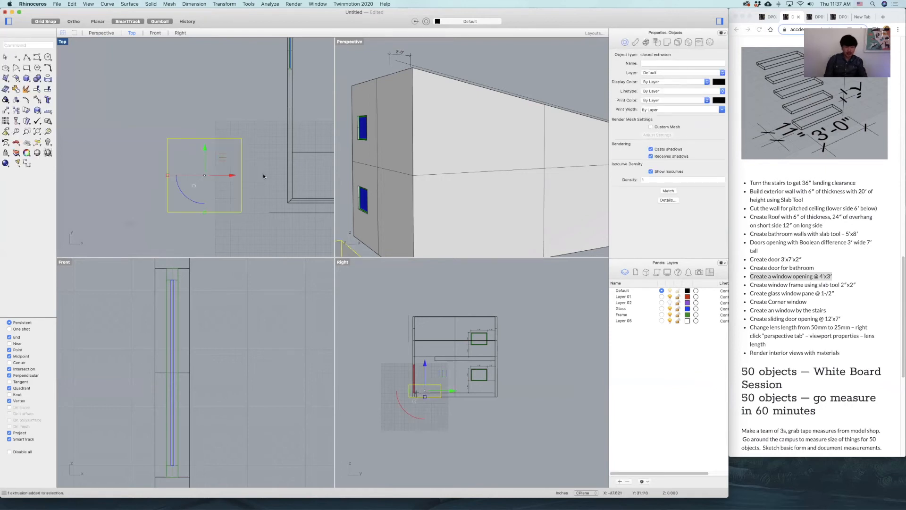
pyautogui.write('move')
pyautogui.press('Return')
pyautogui.click(168, 212)
pyautogui.click(289, 206)
# In the Right view, draw a horizontal guide line from the upper window's lower corner across to the box's side of the house.
pyautogui.moveTo(452, 365); pyautogui.dragTo(458, 349, button='right')
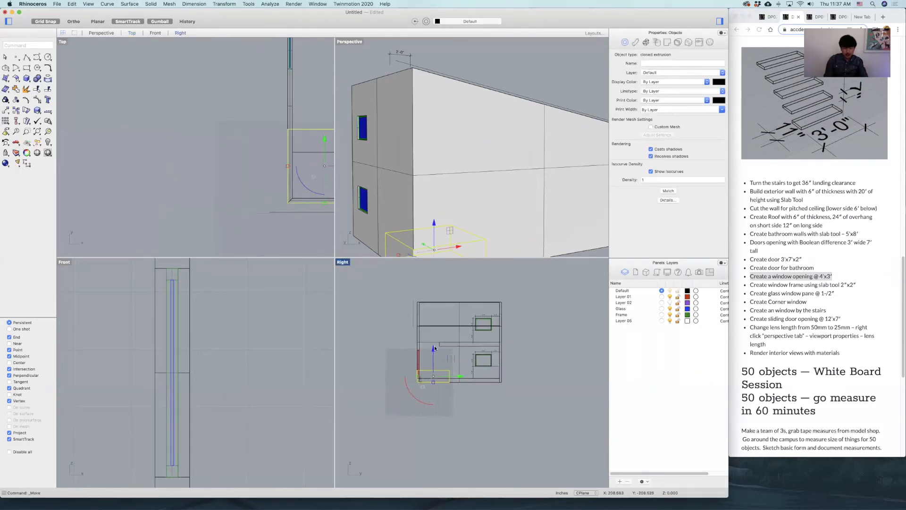
pyautogui.scroll(2, 429, 375)
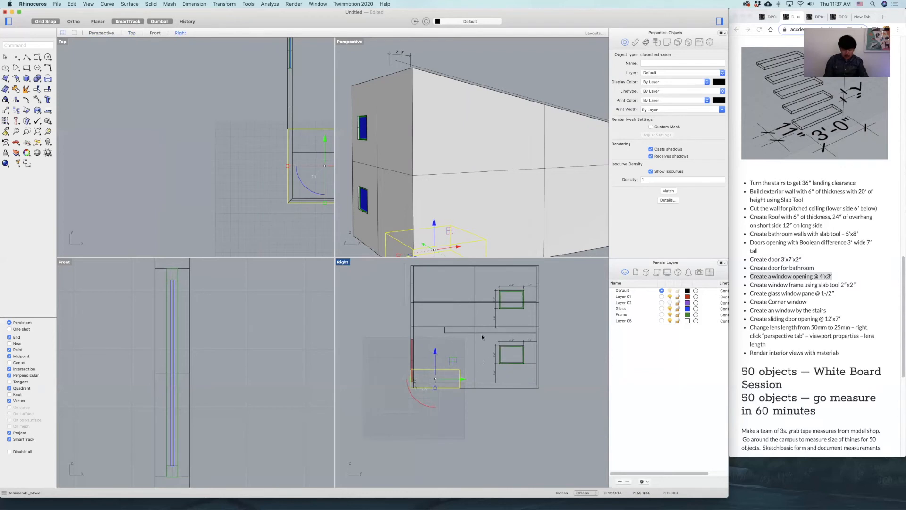
pyautogui.click(27, 58)
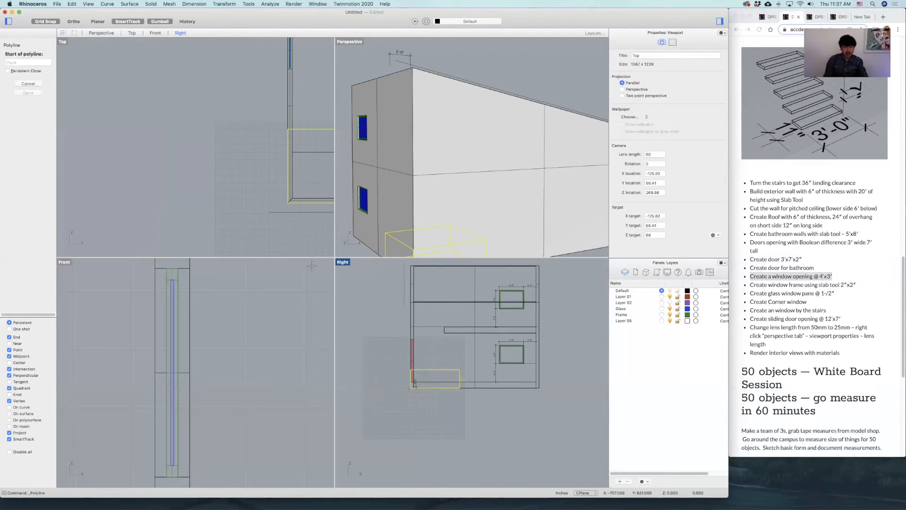
pyautogui.doubleClick(339, 263)
pyautogui.scroll(3, 372, 141)
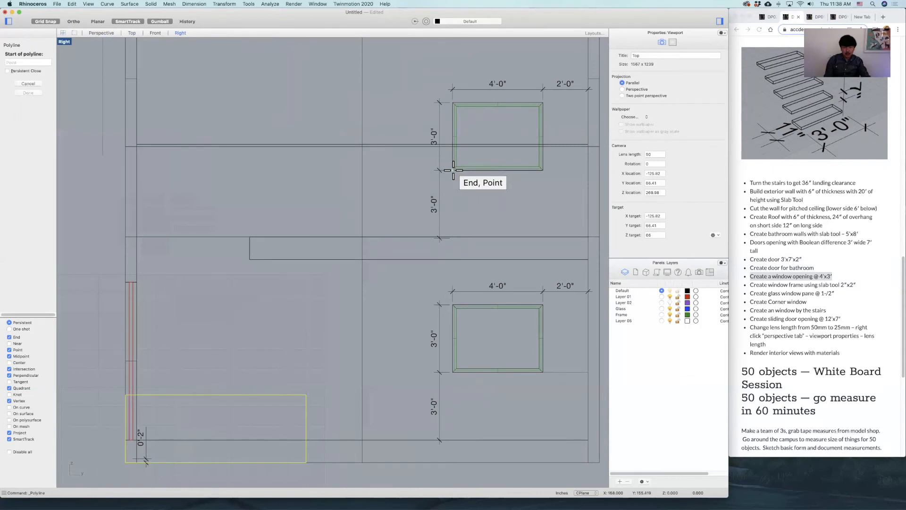
pyautogui.click(456, 170)
pyautogui.scroll(-3, 455, 200)
pyautogui.press('Escape')
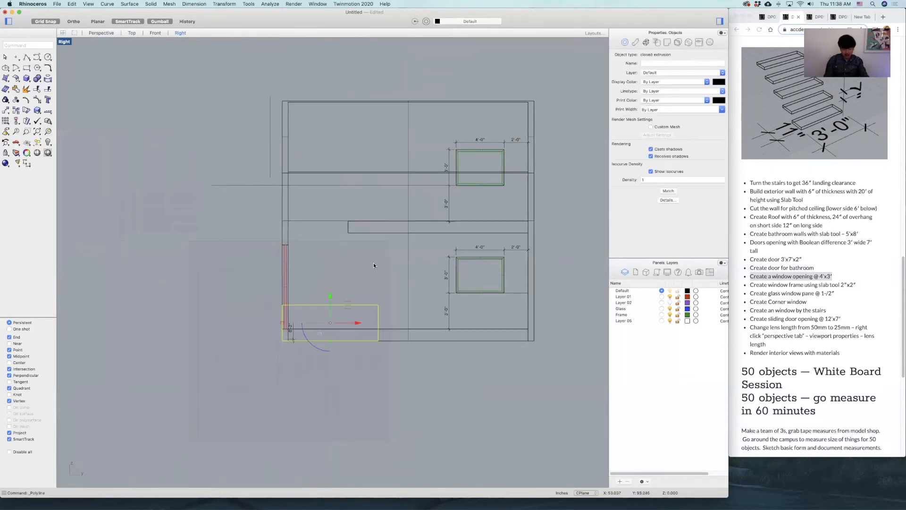
# Move the box straight up so its base sits on the guide line at the upper window's sill level, and delete the line.
pyautogui.write('n')
pyautogui.press('Return')
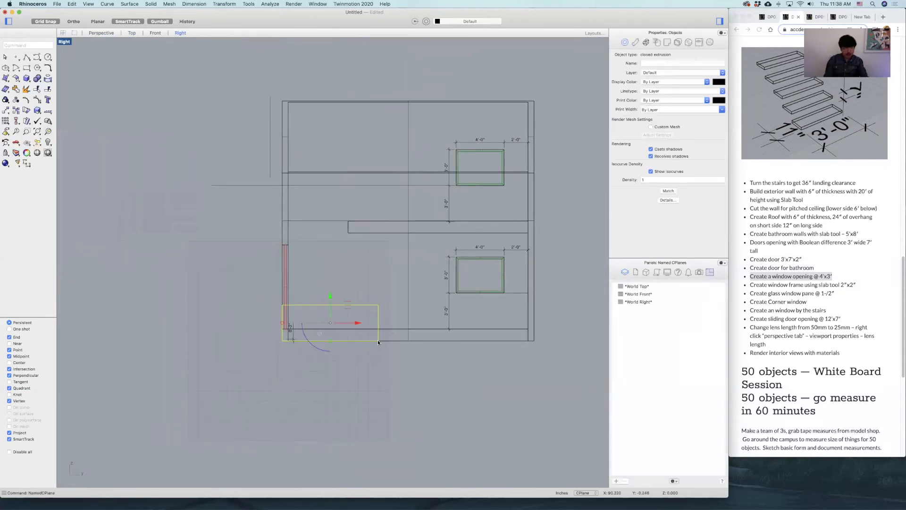
pyautogui.write('move')
pyautogui.press('Return')
pyautogui.click(378, 341)
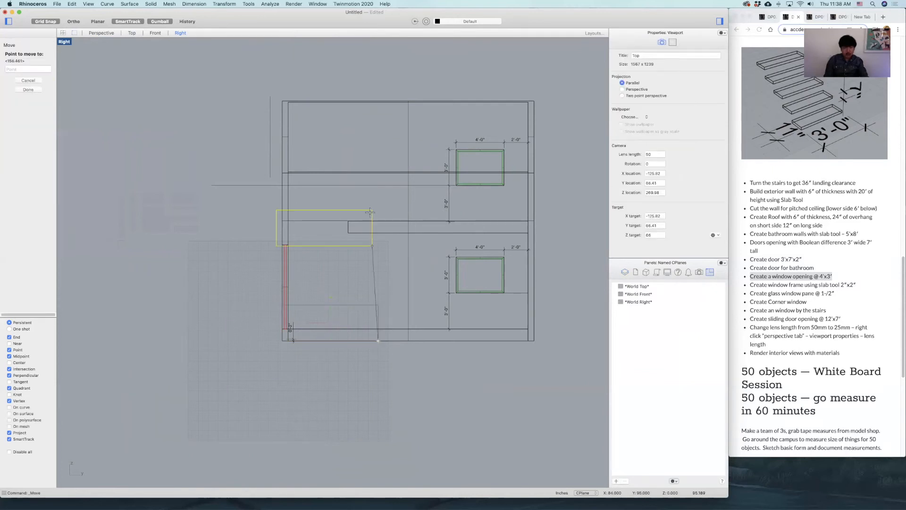
pyautogui.click(371, 185)
pyautogui.click(397, 185)
pyautogui.press('Delete')
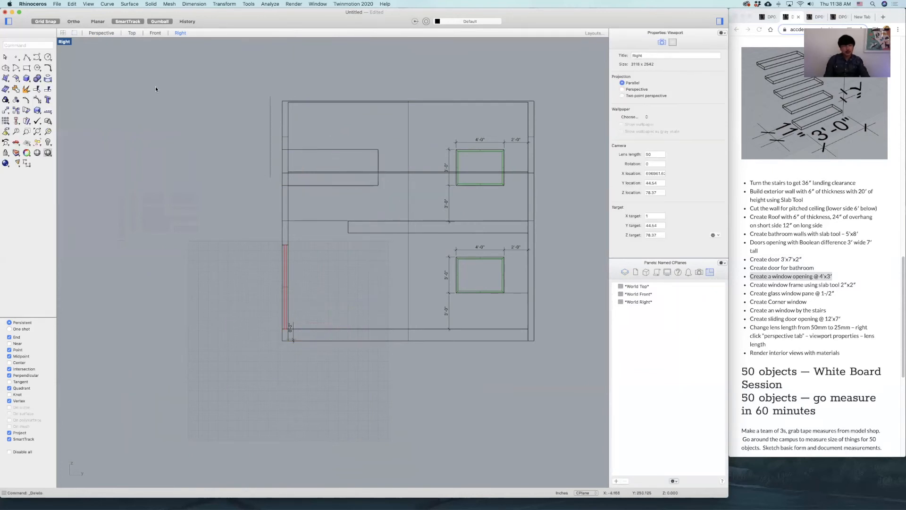
# Subtract the box from the exterior walls with BooleanDifference to cut the upper-floor corner window opening.
pyautogui.doubleClick(69, 43)
pyautogui.moveTo(451, 127); pyautogui.dragTo(482, 127, button='right')
pyautogui.write('BooleanDifference')
pyautogui.press('Return')
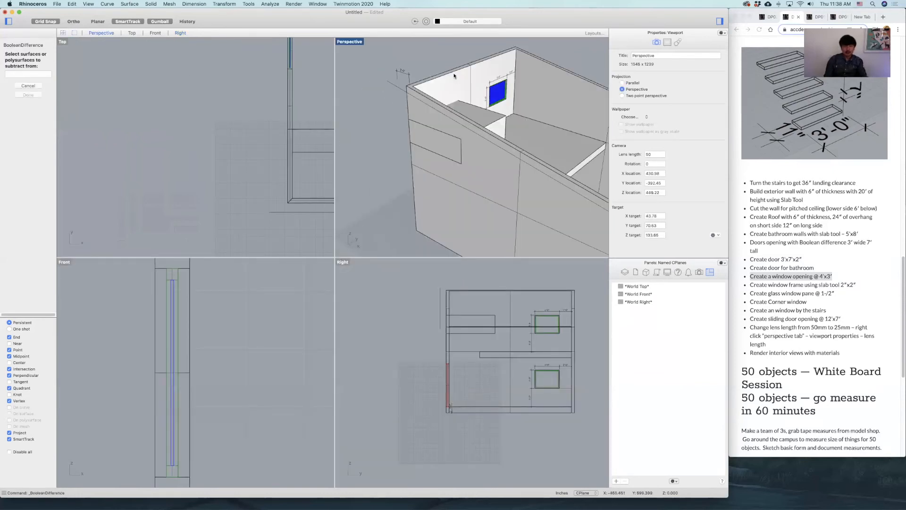
pyautogui.click(456, 77)
pyautogui.press('Return')
pyautogui.click(481, 115)
pyautogui.press('Return')
pyautogui.moveTo(482, 115); pyautogui.dragTo(225, 34, button='right')
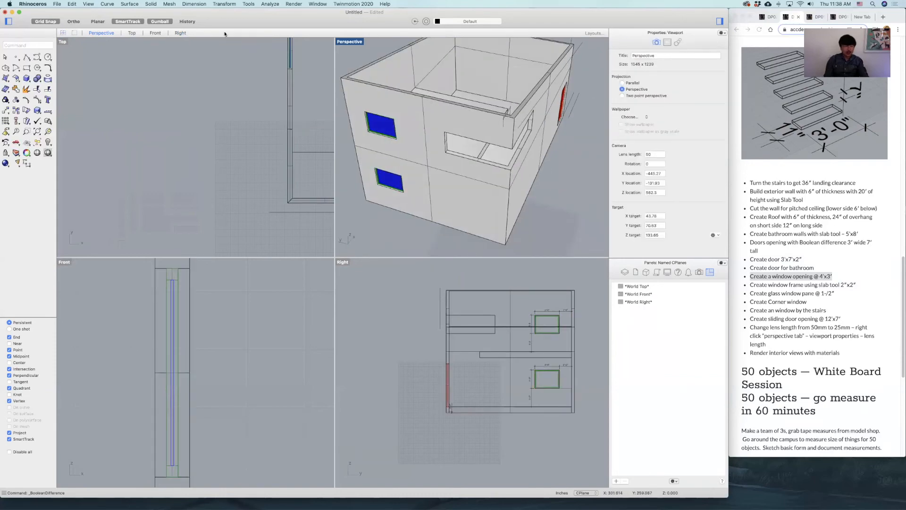
# Dimension the corner opening's length along the wall that holds the two glazed windows.
pyautogui.click(27, 163)
pyautogui.scroll(-2, 233, 126)
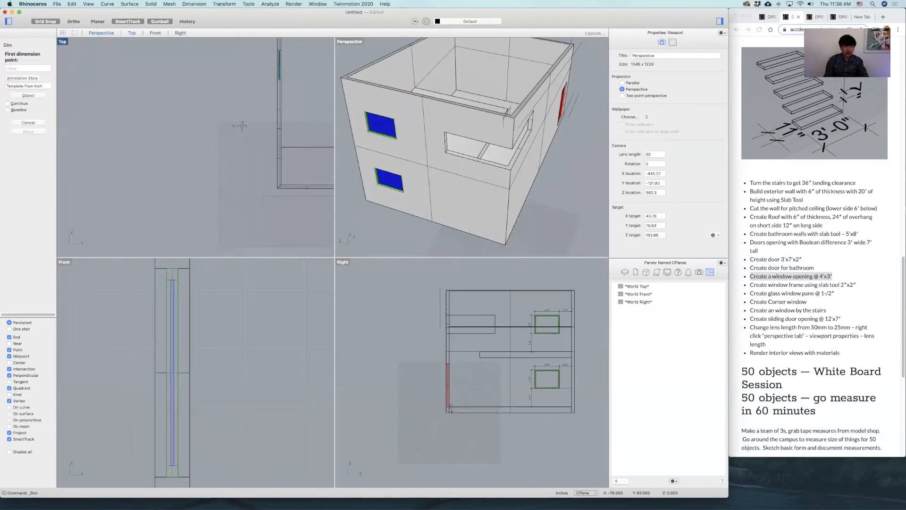
pyautogui.click(277, 130)
pyautogui.click(277, 188)
pyautogui.click(252, 189)
pyautogui.moveTo(262, 192); pyautogui.dragTo(207, 192, button='right')
pyautogui.rightClick(205, 192)
pyautogui.scroll(7, 201, 188)
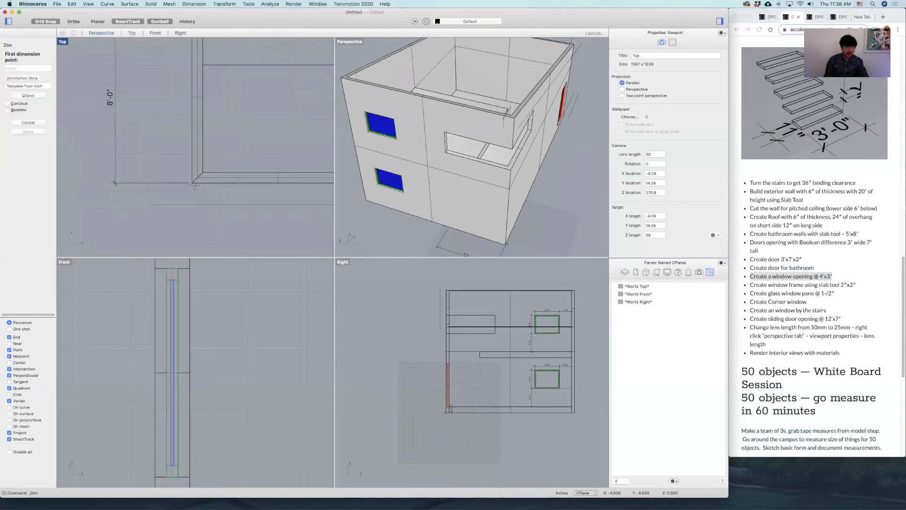
# Dimension the corner opening's length along the adjoining wall, starting from the house's outer corner.
pyautogui.click(194, 184)
pyautogui.scroll(-4, 272, 196)
pyautogui.moveTo(272, 195); pyautogui.dragTo(152, 199, button='right')
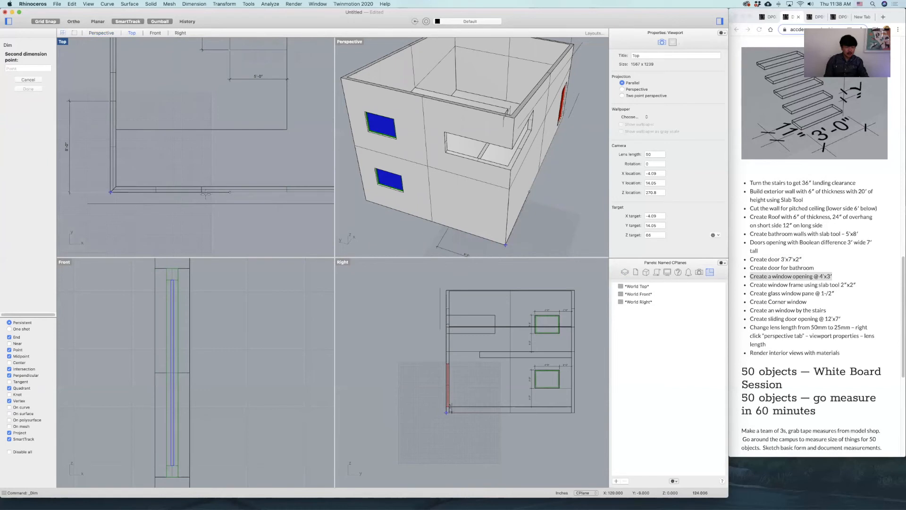
pyautogui.scroll(-4, 235, 197)
pyautogui.scroll(4, 235, 196)
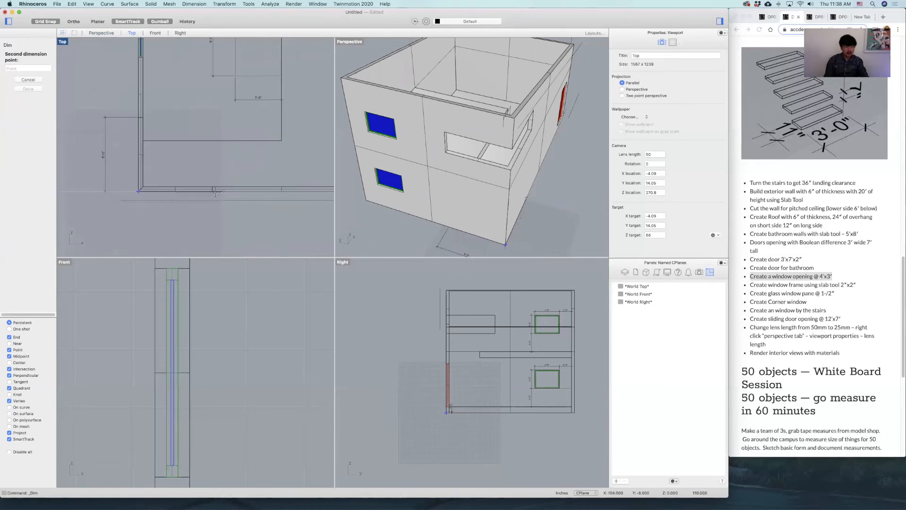
pyautogui.click(212, 190)
pyautogui.click(213, 211)
# Inspect the corner opening up close and delete its two length dimensions.
pyautogui.moveTo(402, 188); pyautogui.dragTo(498, 140, button='right')
pyautogui.scroll(5, 489, 153)
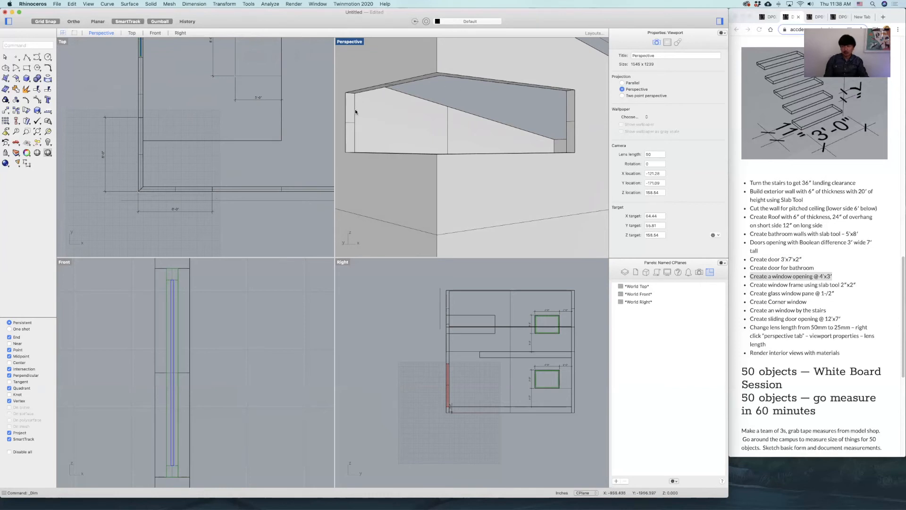
pyautogui.click(110, 113)
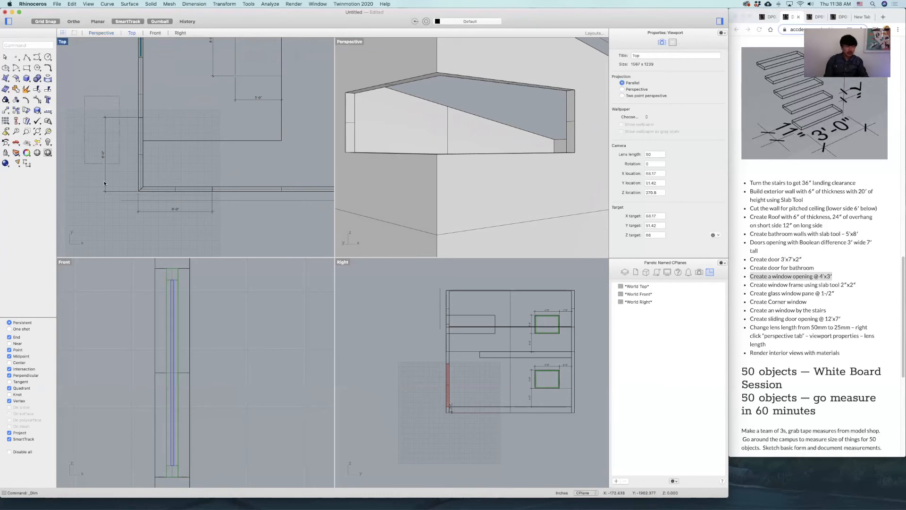
pyautogui.press('Delete')
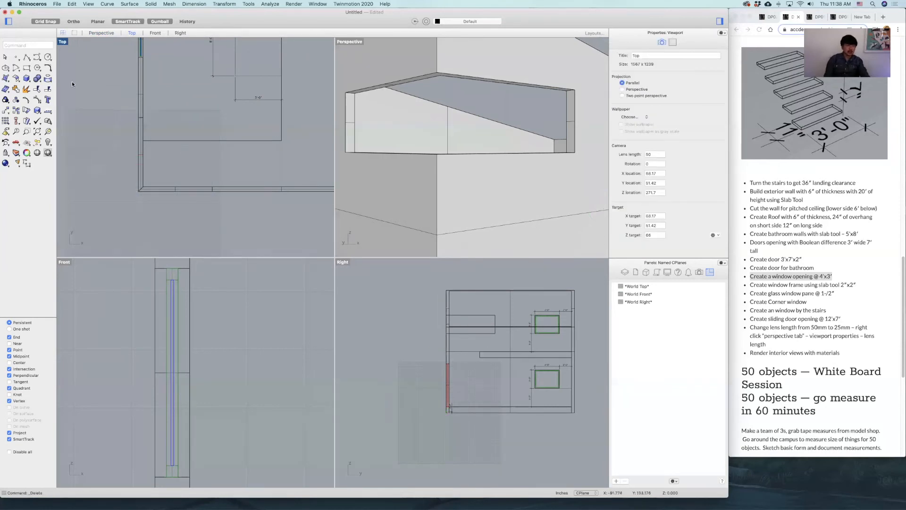
# Draw an L-shaped polyline along the middle of the wall thickness, from one end of the corner opening around to the other.
pyautogui.moveTo(286, 108); pyautogui.dragTo(296, 99, button='right')
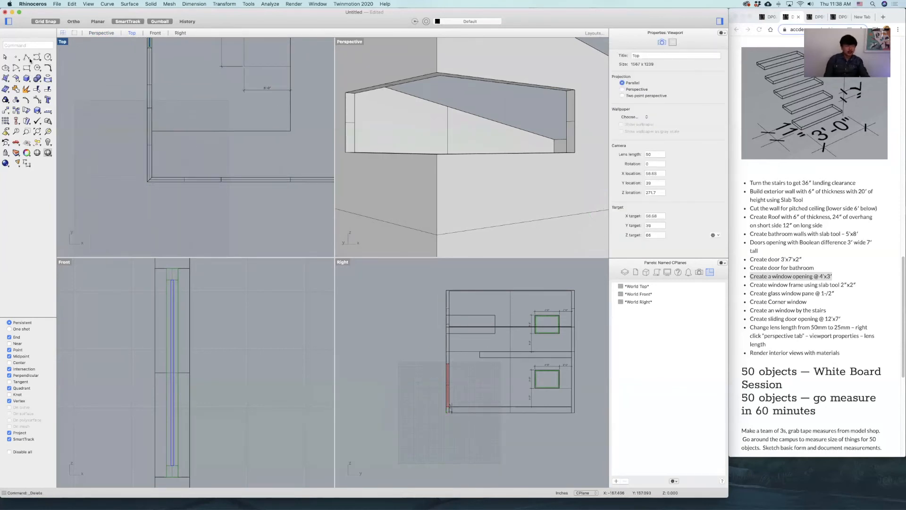
pyautogui.click(26, 57)
pyautogui.scroll(3, 136, 144)
pyautogui.scroll(3, 150, 89)
pyautogui.click(176, 63)
pyautogui.scroll(-5, 186, 91)
pyautogui.scroll(6, 183, 153)
pyautogui.click(177, 120)
pyautogui.scroll(-5, 220, 126)
pyautogui.moveTo(264, 130); pyautogui.dragTo(175, 138, button='right')
pyautogui.scroll(4, 253, 135)
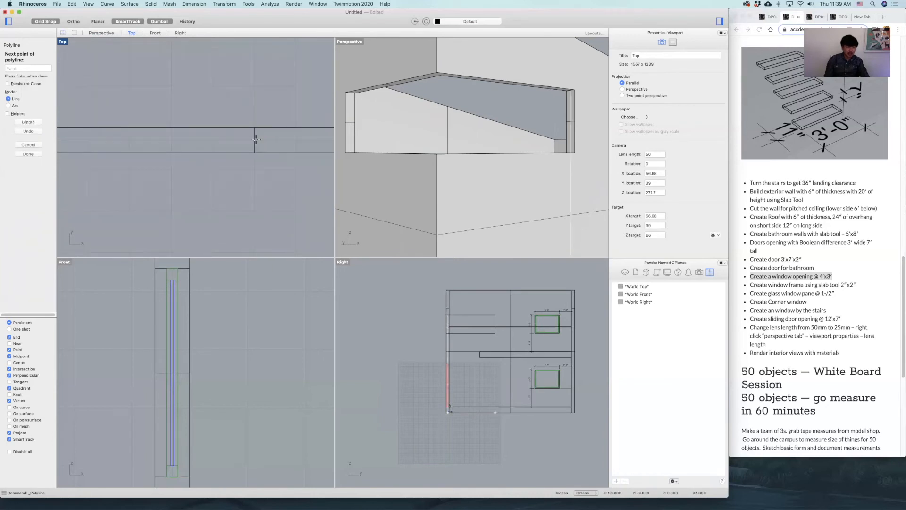
pyautogui.click(255, 140)
pyautogui.press('Return')
# Move the L-shaped polyline from the house base up to the bottom edge of the corner opening.
pyautogui.click(243, 140)
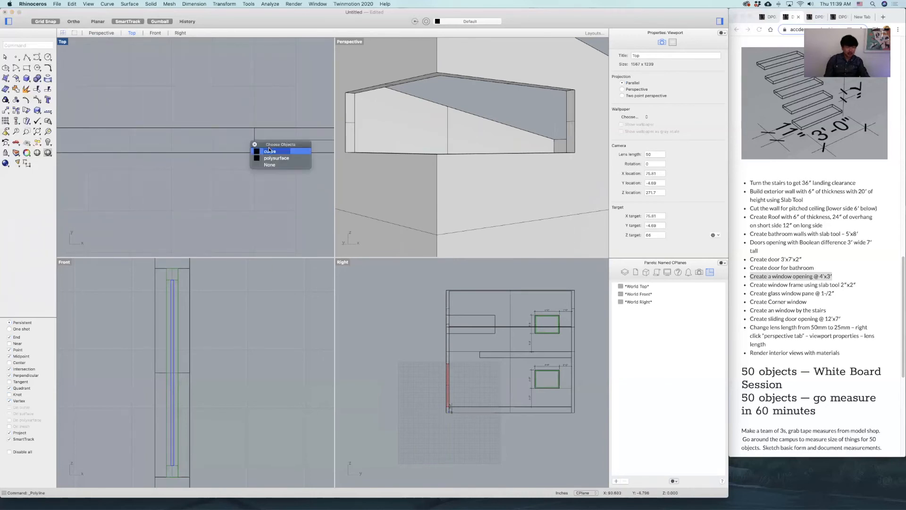
pyautogui.click(270, 151)
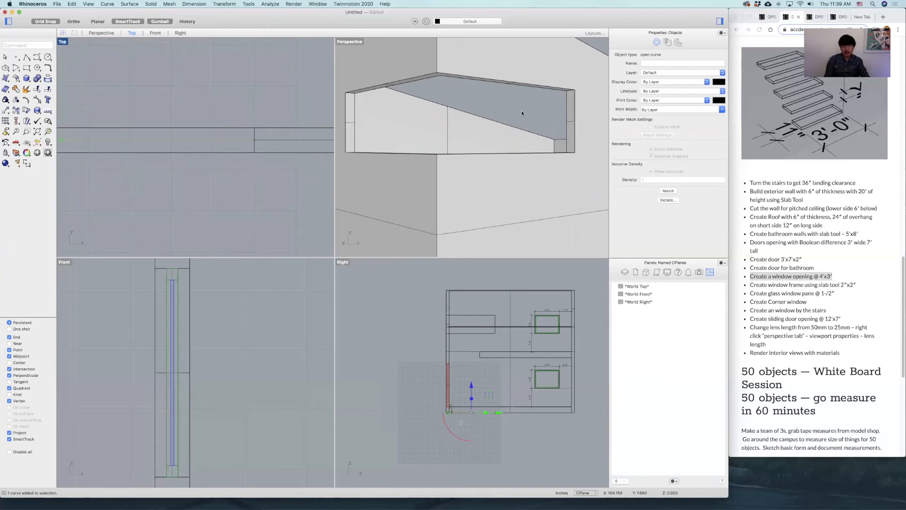
pyautogui.scroll(-6, 522, 113)
pyautogui.moveTo(535, 165); pyautogui.dragTo(510, 253, button='right')
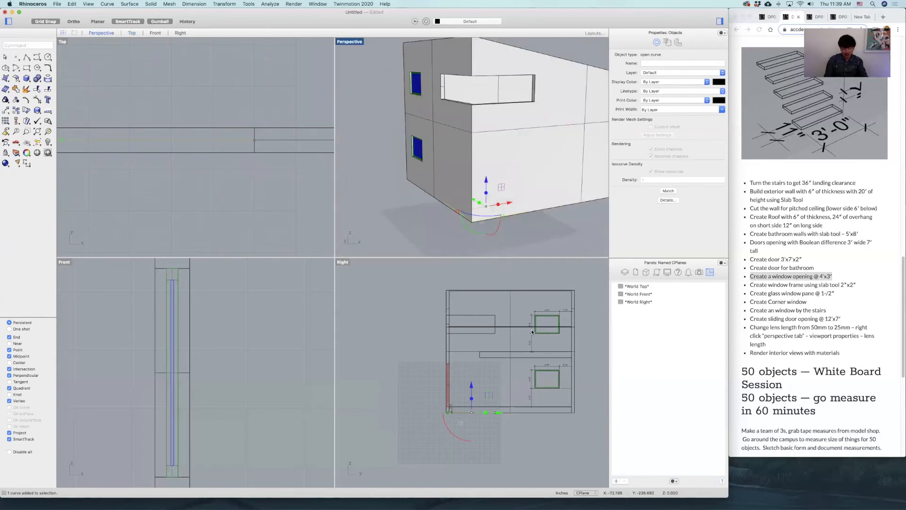
pyautogui.write('ove')
pyautogui.press('Return')
pyautogui.scroll(5, 478, 410)
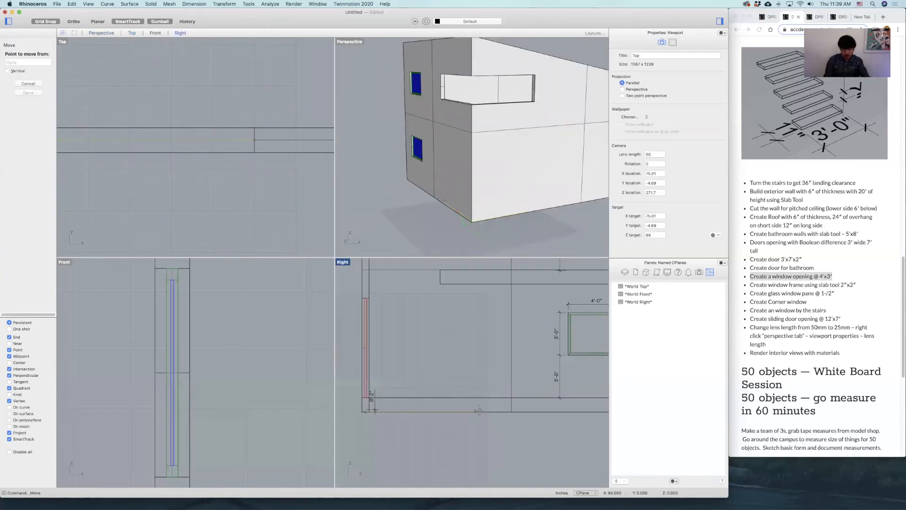
pyautogui.click(477, 411)
pyautogui.scroll(5, 477, 369)
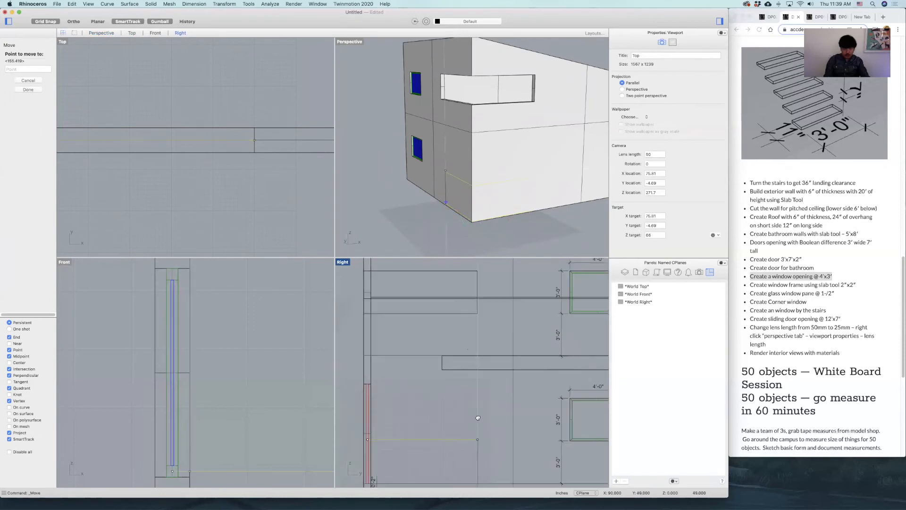
pyautogui.click(478, 319)
# Start a slab from the L-shaped polyline on the opening's sill, offset 1 inch to both sides.
pyautogui.doubleClick(347, 41)
pyautogui.click(482, 60)
pyautogui.moveTo(490, 93); pyautogui.dragTo(295, 314, button='right')
pyautogui.scroll(5, 355, 226)
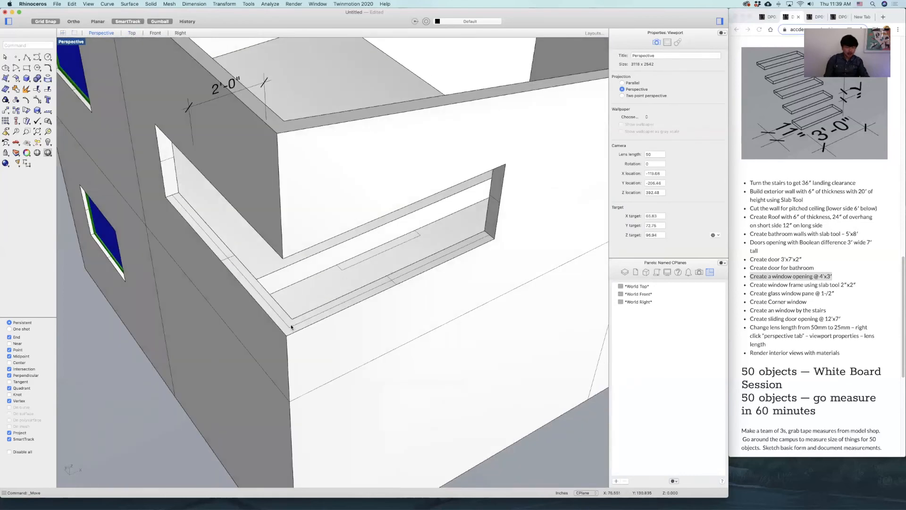
pyautogui.click(291, 326)
pyautogui.click(312, 329)
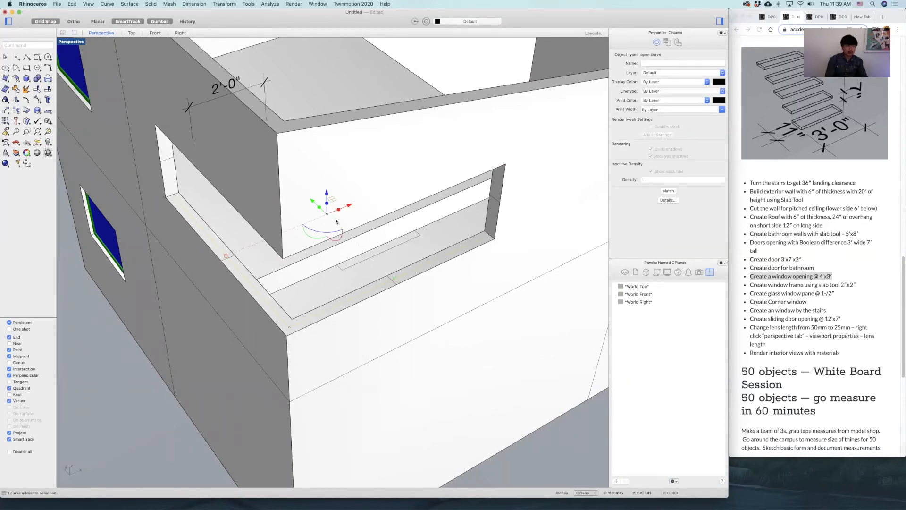
pyautogui.write('Slab')
pyautogui.press('Return')
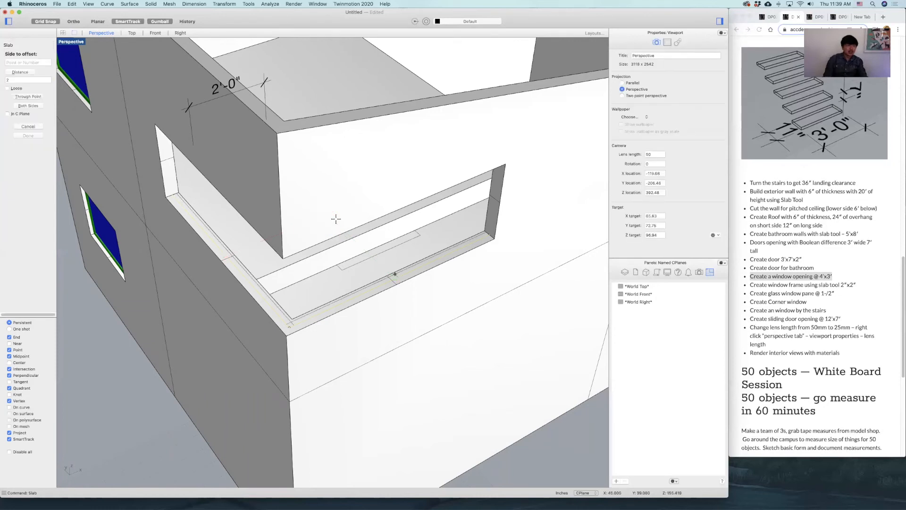
pyautogui.click(35, 106)
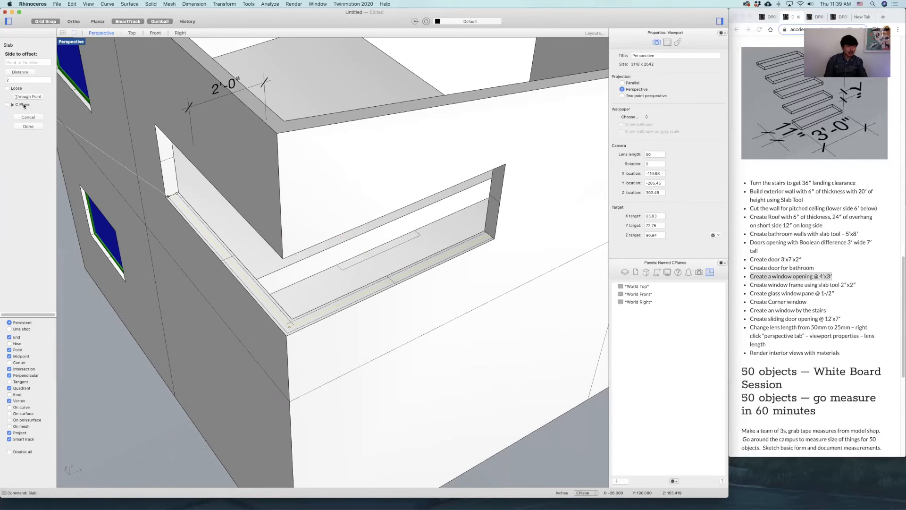
pyautogui.doubleClick(13, 80)
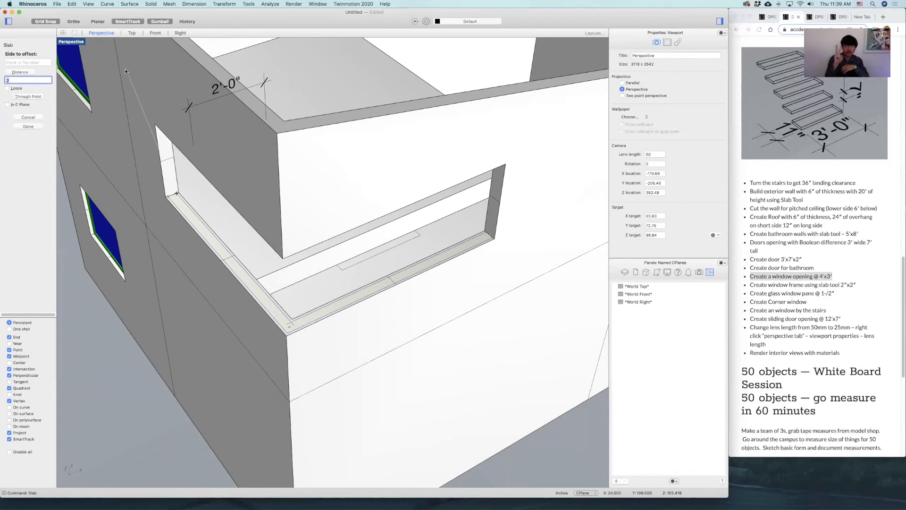
pyautogui.write('1')
pyautogui.press('Return')
pyautogui.click(158, 230)
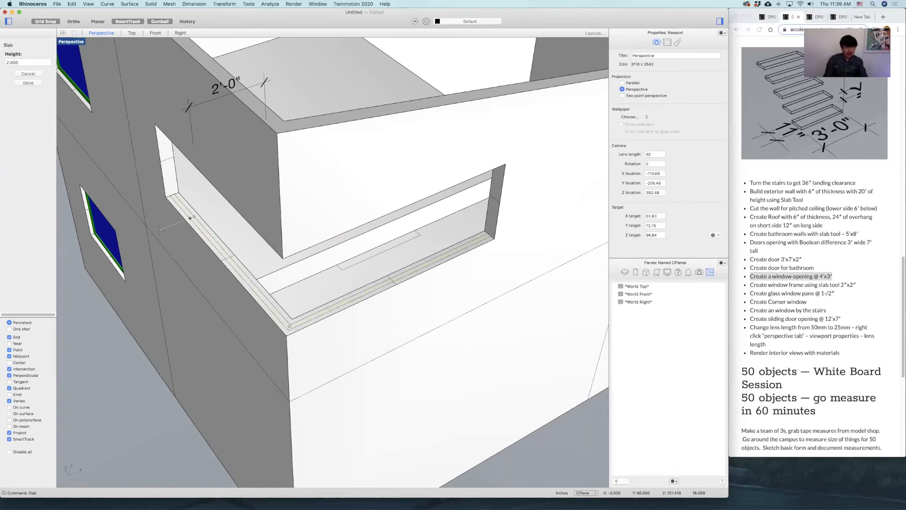
# Extend the slab's height up to the top edge of the corner opening.
pyautogui.moveTo(286, 270); pyautogui.dragTo(296, 249, button='right')
pyautogui.keyDown('shift'); pyautogui.moveTo(331, 280); pyautogui.dragTo(355, 274, button='right'); pyautogui.keyUp('shift')
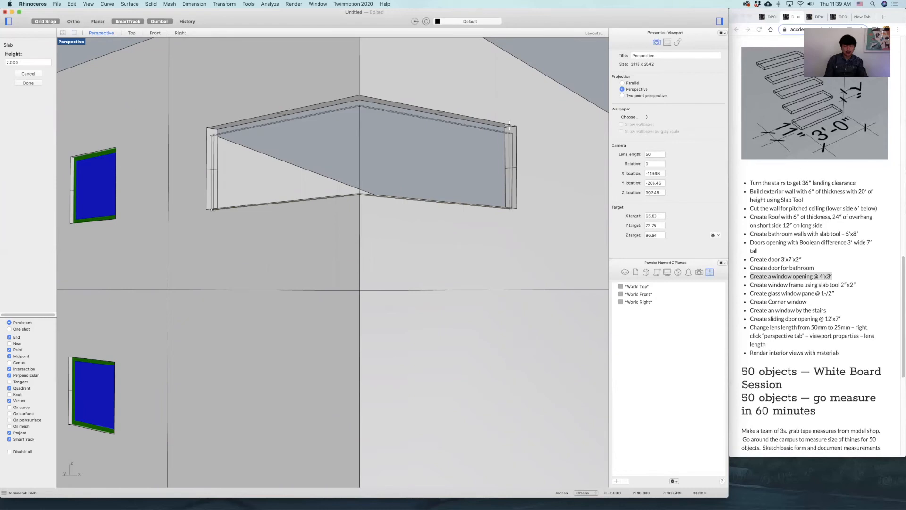
pyautogui.press('Escape')
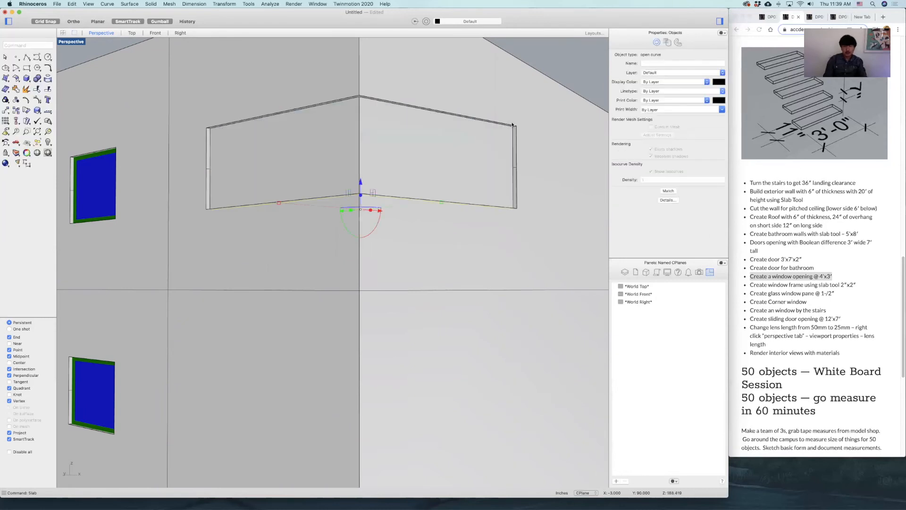
pyautogui.press('Escape')
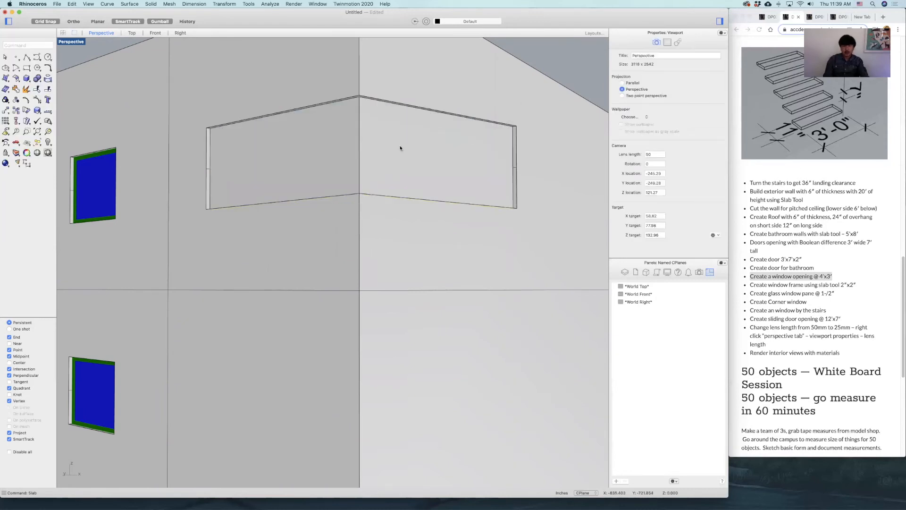
# Draw a straight guide line in plan across the room from the slab's end on the wall with the glazed windows.
pyautogui.click(349, 145)
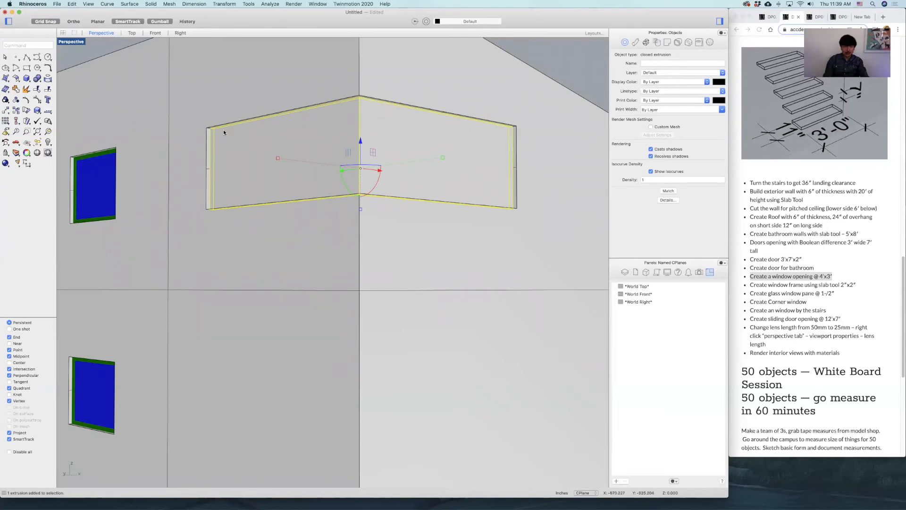
pyautogui.click(586, 65)
pyautogui.moveTo(481, 147); pyautogui.dragTo(205, 217, button='right')
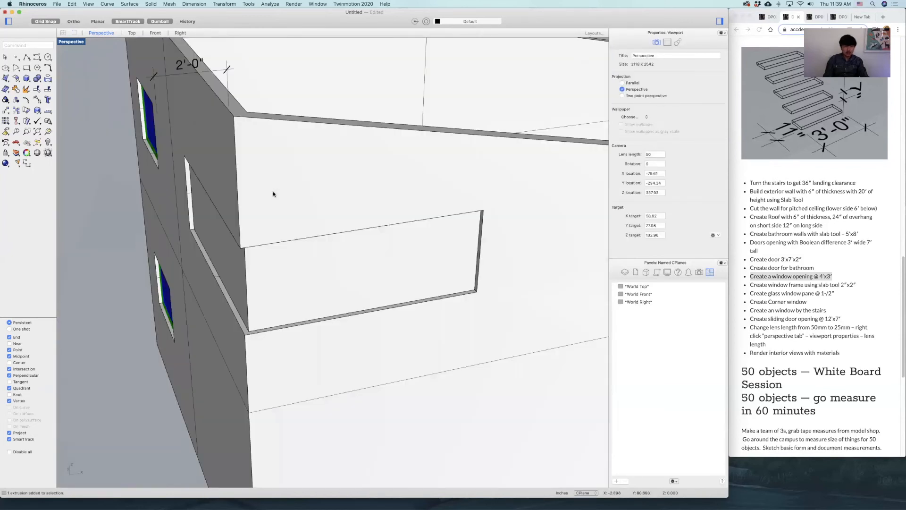
pyautogui.click(273, 235)
pyautogui.doubleClick(75, 44)
pyautogui.moveTo(142, 93); pyautogui.dragTo(230, 145, button='right')
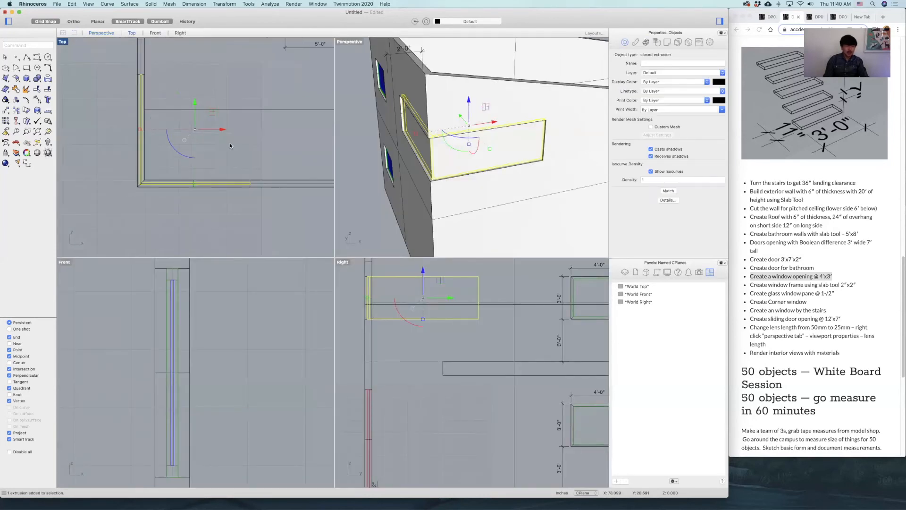
pyautogui.click(27, 57)
pyautogui.click(137, 74)
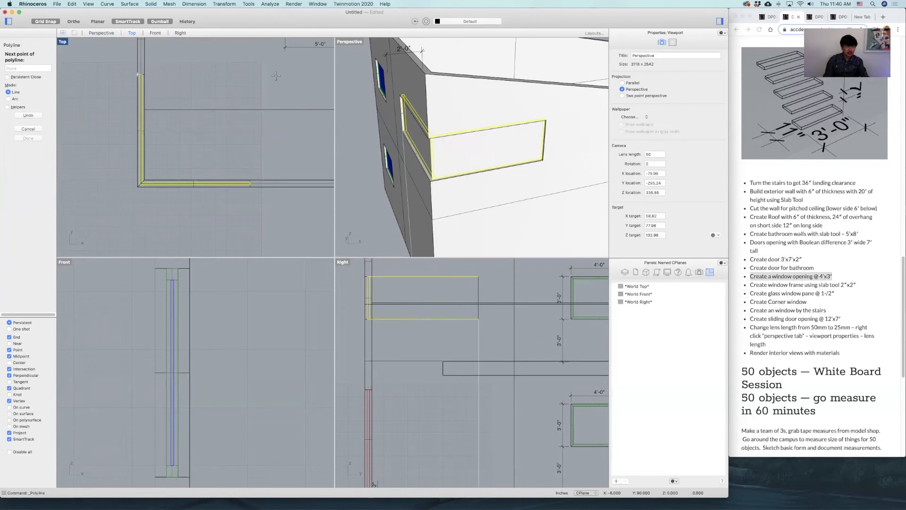
pyautogui.keyDown('shift'); pyautogui.click(277, 74); pyautogui.keyUp('shift')
pyautogui.press('Return')
pyautogui.press('Return')
# Draw a perpendicular guide line in plan from the slab's other end so that it crosses the first guide line.
pyautogui.click(250, 180)
pyautogui.keyDown('shift'); pyautogui.click(251, 68); pyautogui.keyUp('shift')
pyautogui.press('Return')
# Offset both guide lines inward, toward the house's outer corner.
pyautogui.click(264, 93)
pyautogui.moveTo(265, 93); pyautogui.dragTo(278, 112, button='right')
pyautogui.click(258, 95)
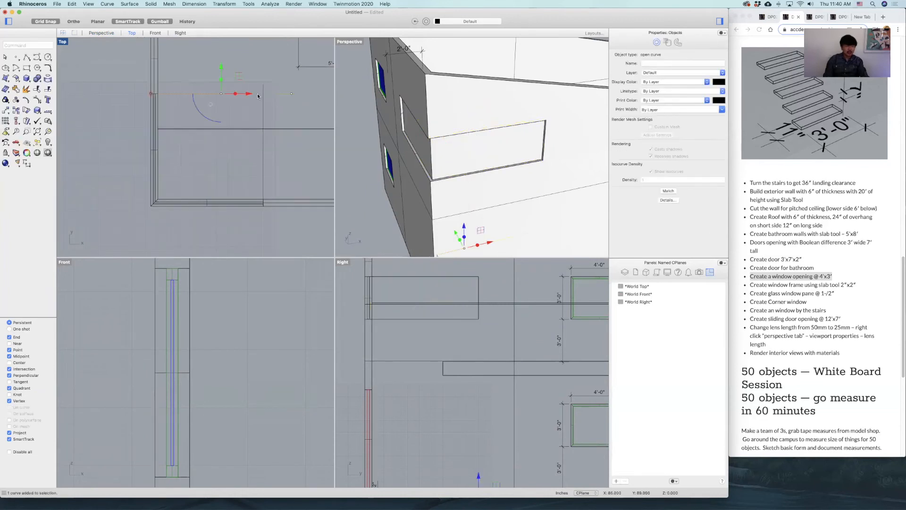
pyautogui.write('Offset')
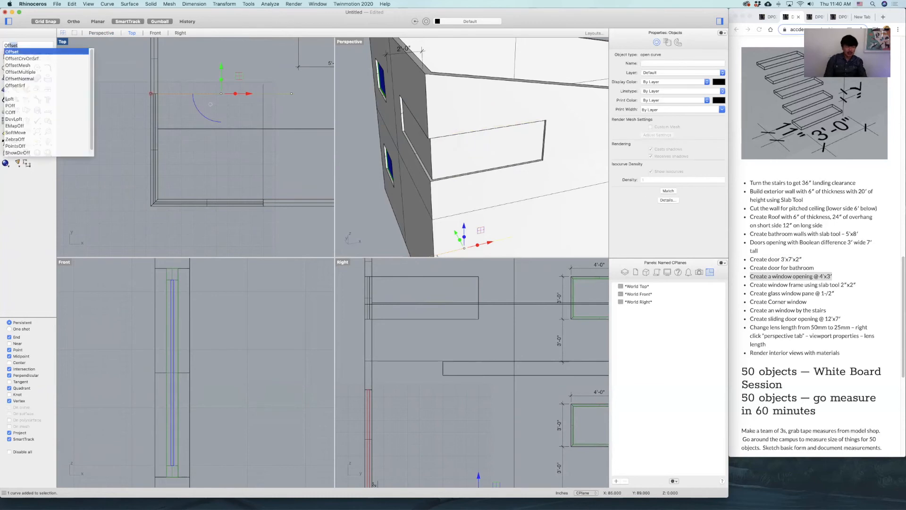
pyautogui.press('Escape')
pyautogui.click(262, 115)
pyautogui.press('Return')
pyautogui.click(293, 115)
# Draw a box base in plan from the intersection of the two offset guide lines to a point outside the house corner.
pyautogui.scroll(10, 264, 101)
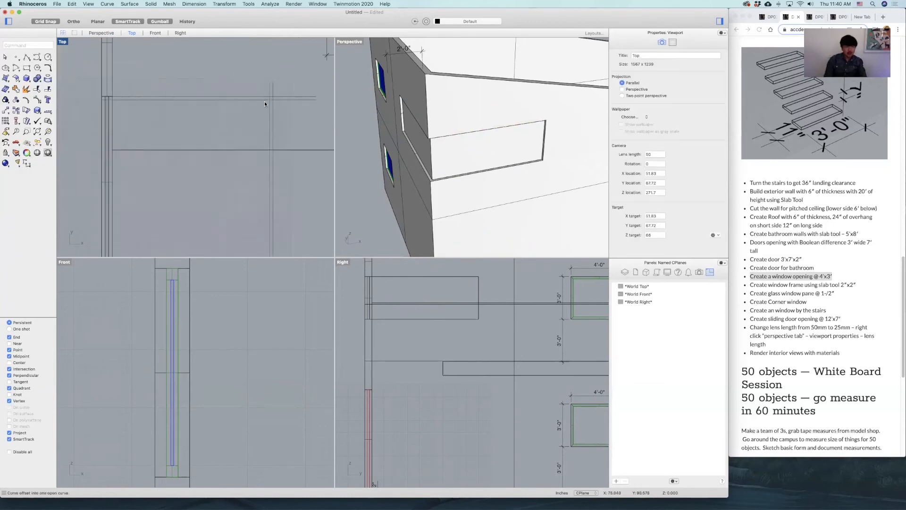
pyautogui.scroll(5, 285, 114)
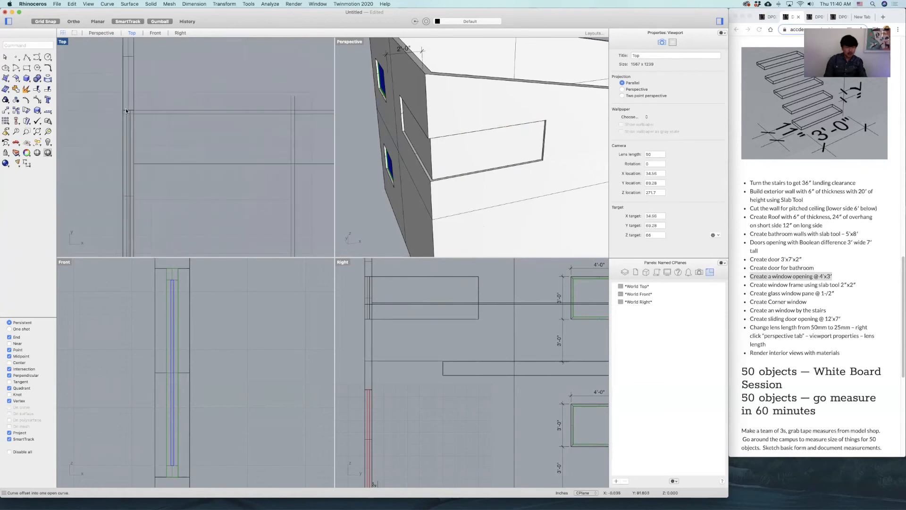
pyautogui.scroll(-6, 257, 152)
pyautogui.scroll(11, 288, 212)
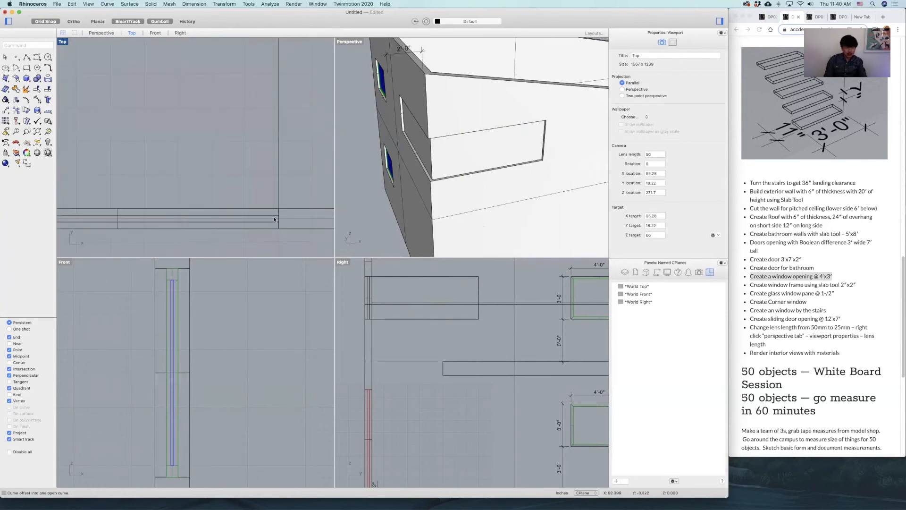
pyautogui.scroll(-9, 276, 209)
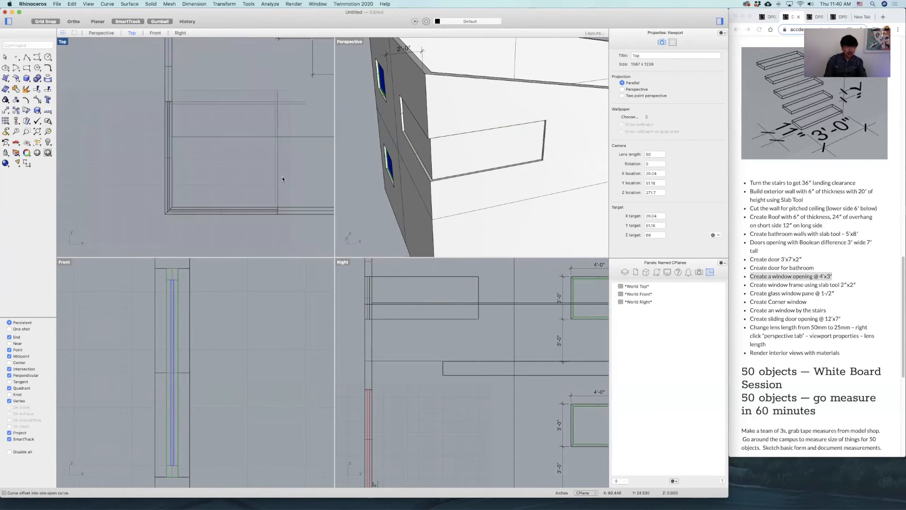
pyautogui.click(26, 80)
pyautogui.scroll(6, 265, 104)
pyautogui.click(294, 104)
pyautogui.scroll(-6, 226, 146)
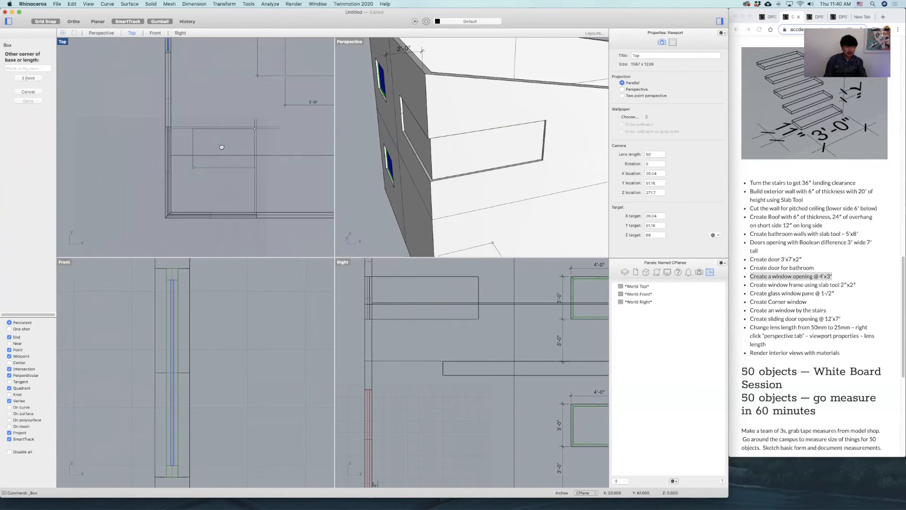
pyautogui.click(182, 222)
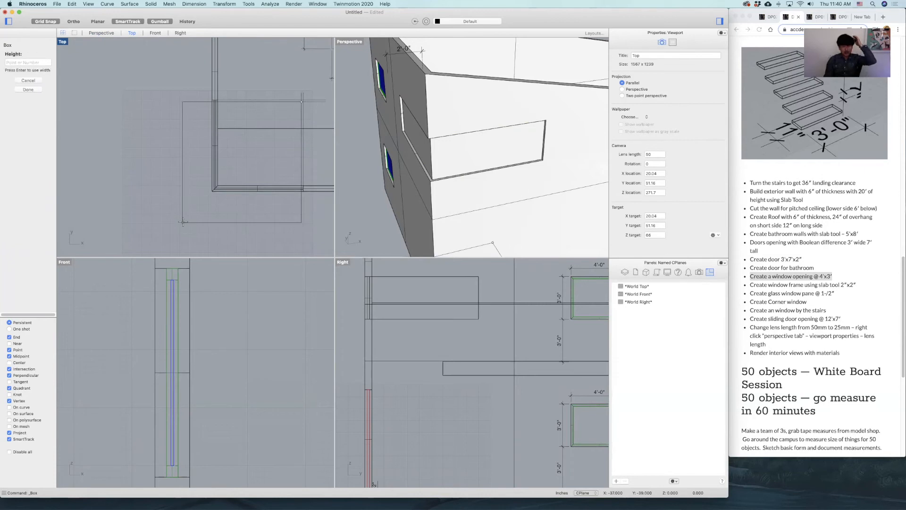
# Give the box a height slightly shorter than the corner opening.
pyautogui.scroll(-4, 433, 306)
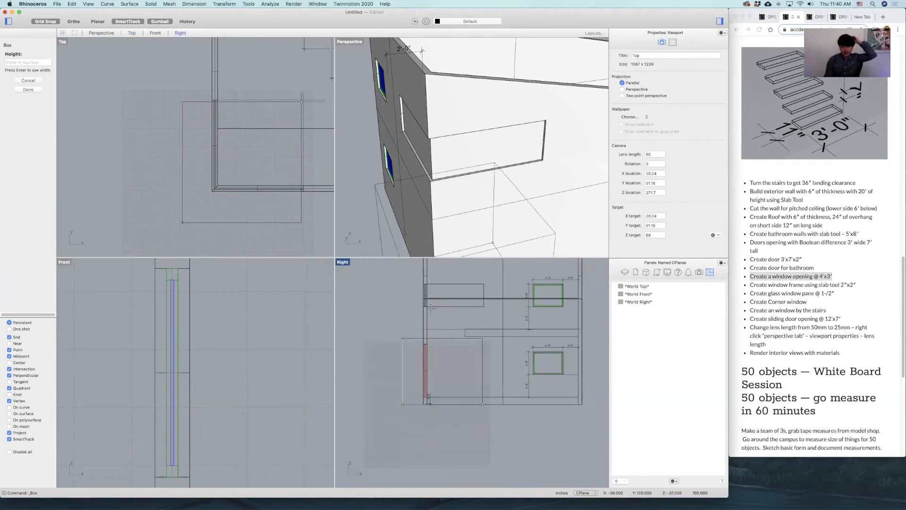
pyautogui.scroll(5, 439, 312)
pyautogui.scroll(5, 445, 317)
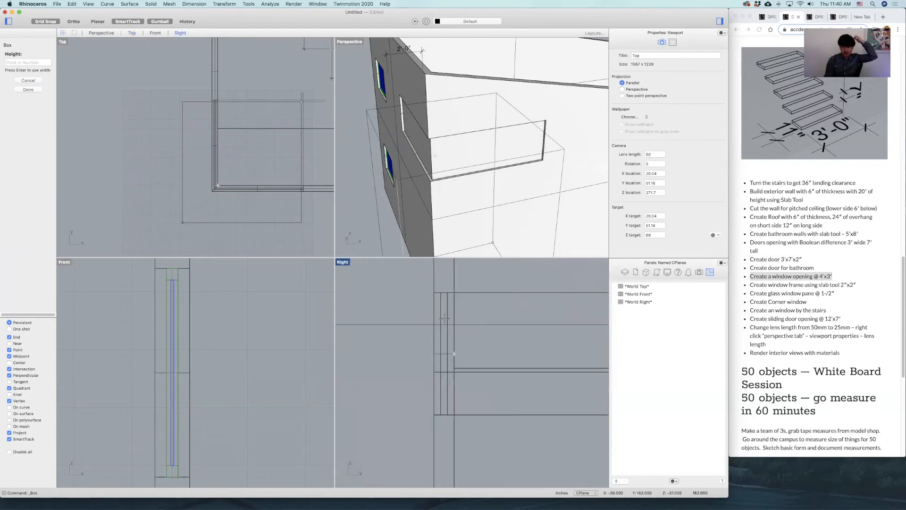
pyautogui.scroll(-3, 446, 350)
pyautogui.scroll(-3, 444, 448)
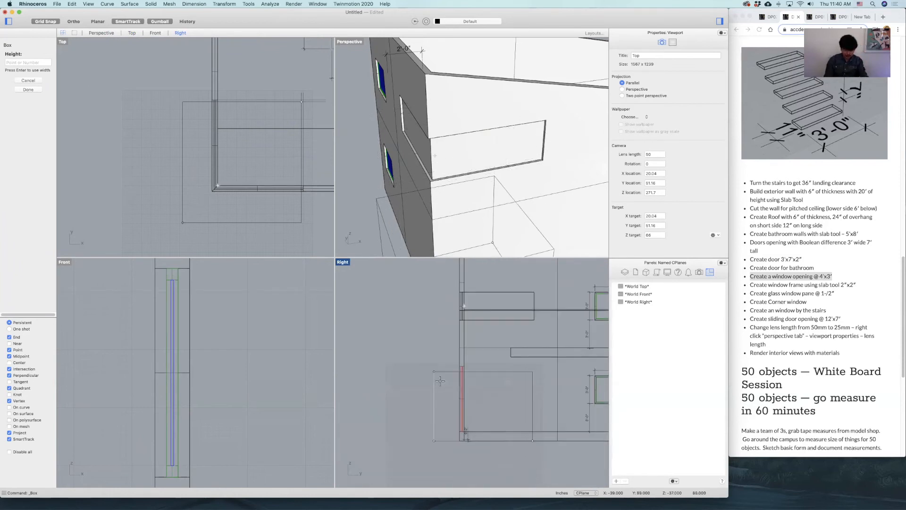
pyautogui.press('Return')
pyautogui.write('v')
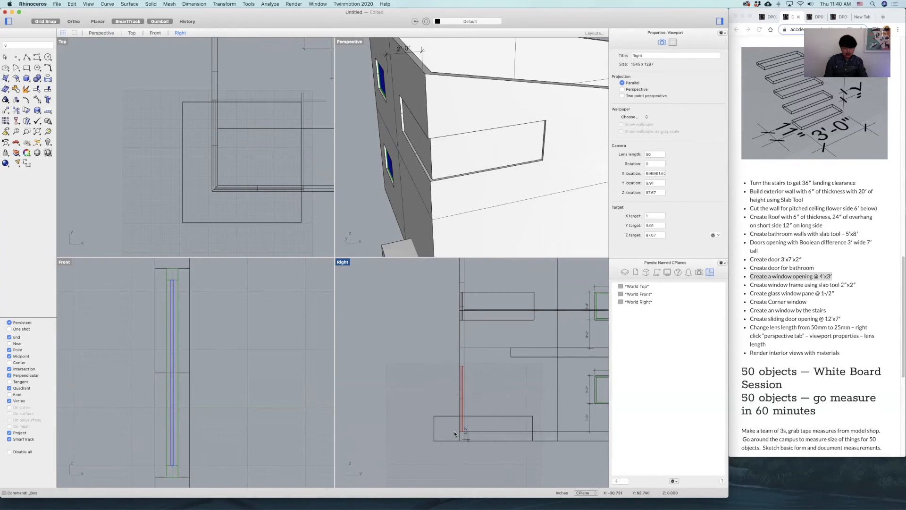
# Raise the box vertically from the ground to roughly the level of the corner opening.
pyautogui.click(447, 417)
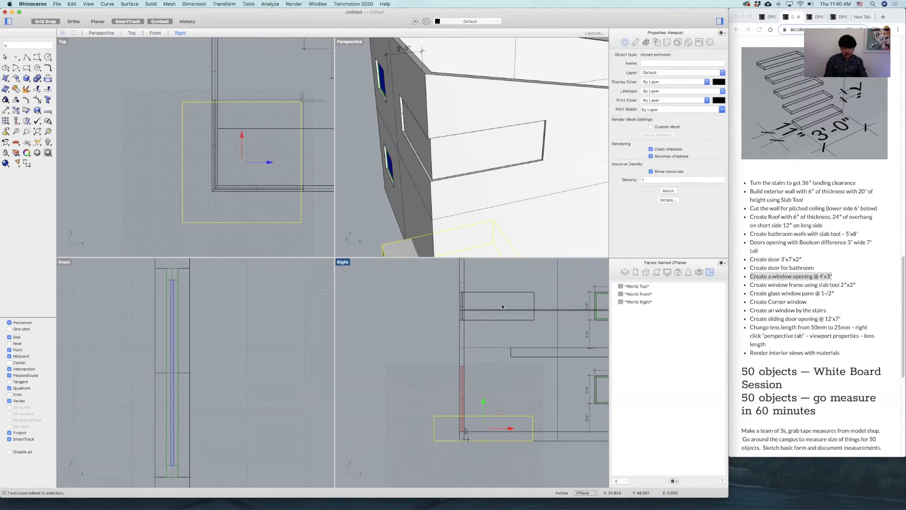
pyautogui.moveTo(481, 402); pyautogui.dragTo(481, 288)
pyautogui.write('n')
pyautogui.press('Return')
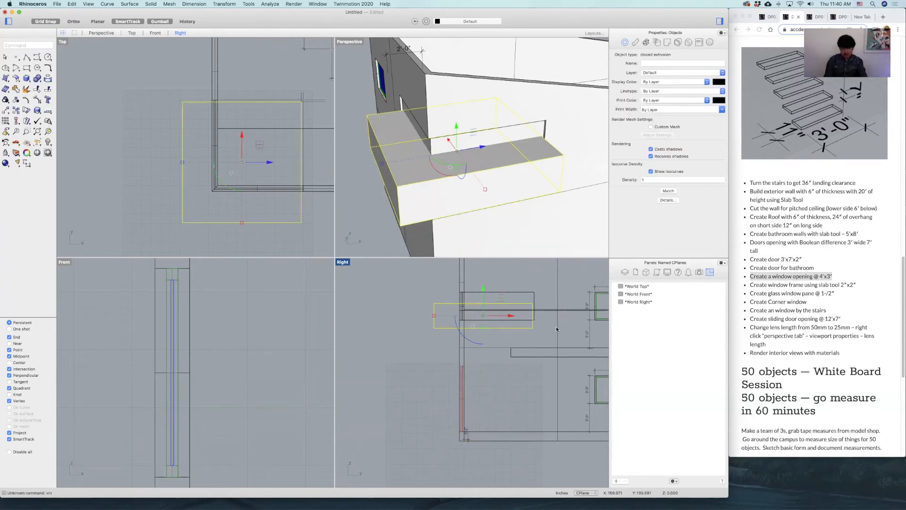
# Move the box so that its bottom edge aligns with the bottom edge of the corner opening.
pyautogui.scroll(3, 547, 330)
pyautogui.write('m')
pyautogui.press('Return')
pyautogui.click(514, 340)
pyautogui.press('Escape')
pyautogui.scroll(-5, 525, 344)
pyautogui.moveTo(506, 390); pyautogui.dragTo(546, 452, button='right')
pyautogui.scroll(-4, 463, 349)
pyautogui.scroll(3, 446, 330)
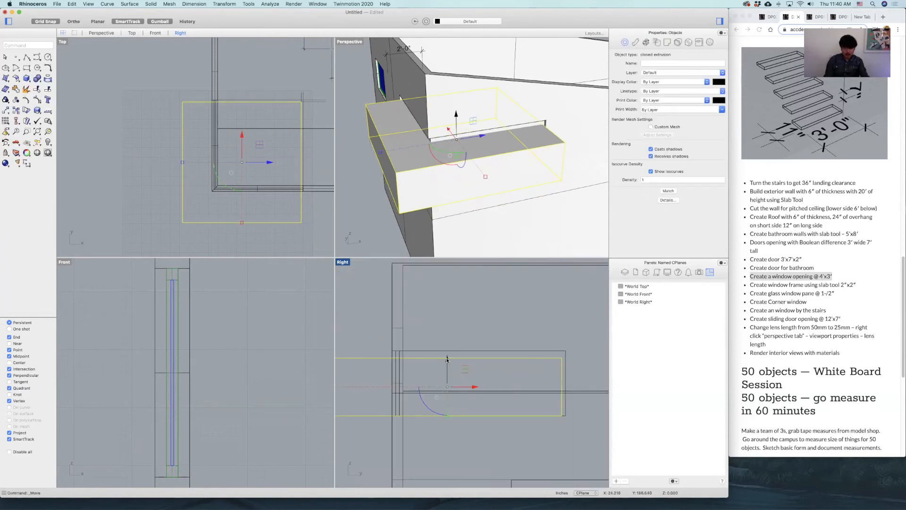
# Move the box up 2 inches and inspect its fit against the corner slab.
pyautogui.click(447, 359)
pyautogui.write('2')
pyautogui.press('Return')
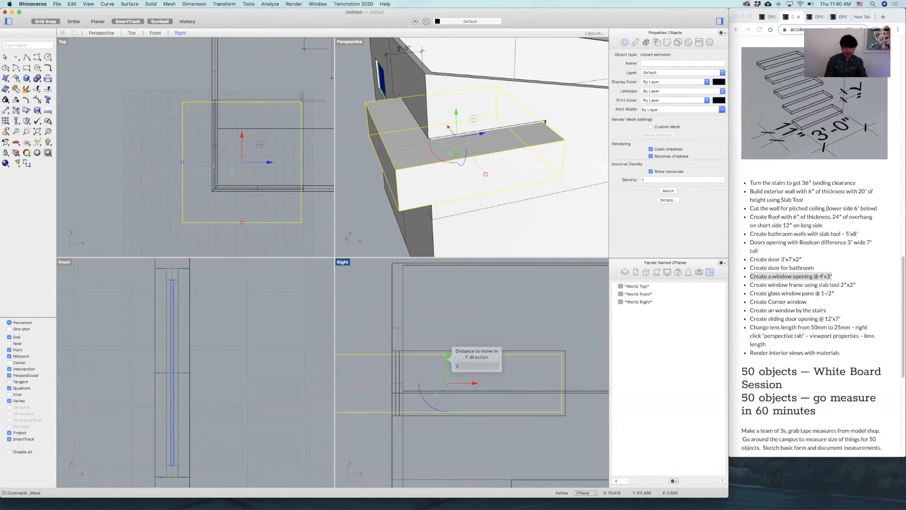
pyautogui.press('Escape')
pyautogui.moveTo(491, 158); pyautogui.dragTo(498, 97, button='right')
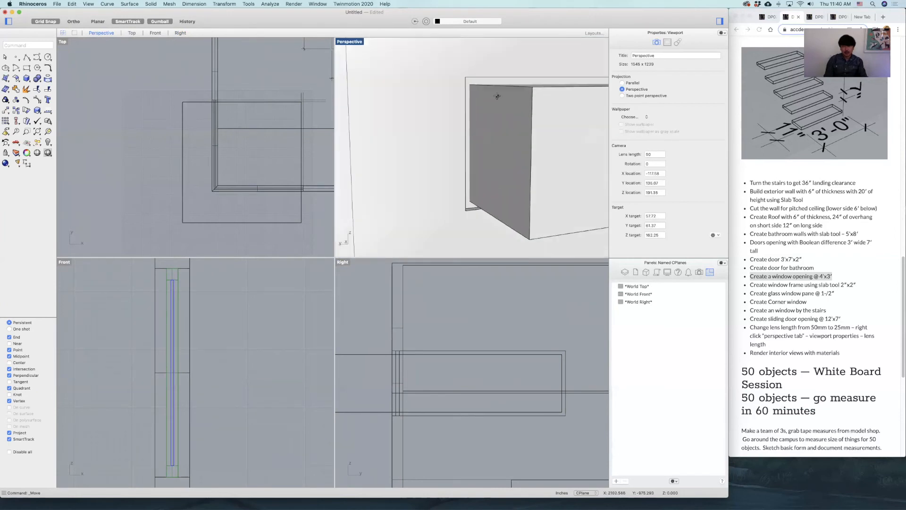
# Switch the perspective view to Ghosted display and inspect how the box sits inside the corner slab.
pyautogui.doubleClick(352, 42)
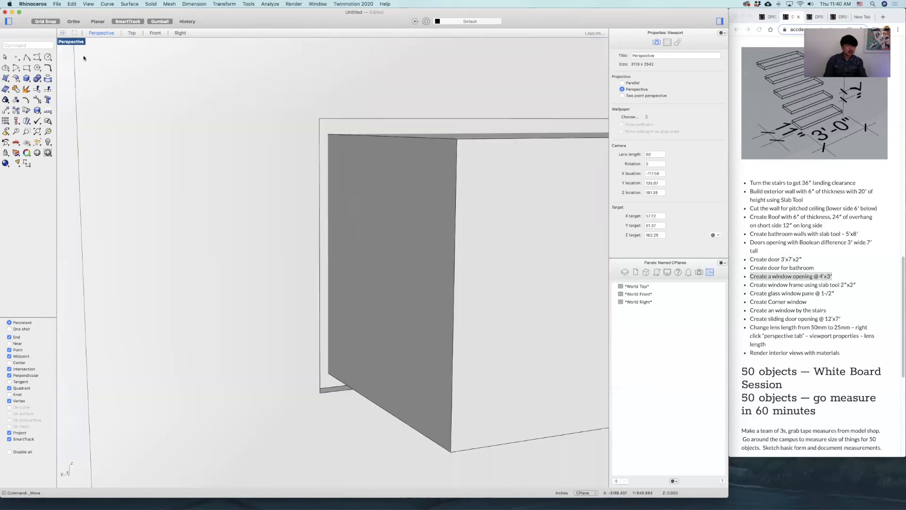
pyautogui.click(71, 42)
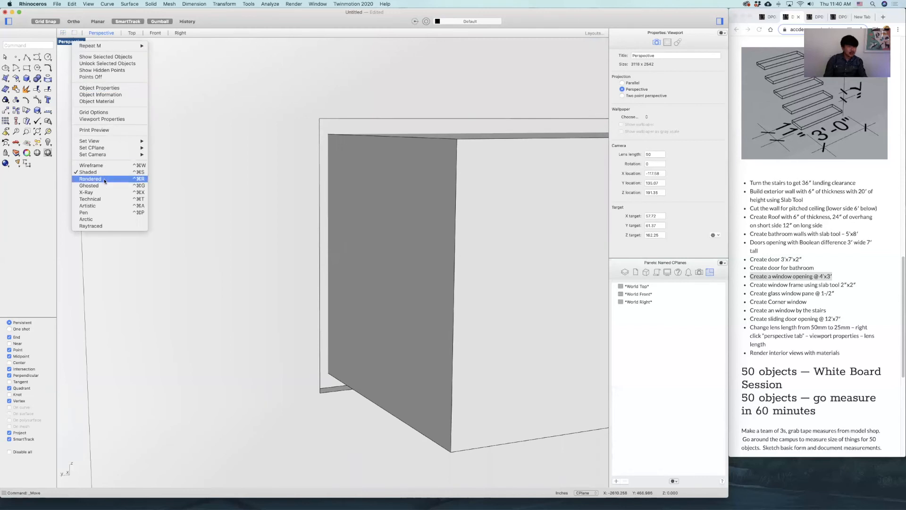
pyautogui.click(142, 181)
pyautogui.scroll(-8, 358, 179)
pyautogui.moveTo(389, 170); pyautogui.dragTo(334, 174, button='right')
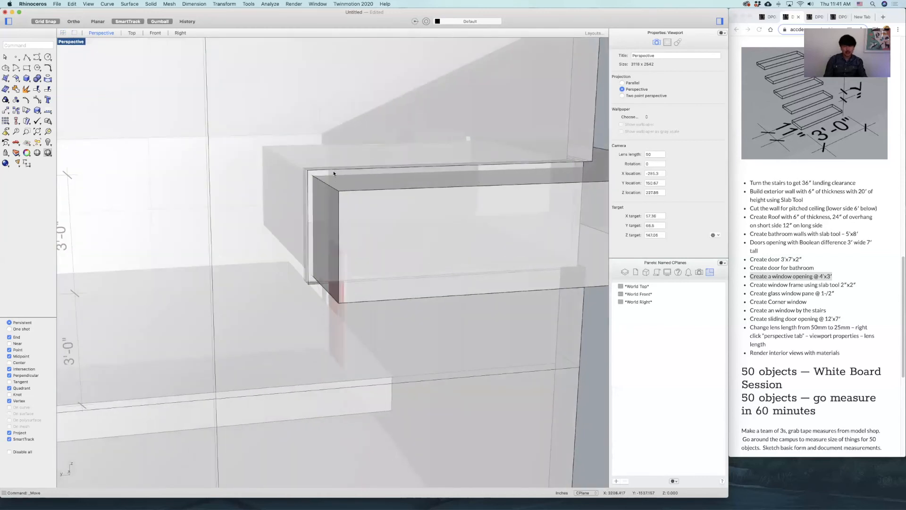
pyautogui.scroll(8, 332, 174)
# Subtract the box from the corner slab with a Boolean difference to hollow out the window frame.
pyautogui.click(306, 176)
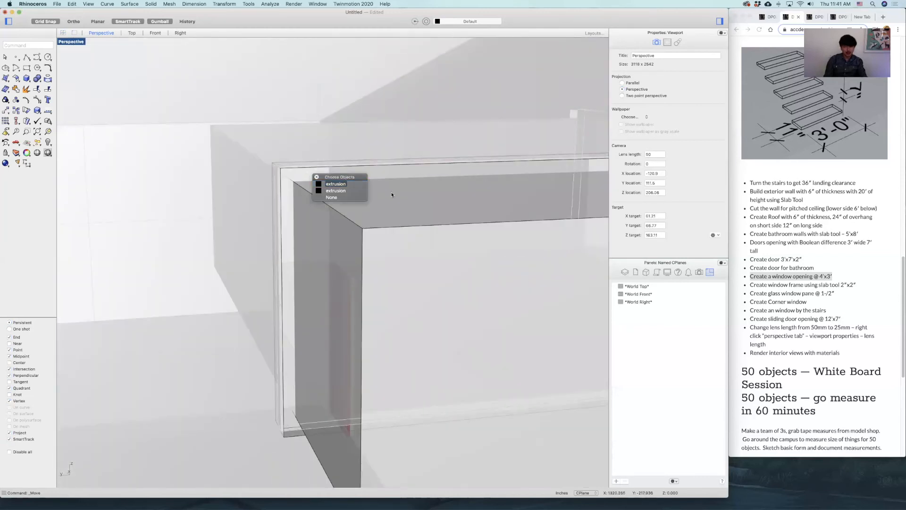
pyautogui.click(341, 190)
pyautogui.scroll(-9, 346, 191)
pyautogui.moveTo(349, 192); pyautogui.dragTo(470, 209, button='right')
pyautogui.write('boo')
pyautogui.press('Return')
pyautogui.moveTo(535, 202); pyautogui.dragTo(442, 190, button='right')
pyautogui.click(564, 163)
pyautogui.press('Return')
pyautogui.click(560, 163)
pyautogui.scroll(6, 456, 182)
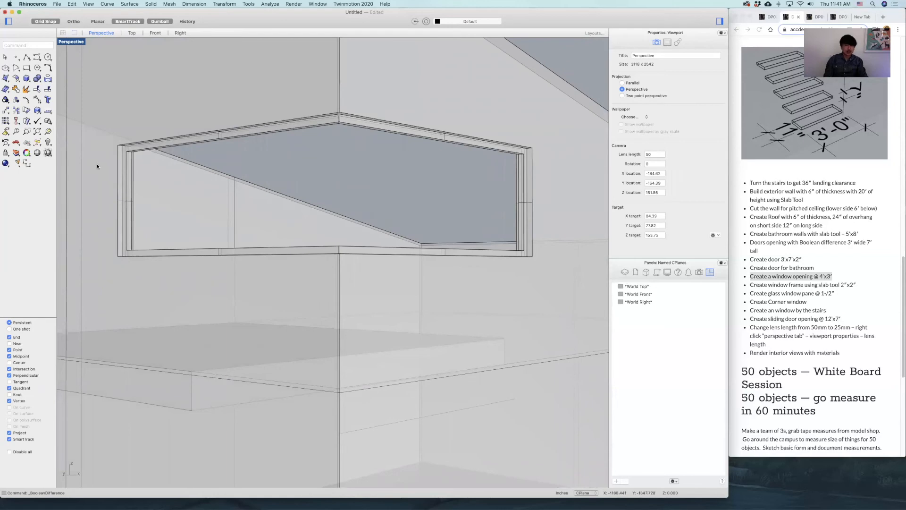
# Move the corner window frame to the Frame layer.
pyautogui.moveTo(220, 189); pyautogui.dragTo(305, 101, button='right')
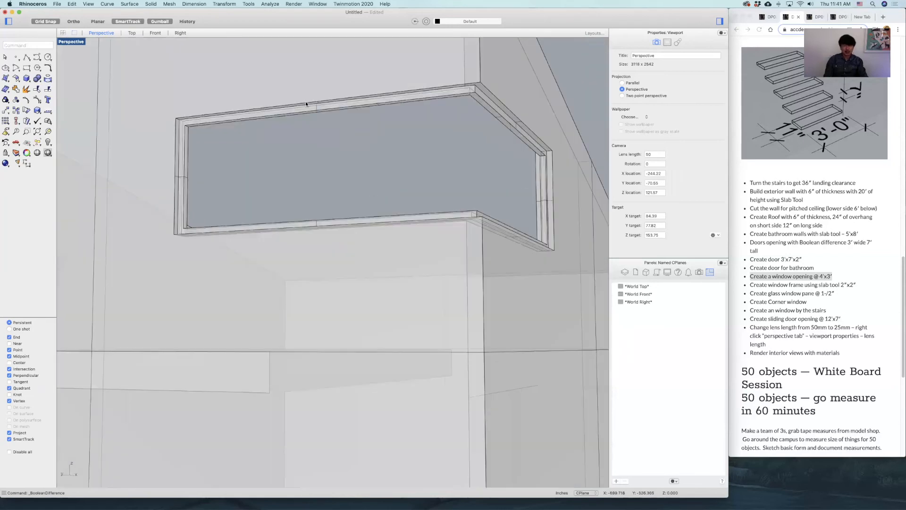
pyautogui.click(313, 112)
pyautogui.moveTo(431, 182); pyautogui.dragTo(415, 184, button='right')
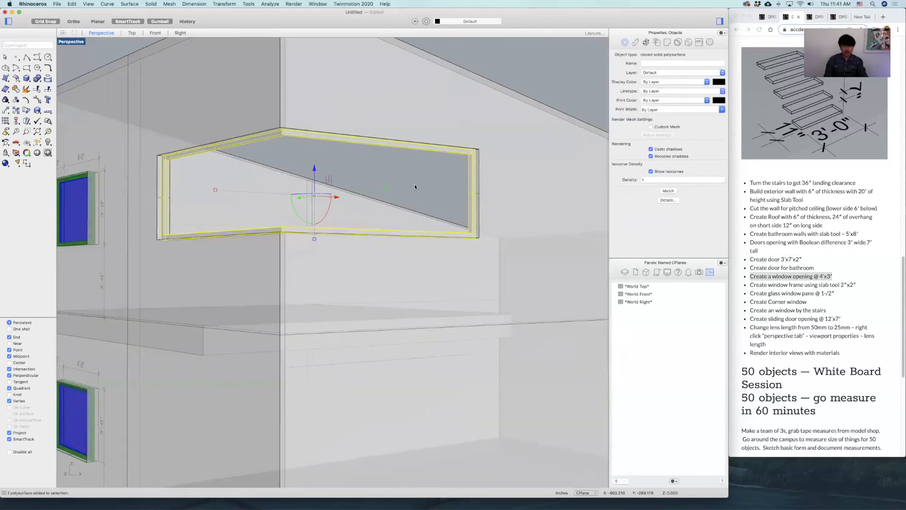
pyautogui.click(626, 272)
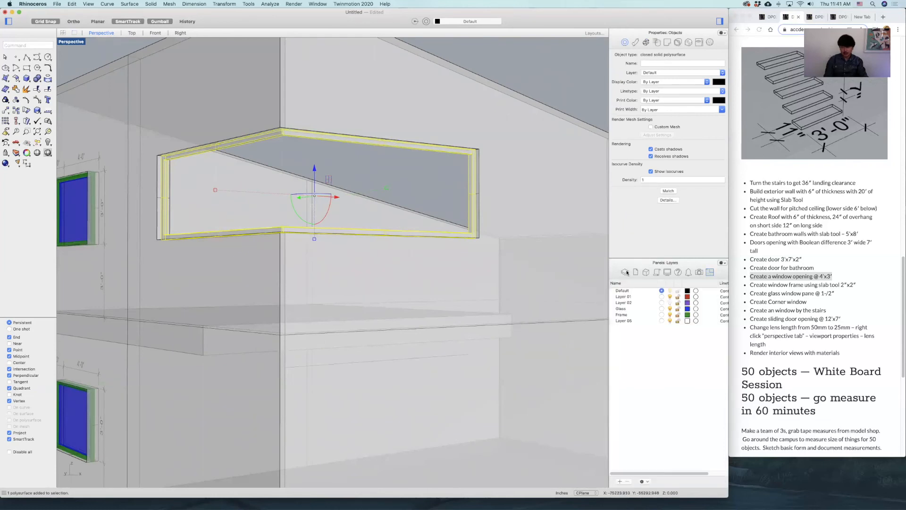
pyautogui.rightClick(636, 312)
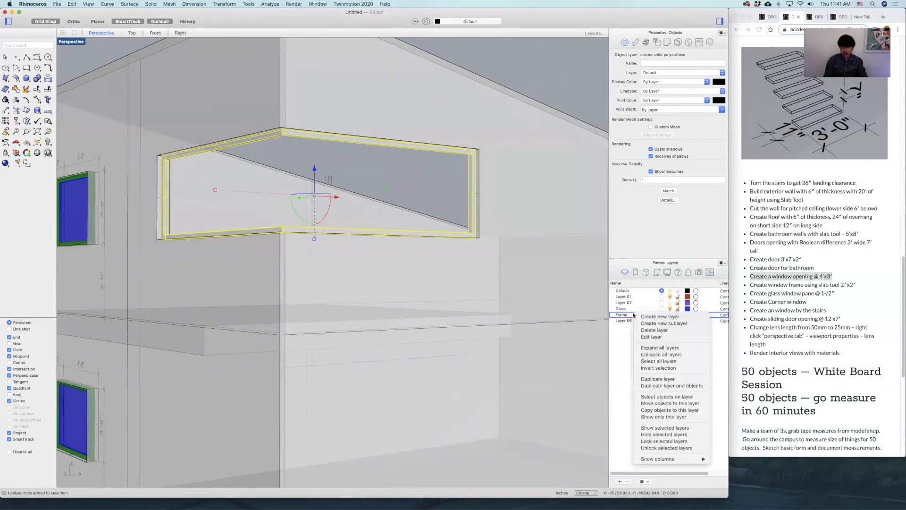
pyautogui.click(671, 405)
pyautogui.click(552, 74)
pyautogui.scroll(-5, 543, 142)
pyautogui.moveTo(542, 143); pyautogui.dragTo(534, 199, button='right')
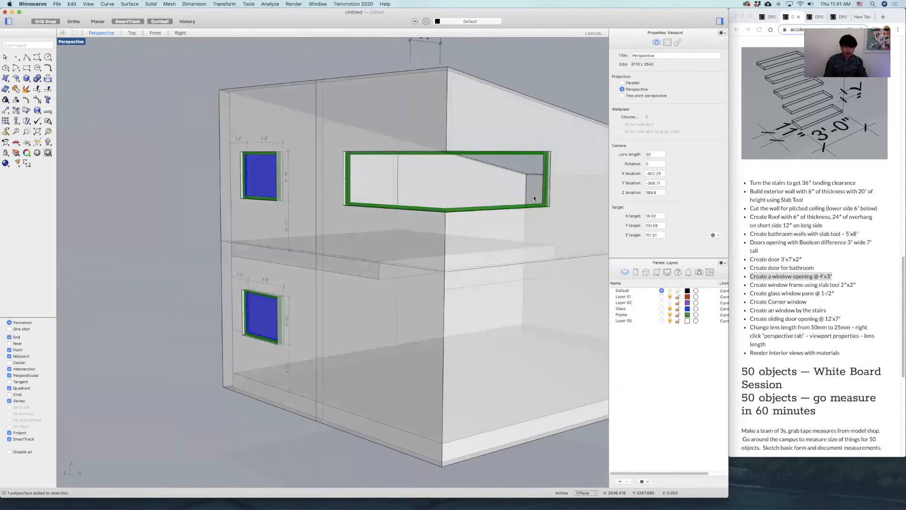
# Draw a polyline in the Top view along the corner frame's centerline, around the corner between the inner faces of its two ends.
pyautogui.doubleClick(76, 42)
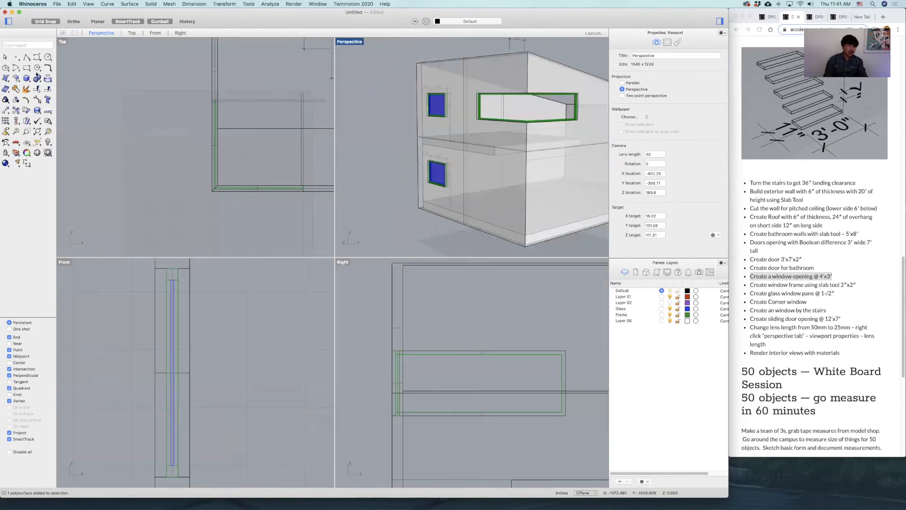
pyautogui.click(28, 58)
pyautogui.scroll(8, 196, 93)
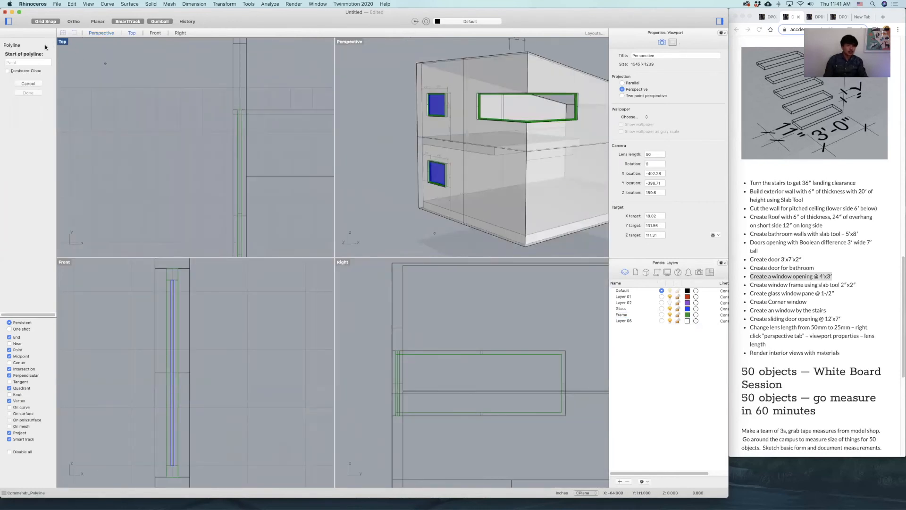
pyautogui.doubleClick(64, 42)
pyautogui.scroll(6, 235, 136)
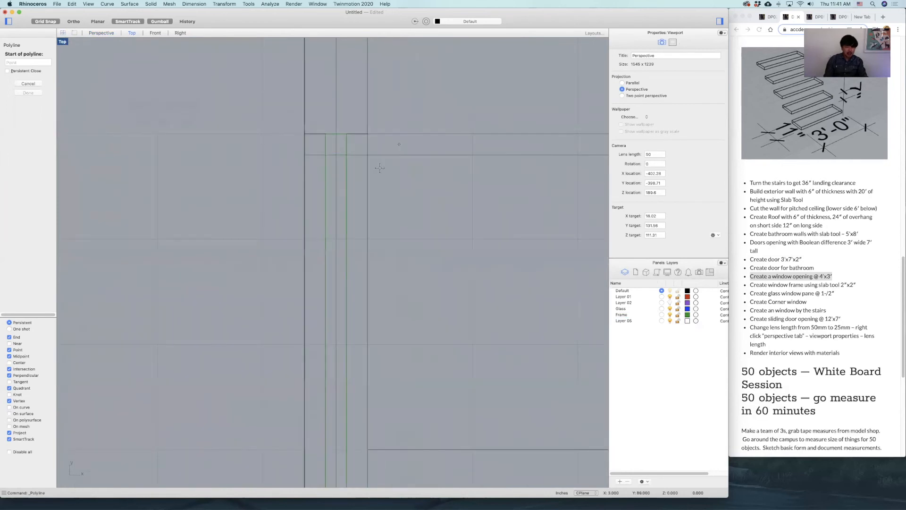
pyautogui.click(238, 174)
pyautogui.scroll(-5, 292, 203)
pyautogui.scroll(5, 330, 337)
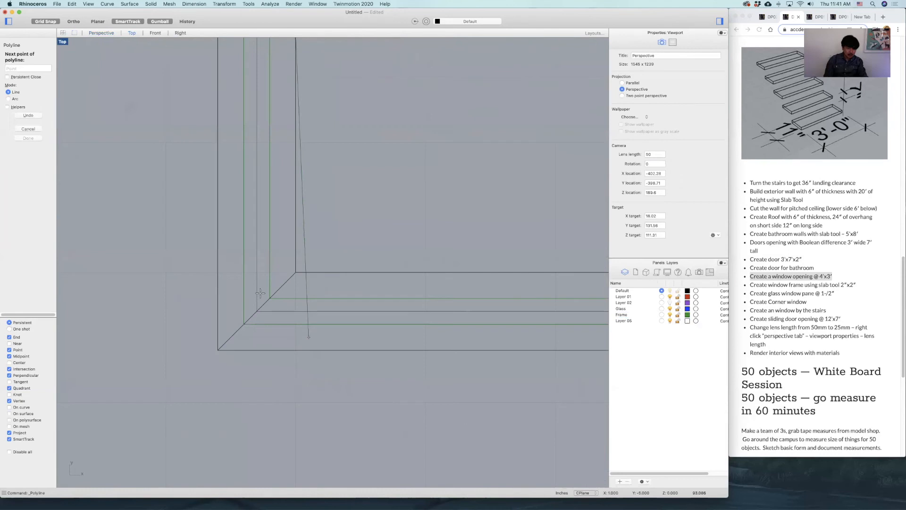
pyautogui.click(307, 340)
pyautogui.scroll(-6, 442, 295)
pyautogui.moveTo(582, 292); pyautogui.dragTo(229, 250, button='right')
pyautogui.scroll(4, 464, 250)
pyautogui.press('Return')
# Delete the old construction curve that runs the full length of the frame's centerline.
pyautogui.click(463, 248)
pyautogui.click(489, 258)
pyautogui.scroll(-3, 449, 224)
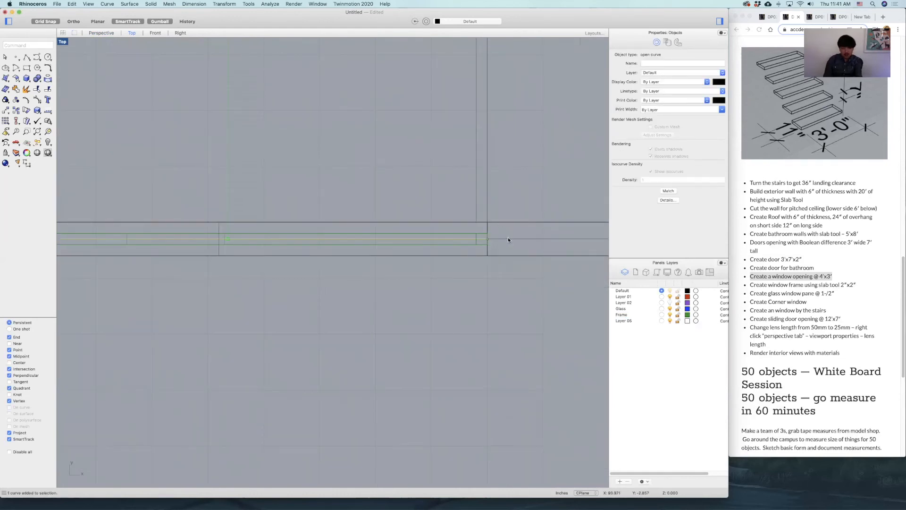
pyautogui.press('Delete')
# Move the new polyline vertically from the ground to the frame's inner bottom edge, and turn off Grid Snap.
pyautogui.click(467, 240)
pyautogui.click(489, 250)
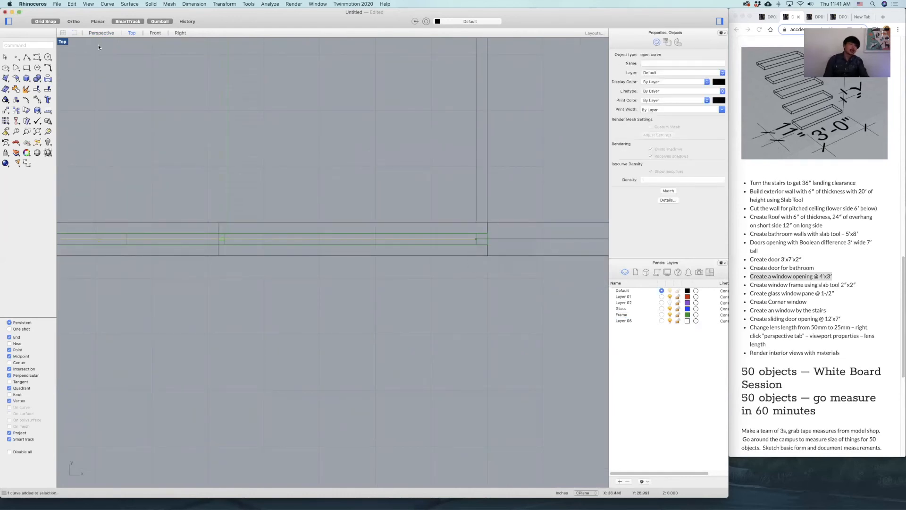
pyautogui.doubleClick(63, 43)
pyautogui.scroll(-5, 273, 381)
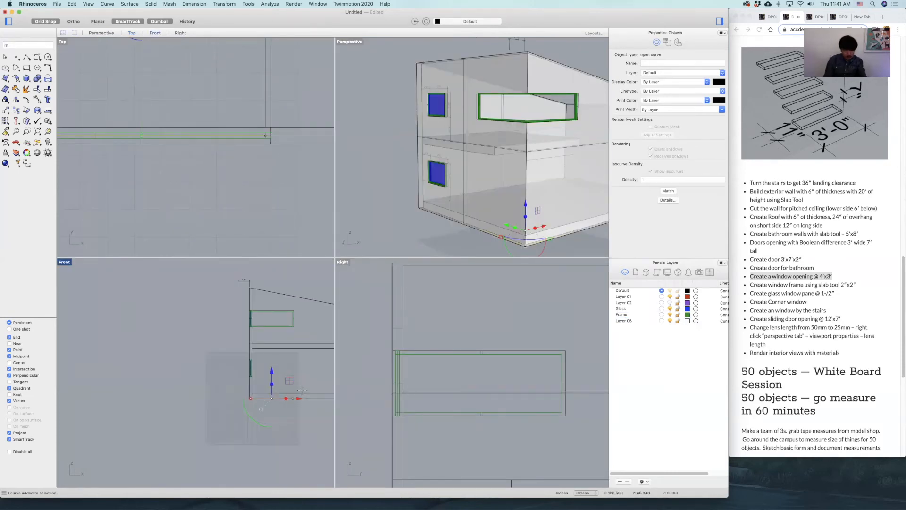
pyautogui.press('Return')
pyautogui.scroll(6, 300, 398)
pyautogui.click(285, 397)
pyautogui.scroll(-5, 293, 354)
pyautogui.moveTo(286, 339); pyautogui.dragTo(284, 402, button='right')
pyautogui.scroll(10, 285, 339)
pyautogui.click(258, 374)
pyautogui.click(42, 21)
# Start a Slab from the polyline with an offset distance of 0.25 inches on both sides.
pyautogui.scroll(-8, 209, 127)
pyautogui.moveTo(209, 126); pyautogui.dragTo(304, 186, button='right')
pyautogui.scroll(8, 228, 98)
pyautogui.scroll(-4, 228, 99)
pyautogui.moveTo(260, 118); pyautogui.dragTo(222, 112, button='right')
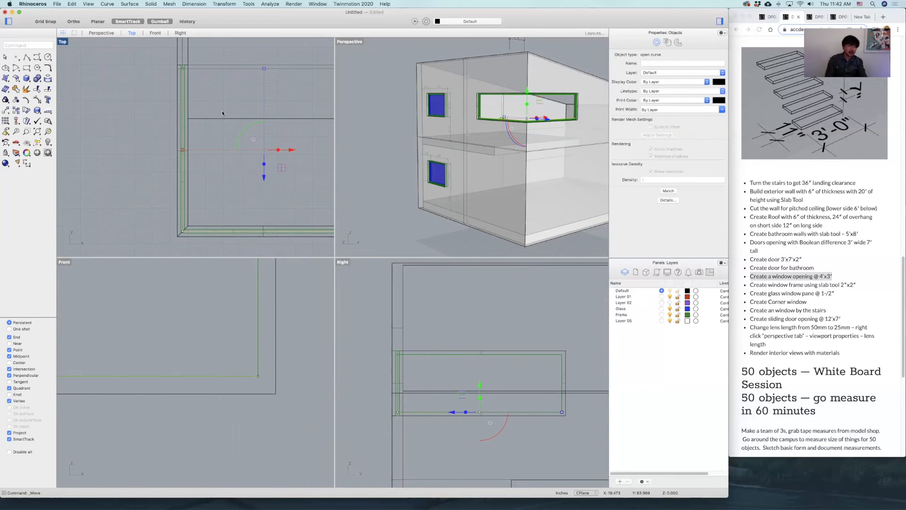
pyautogui.write('slab')
pyautogui.press('Return')
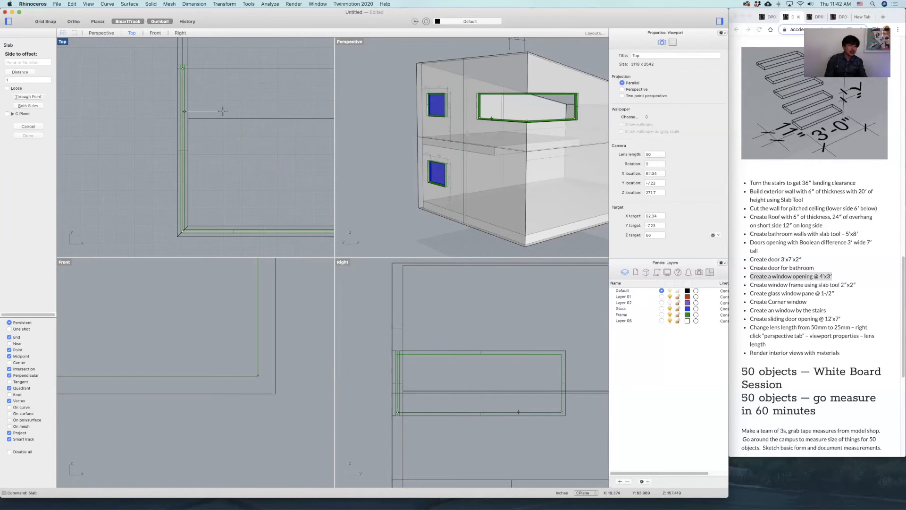
pyautogui.write('0.25')
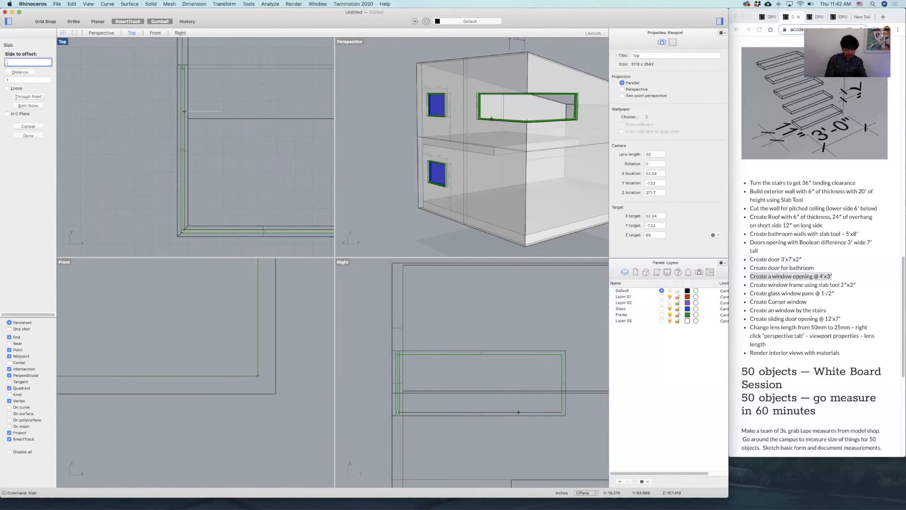
pyautogui.press('Return')
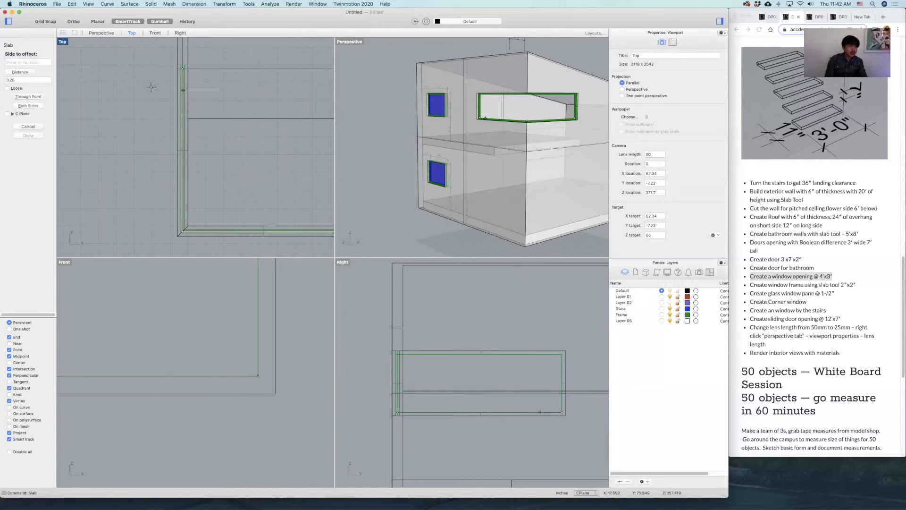
pyautogui.click(28, 105)
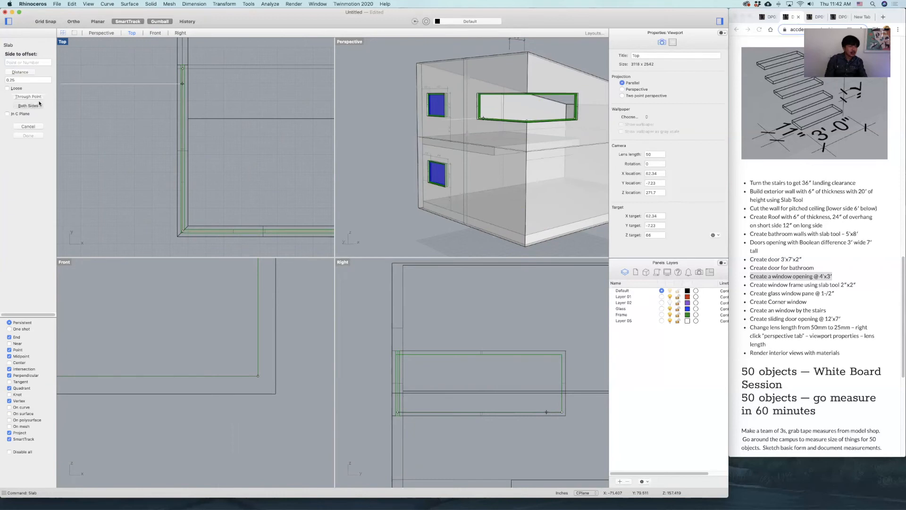
pyautogui.scroll(5, 221, 103)
pyautogui.click(221, 104)
# Extend the glass slab's height up to the frame's inner top edge.
pyautogui.scroll(4, 255, 373)
pyautogui.scroll(10, 260, 337)
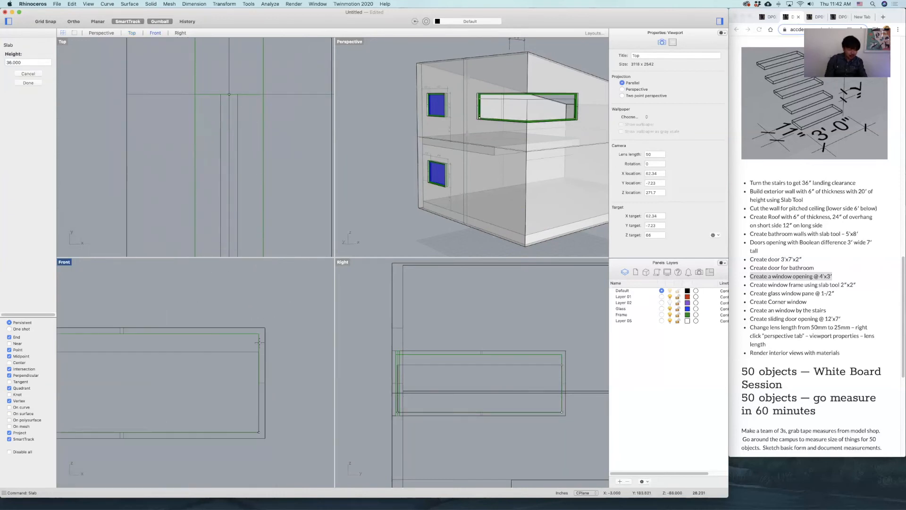
pyautogui.click(257, 311)
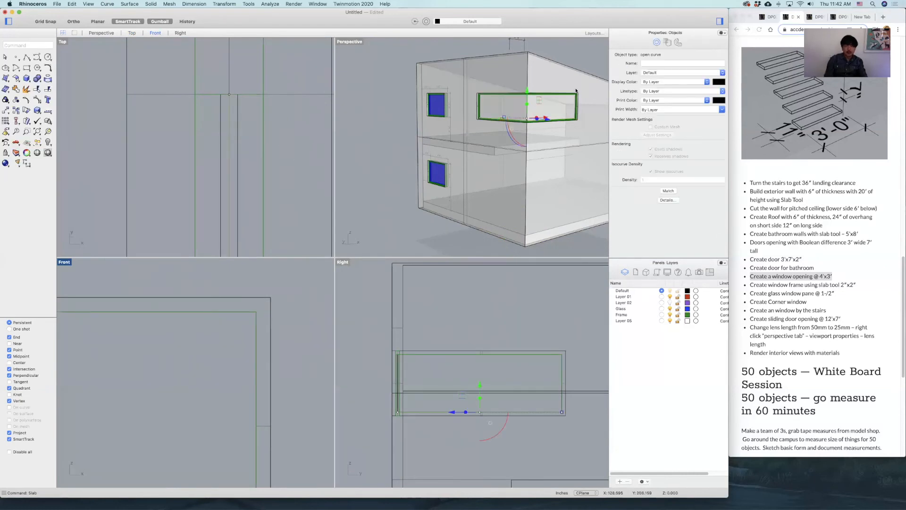
# Move the corner window pane to the Glass layer.
pyautogui.click(551, 102)
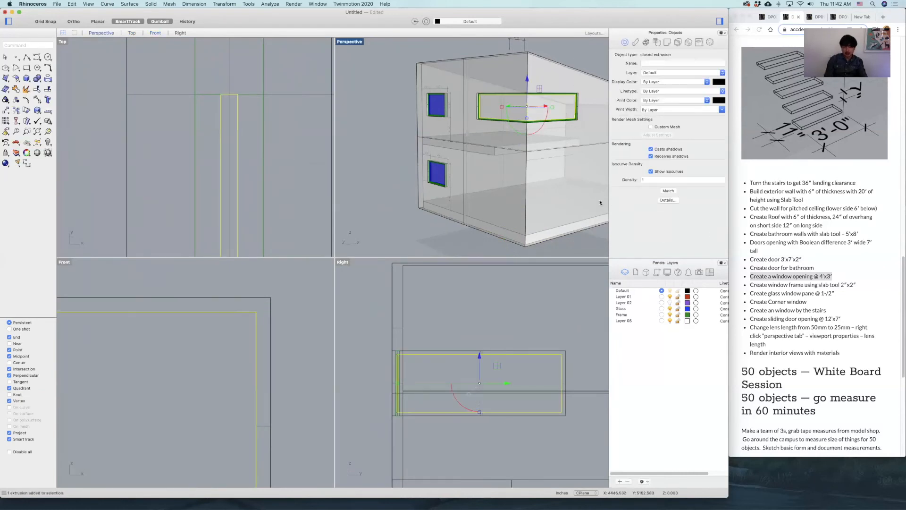
pyautogui.rightClick(641, 309)
pyautogui.click(677, 406)
pyautogui.click(399, 196)
# Delete the linear dimensions above the two ends of the sloped wall.
pyautogui.scroll(-7, 399, 195)
pyautogui.moveTo(576, 176); pyautogui.dragTo(517, 154, button='right')
pyautogui.click(551, 143)
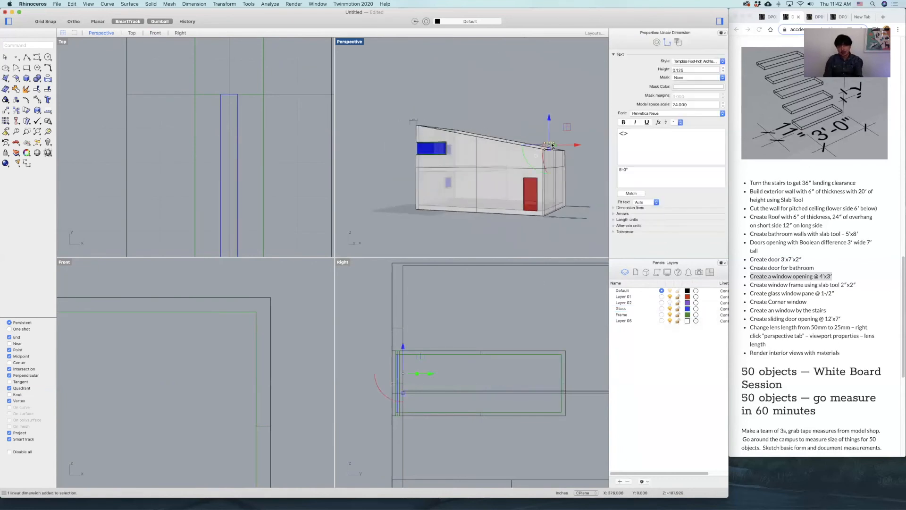
pyautogui.press('Delete')
pyautogui.click(417, 121)
pyautogui.press('Delete')
# Examine the house's floor slab and exterior walls in the perspective, right and front views.
pyautogui.moveTo(475, 157); pyautogui.dragTo(513, 145, button='right')
pyautogui.moveTo(476, 168); pyautogui.dragTo(521, 192, button='right')
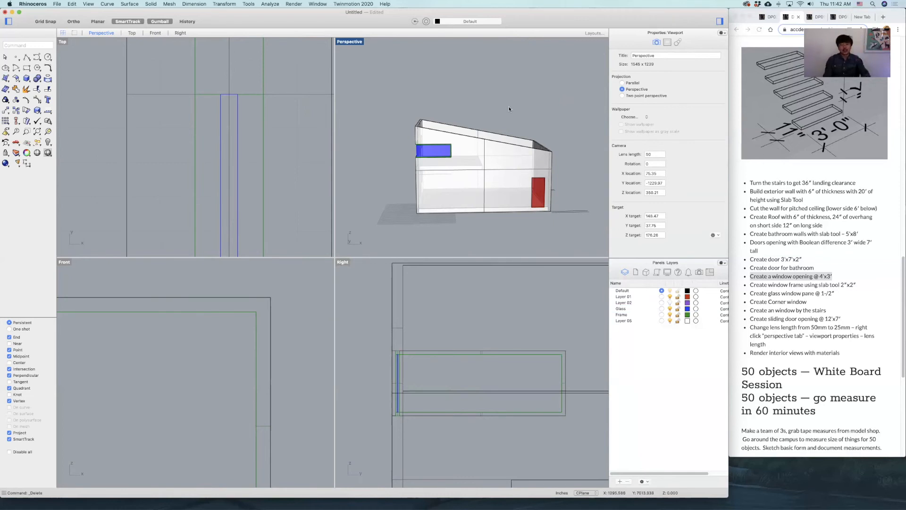
pyautogui.scroll(5, 482, 174)
pyautogui.click(467, 223)
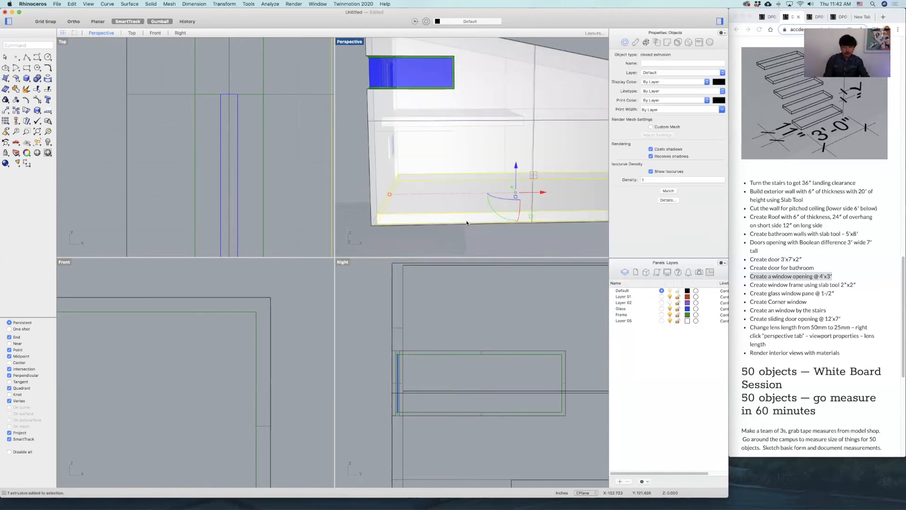
pyautogui.click(548, 89)
pyautogui.scroll(-6, 410, 353)
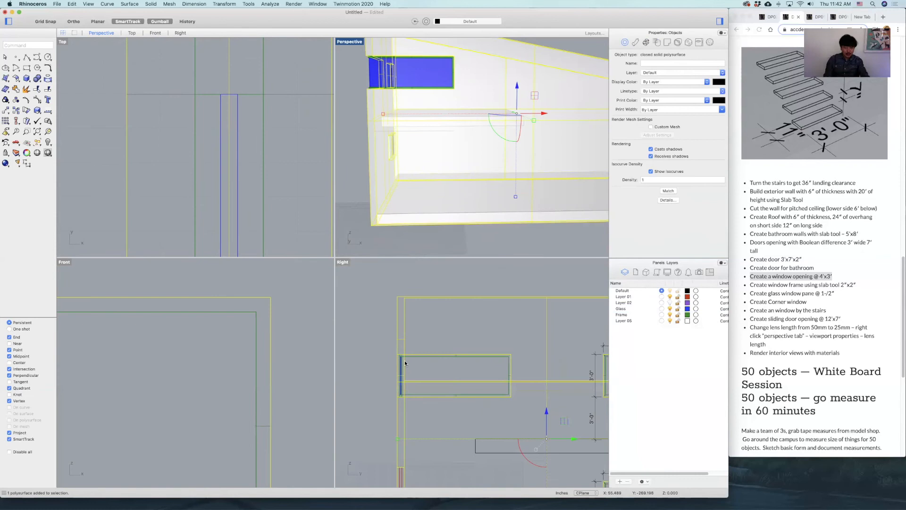
pyautogui.scroll(-3, 229, 376)
pyautogui.scroll(-6, 259, 382)
pyautogui.moveTo(258, 383); pyautogui.dragTo(268, 327, button='right')
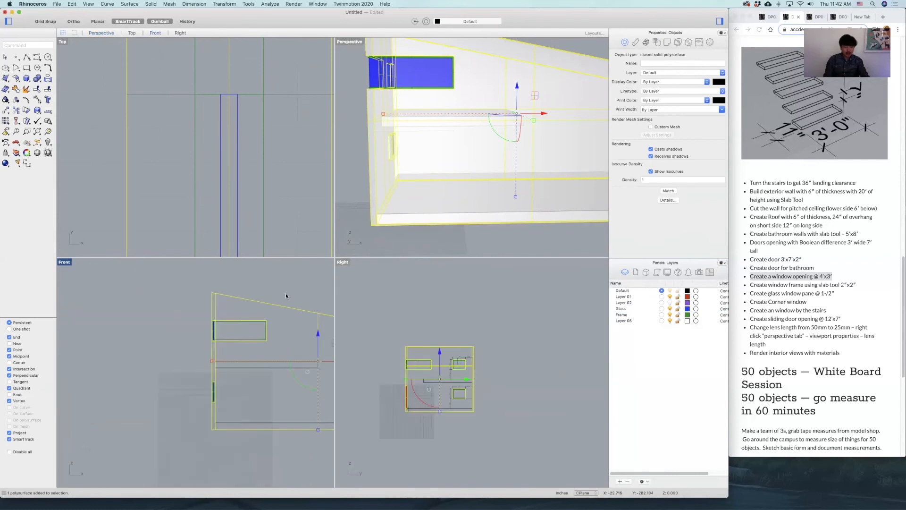
pyautogui.click(261, 406)
pyautogui.moveTo(260, 413); pyautogui.dragTo(229, 378, button='right')
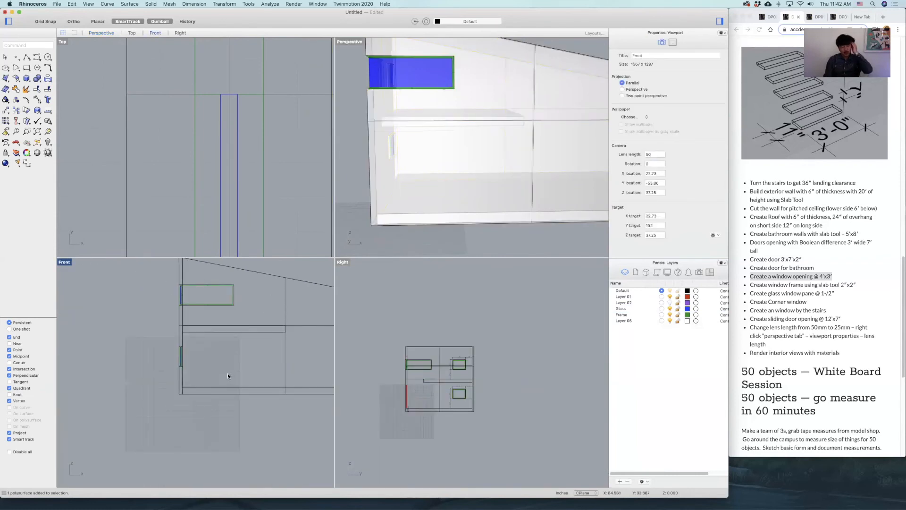
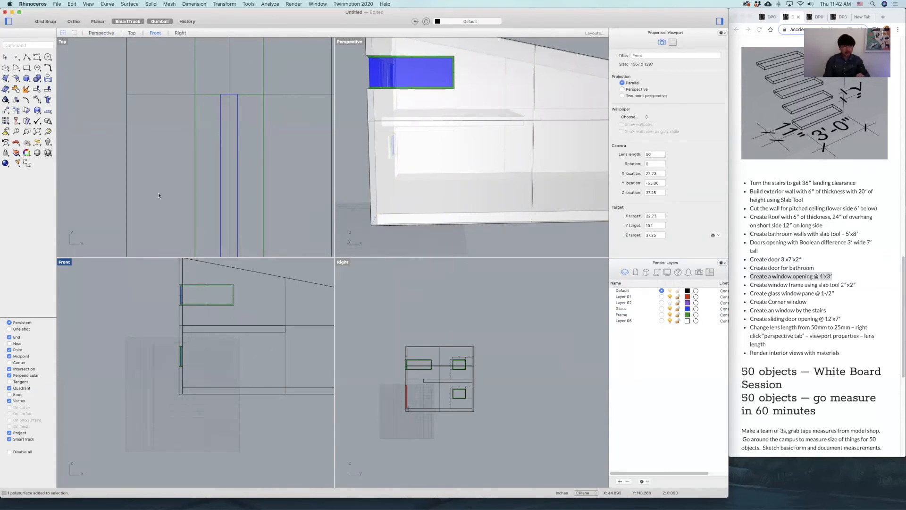
# Draw a 12' by 7' box in the front view from the floor slab's upper corner, extending it into the house in plan.
pyautogui.click(27, 78)
pyautogui.doubleClick(62, 263)
pyautogui.scroll(5, 235, 294)
pyautogui.click(213, 299)
pyautogui.scroll(-3, 380, 281)
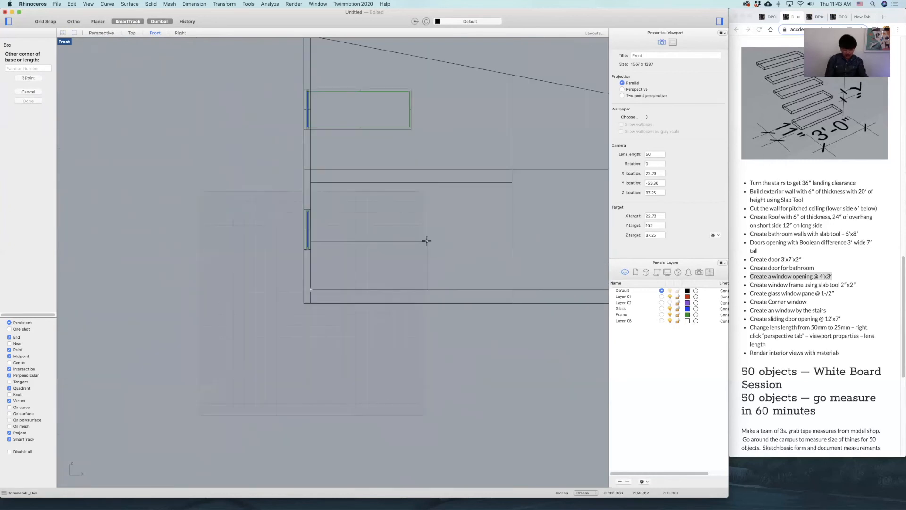
pyautogui.click(427, 241)
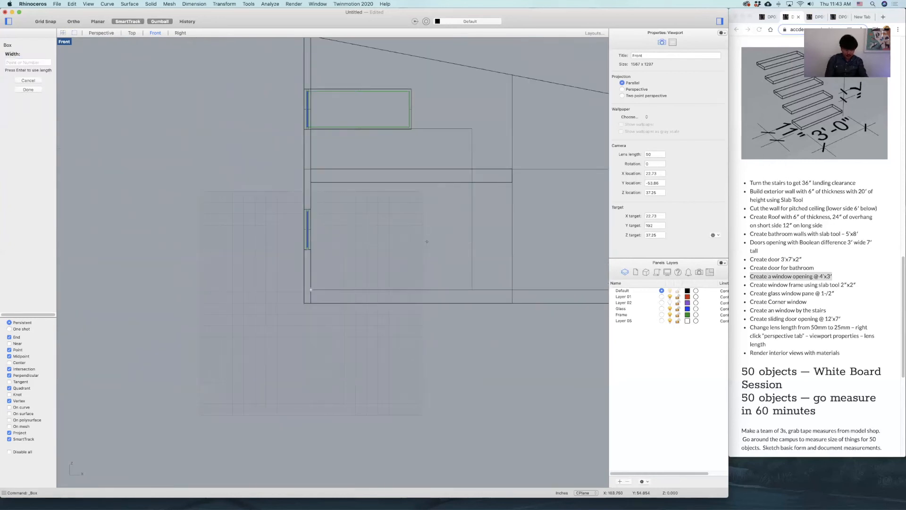
pyautogui.click(448, 232)
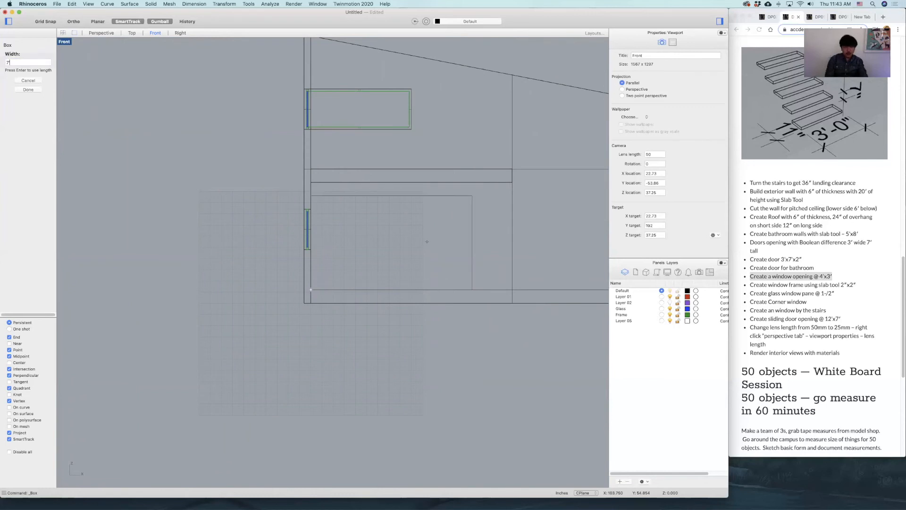
pyautogui.scroll(-4, 468, 215)
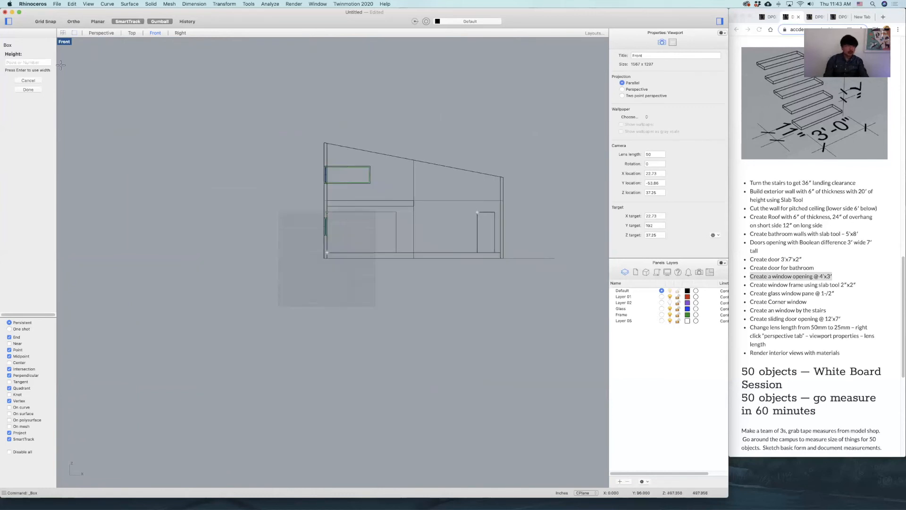
pyautogui.doubleClick(66, 42)
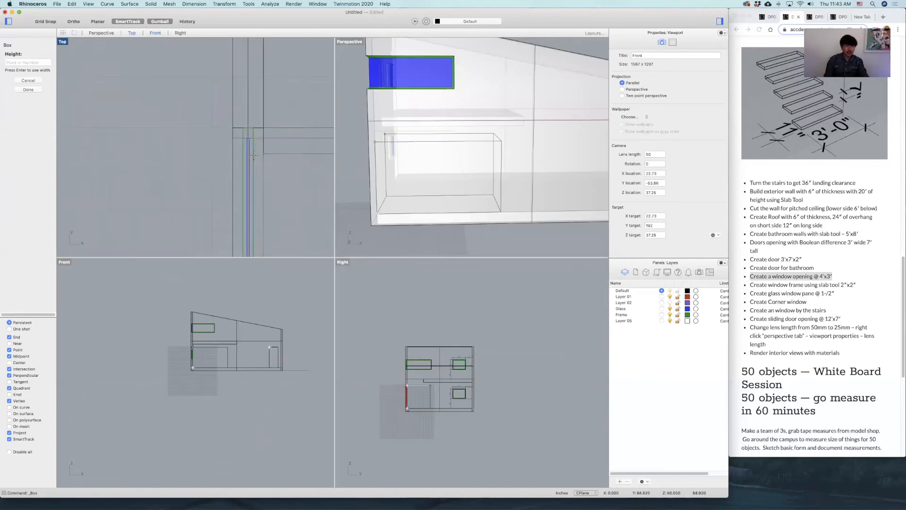
pyautogui.scroll(-5, 281, 121)
pyautogui.click(287, 102)
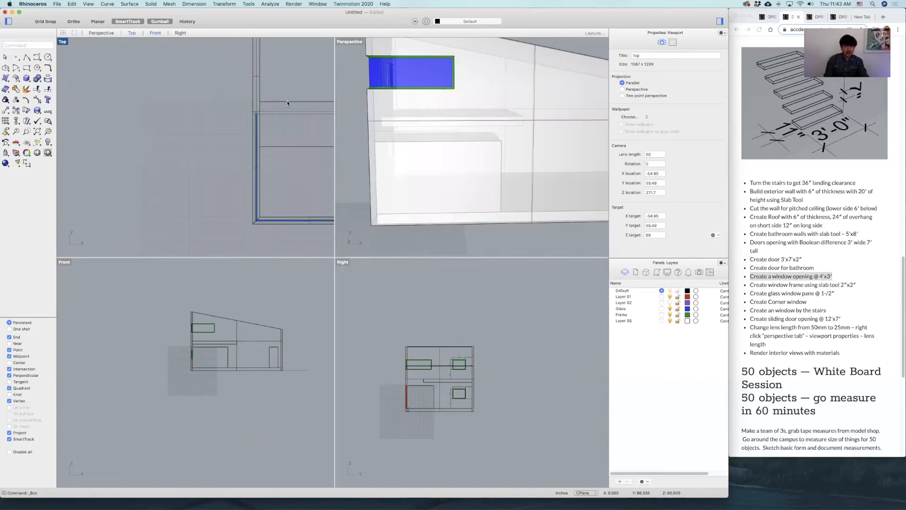
# Move the sliding door's cutting box 2' along X, away from the side wall.
pyautogui.moveTo(241, 105); pyautogui.dragTo(194, 81, button='right')
pyautogui.moveTo(465, 187); pyautogui.dragTo(470, 199, button='right')
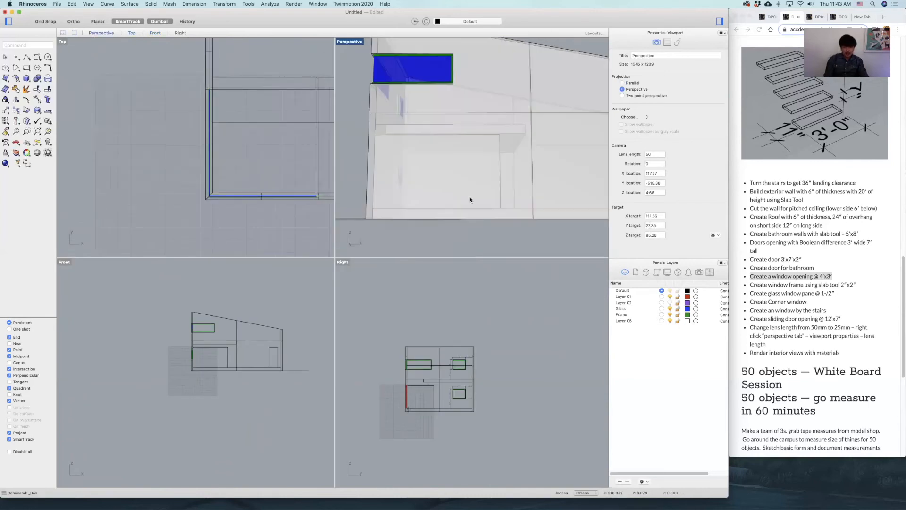
pyautogui.scroll(5, 187, 343)
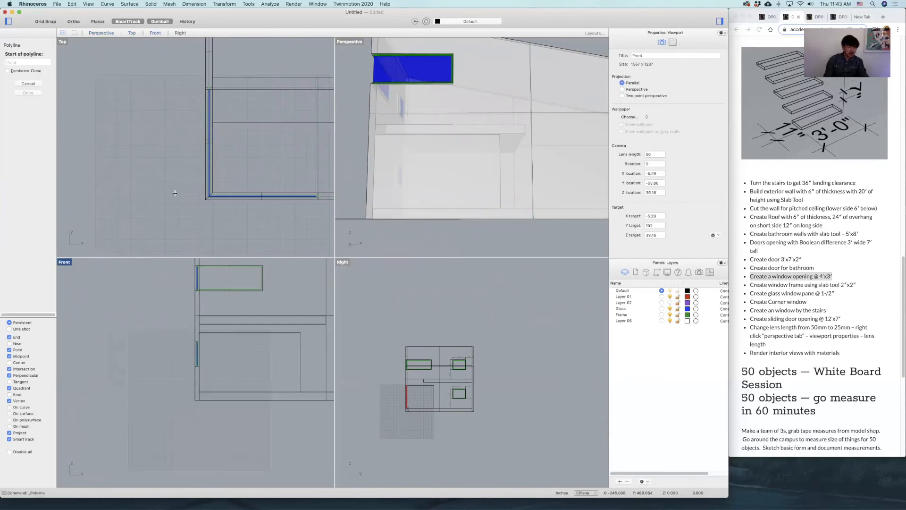
pyautogui.scroll(2, 241, 352)
pyautogui.press('Escape')
pyautogui.click(247, 321)
pyautogui.moveTo(247, 323); pyautogui.dragTo(203, 318, button='right')
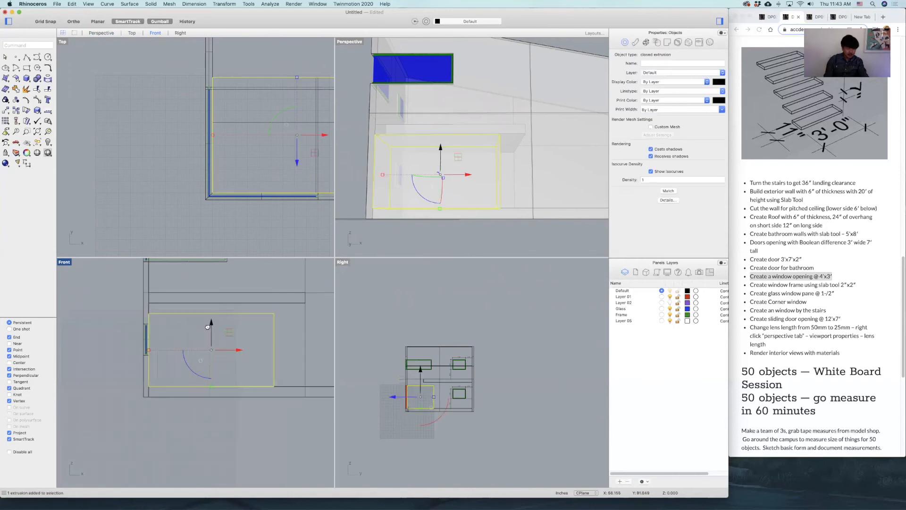
pyautogui.click(240, 350)
pyautogui.write('2')
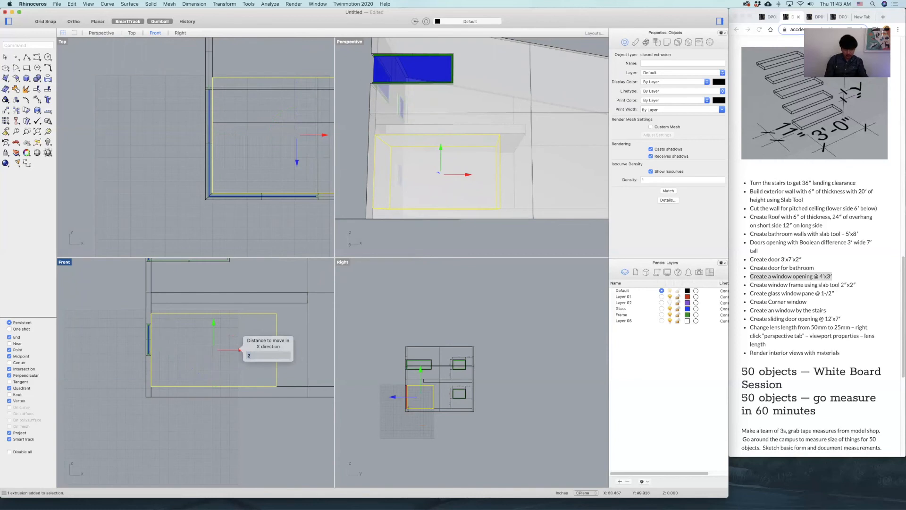
pyautogui.press('Return')
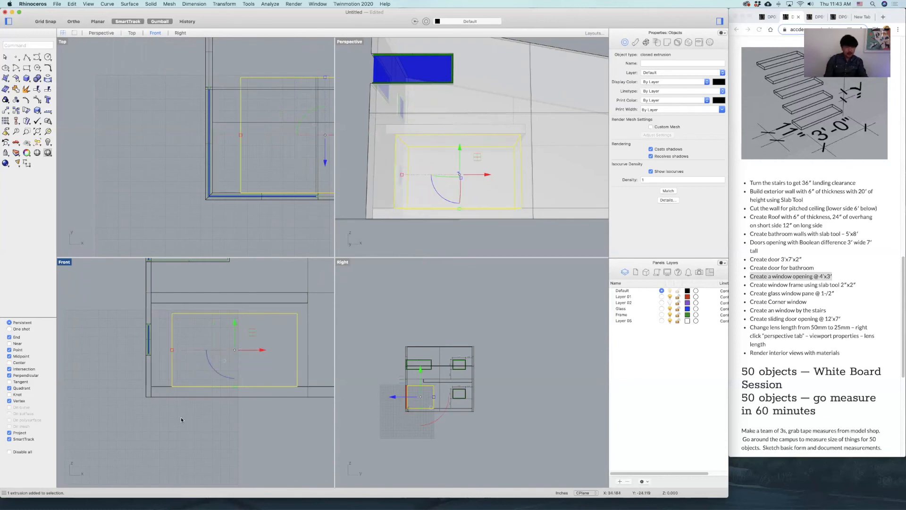
# Move the cutting box in plan so it passes through the front exterior wall.
pyautogui.click(181, 417)
pyautogui.moveTo(242, 165); pyautogui.dragTo(240, 146)
pyautogui.click(182, 146)
pyautogui.scroll(-5, 485, 141)
# Subtract the box from the exterior walls with a Boolean difference to cut the sliding door opening.
pyautogui.moveTo(485, 140); pyautogui.dragTo(480, 167, button='right')
pyautogui.scroll(5, 489, 153)
pyautogui.click(545, 179)
pyautogui.write('bd')
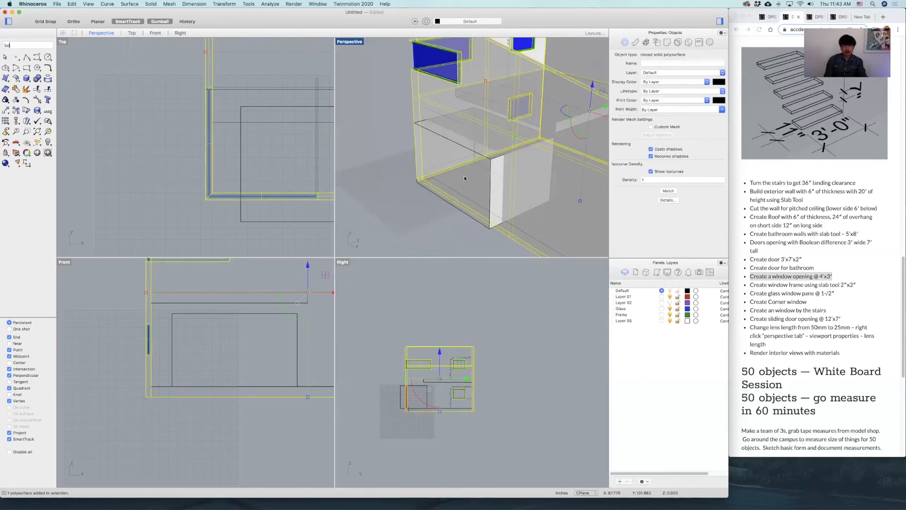
pyautogui.press('Return')
pyautogui.click(437, 169)
pyautogui.press('Return')
pyautogui.moveTo(437, 169); pyautogui.dragTo(446, 202, button='right')
pyautogui.scroll(-4, 508, 179)
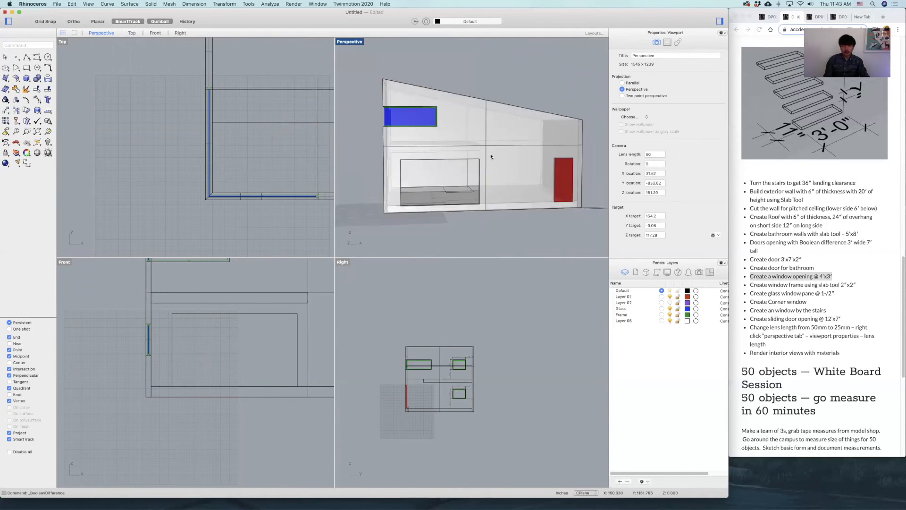
# Examine the finished studio image on the assignment page and the sliding door opening in the front view.
pyautogui.click(758, 205)
pyautogui.scroll(15, 798, 211)
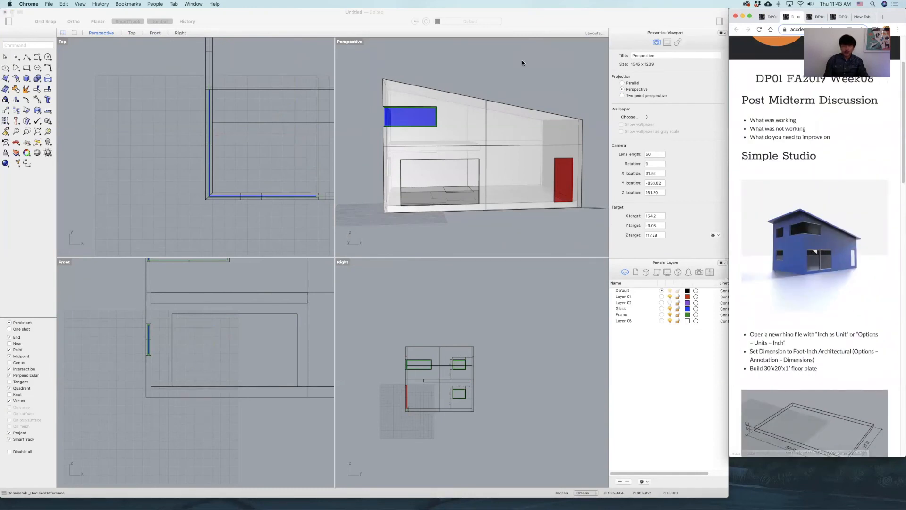
pyautogui.click(588, 157)
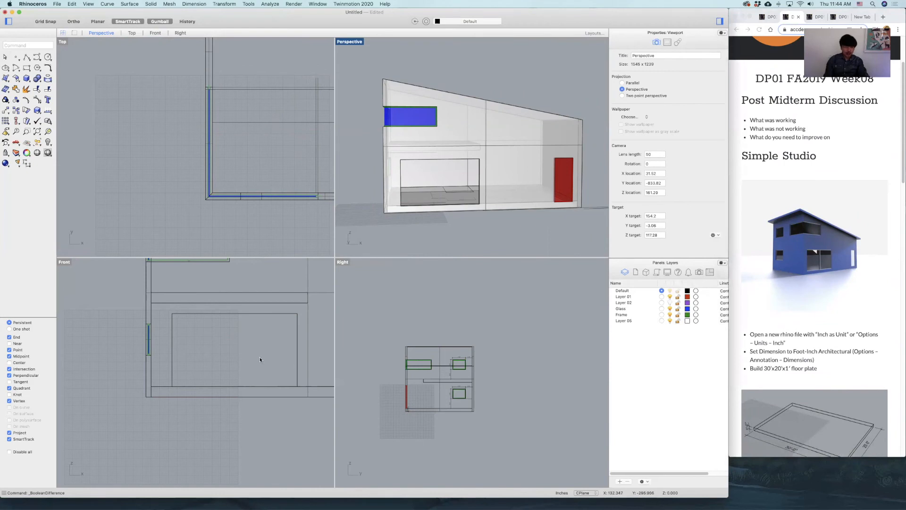
pyautogui.moveTo(256, 362); pyautogui.dragTo(209, 362, button='right')
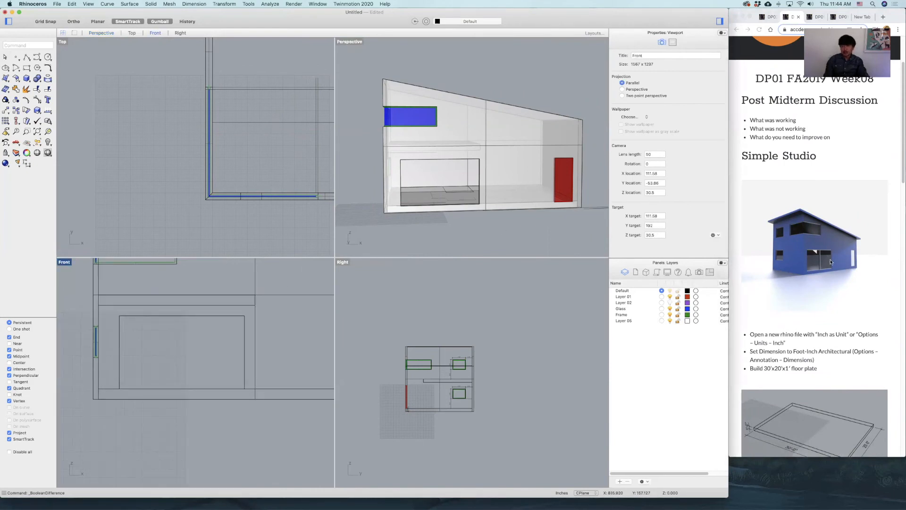
pyautogui.doubleClick(62, 263)
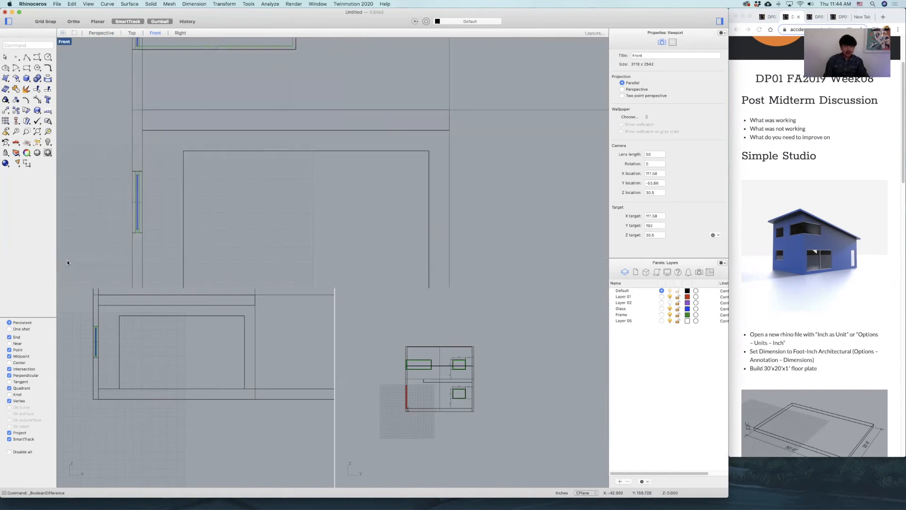
pyautogui.scroll(3, 348, 151)
pyautogui.press('Return')
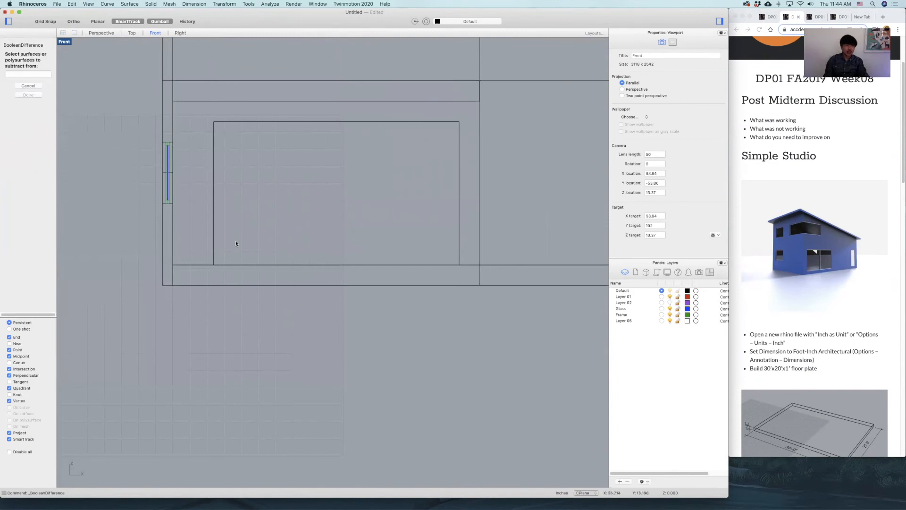
pyautogui.press('Escape')
# Draw a 4' by 4' square below the house in the front view.
pyautogui.click(26, 67)
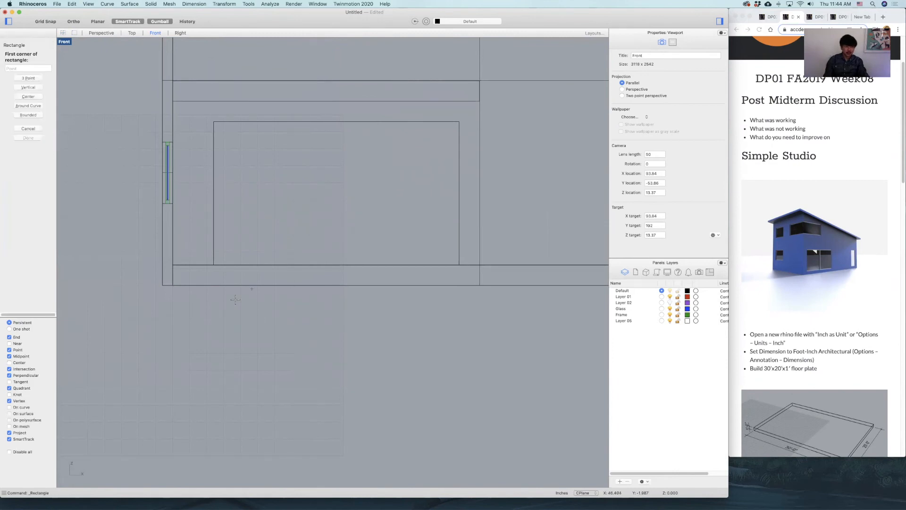
pyautogui.click(235, 301)
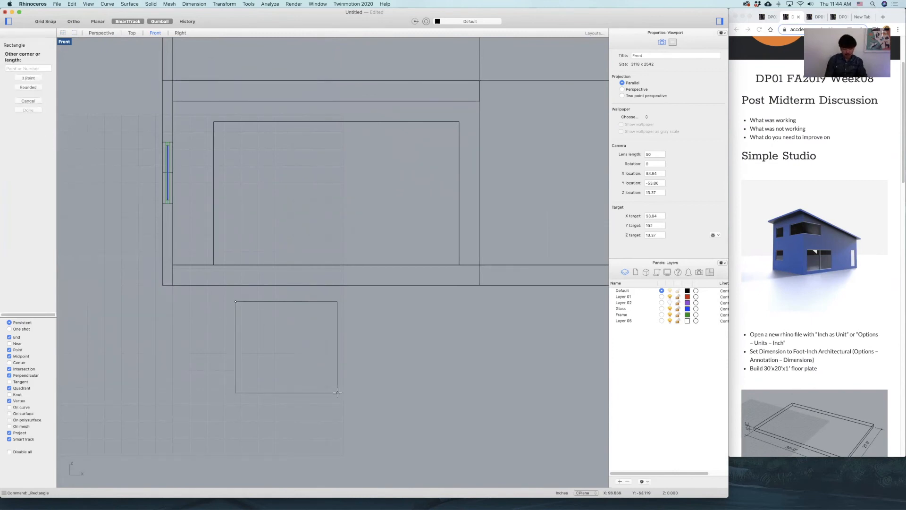
pyautogui.click(318, 220)
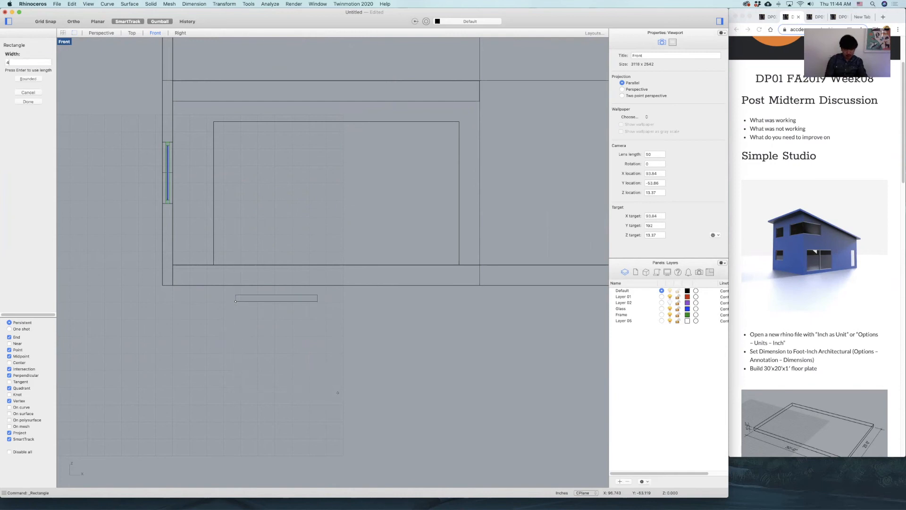
pyautogui.moveTo(295, 219); pyautogui.dragTo(296, 334)
pyautogui.moveTo(417, 278); pyautogui.dragTo(458, 205, button='right')
pyautogui.scroll(6, 354, 316)
pyautogui.scroll(4, 354, 316)
pyautogui.moveTo(446, 295); pyautogui.dragTo(447, 275, button='right')
pyautogui.moveTo(381, 264); pyautogui.dragTo(341, 283)
# Offset the square 4" inward to outline a door frame.
pyautogui.write('of')
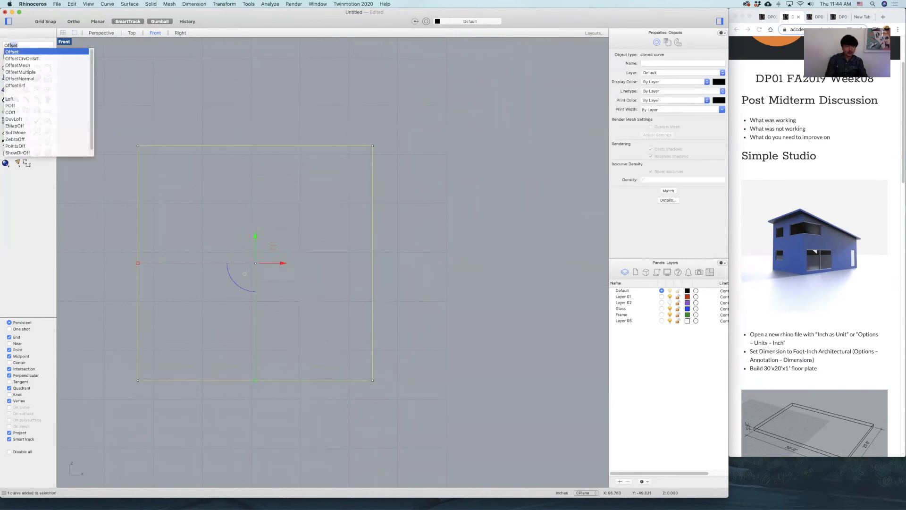
pyautogui.press('Return')
pyautogui.write('4')
pyautogui.press('Return')
pyautogui.click(342, 283)
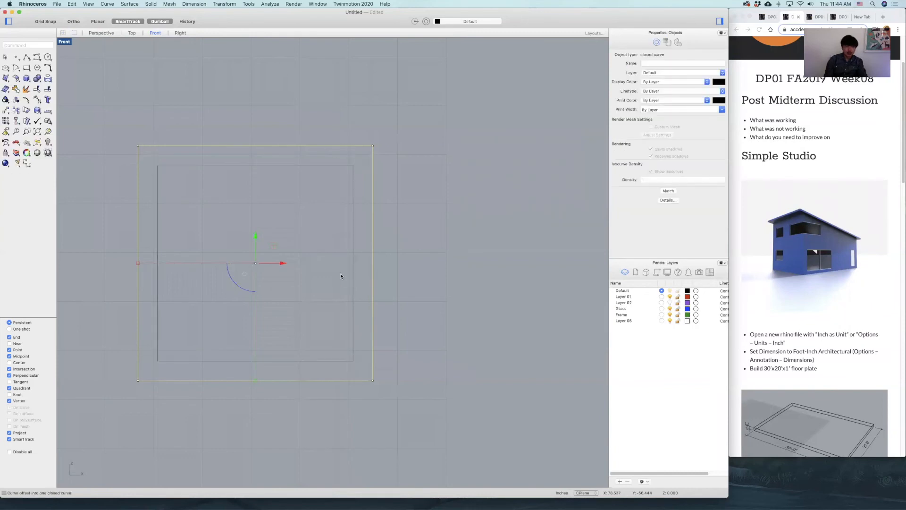
pyautogui.click(398, 244)
pyautogui.scroll(-4, 245, 231)
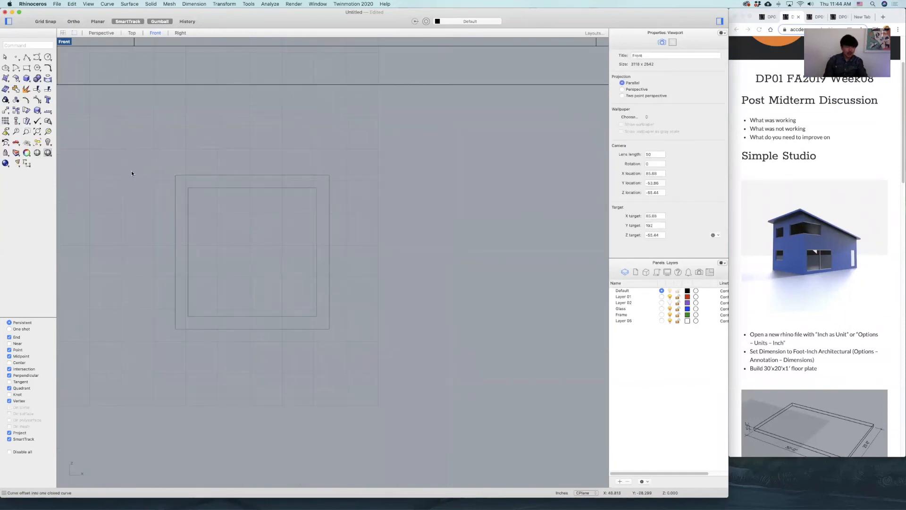
# Move the two square outlines to Layer 01.
pyautogui.click(27, 164)
pyautogui.press('Escape')
pyautogui.press('super+a')
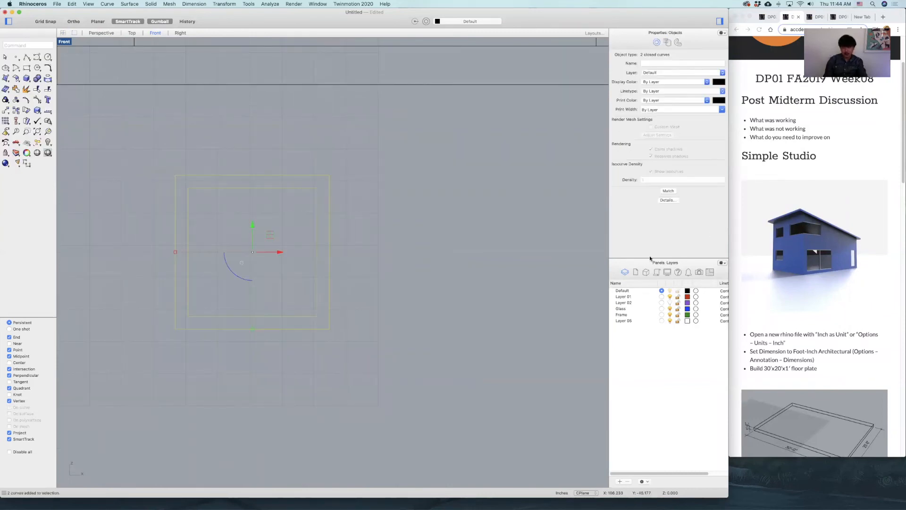
pyautogui.rightClick(627, 297)
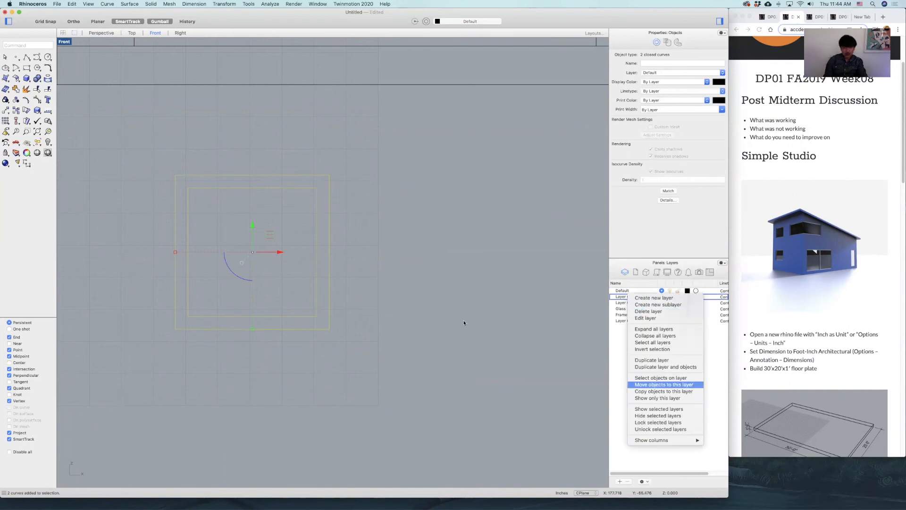
pyautogui.click(381, 305)
pyautogui.moveTo(306, 295); pyautogui.dragTo(399, 287, button='right')
pyautogui.scroll(4, 401, 288)
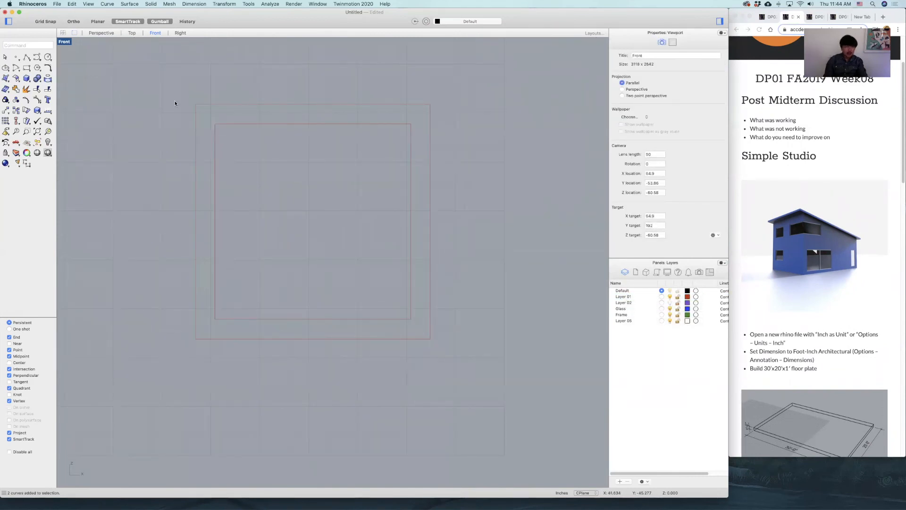
# Copy both outlines sideways from the inner square's side midpoint to the outer square's opposite side, so the frames overlap by one stile.
pyautogui.press('super+a')
pyautogui.write('copy')
pyautogui.press('Return')
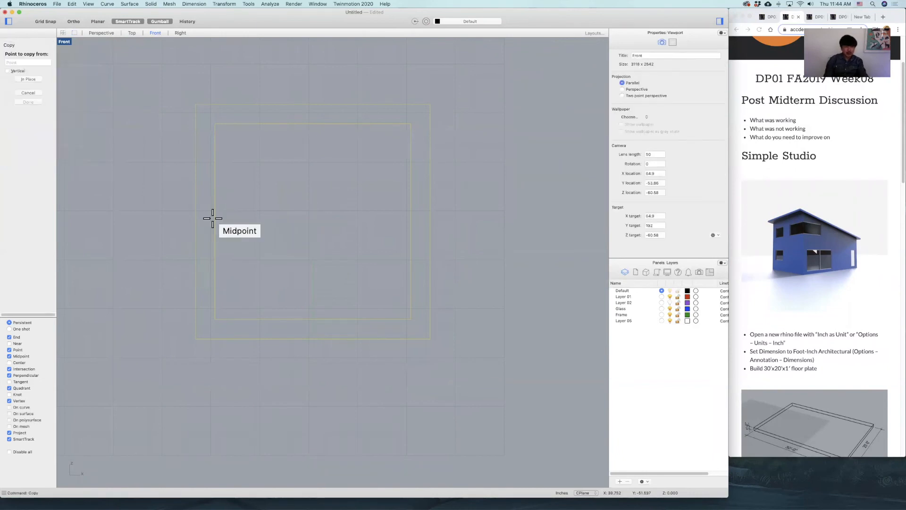
pyautogui.click(213, 218)
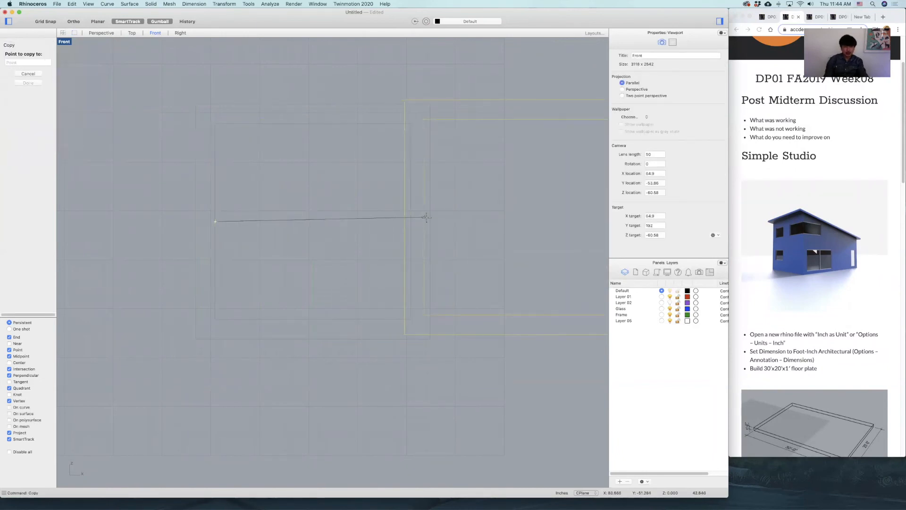
pyautogui.click(431, 218)
pyautogui.press('Return')
# Select each frame's pair of outlines in turn to examine where the two frames overlap.
pyautogui.moveTo(433, 200); pyautogui.dragTo(370, 197, button='right')
pyautogui.moveTo(311, 78); pyautogui.dragTo(201, 406)
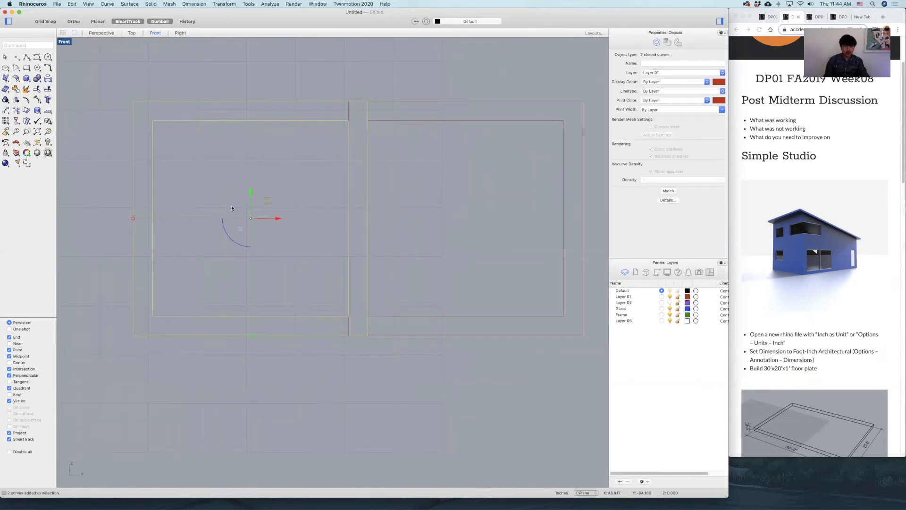
pyautogui.moveTo(470, 74); pyautogui.dragTo(454, 420)
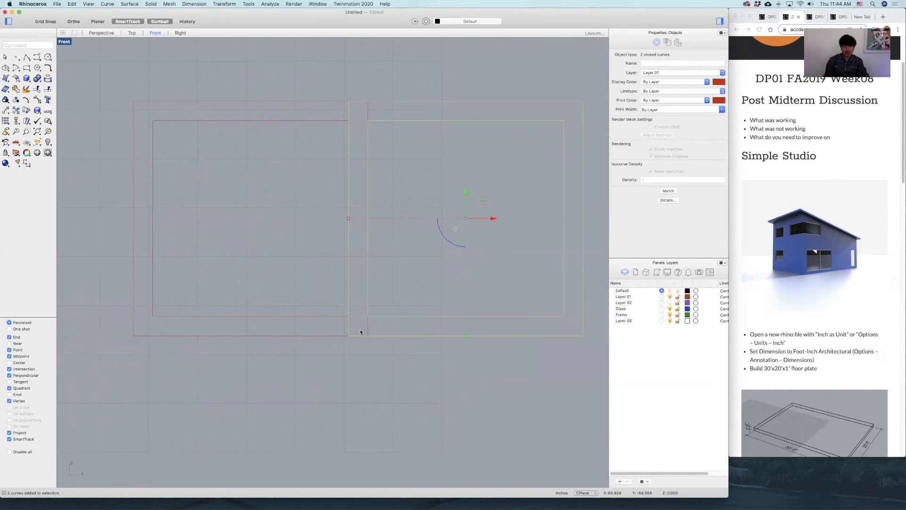
pyautogui.click(419, 215)
pyautogui.scroll(-4, 421, 170)
pyautogui.moveTo(420, 170); pyautogui.dragTo(404, 228, button='right')
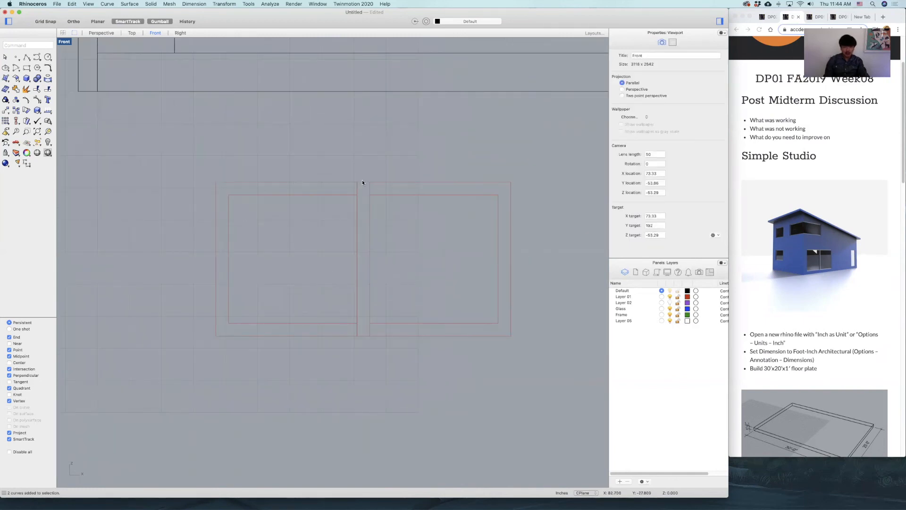
pyautogui.click(27, 58)
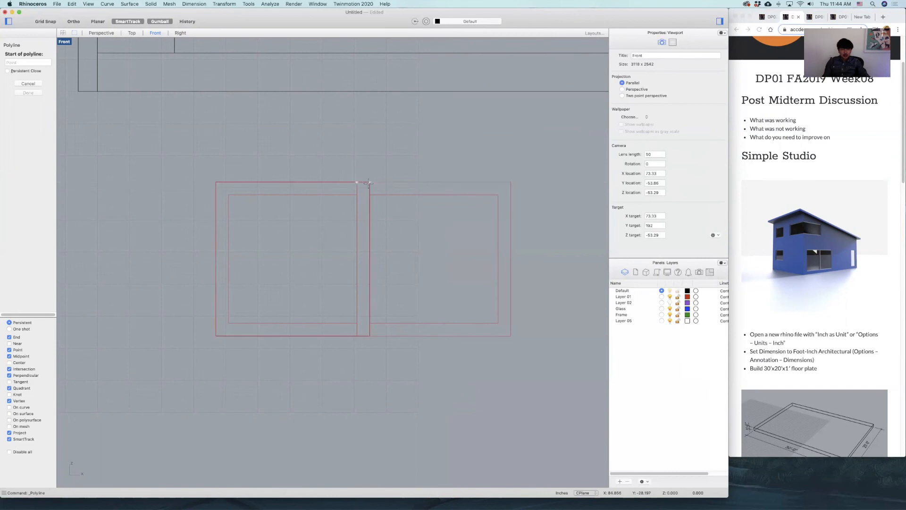
pyautogui.scroll(5, 360, 181)
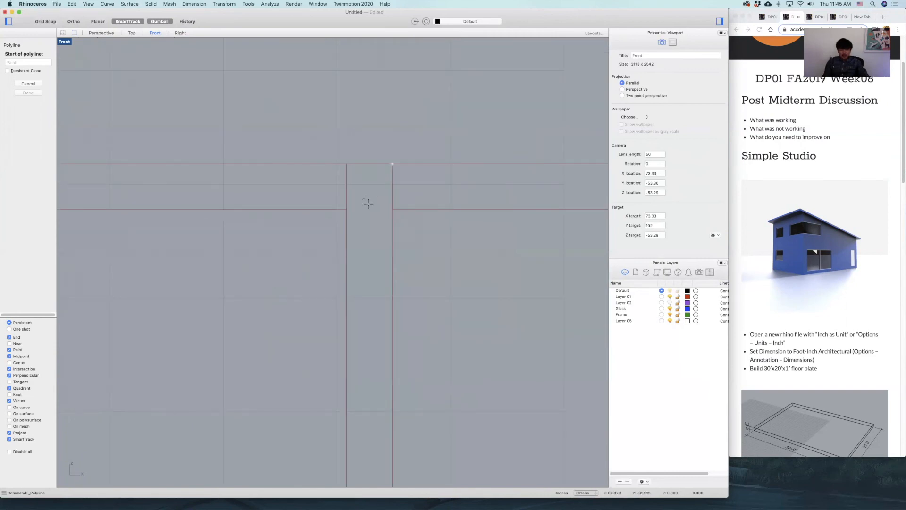
pyautogui.scroll(-3, 378, 190)
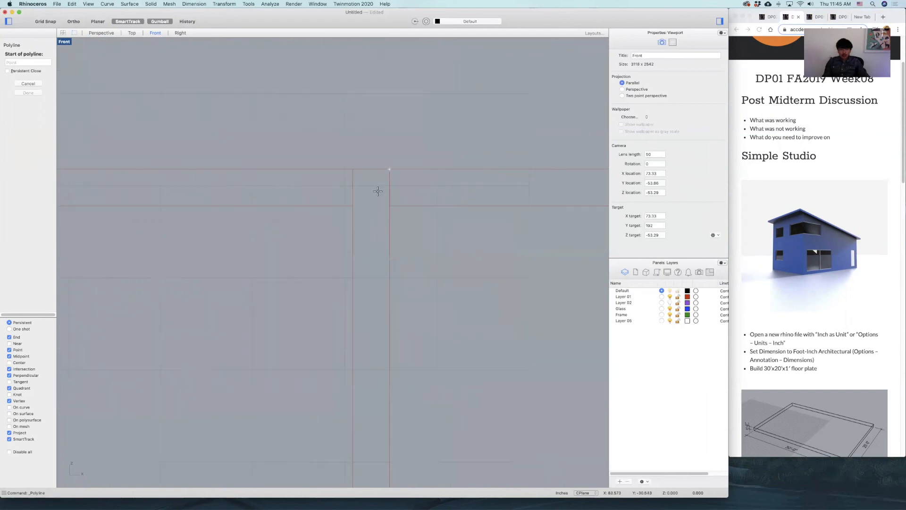
pyautogui.scroll(-5, 373, 191)
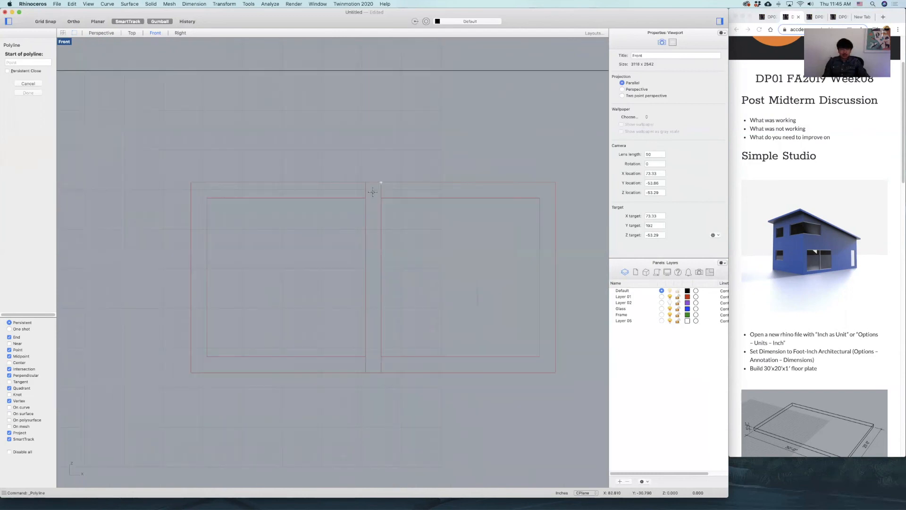
pyautogui.scroll(-2, 447, 164)
pyautogui.press('Escape')
pyautogui.moveTo(486, 210); pyautogui.dragTo(458, 250, button='right')
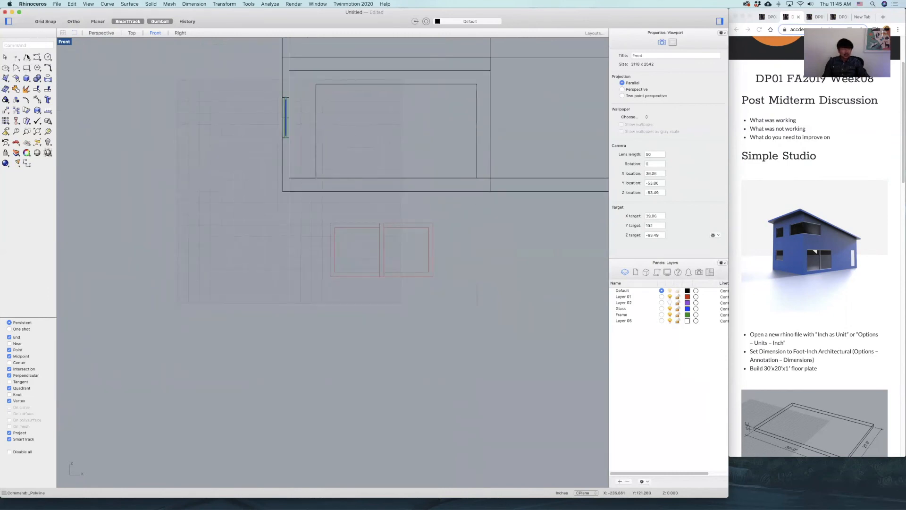
# Draw a vertical centre line from the midpoint of the door opening's top edge down past the bottom of the wall.
pyautogui.click(27, 68)
pyautogui.click(396, 83)
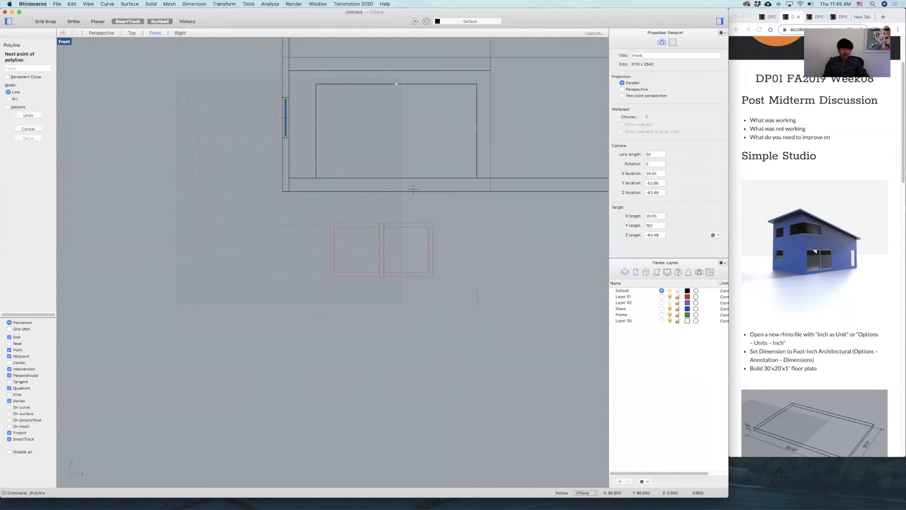
pyautogui.click(397, 204)
pyautogui.press('Return')
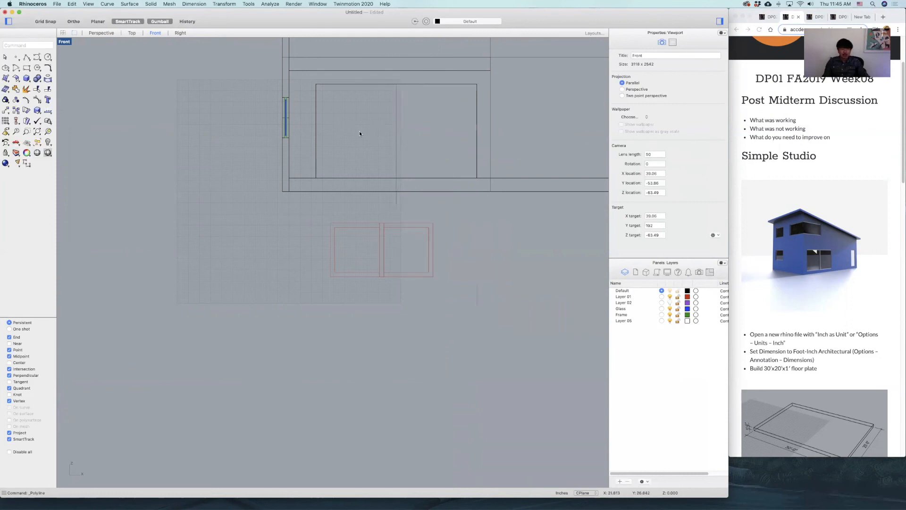
# Offset the opening's vertical centre line 2" toward the right half of the opening.
pyautogui.scroll(5, 437, 114)
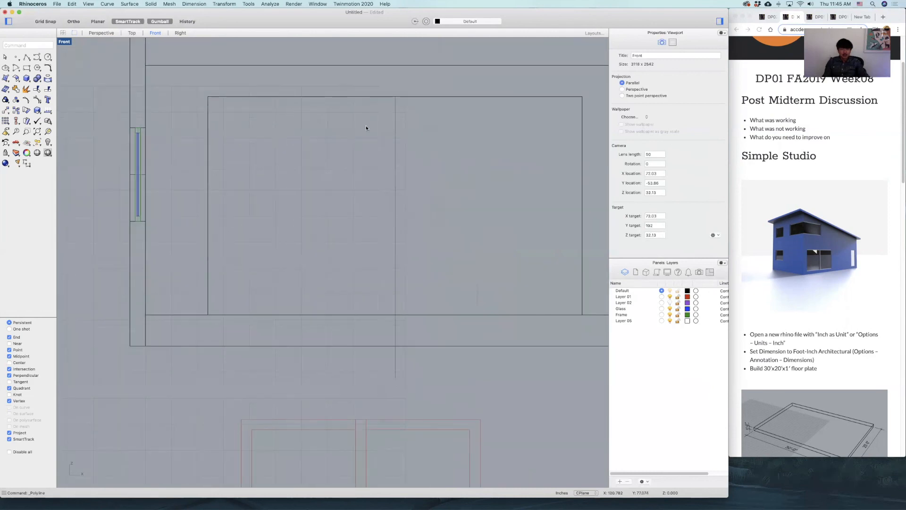
pyautogui.scroll(5, 402, 103)
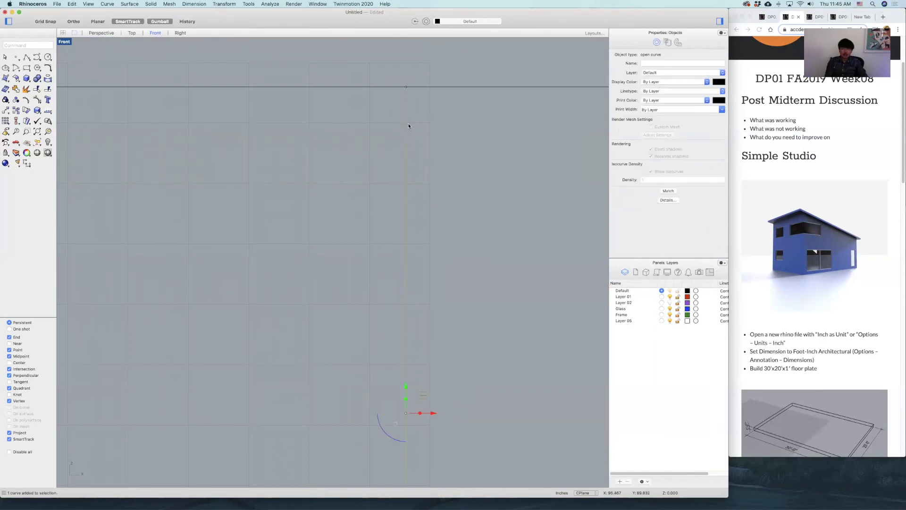
pyautogui.write('offset')
pyautogui.press('Return')
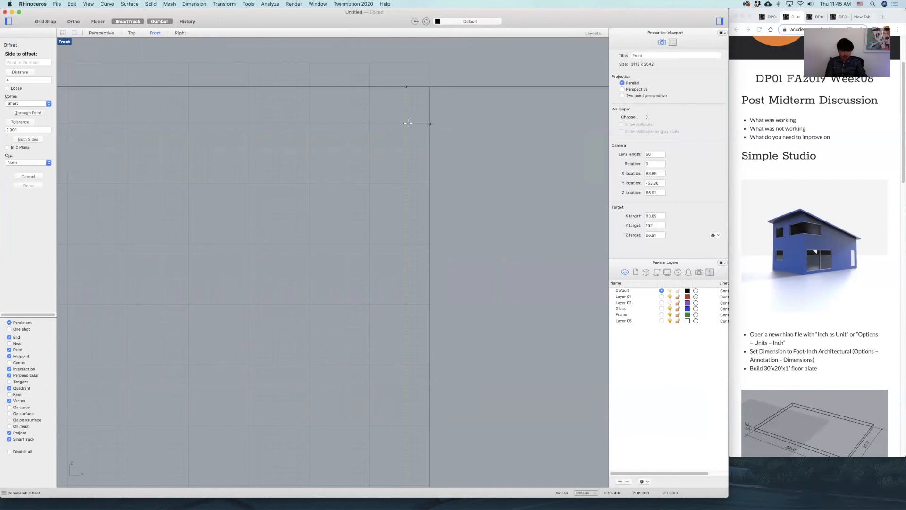
pyautogui.write('2')
pyautogui.press('Return')
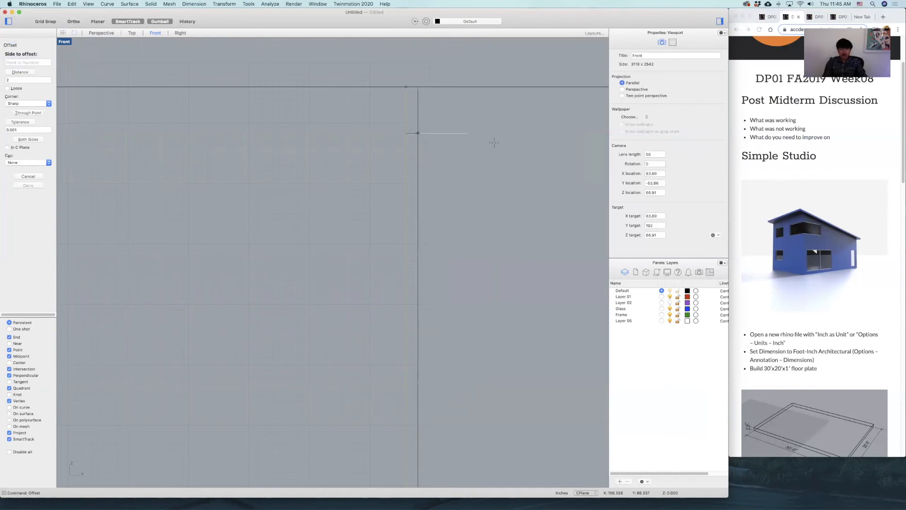
pyautogui.click(534, 145)
# Draw a rectangle from the offset line's intersection with the opening's top edge to the opening's lower-left corner, and delete both guide lines.
pyautogui.scroll(-5, 502, 151)
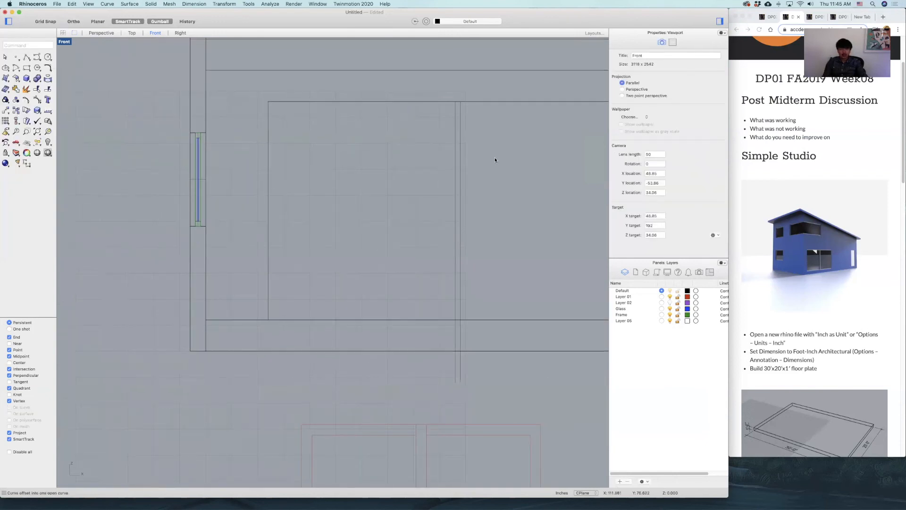
pyautogui.click(28, 68)
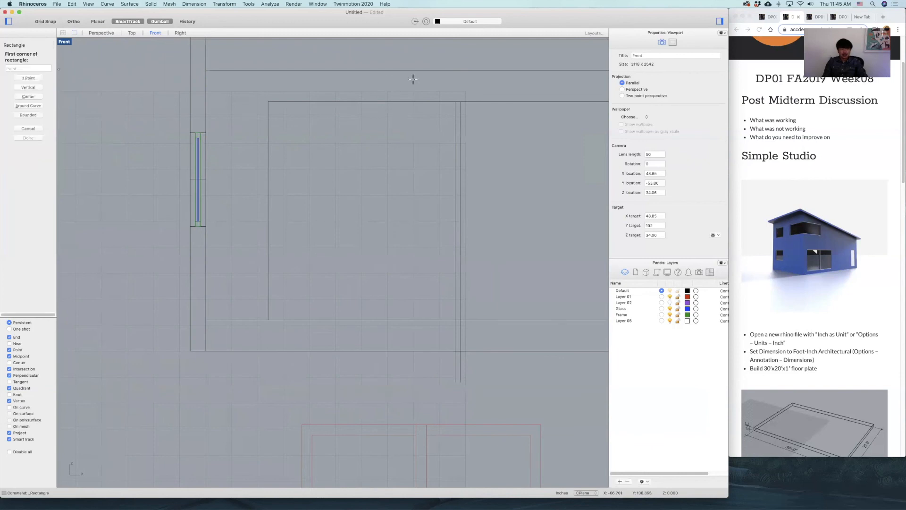
pyautogui.click(460, 101)
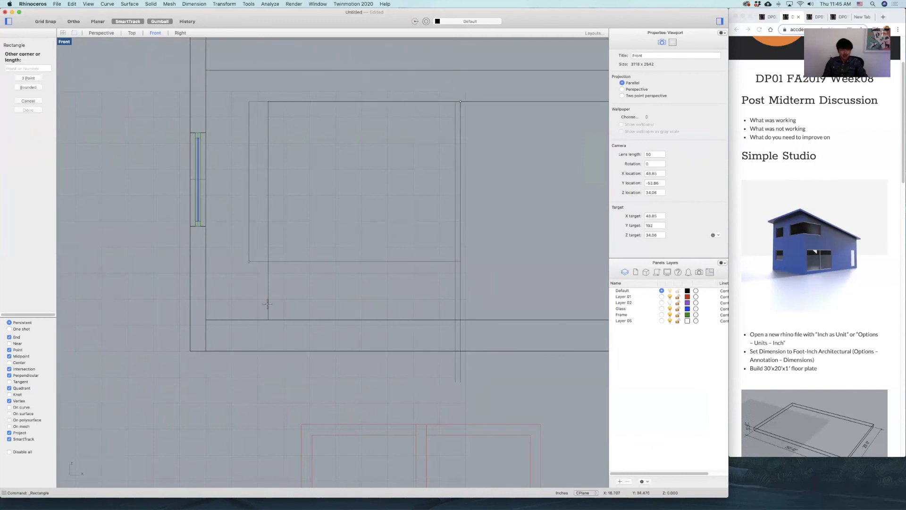
pyautogui.click(268, 319)
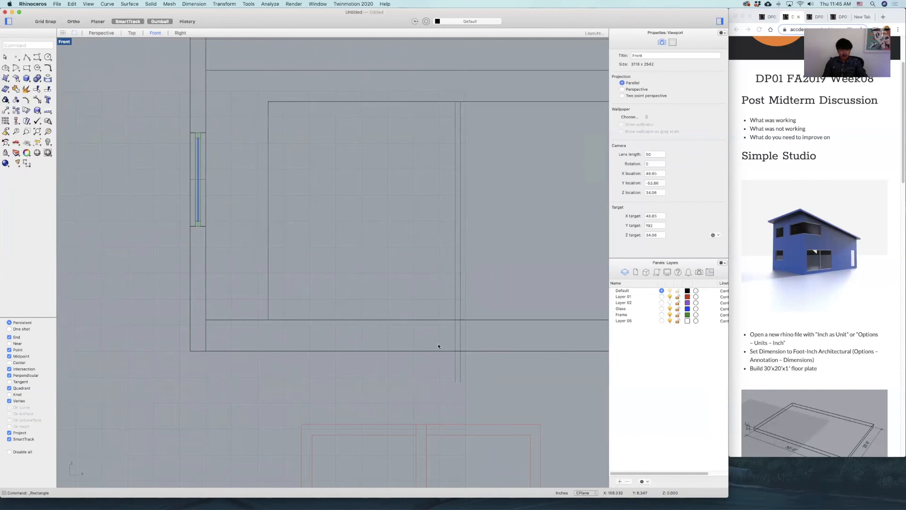
pyautogui.moveTo(438, 346); pyautogui.dragTo(431, 344)
pyautogui.press('Delete')
# Turn the rectangle into a solid door frame with the Slab command, offset 4" inward and 2" thick.
pyautogui.moveTo(488, 243); pyautogui.dragTo(421, 278)
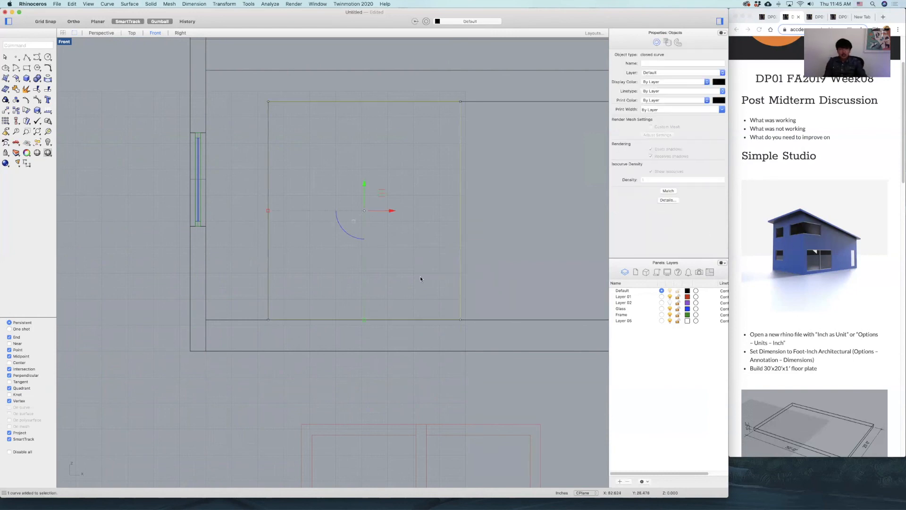
pyautogui.write('offset')
pyautogui.press('Return')
pyautogui.write('Slab')
pyautogui.press('Return')
pyautogui.write('4')
pyautogui.press('Return')
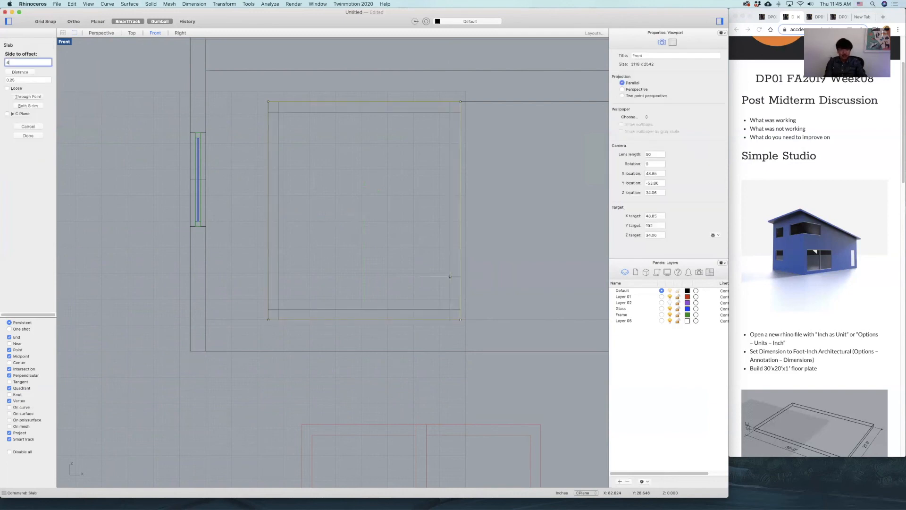
pyautogui.click(385, 222)
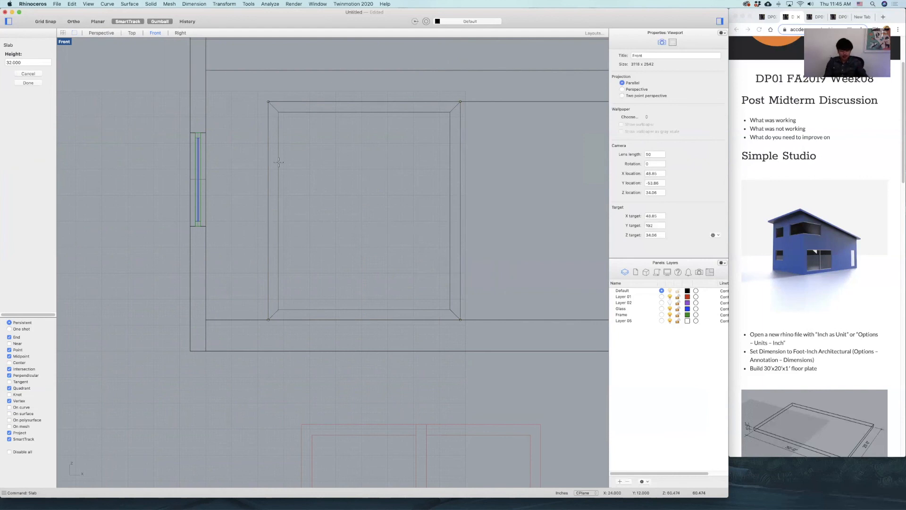
pyautogui.press('Return')
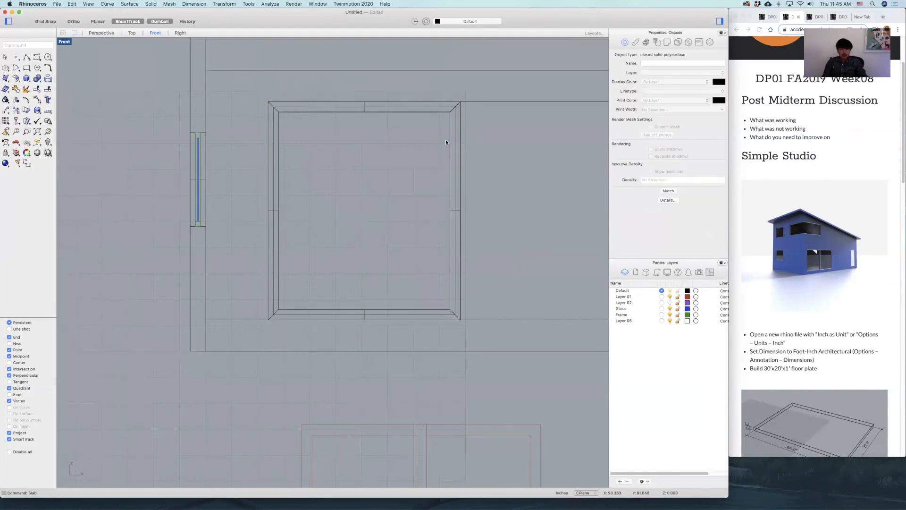
# Dimension the door frame's height along its left side and its width above the top edge.
pyautogui.click(26, 162)
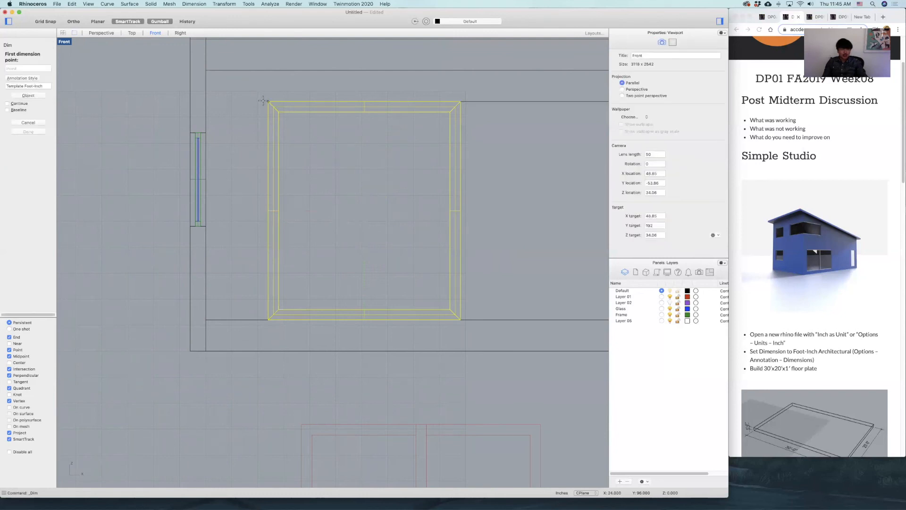
pyautogui.click(266, 101)
pyautogui.click(267, 319)
pyautogui.click(235, 310)
pyautogui.press('Return')
pyautogui.click(268, 101)
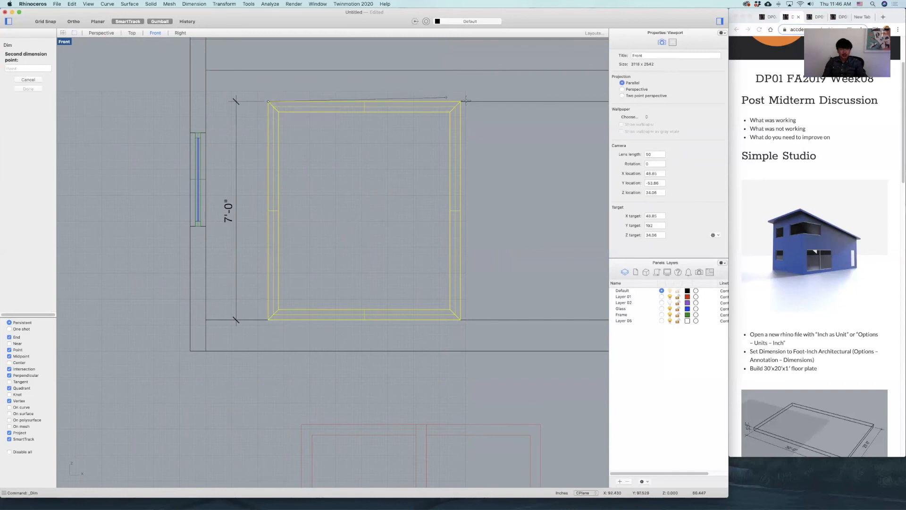
pyautogui.click(461, 101)
pyautogui.click(459, 89)
# Dimension the full width of the door opening above the frame's width dimension.
pyautogui.scroll(-4, 474, 110)
pyautogui.moveTo(406, 156); pyautogui.dragTo(339, 203, button='right')
pyautogui.press('Return')
pyautogui.click(272, 151)
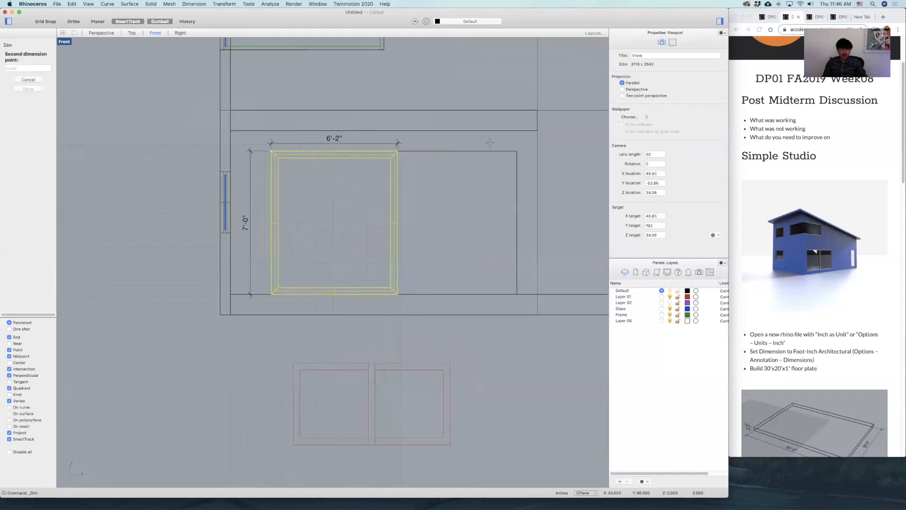
pyautogui.click(518, 151)
pyautogui.click(514, 124)
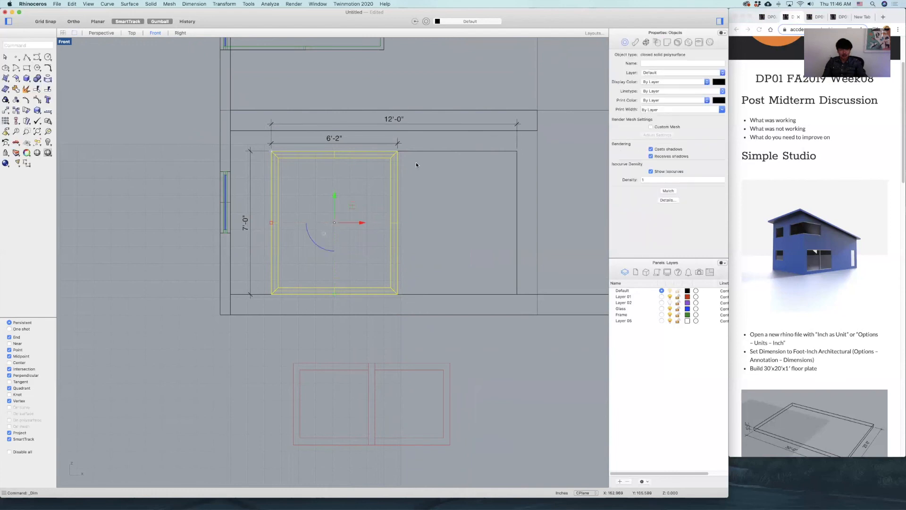
# Dimension the door frame's thickness at its lower right corner in the perspective view.
pyautogui.click(423, 179)
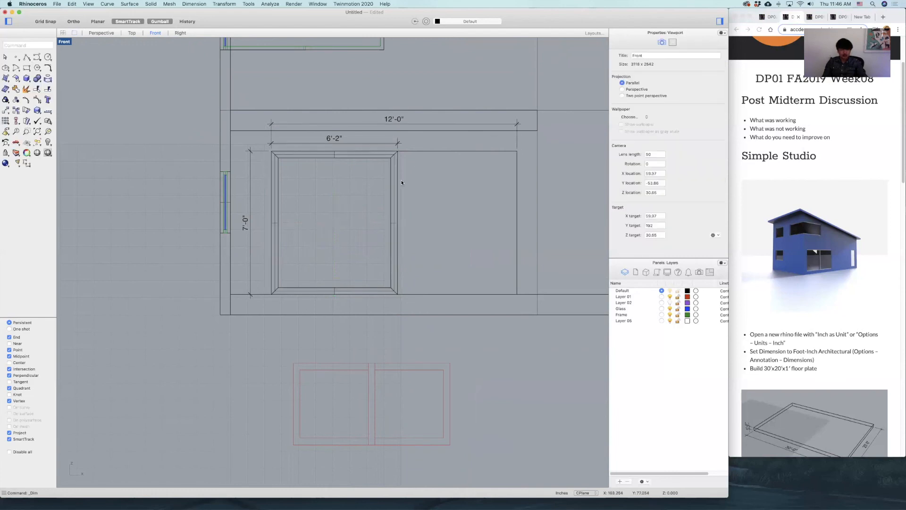
pyautogui.click(385, 156)
pyautogui.doubleClick(62, 43)
pyautogui.write('zsa')
pyautogui.rightClick(434, 135)
pyautogui.moveTo(465, 218); pyautogui.dragTo(428, 211, button='right')
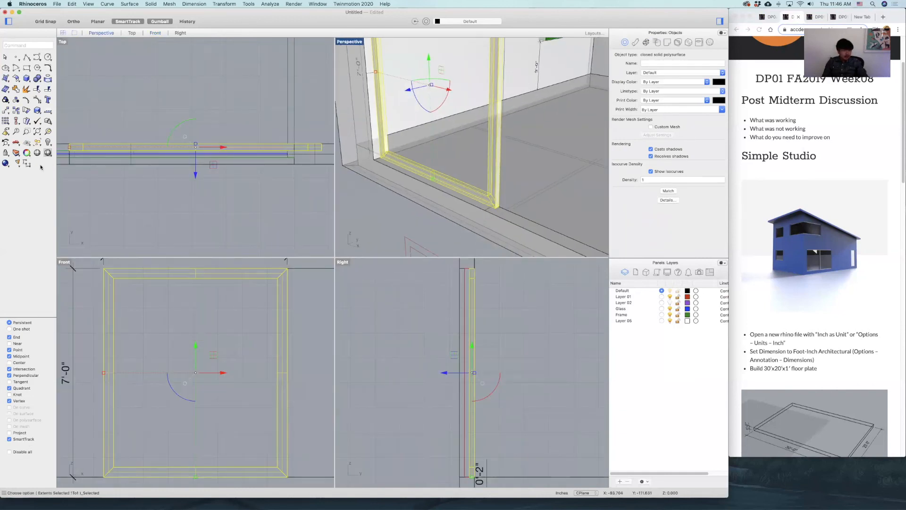
pyautogui.click(27, 165)
pyautogui.scroll(6, 482, 204)
pyautogui.click(511, 212)
pyautogui.click(519, 208)
pyautogui.click(534, 198)
pyautogui.scroll(-5, 528, 188)
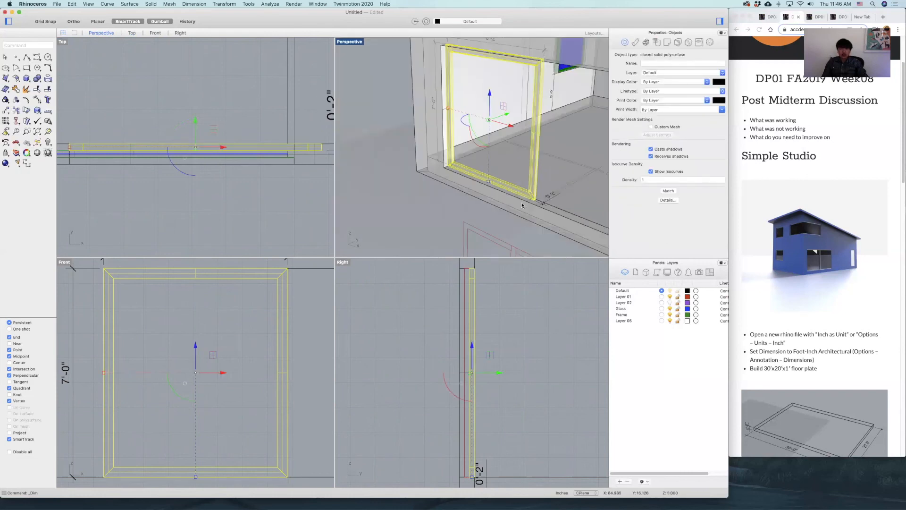
# Draw a rectangle along the door frame's inner edge, from its upper-left inner corner to its lower-right inner corner, for the glass.
pyautogui.click(539, 165)
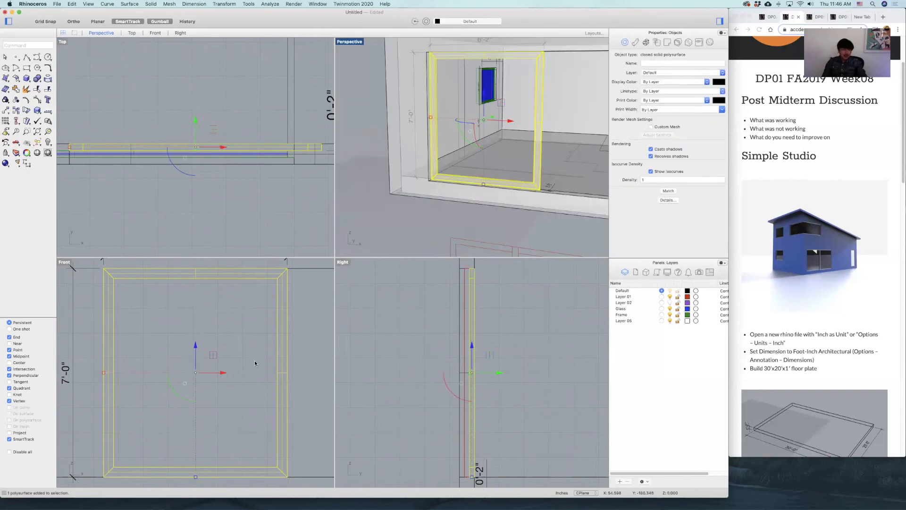
pyautogui.click(42, 95)
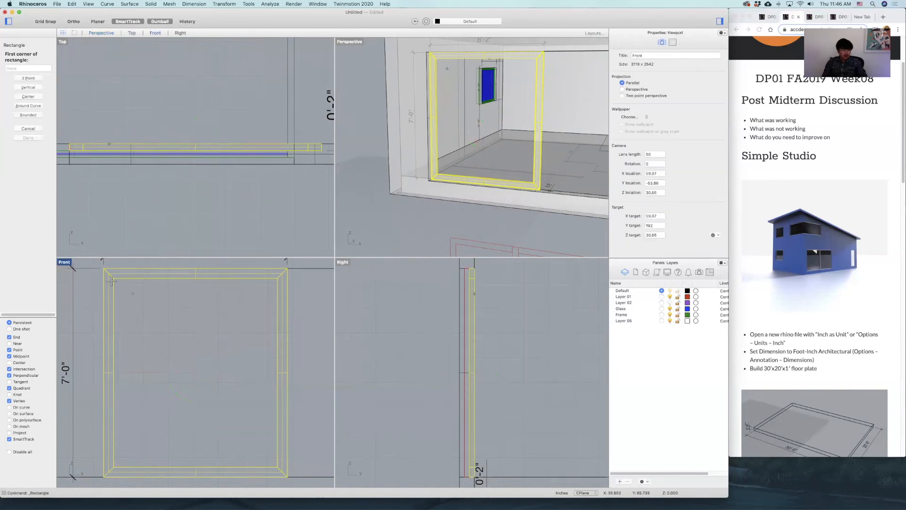
pyautogui.click(105, 269)
pyautogui.scroll(3, 269, 337)
pyautogui.moveTo(269, 338)
pyautogui.mouseDown(button='right')
pyautogui.moveTo(331, 345)
pyautogui.moveTo(264, 330)
pyautogui.mouseUp(button='right')
pyautogui.click(275, 414)
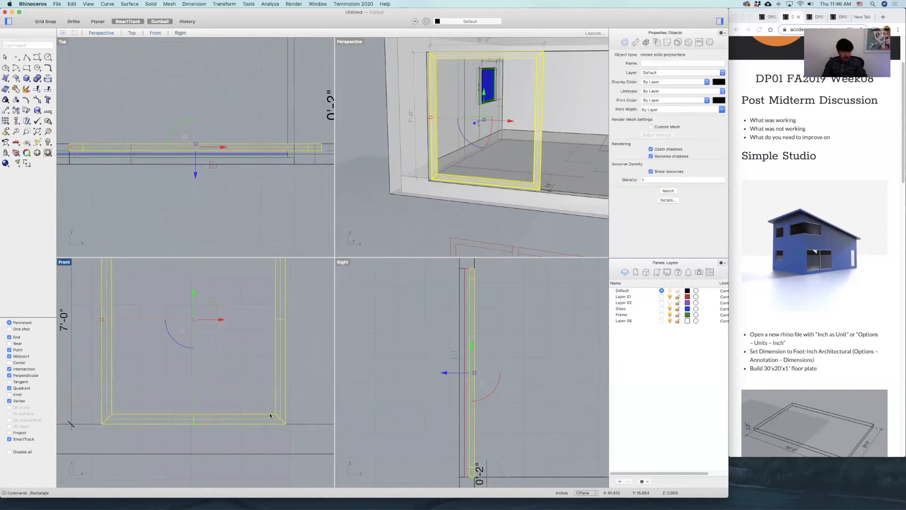
pyautogui.click(280, 425)
pyautogui.press('Return')
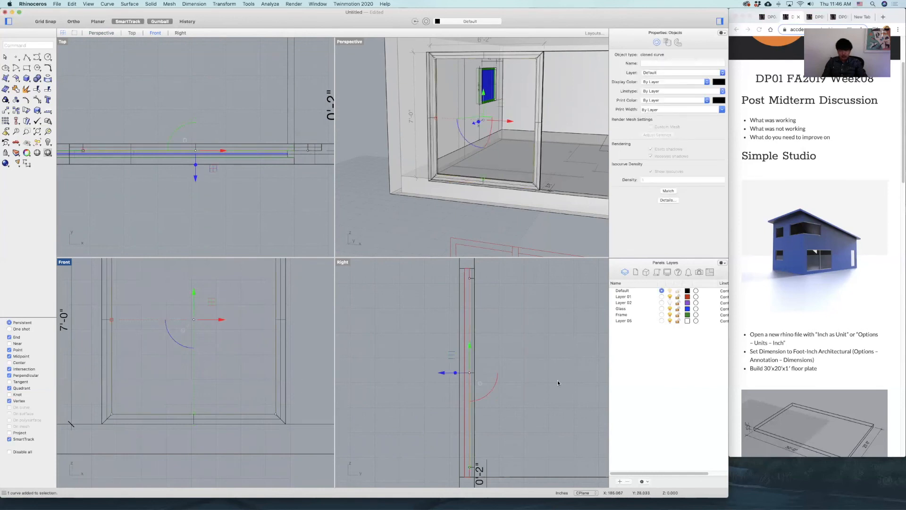
# Extrude the inner rectangle into a solid pane with a distance of 0.5".
pyautogui.write('ExtrudeCrv')
pyautogui.press('Return')
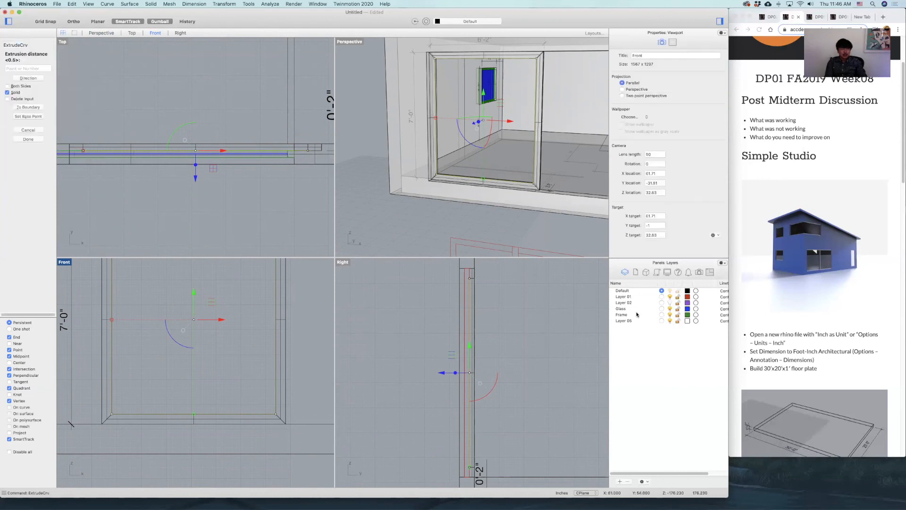
pyautogui.press('Return')
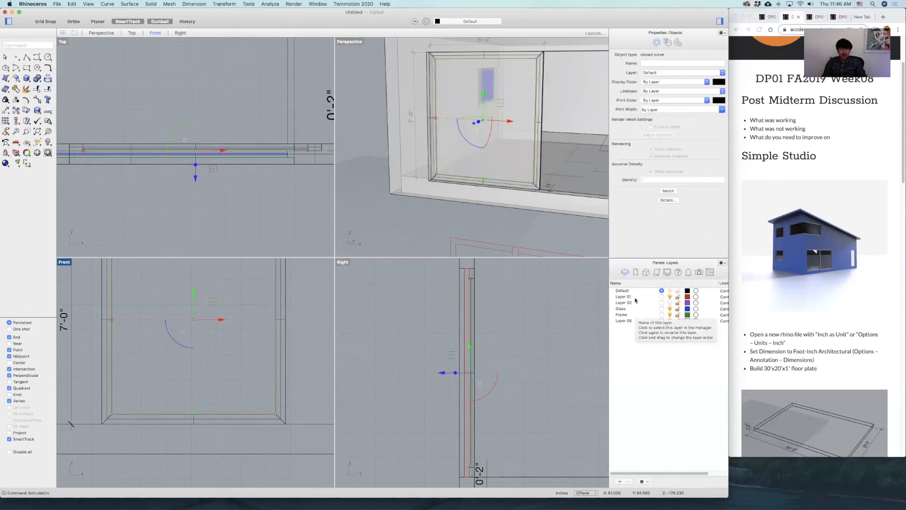
pyautogui.press('Escape')
# Move the extruded door pane to the Glass layer.
pyautogui.click(490, 119)
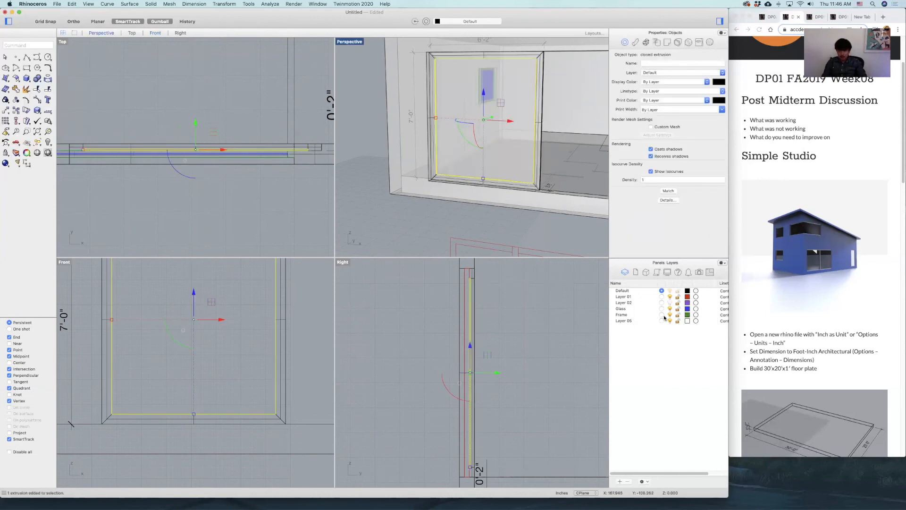
pyautogui.rightClick(633, 309)
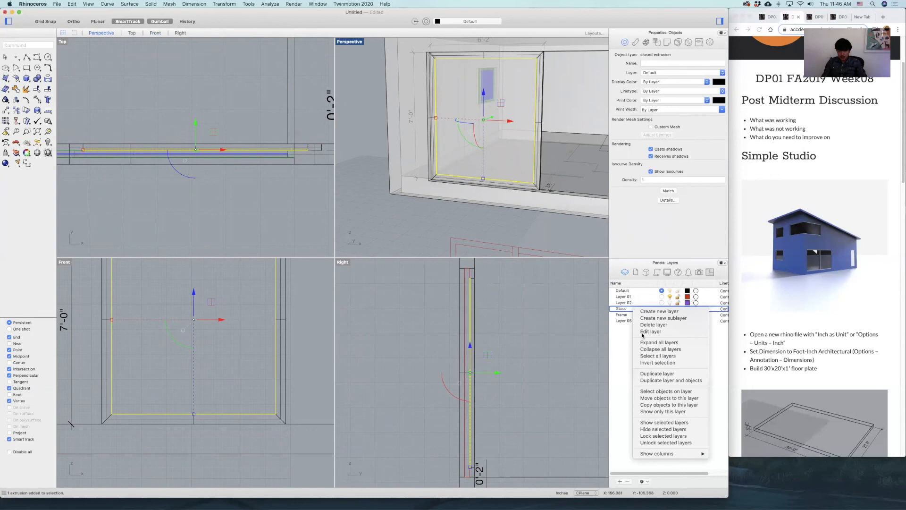
pyautogui.click(661, 398)
# Move the door frame polysurface to the Frame layer and deselect it.
pyautogui.click(535, 172)
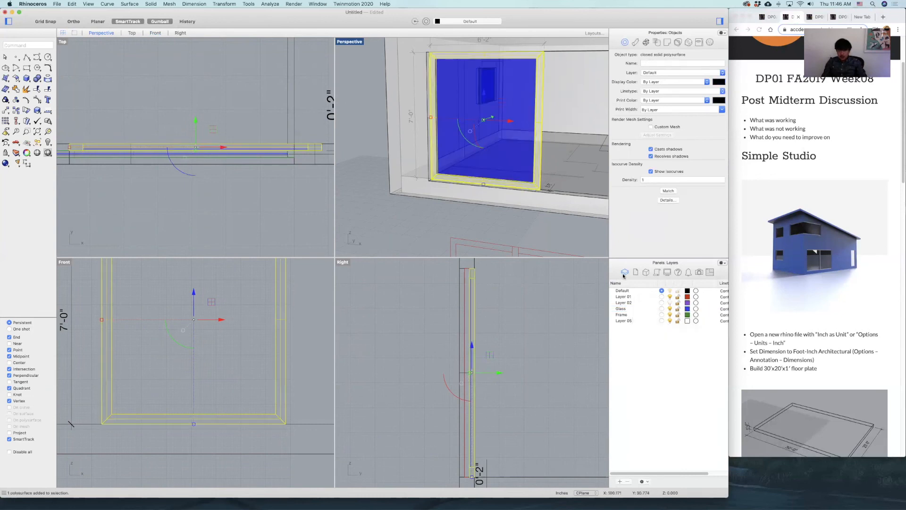
pyautogui.rightClick(634, 314)
pyautogui.click(670, 403)
pyautogui.click(415, 395)
# Move the glass pane in the Top view from its edge midpoint to the middle of the door frame's depth.
pyautogui.click(485, 163)
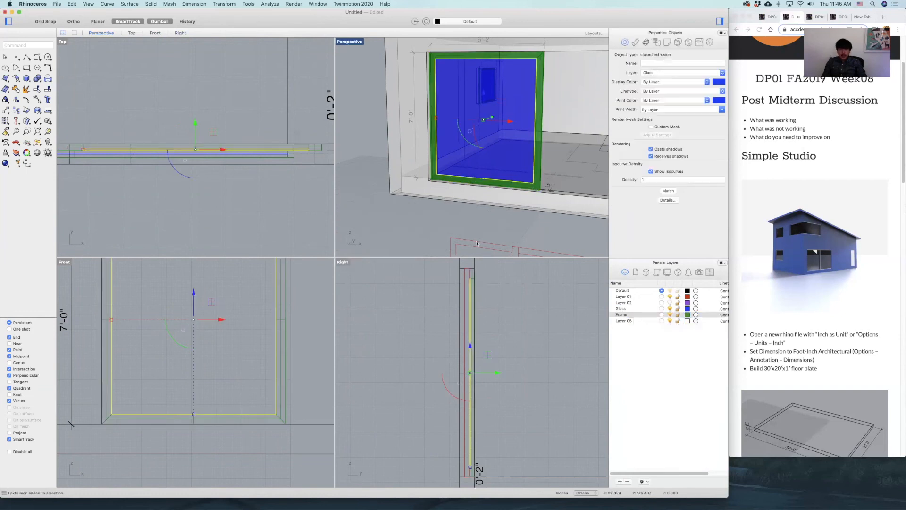
pyautogui.scroll(5, 293, 145)
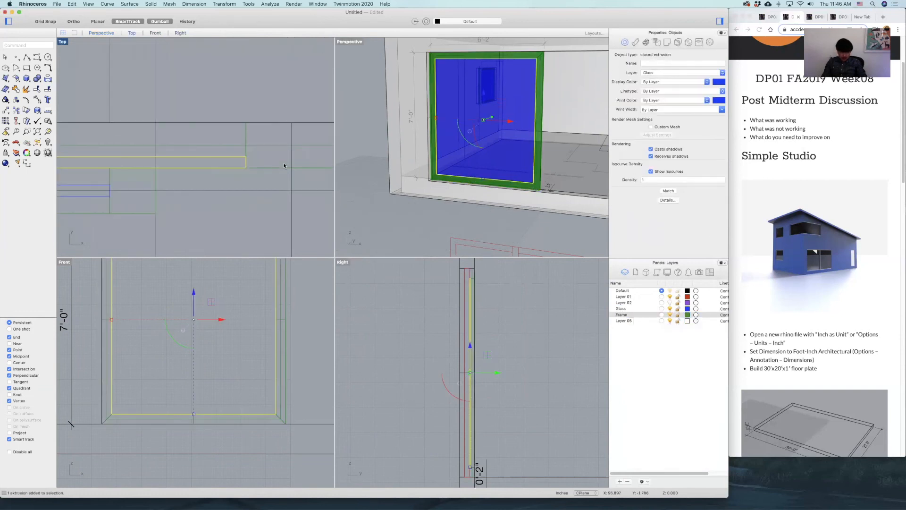
pyautogui.write('m')
pyautogui.press('Return')
pyautogui.click(246, 159)
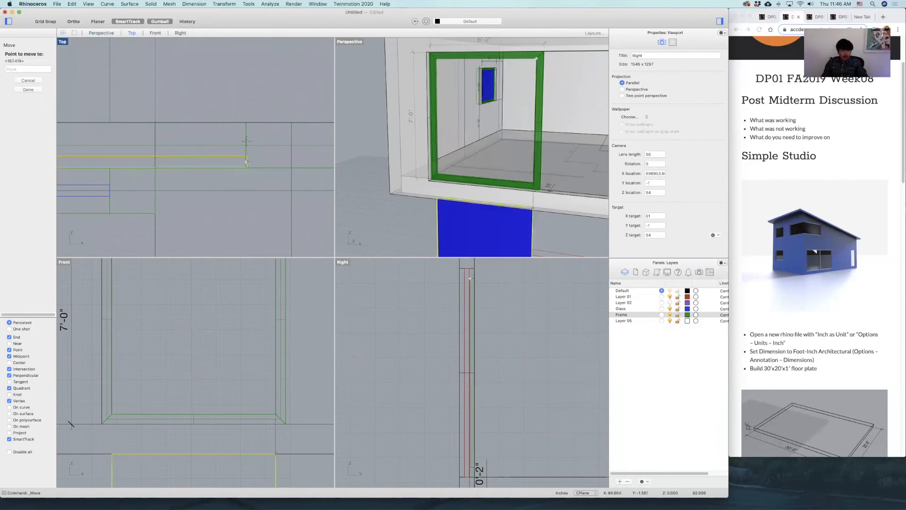
pyautogui.click(247, 145)
# Move the door frame and its pane together from the frame's corner to the midpoint of the opening's wall thickness in the Top view.
pyautogui.keyDown('shift'); pyautogui.click(252, 168); pyautogui.keyUp('shift')
pyautogui.scroll(-6, 250, 168)
pyautogui.moveTo(100, 164); pyautogui.dragTo(230, 156, button='right')
pyautogui.scroll(6, 198, 156)
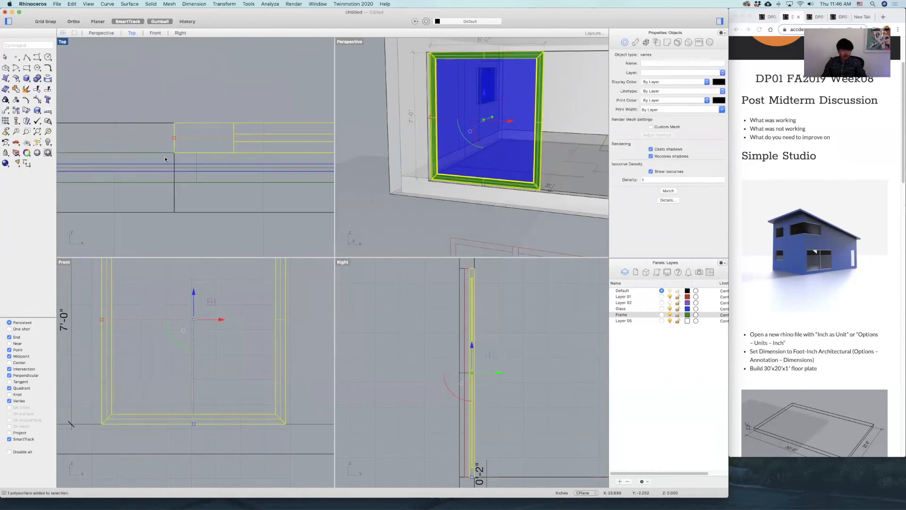
pyautogui.write('m')
pyautogui.press('Return')
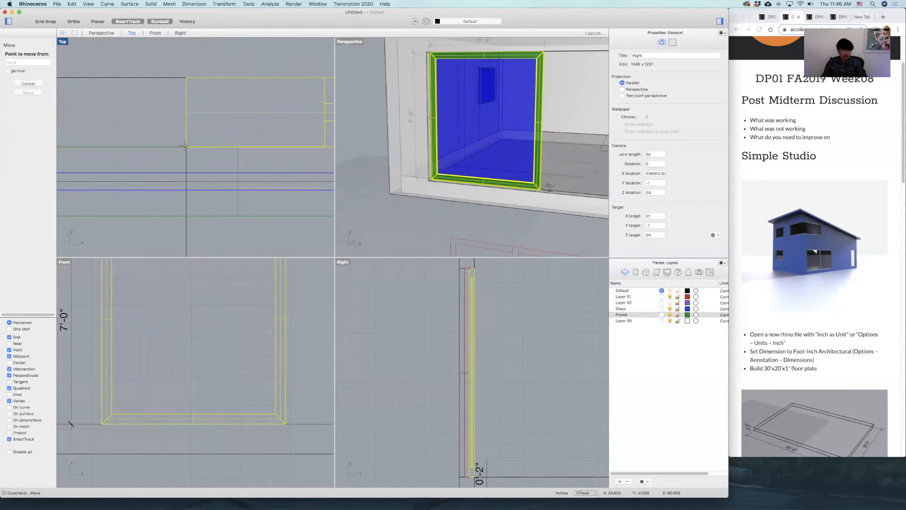
pyautogui.click(186, 147)
pyautogui.click(188, 180)
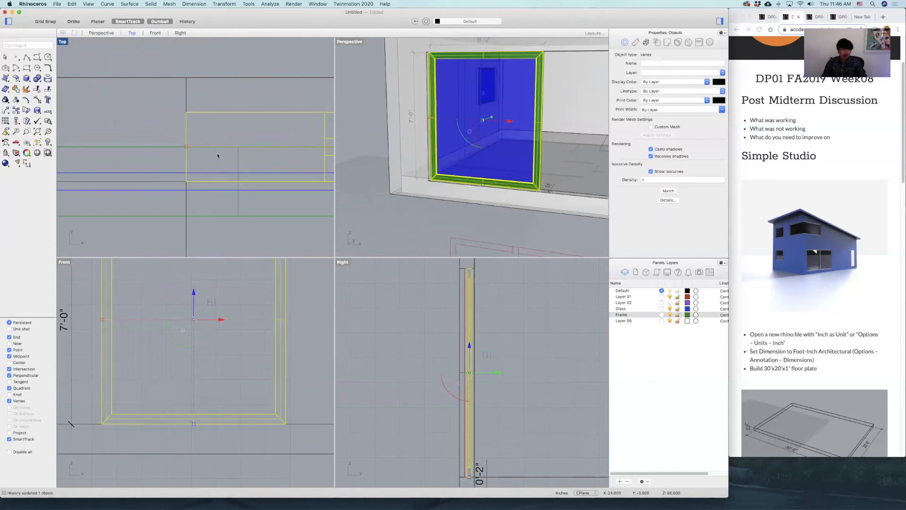
# Copy the door frame and pane to the other half of the opening, in front of the first frame and overlapping its stile.
pyautogui.write('c')
pyautogui.press('Return')
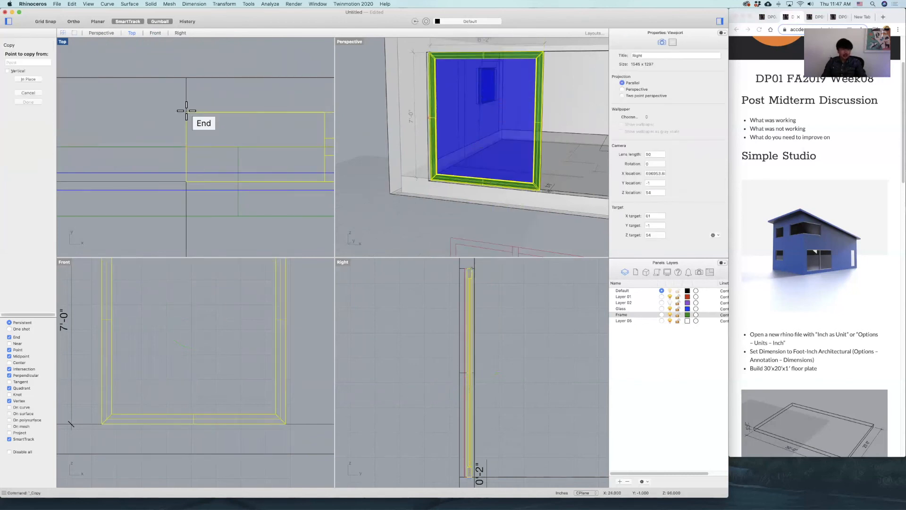
pyautogui.click(186, 113)
pyautogui.scroll(-8, 202, 128)
pyautogui.moveTo(235, 149); pyautogui.dragTo(133, 150, button='right')
pyautogui.scroll(-9, 133, 150)
pyautogui.moveTo(200, 152); pyautogui.dragTo(129, 153, button='right')
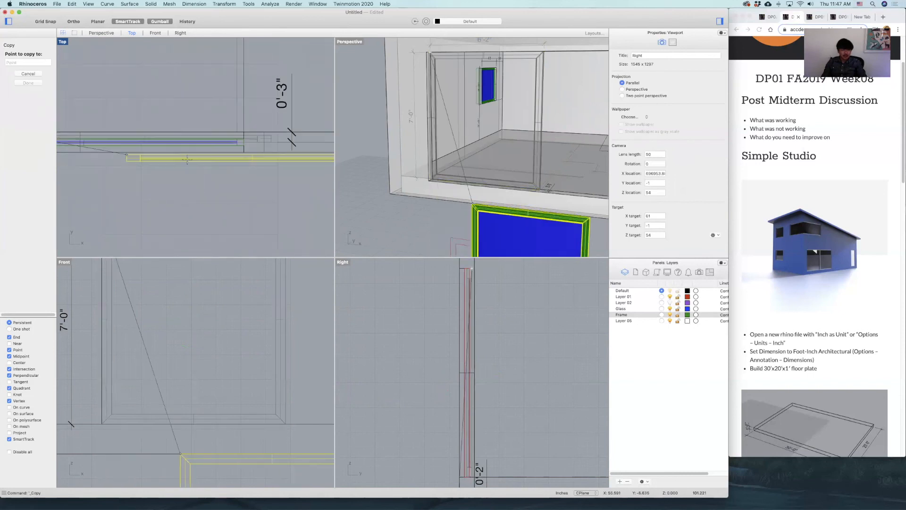
pyautogui.scroll(8, 229, 161)
pyautogui.moveTo(265, 143); pyautogui.dragTo(202, 142, button='right')
pyautogui.scroll(5, 203, 142)
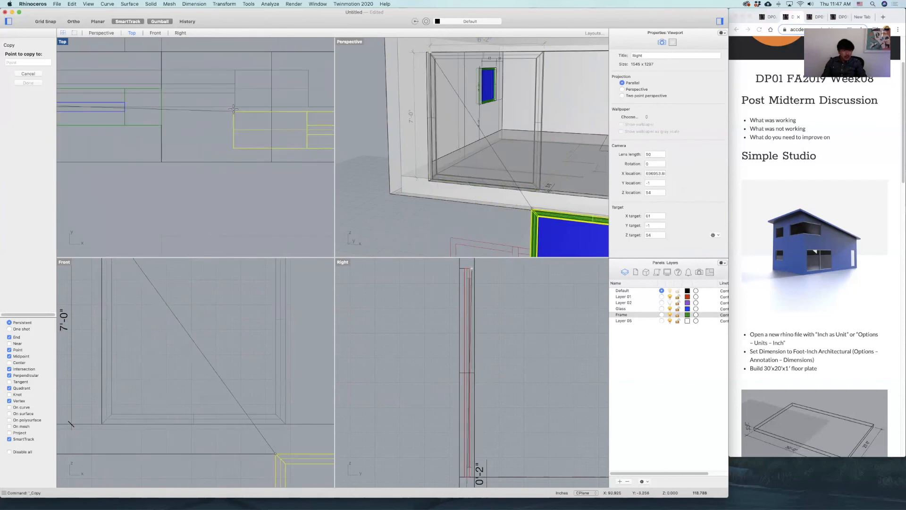
pyautogui.click(295, 161)
pyautogui.press('Return')
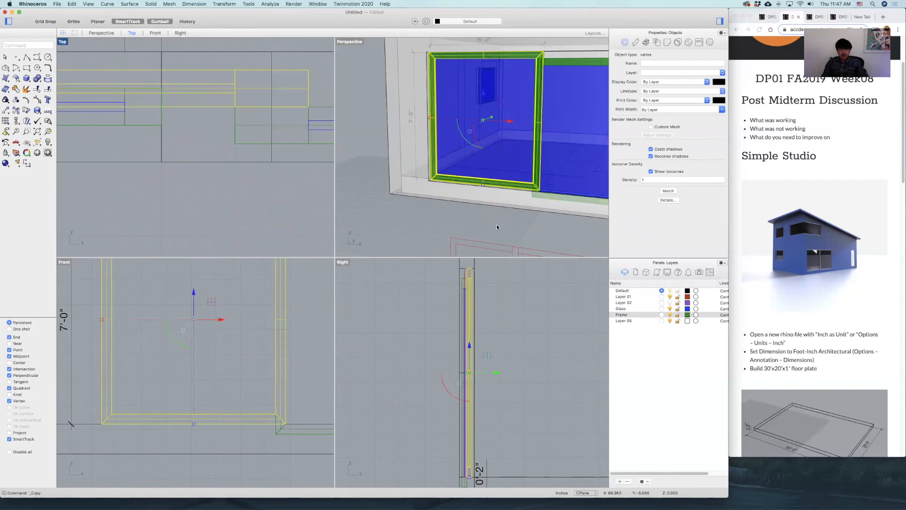
# Turn on Project snapping and move the copied frame and pane up in the Right view to align with the first door's height.
pyautogui.scroll(-6, 535, 197)
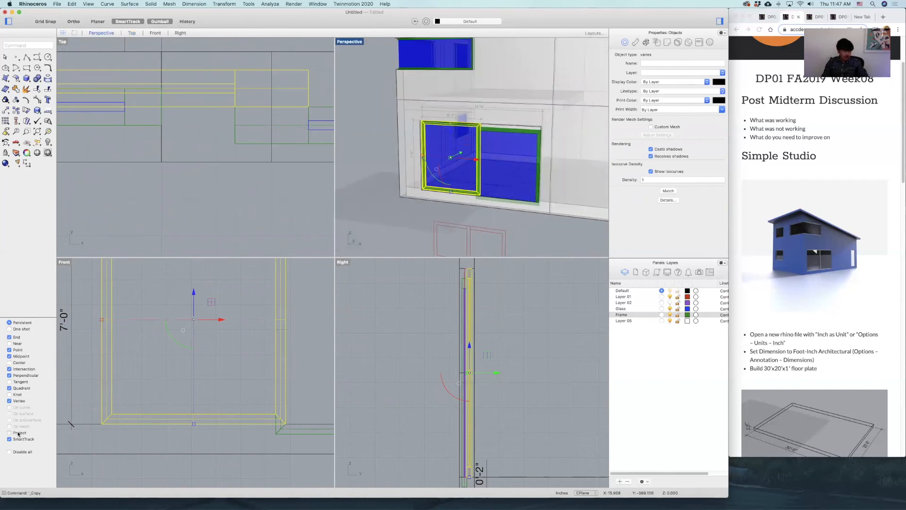
pyautogui.click(534, 128)
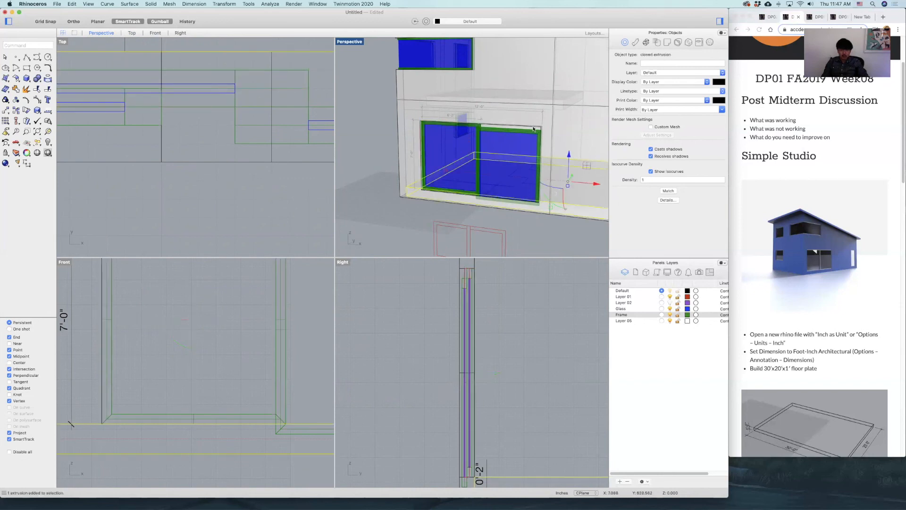
pyautogui.scroll(5, 533, 129)
pyautogui.click(526, 142)
pyautogui.keyDown('shift'); pyautogui.click(527, 134); pyautogui.keyUp('shift')
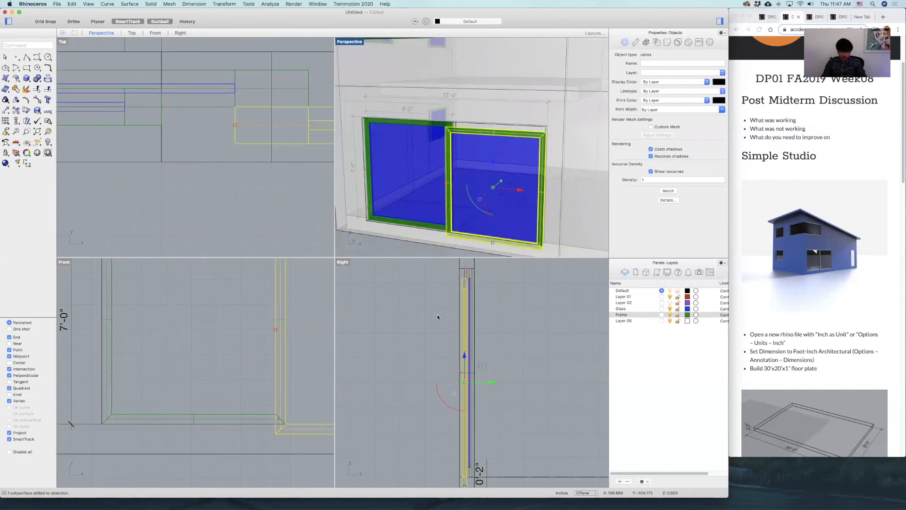
pyautogui.moveTo(438, 317); pyautogui.dragTo(432, 344, button='right')
pyautogui.write('m')
pyautogui.press('Return')
pyautogui.scroll(8, 458, 307)
pyautogui.click(453, 302)
pyautogui.click(453, 280)
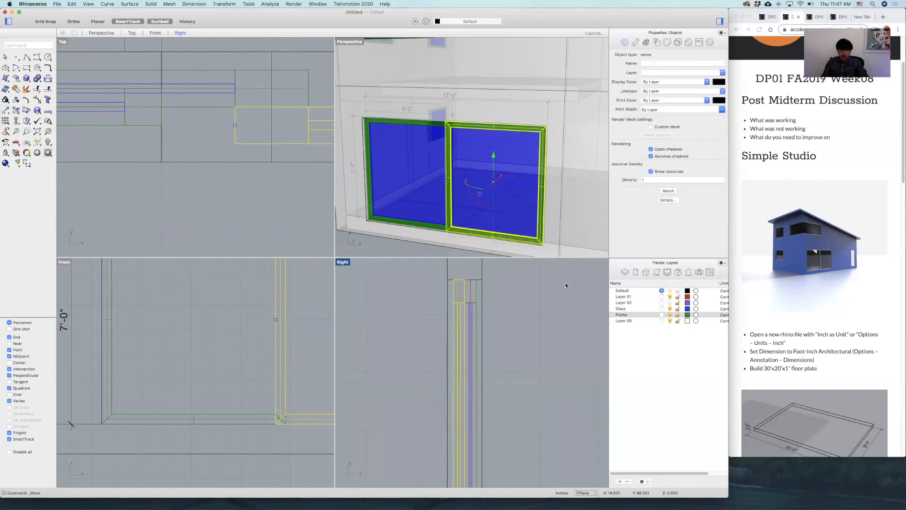
pyautogui.click(566, 284)
# Maximize the Perspective viewport and turn on Layer 02 for the stairs.
pyautogui.scroll(-8, 560, 156)
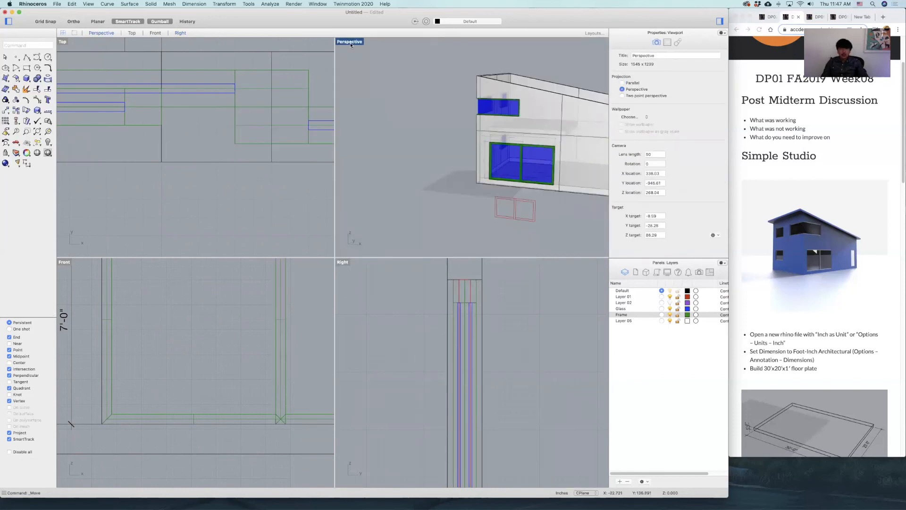
pyautogui.doubleClick(350, 42)
pyautogui.scroll(3, 508, 252)
pyautogui.moveTo(508, 252); pyautogui.dragTo(633, 293, button='right')
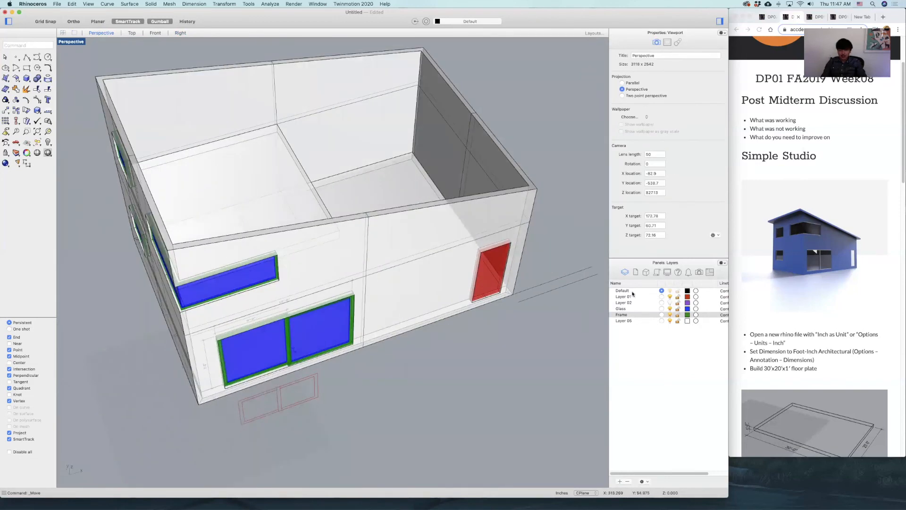
pyautogui.click(669, 303)
# Show all hidden objects, including the roof, with the Show command.
pyautogui.moveTo(563, 298); pyautogui.dragTo(493, 266, button='right')
pyautogui.write('Show')
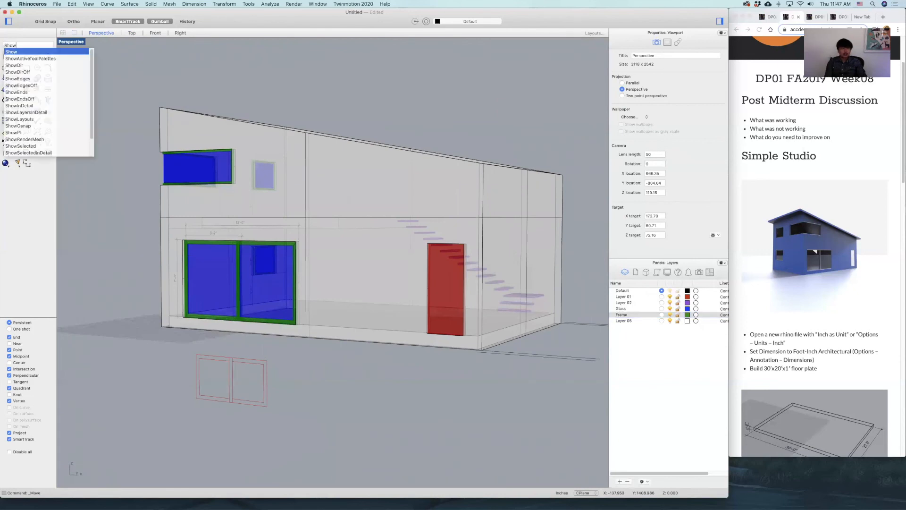
pyautogui.press('Return')
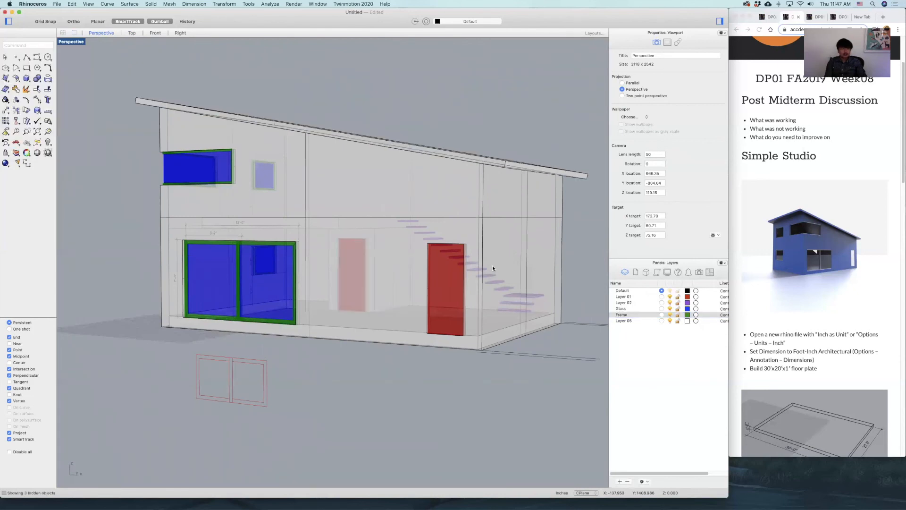
pyautogui.moveTo(506, 158); pyautogui.dragTo(508, 164, button='right')
pyautogui.click(508, 164)
pyautogui.click(564, 136)
# Delete the leftover red door outline curves lying on the ground in front of the house.
pyautogui.moveTo(532, 249); pyautogui.dragTo(433, 301, button='right')
pyautogui.scroll(-5, 433, 300)
pyautogui.moveTo(420, 332); pyautogui.dragTo(323, 350, button='right')
pyautogui.moveTo(330, 349); pyautogui.dragTo(223, 389)
pyautogui.press('Delete')
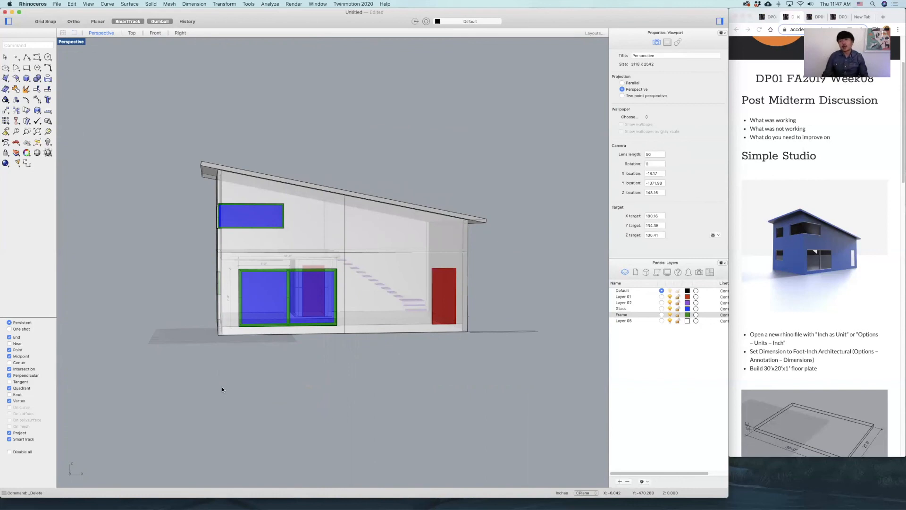
# Create a new Glass-type material for the Glass layer.
pyautogui.moveTo(248, 265); pyautogui.dragTo(310, 254, button='right')
pyautogui.scroll(2, 316, 265)
pyautogui.moveTo(358, 296)
pyautogui.mouseDown(button='right')
pyautogui.moveTo(335, 282)
pyautogui.moveTo(345, 287)
pyautogui.mouseUp(button='right')
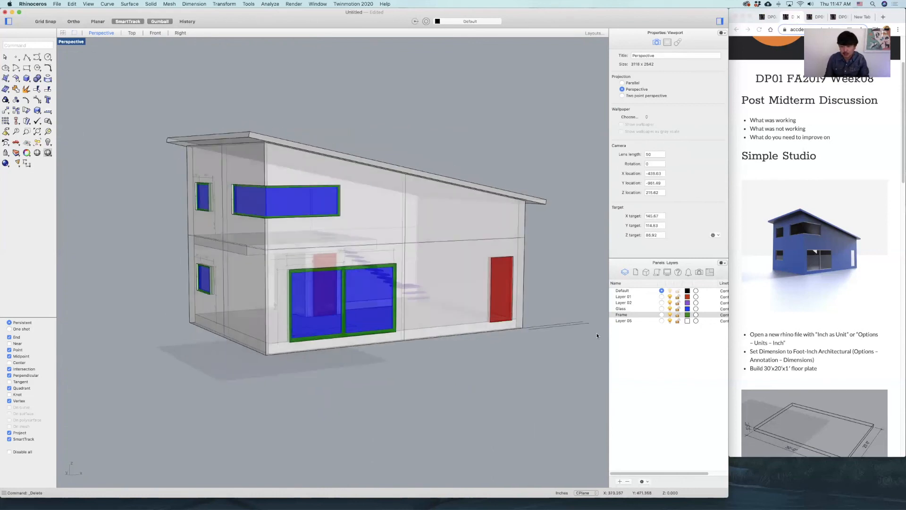
pyautogui.click(696, 309)
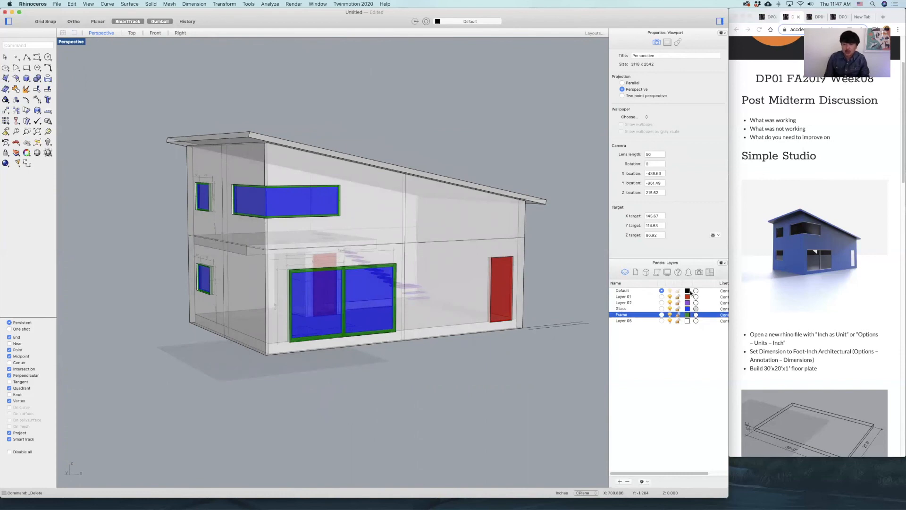
pyautogui.click(692, 291)
pyautogui.click(433, 227)
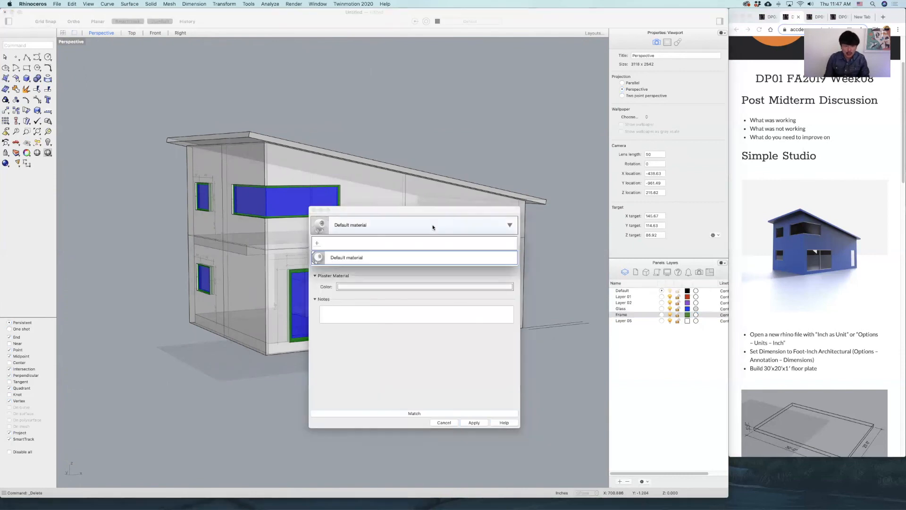
pyautogui.click(317, 244)
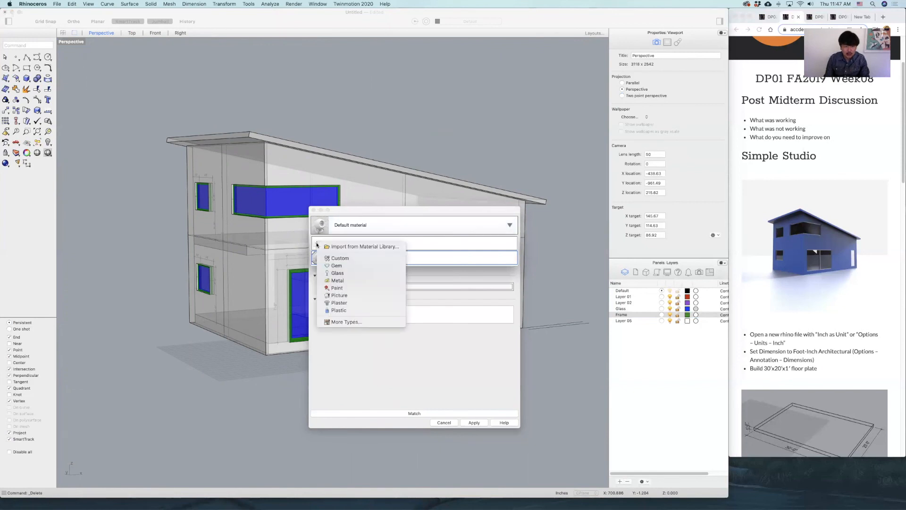
pyautogui.click(355, 272)
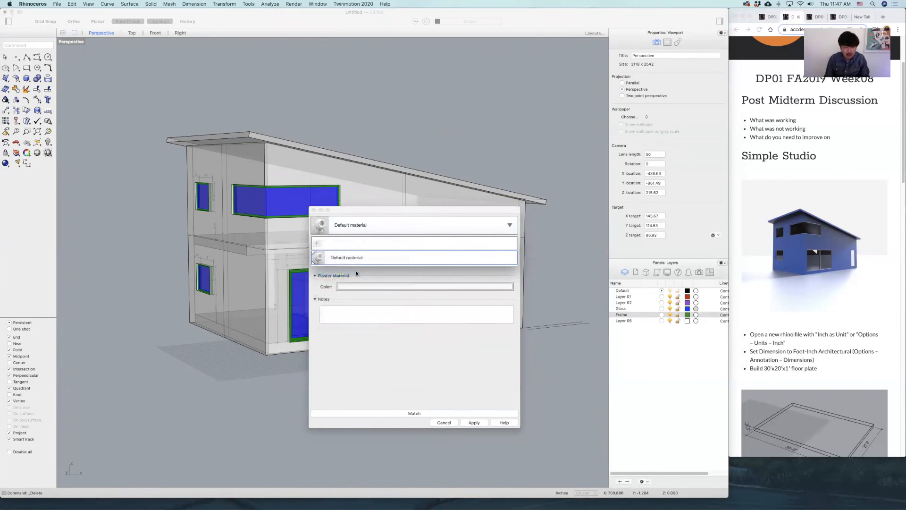
# Set the glass material's clarity slightly below 100%, keep its white color and apply it to the layer.
pyautogui.click(384, 287)
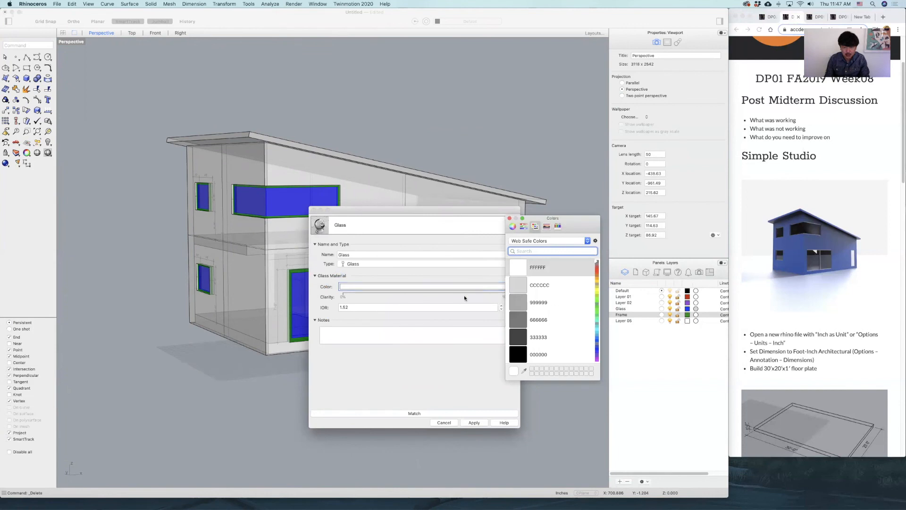
pyautogui.click(399, 347)
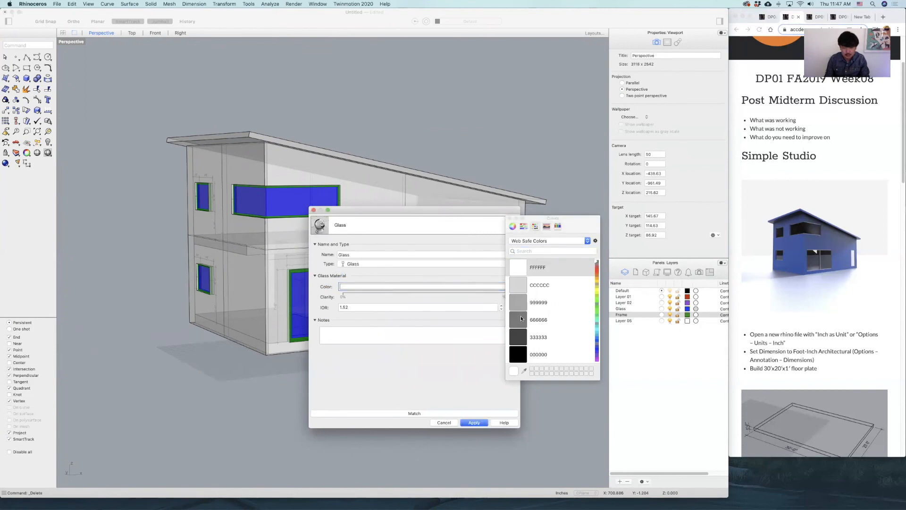
pyautogui.click(493, 296)
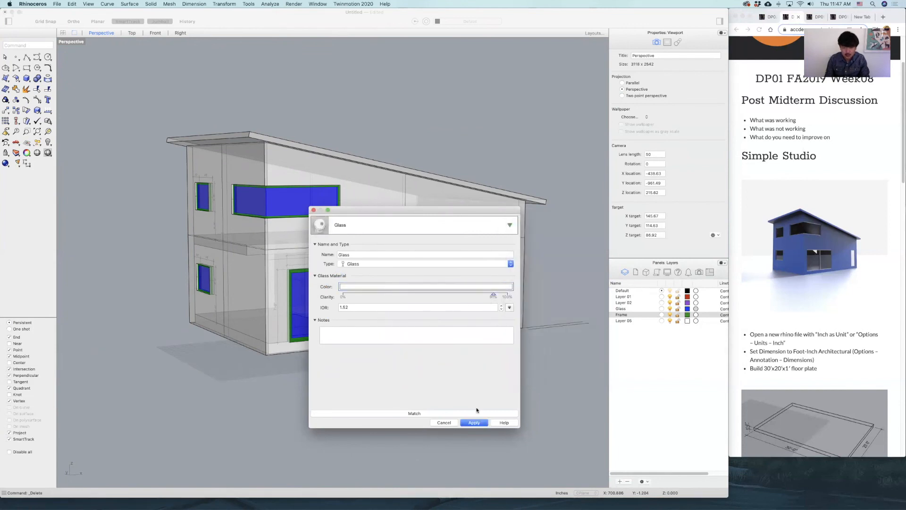
pyautogui.click(475, 422)
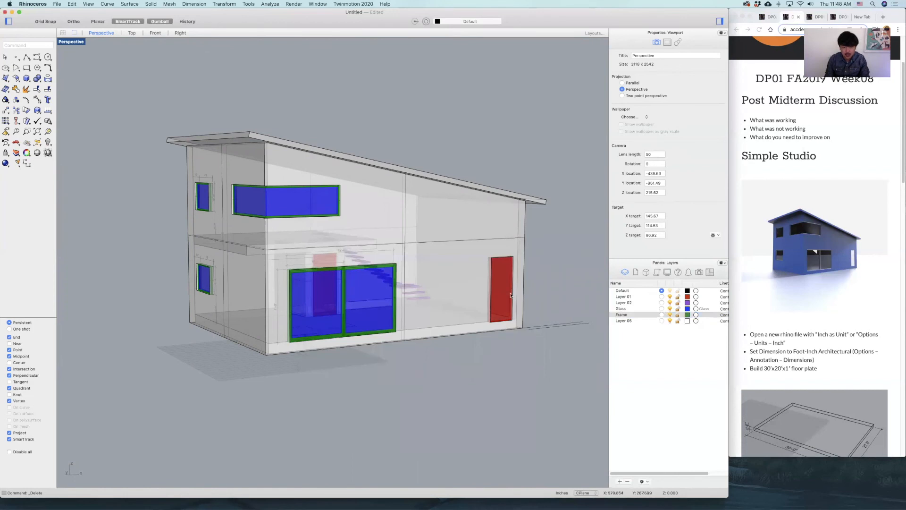
# Switch the Perspective viewport's display mode from Ghosted to Rendered.
pyautogui.moveTo(468, 278); pyautogui.dragTo(482, 272, button='right')
pyautogui.click(88, 41)
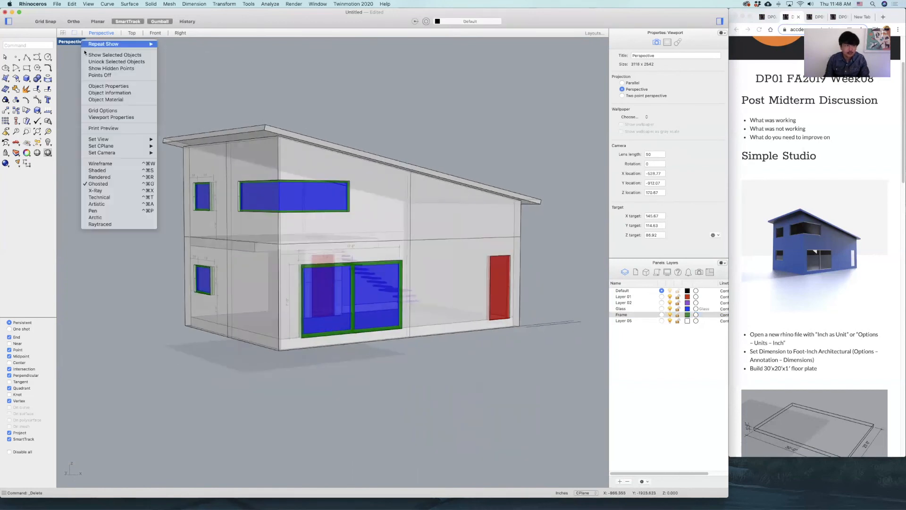
pyautogui.click(99, 177)
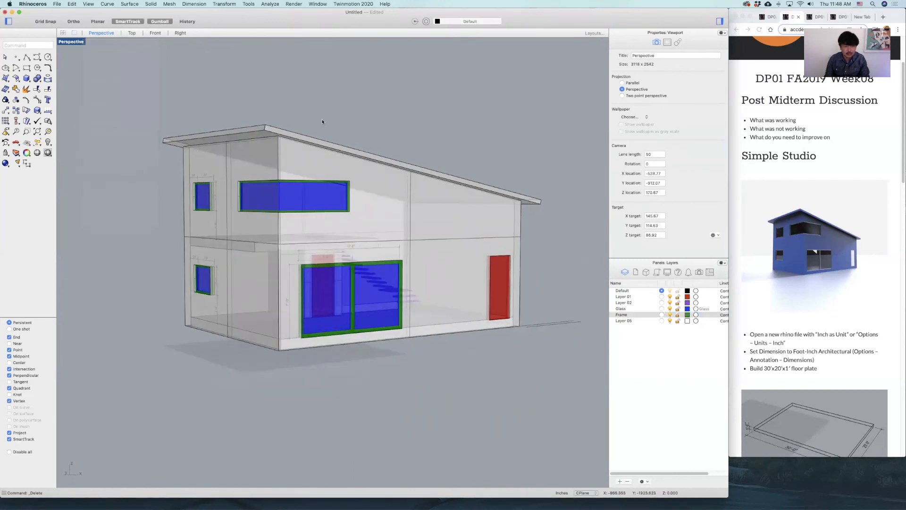
# Examine the rendered house from the front corner, around the side wall and close up at the wall openings.
pyautogui.moveTo(397, 112); pyautogui.dragTo(408, 102, button='right')
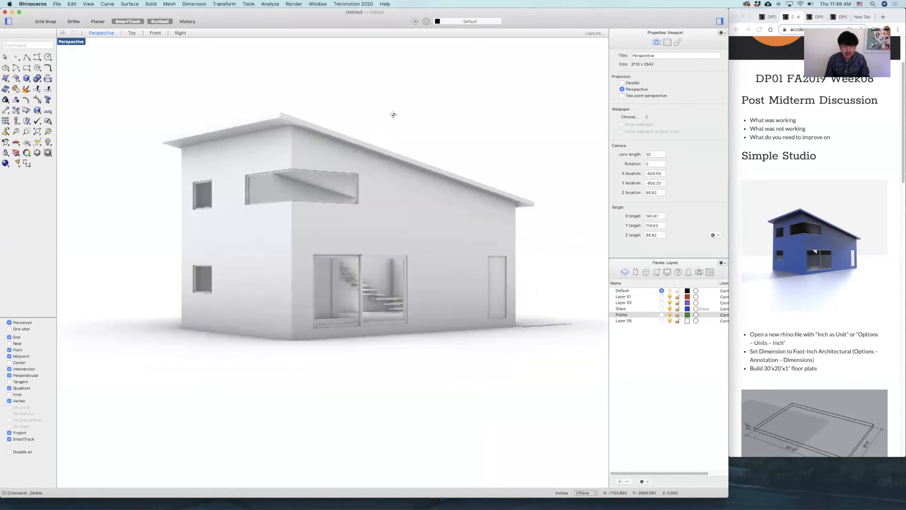
pyautogui.keyDown('shift'); pyautogui.moveTo(450, 122); pyautogui.dragTo(455, 124, button='right'); pyautogui.keyUp('shift')
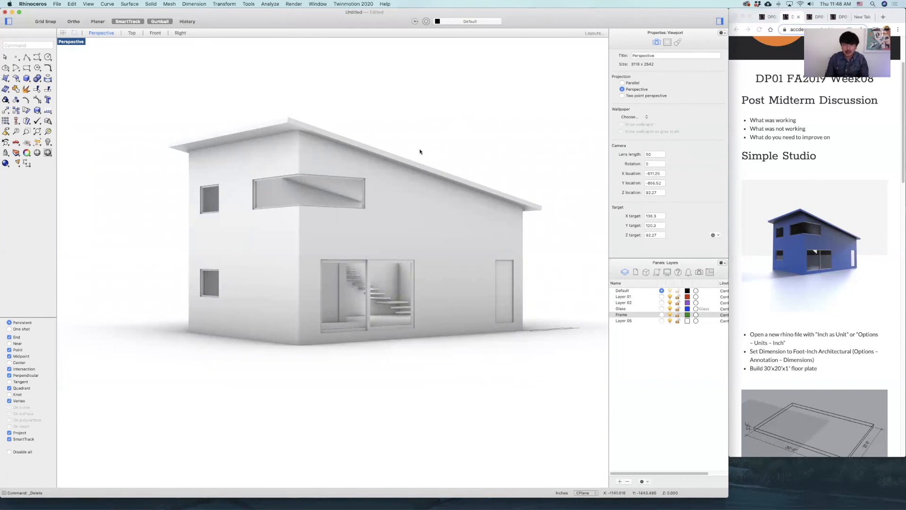
pyautogui.moveTo(437, 230); pyautogui.dragTo(427, 230, button='right')
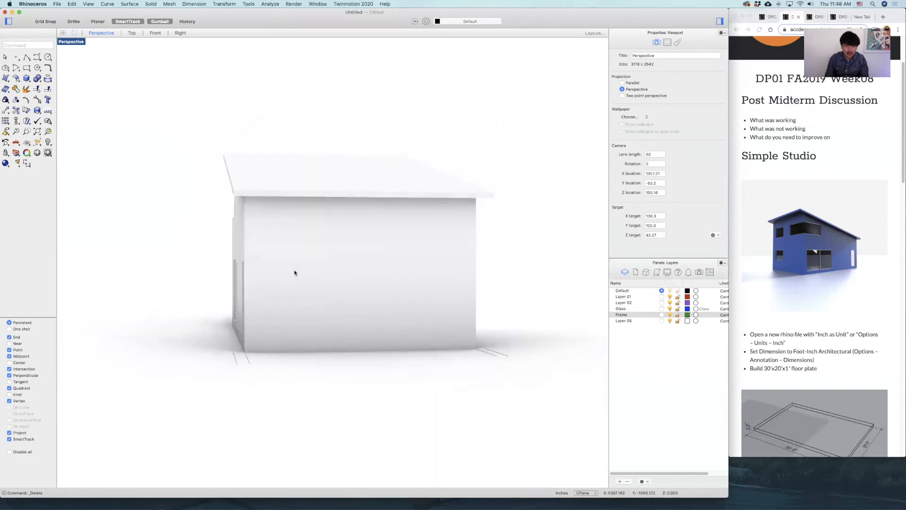
pyautogui.scroll(10, 301, 274)
pyautogui.scroll(-5, 306, 274)
pyautogui.scroll(4, 322, 276)
pyautogui.keyDown('shift'); pyautogui.moveTo(322, 277); pyautogui.dragTo(196, 282, button='right'); pyautogui.keyUp('shift')
pyautogui.moveTo(418, 254); pyautogui.dragTo(329, 260, button='right')
pyautogui.scroll(-5, 330, 259)
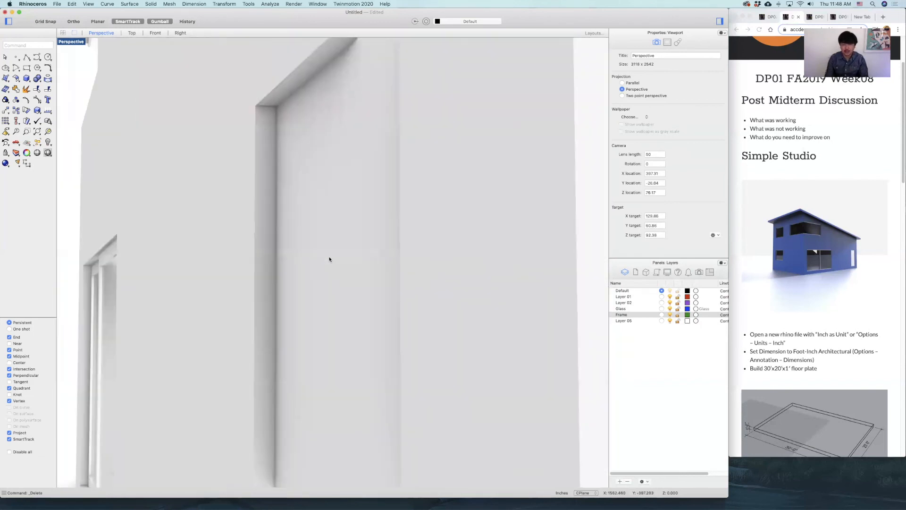
# Set the Perspective viewport camera's lens length to 24 for a wider view of the rendered house.
pyautogui.scroll(3, 329, 259)
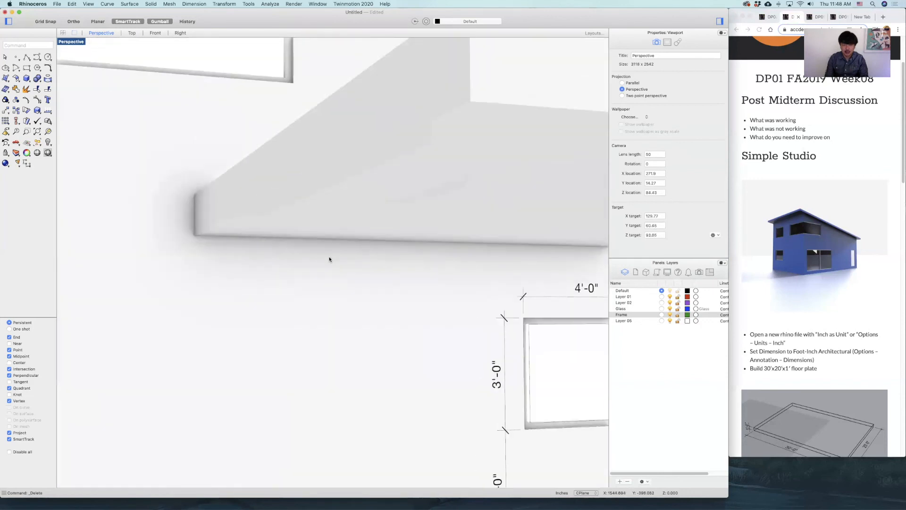
pyautogui.scroll(-8, 330, 260)
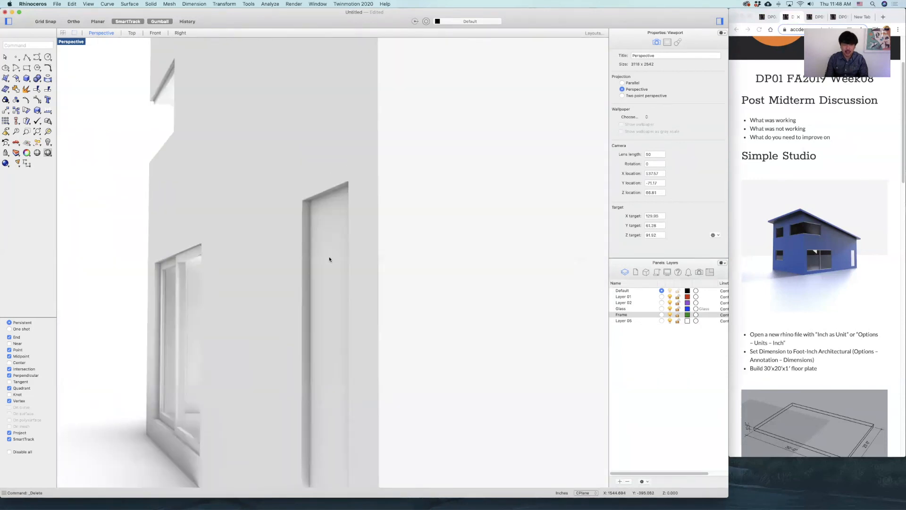
pyautogui.scroll(-6, 330, 259)
pyautogui.moveTo(330, 259); pyautogui.dragTo(239, 270, button='right')
pyautogui.keyDown('shift'); pyautogui.moveTo(396, 164); pyautogui.dragTo(465, 156, button='right'); pyautogui.keyUp('shift')
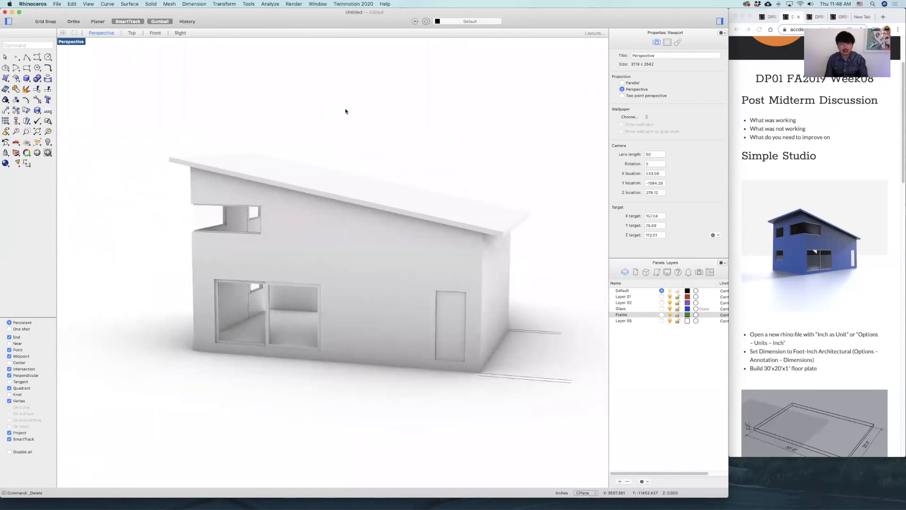
pyautogui.doubleClick(655, 153)
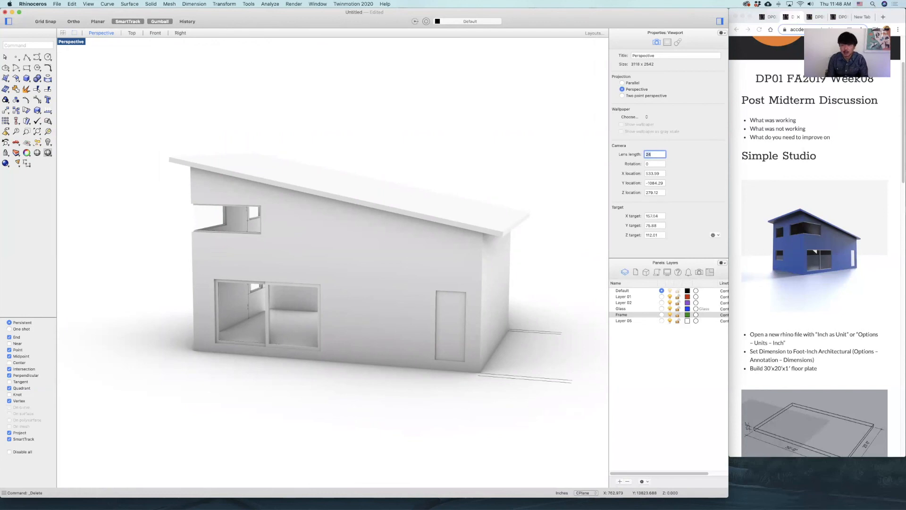
pyautogui.press('Return')
# Set the Perspective viewport camera's lens length to 17 to widen the view inside the house.
pyautogui.scroll(4, 401, 291)
pyautogui.moveTo(401, 291); pyautogui.dragTo(474, 292, button='right')
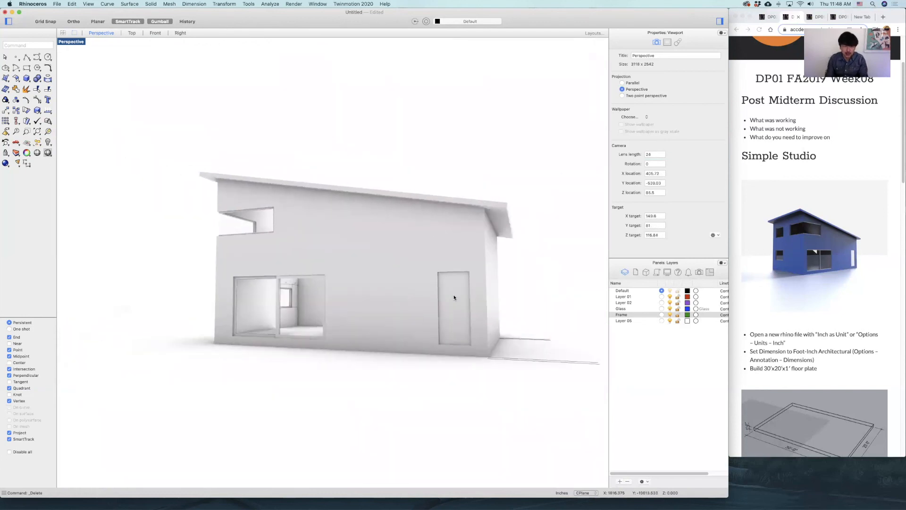
pyautogui.scroll(8, 454, 297)
pyautogui.moveTo(398, 292); pyautogui.dragTo(394, 318, button='right')
pyautogui.scroll(-2, 393, 317)
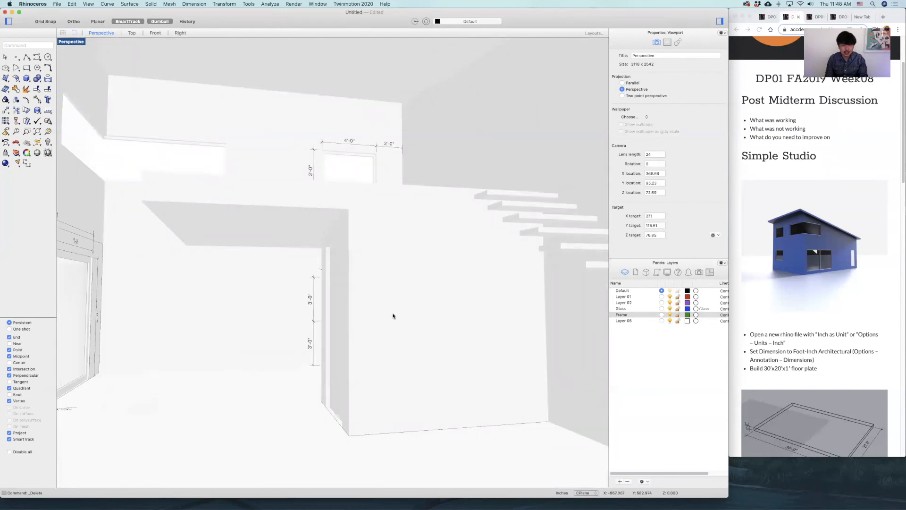
pyautogui.scroll(3, 406, 307)
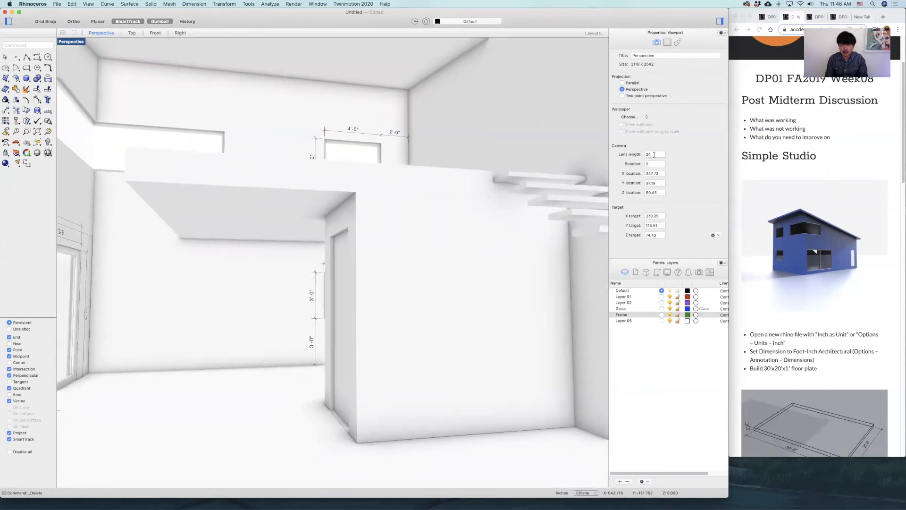
pyautogui.write('1')
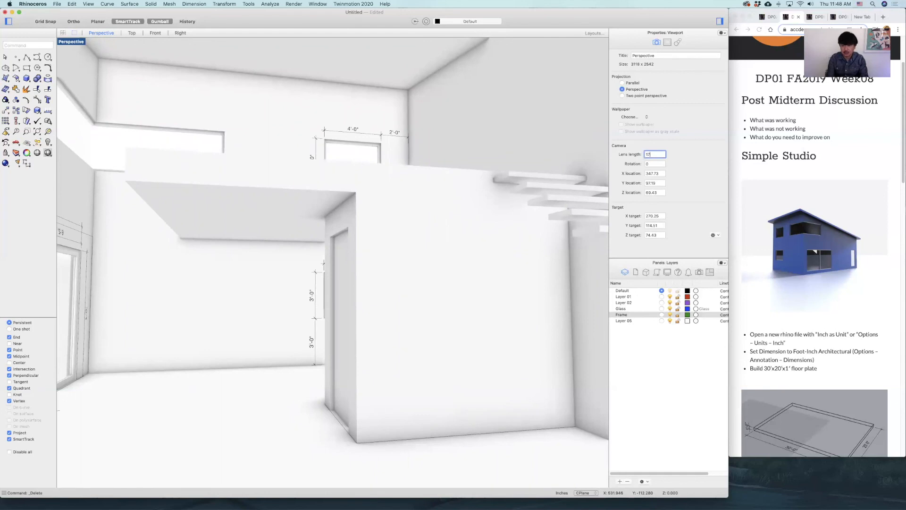
pyautogui.write('7')
pyautogui.press('Return')
# Examine the rendered interior around the stair and upper floor, and the exterior from the sliding-door side with the wide lens.
pyautogui.moveTo(466, 264); pyautogui.dragTo(406, 301, button='right')
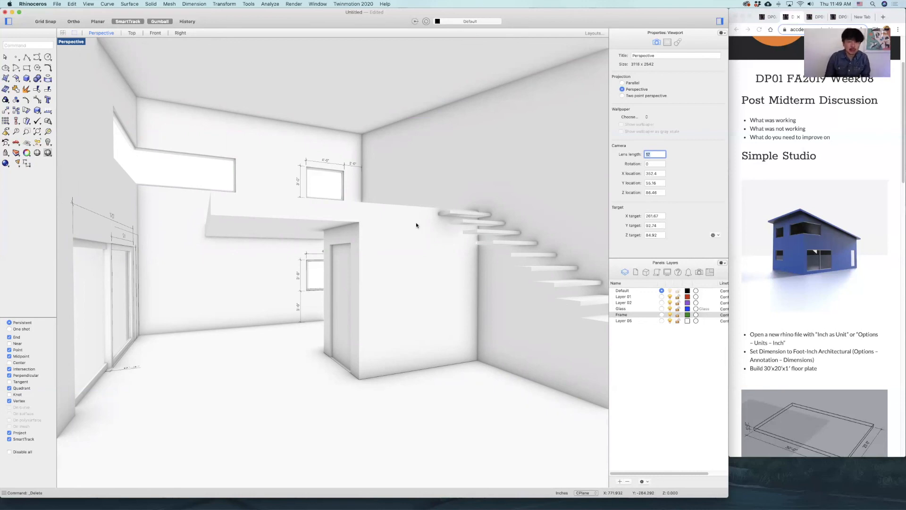
pyautogui.scroll(-10, 417, 226)
pyautogui.moveTo(376, 247); pyautogui.dragTo(423, 250, button='right')
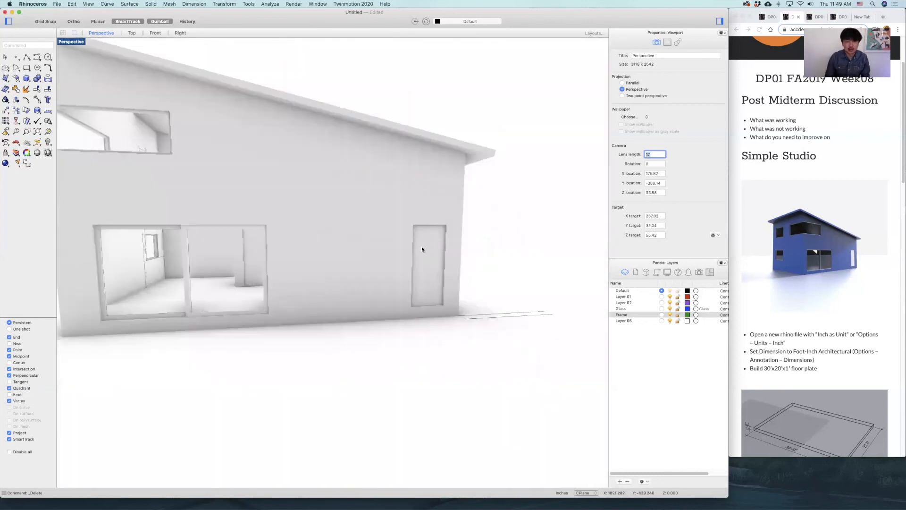
pyautogui.scroll(-5, 337, 247)
pyautogui.moveTo(359, 272); pyautogui.dragTo(414, 287, button='right')
pyautogui.moveTo(336, 286); pyautogui.dragTo(401, 292, button='right')
pyautogui.moveTo(293, 291); pyautogui.dragTo(442, 281, button='right')
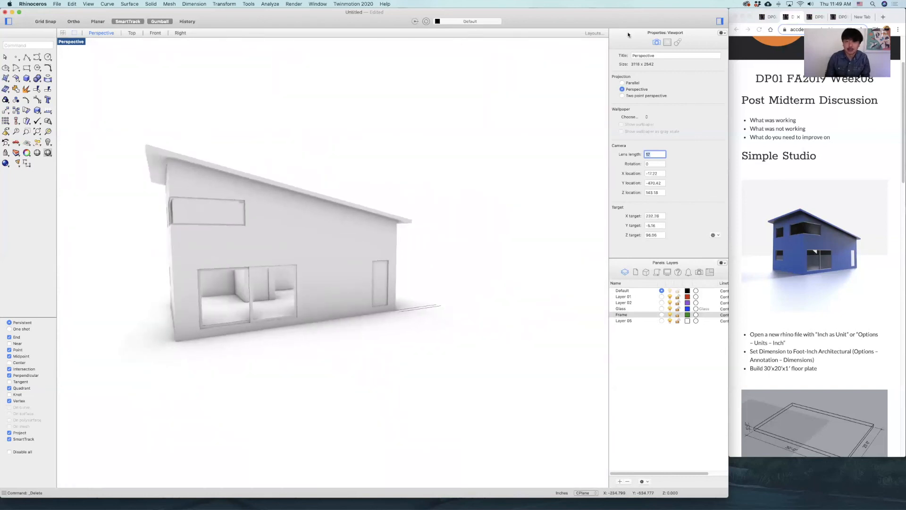